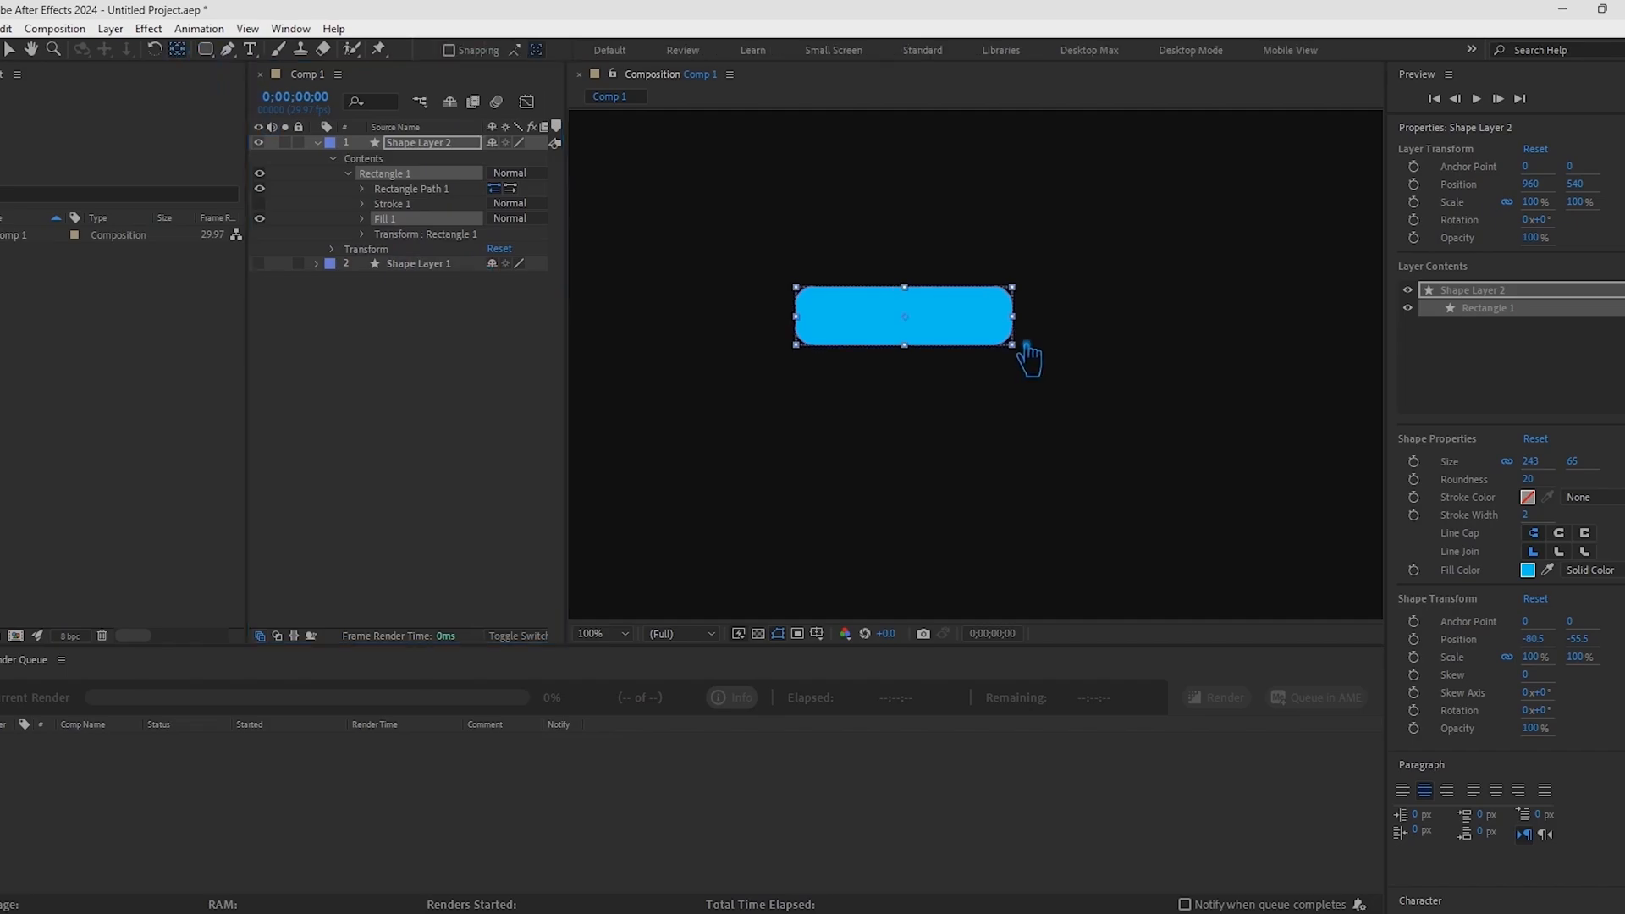
Add the text "Press Now" over the blue rounded rectangle
left_click(921, 357)
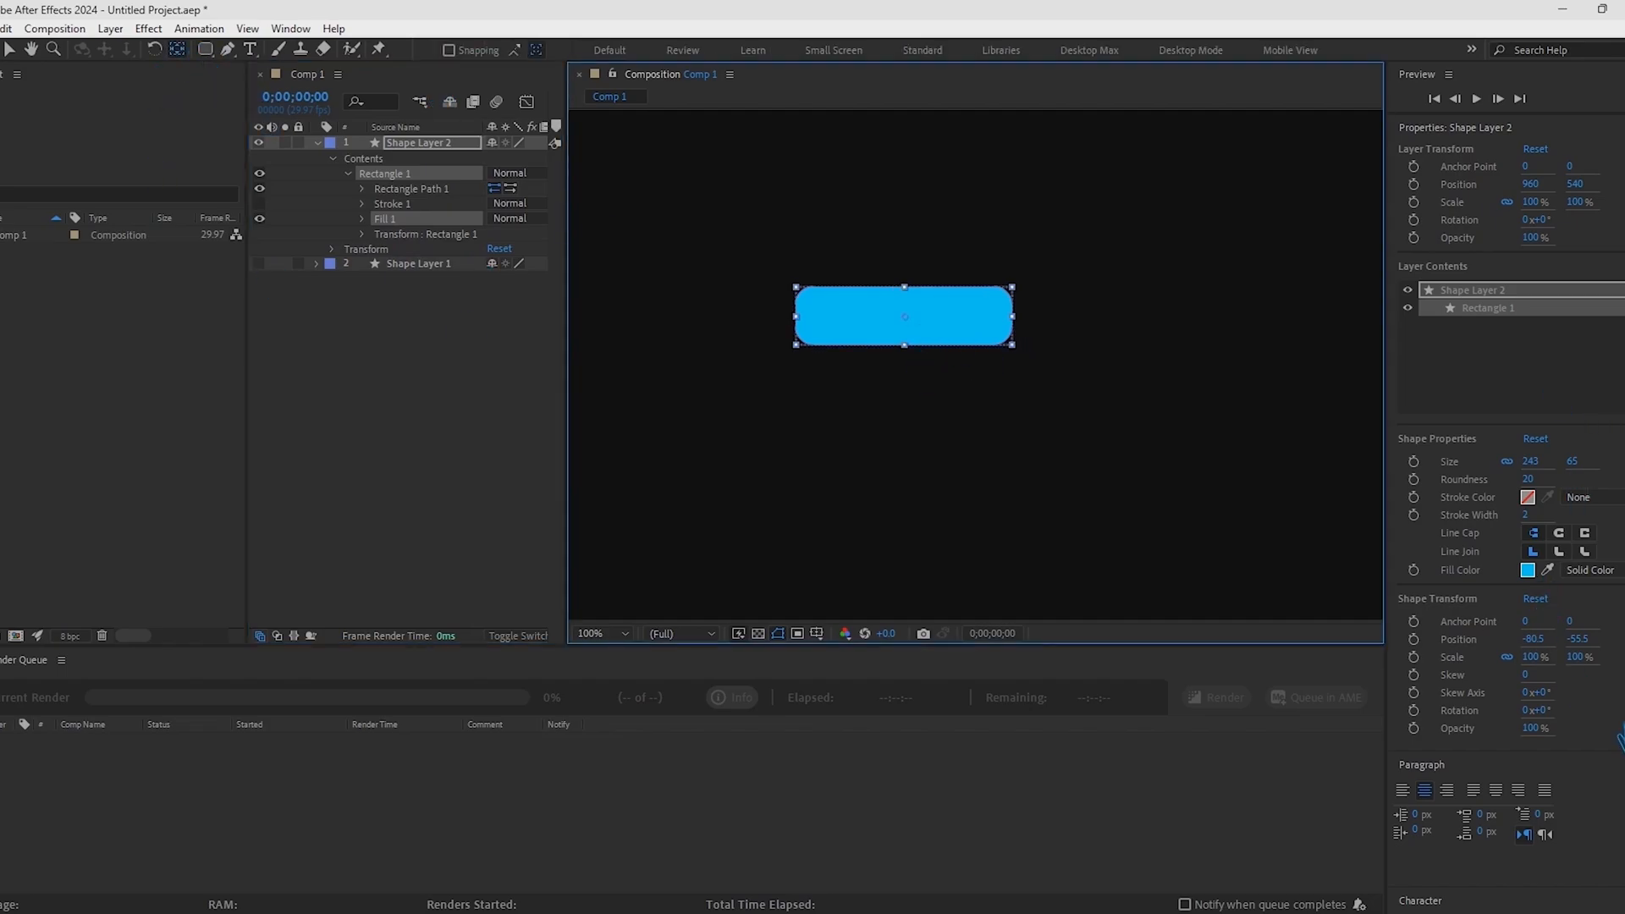
key("ctrl+t")
left_click(320, 375)
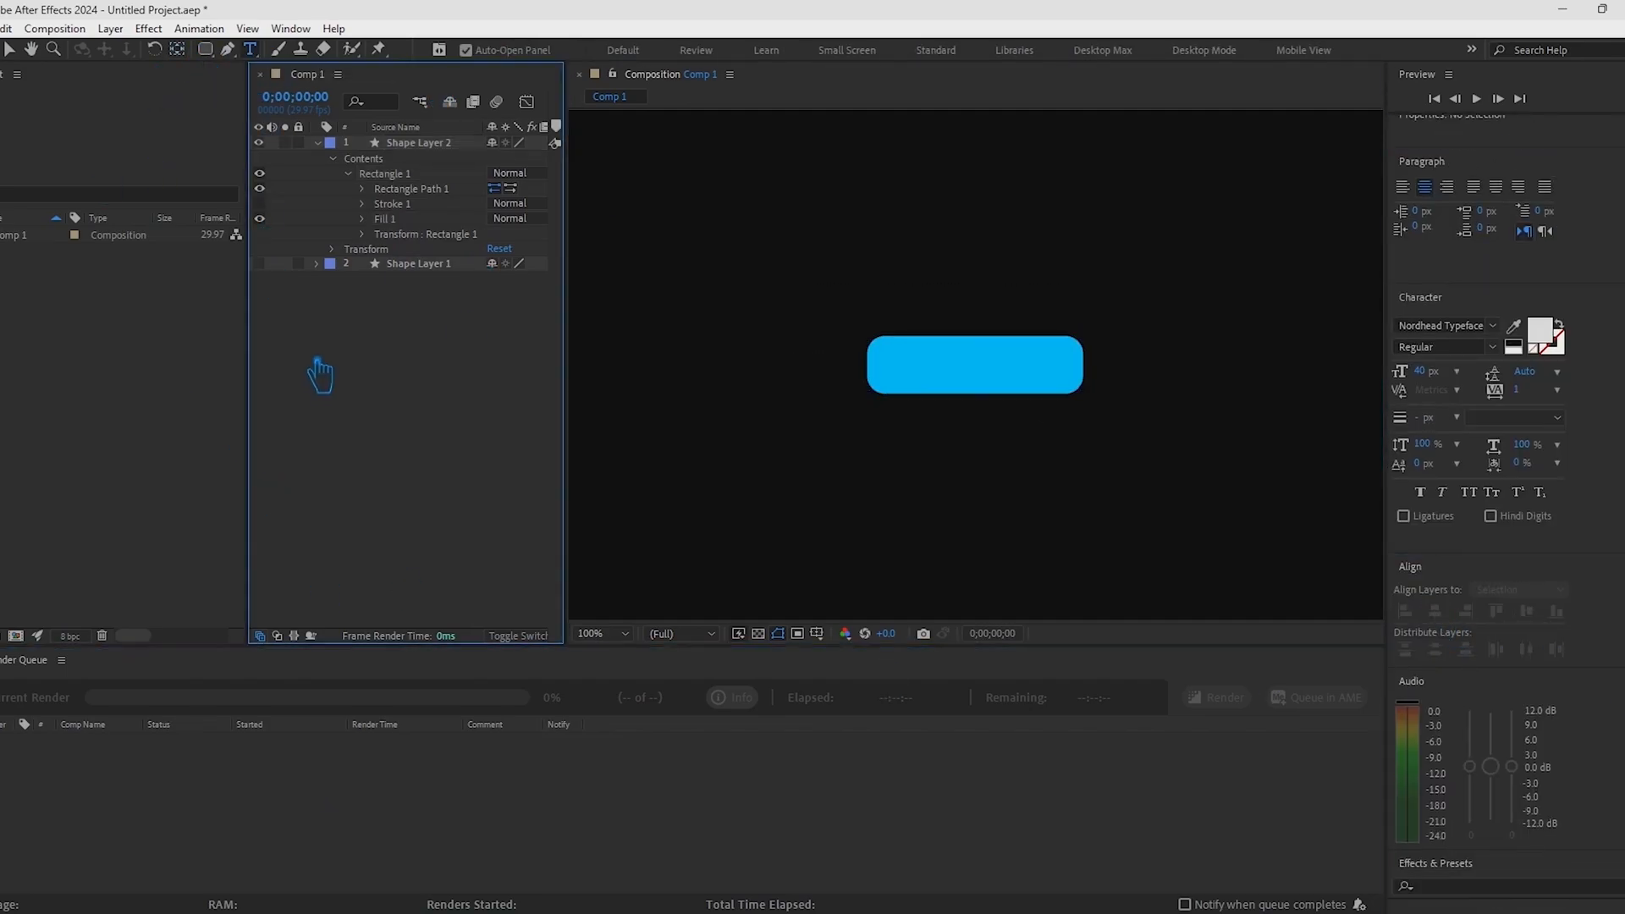
left_click(944, 373)
type("Press Now")
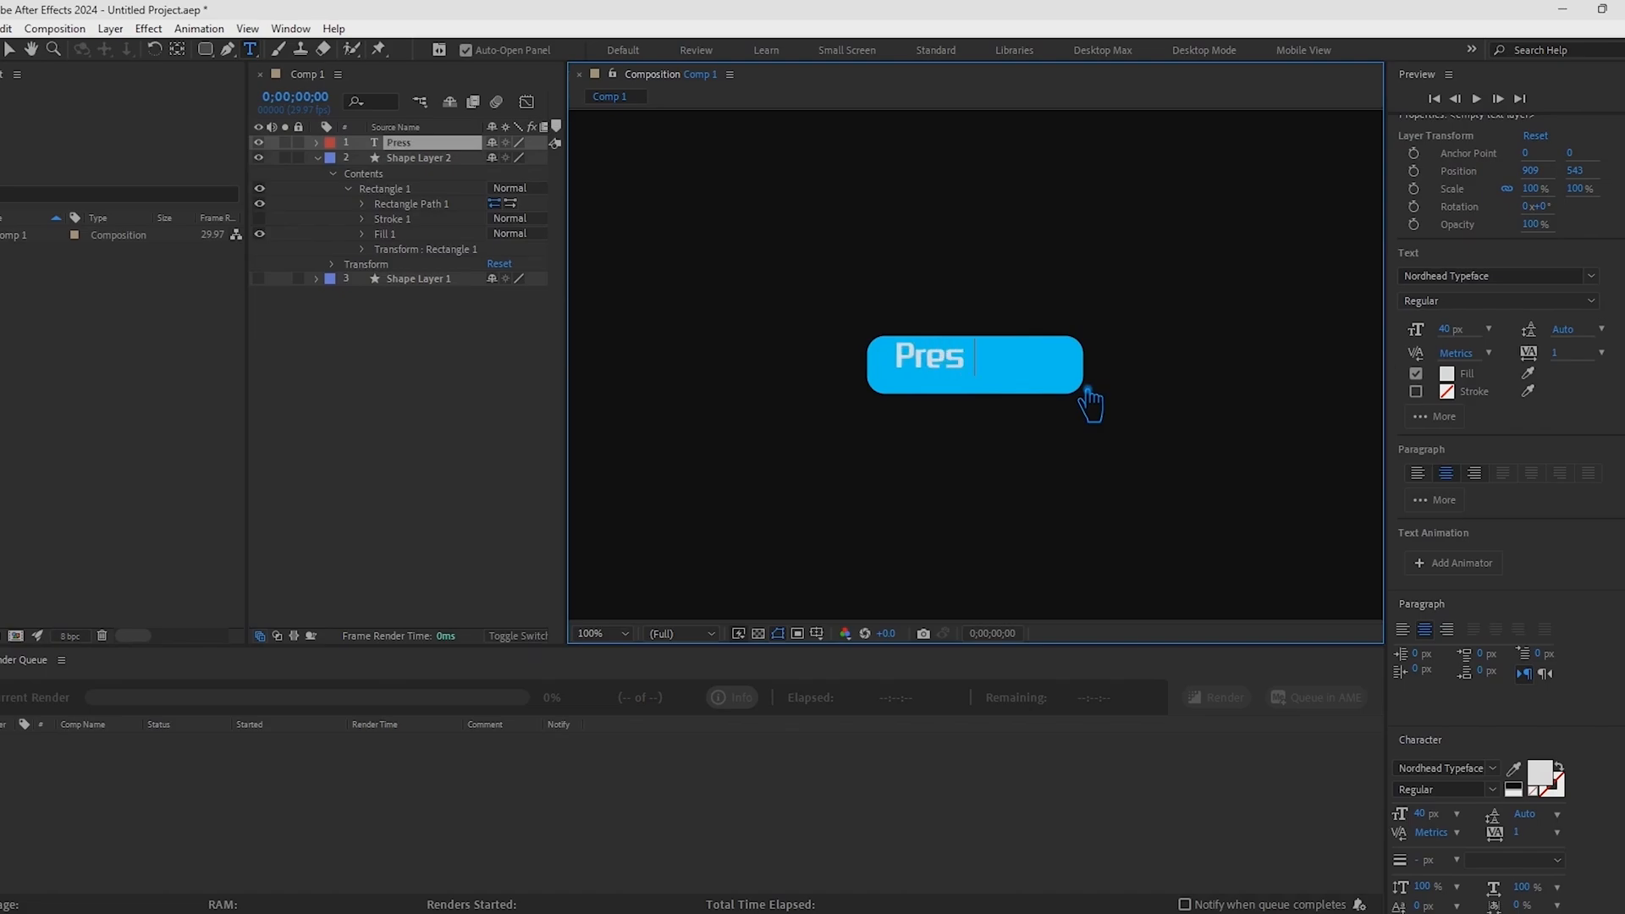
left_click(10, 49)
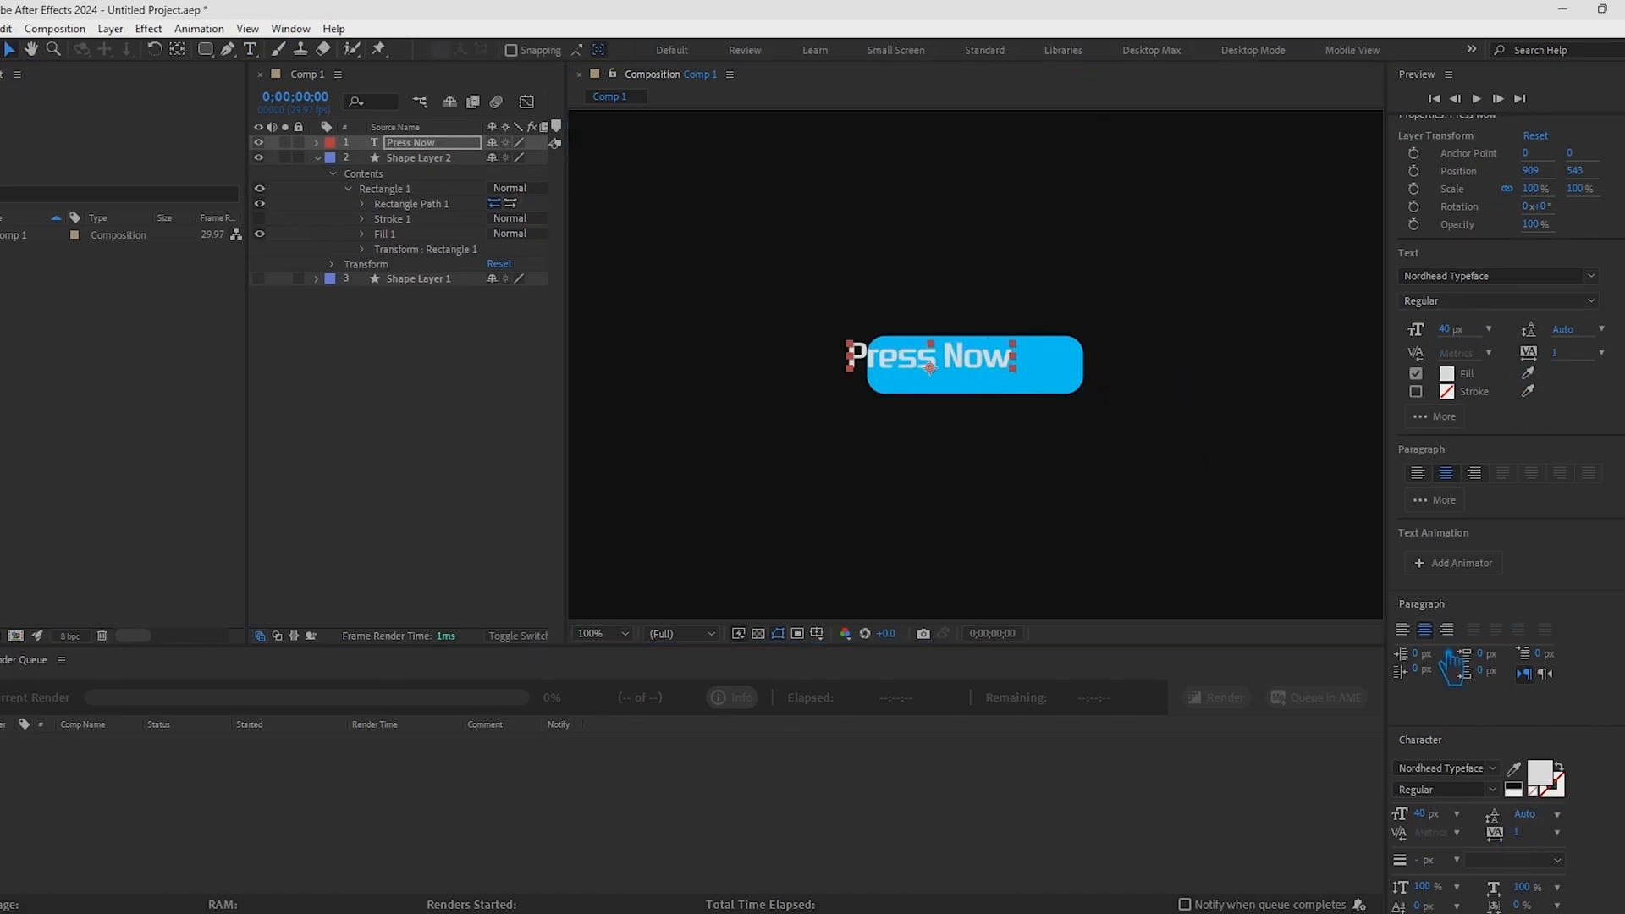
Align the "Press Now" text to the horizontal and vertical centre of the composition
scroll(1445, 659, "down", 5)
left_click(1435, 611)
left_click(1526, 611)
Scale the blue rectangle behind the text to 119% and centre it horizontally and vertically in the composition
left_click(1075, 367)
key("s")
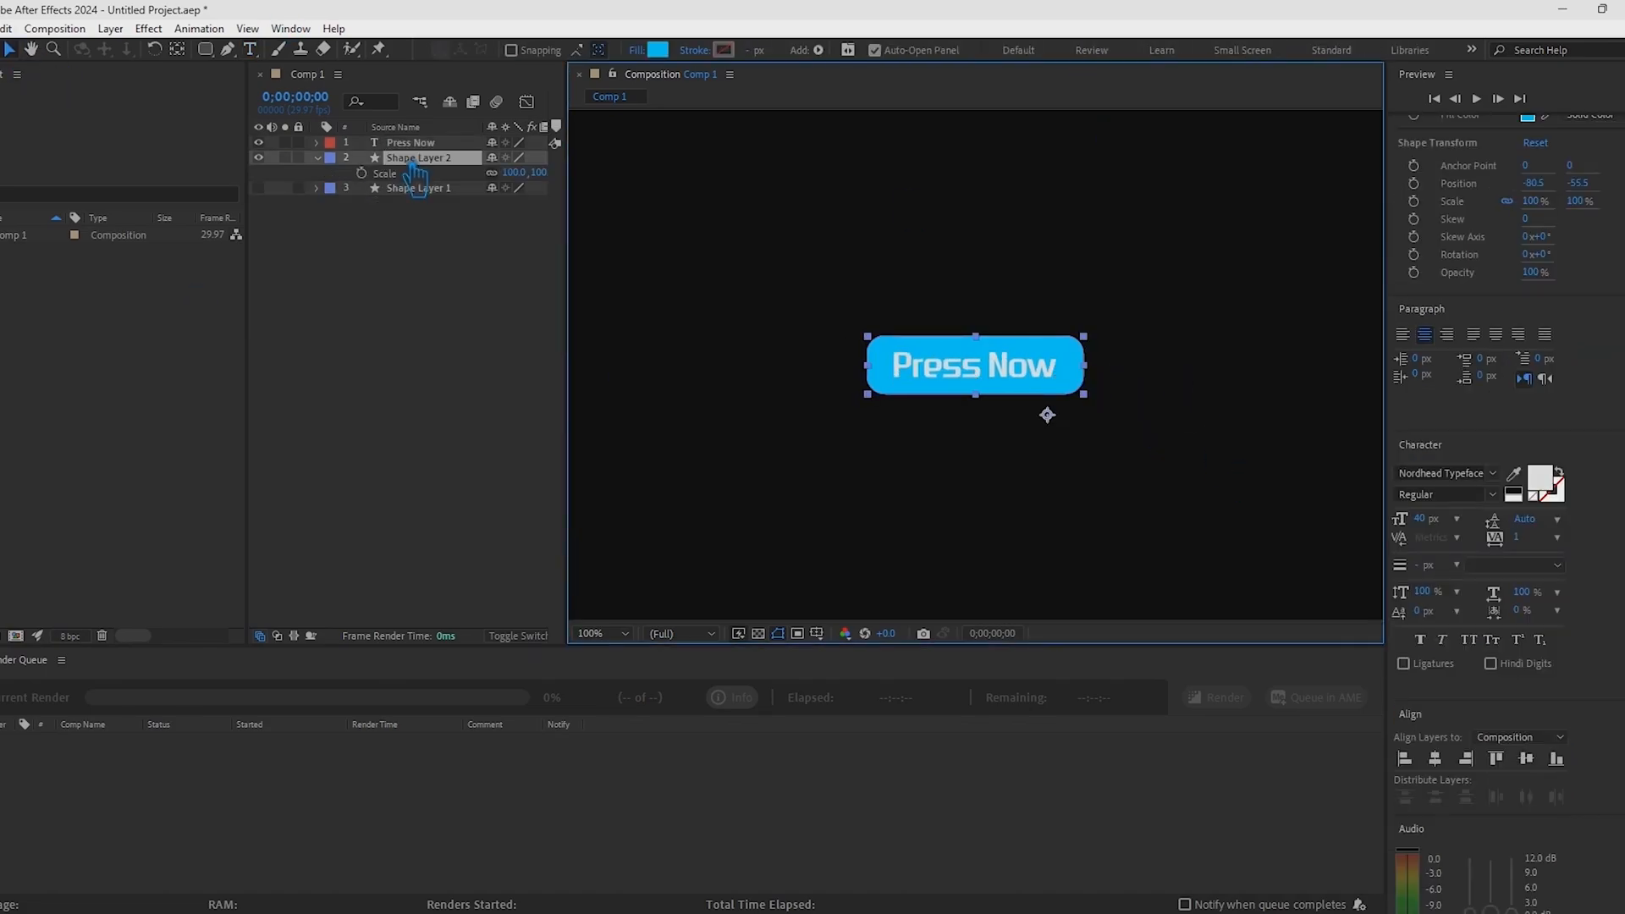
left_click_drag(510, 173, 542, 176)
left_click(985, 385)
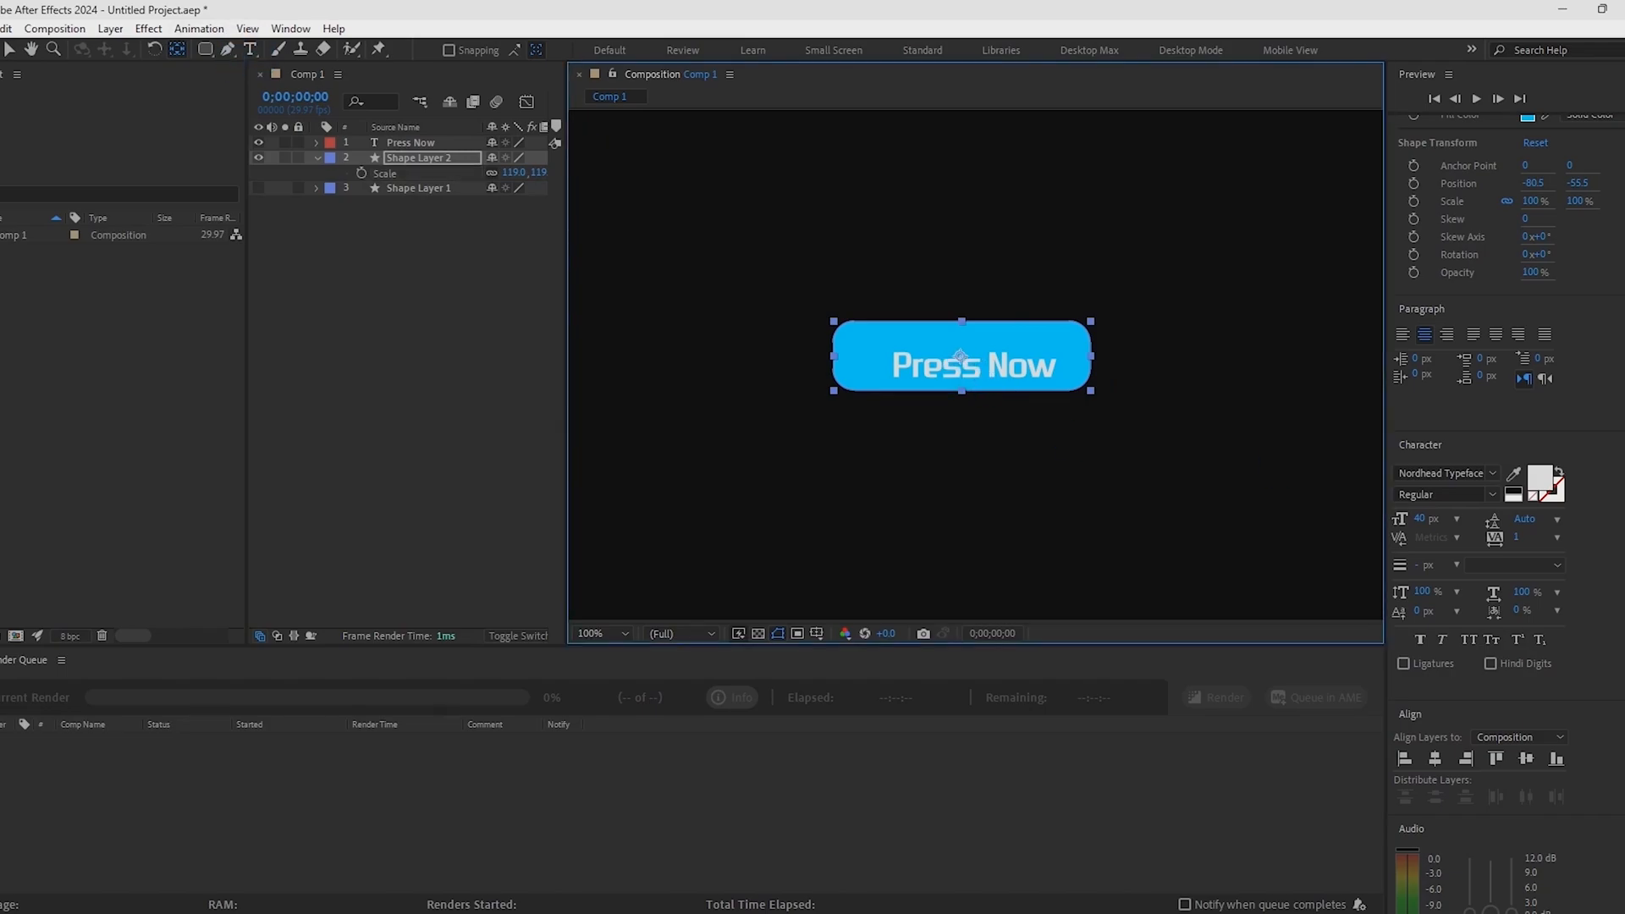
left_click(1435, 758)
left_click(1526, 758)
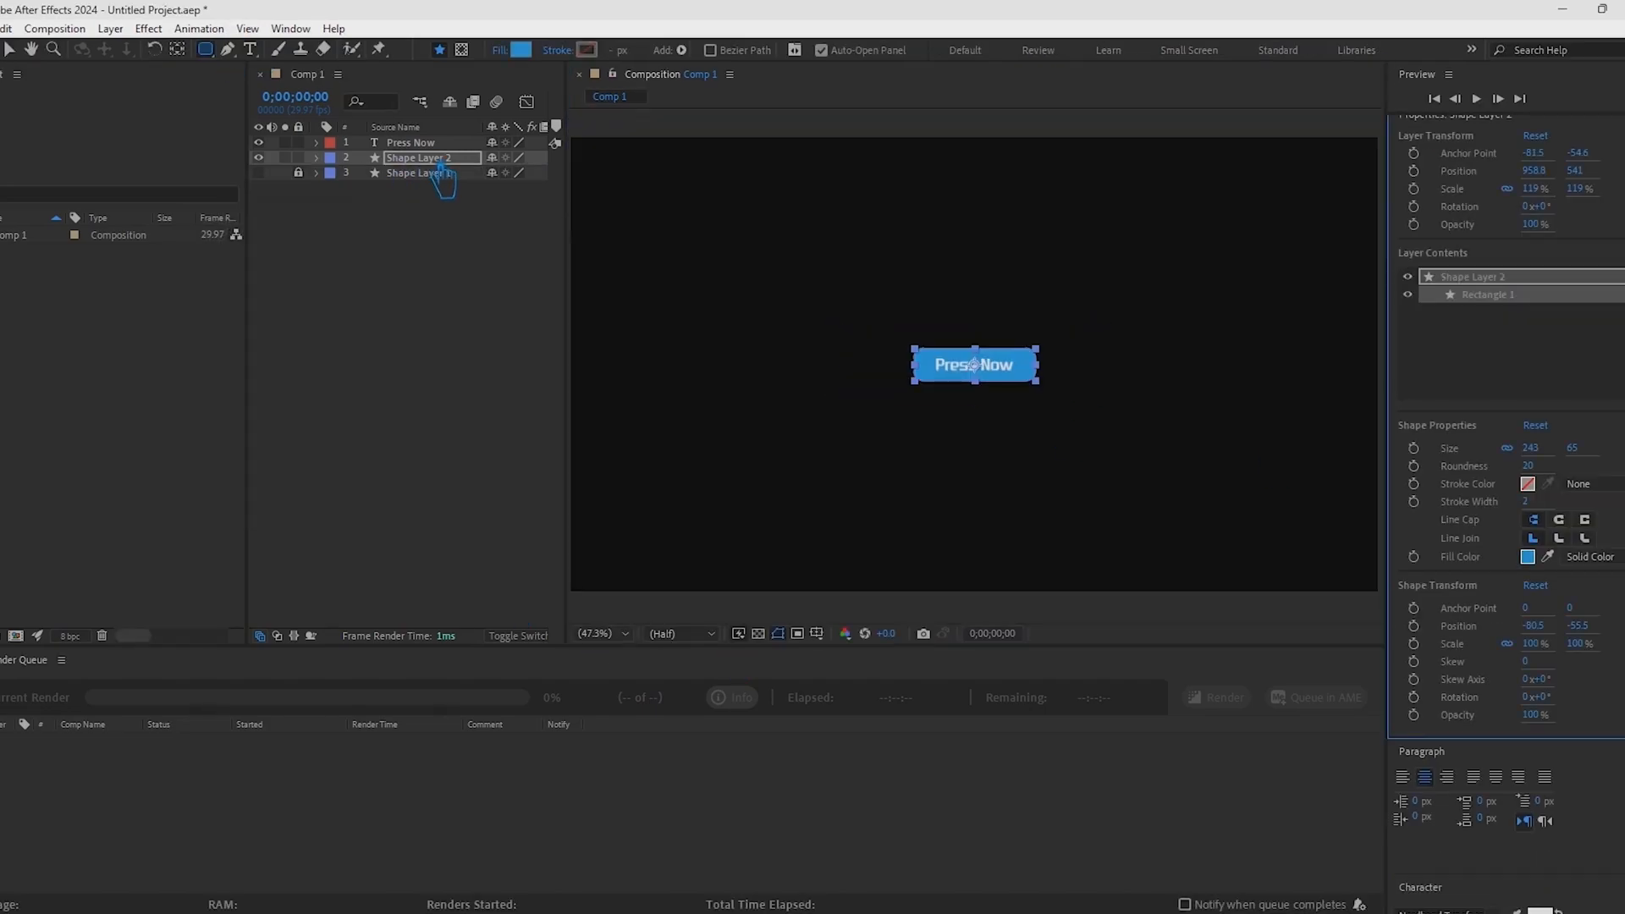
Scale the blue button layer, Shape Layer 2, to 148% and clear the selection
left_click(439, 163)
key("s")
left_click_drag(531, 176, 554, 187)
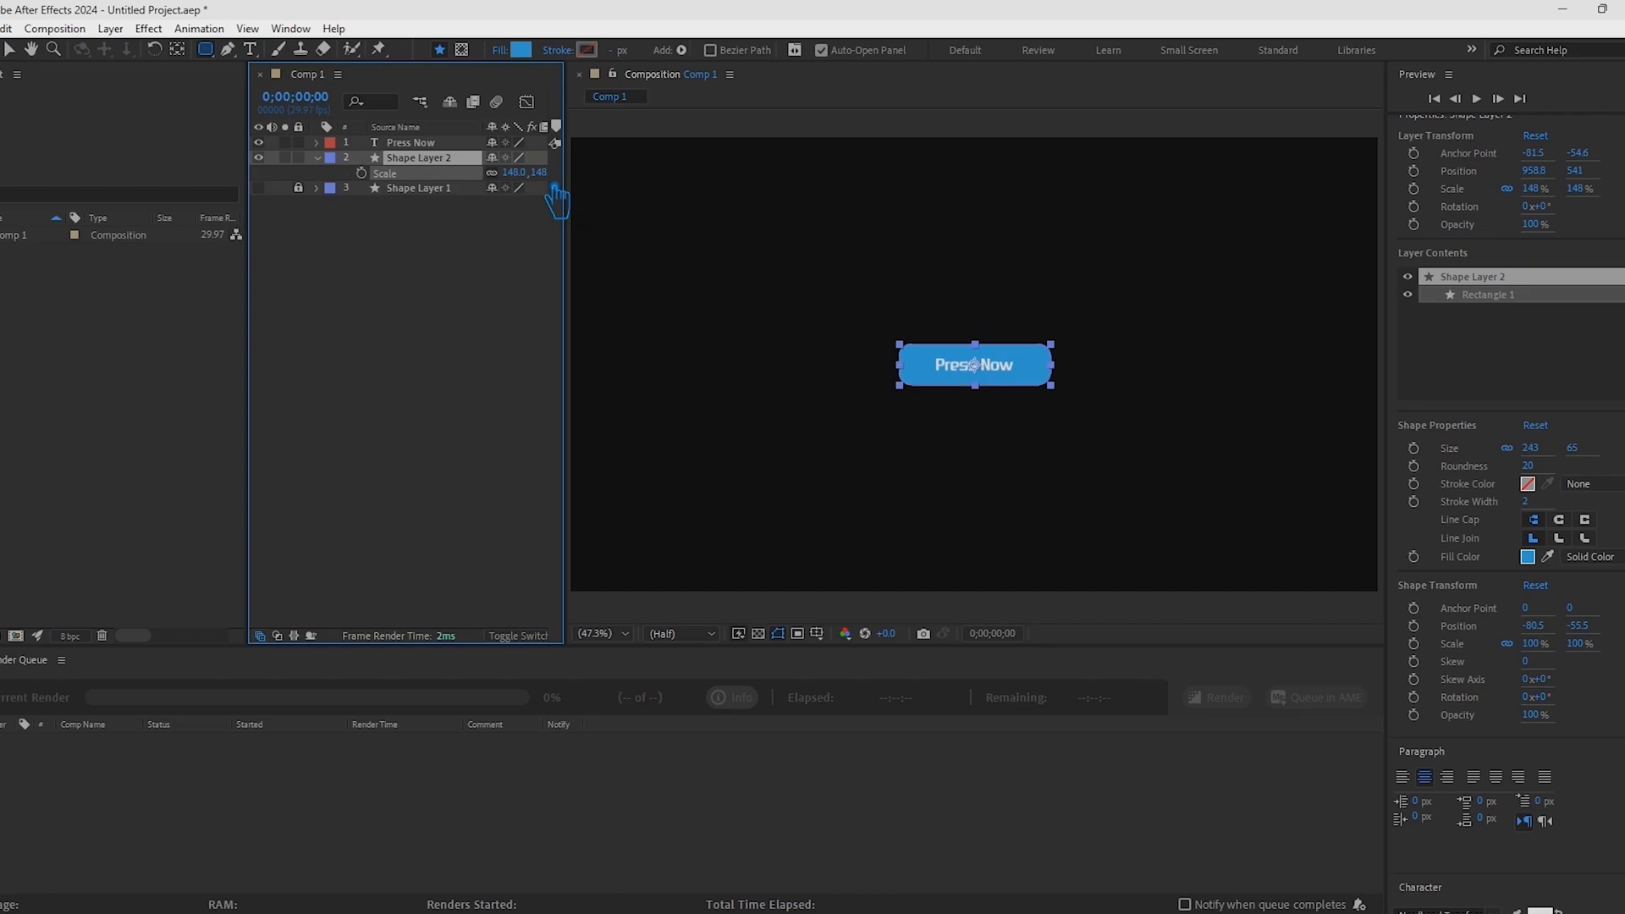
left_click(399, 261)
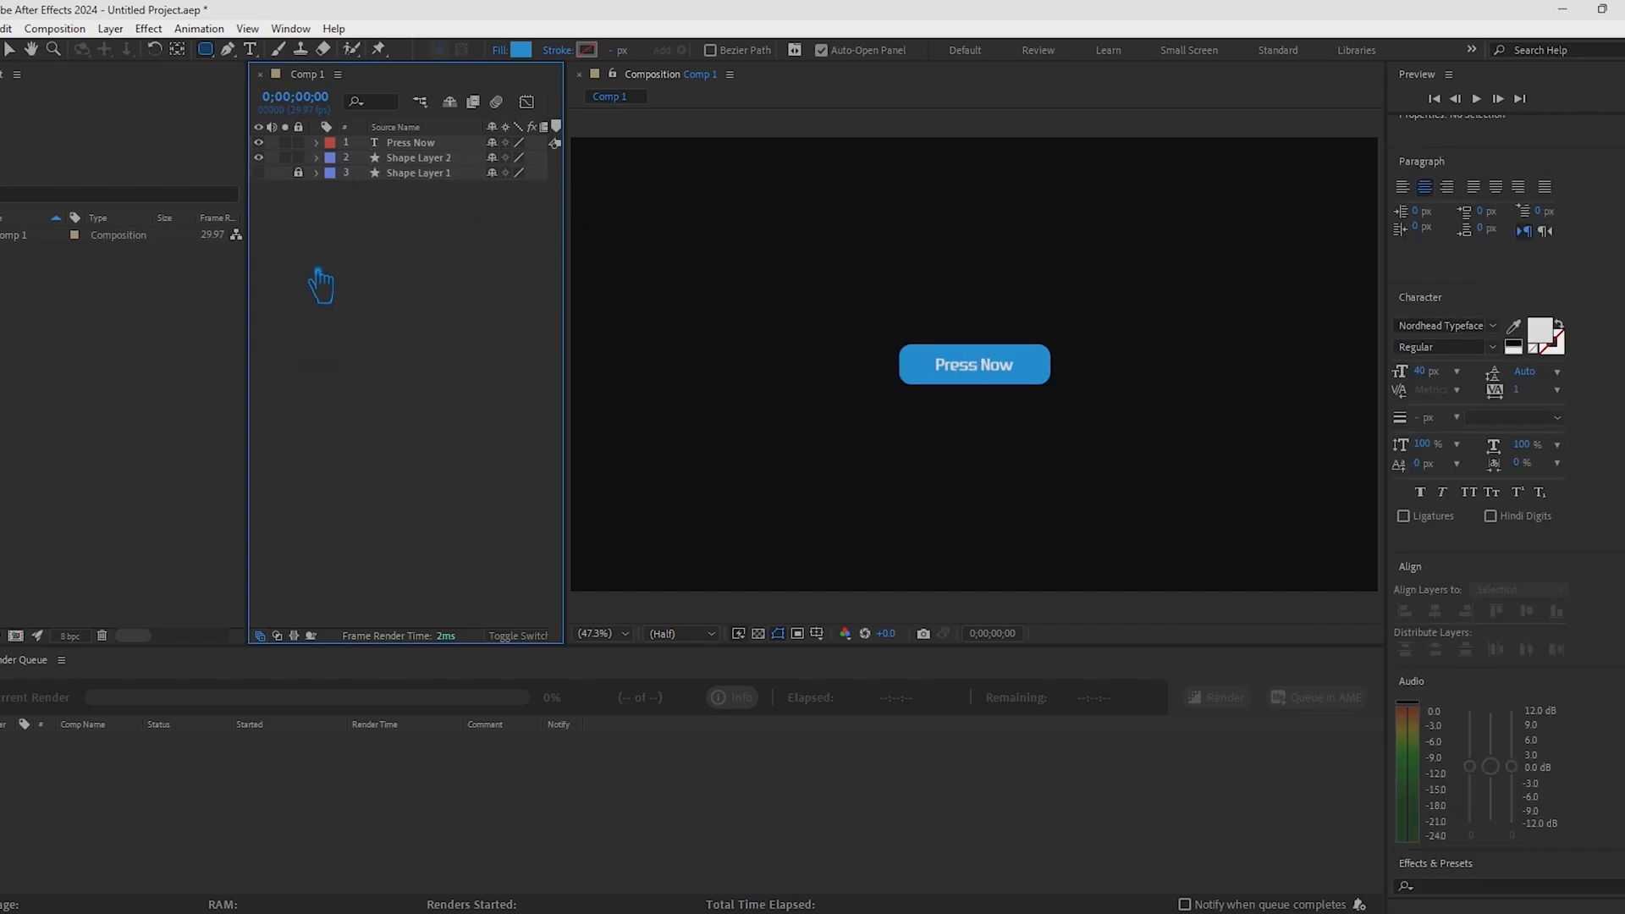
Draw a polygon with an outer radius of about 169 below the button and reduce its points to 3
left_click_drag(205, 48, 255, 103)
left_click_drag(967, 421, 1025, 493)
left_click(347, 174)
left_click(364, 189)
left_click(502, 218)
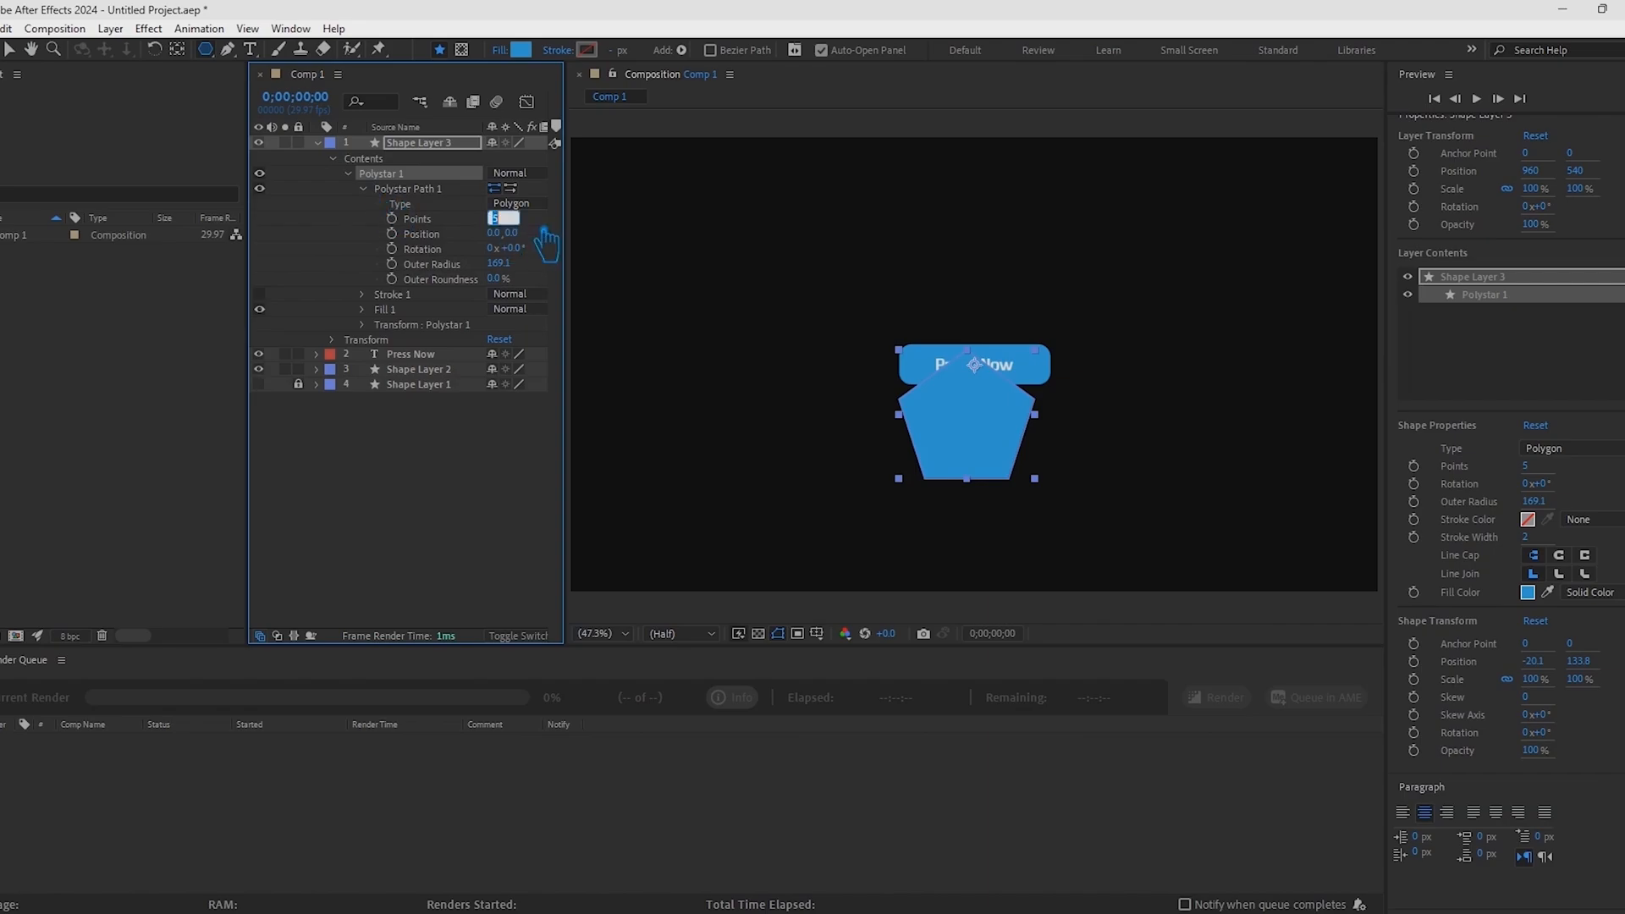
type("3")
key("Return")
Move the triangle clear of the button, down and to the right, and scale its layer to 25%
key("y")
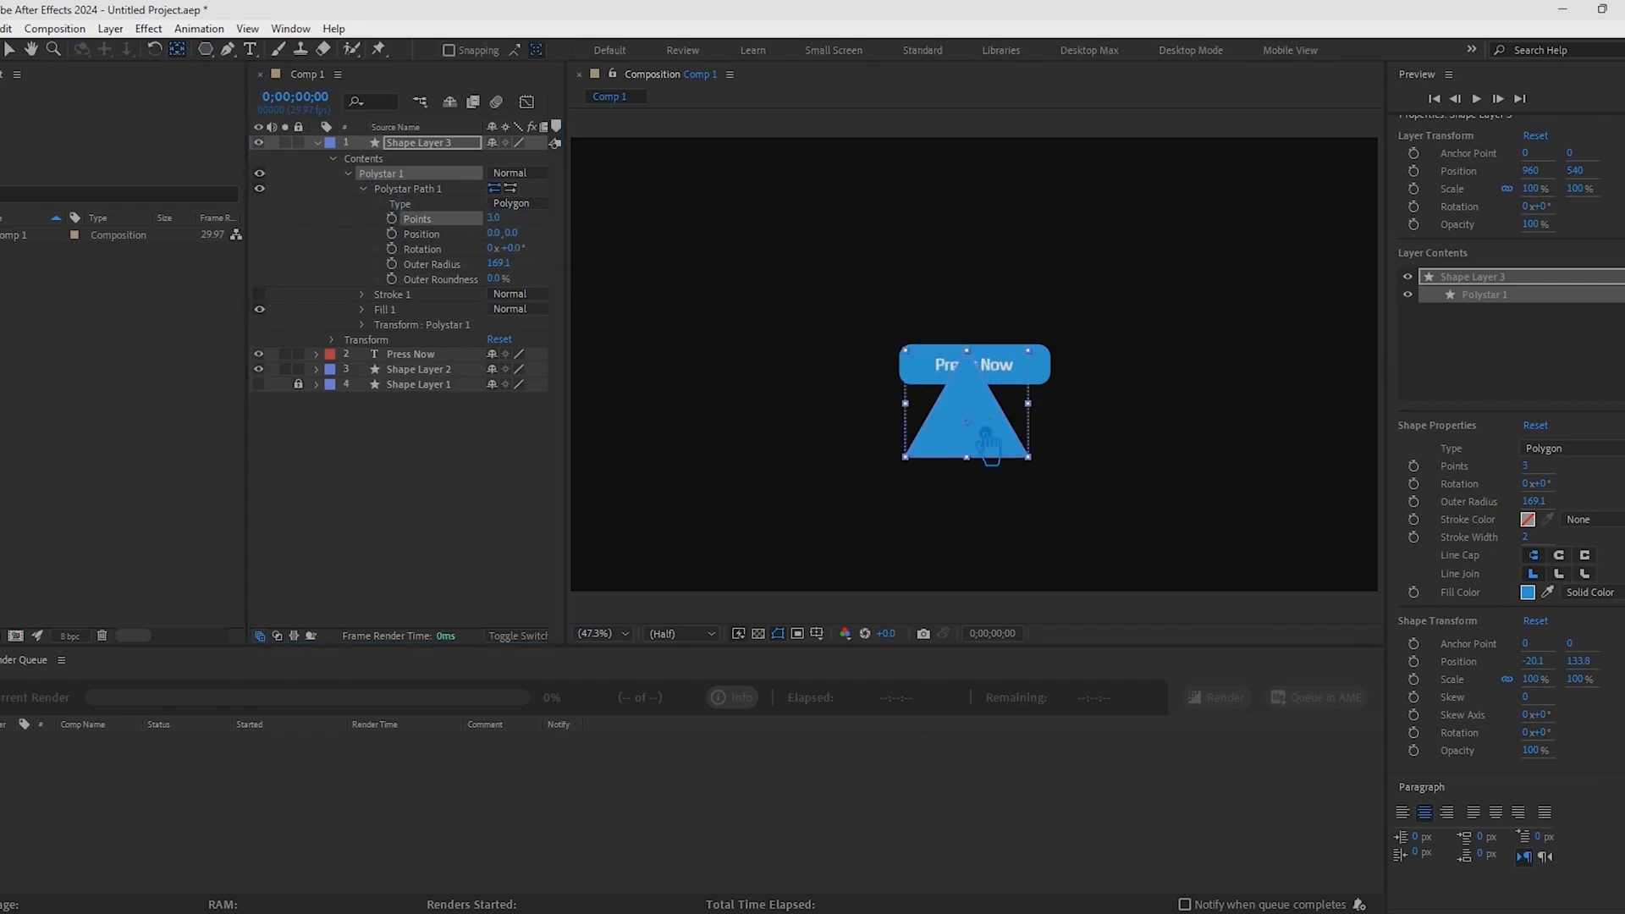
left_click_drag(991, 444, 1051, 493)
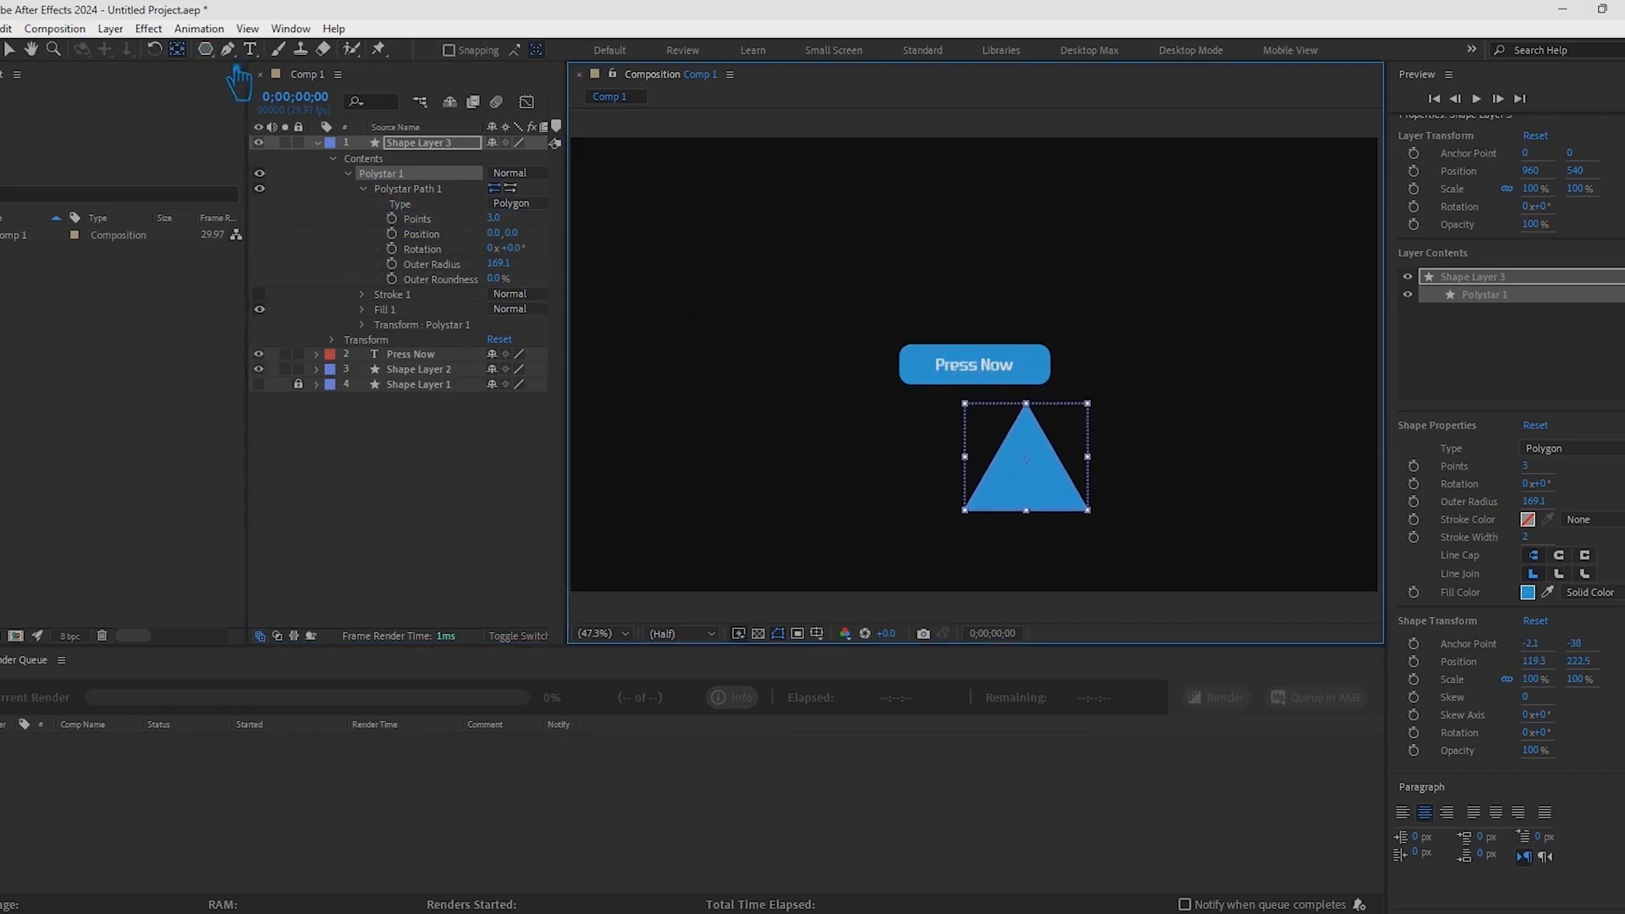
key("u")
key("s")
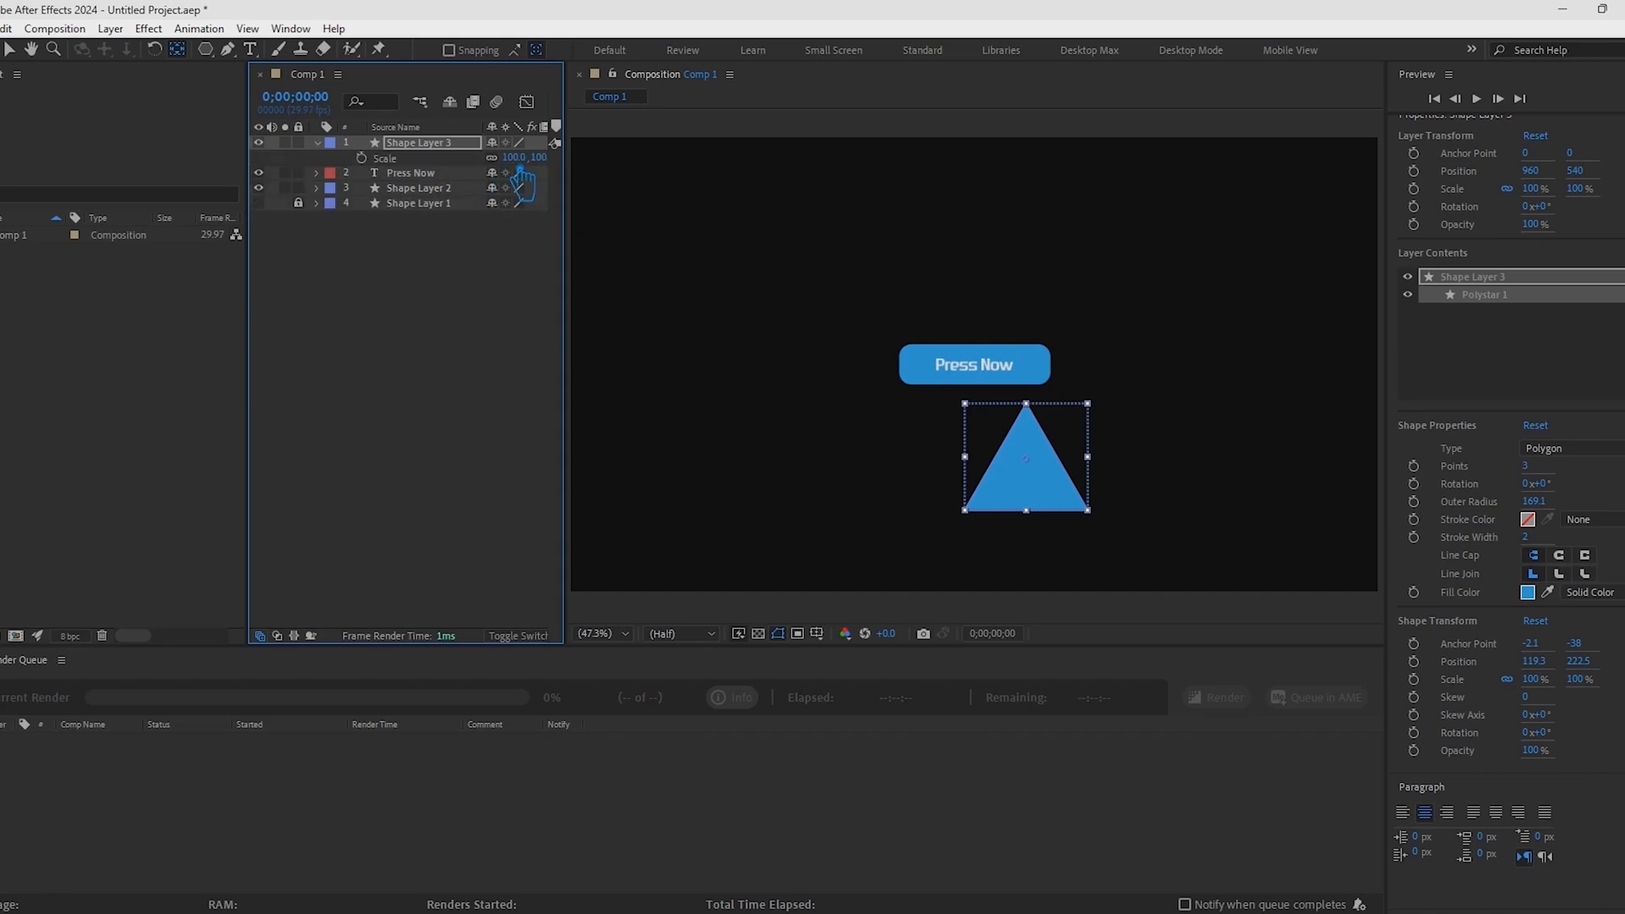
left_click_drag(515, 159, 464, 182)
Move the layer's anchor point to the centre of the triangle and position the triangle below the button
left_click(1005, 423)
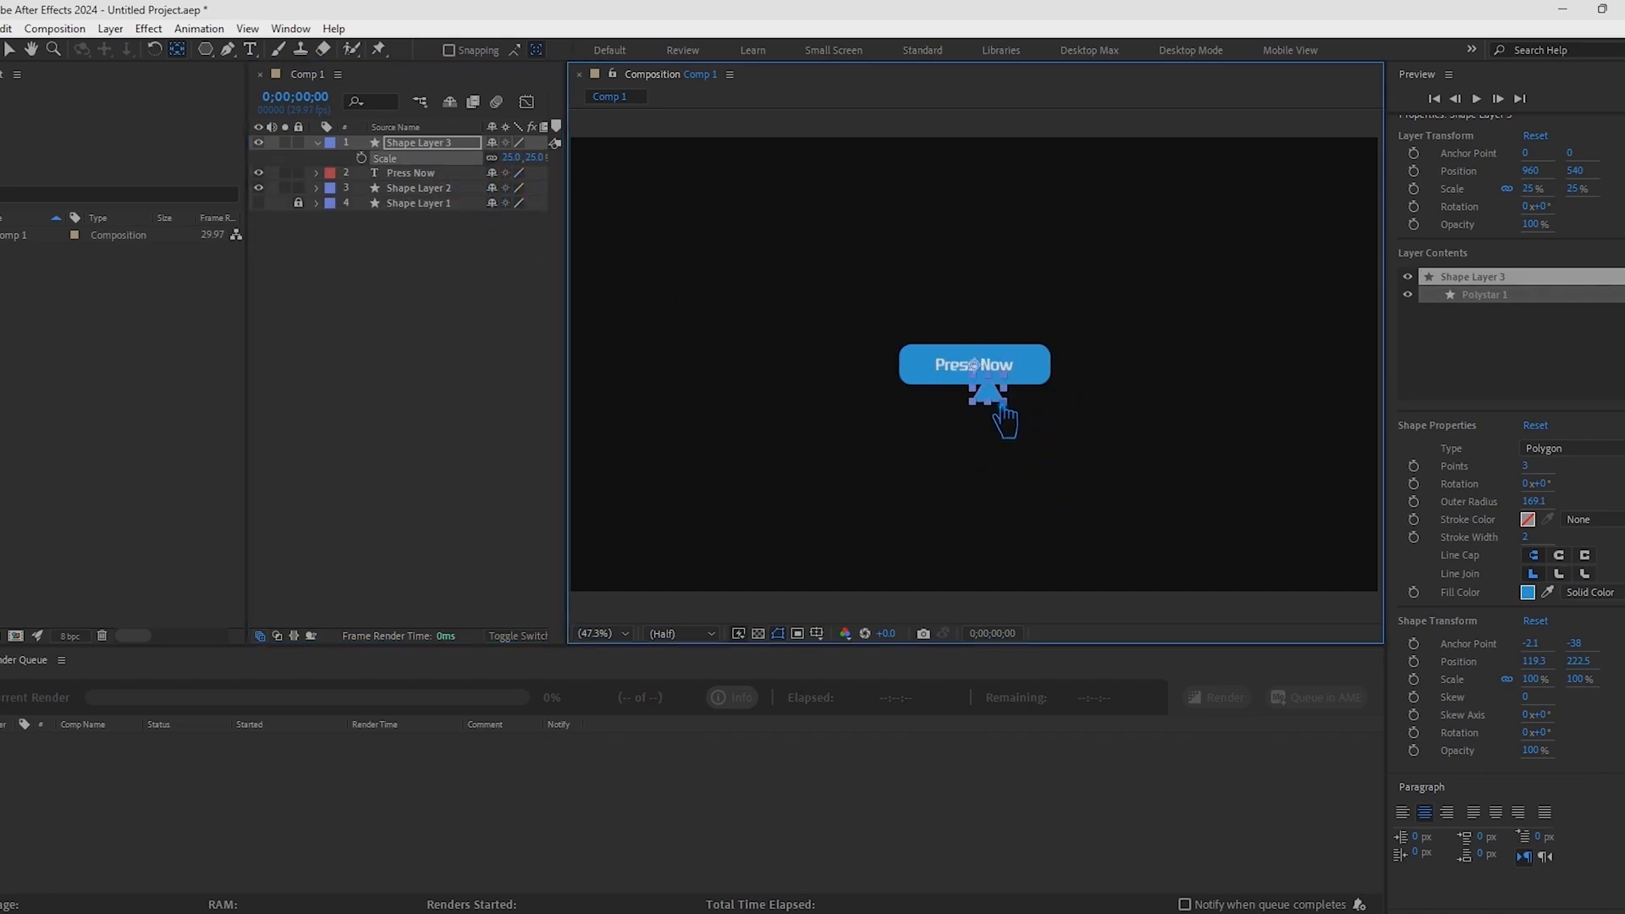
left_click_drag(974, 365, 987, 430)
left_click(10, 49)
Change the triangle's fill to white and scale its layer down to 13%
left_click(657, 50)
left_click_drag(222, 275, 189, 223)
left_click(593, 262)
left_click_drag(530, 160, 513, 178)
scroll(1036, 433, "up", 3)
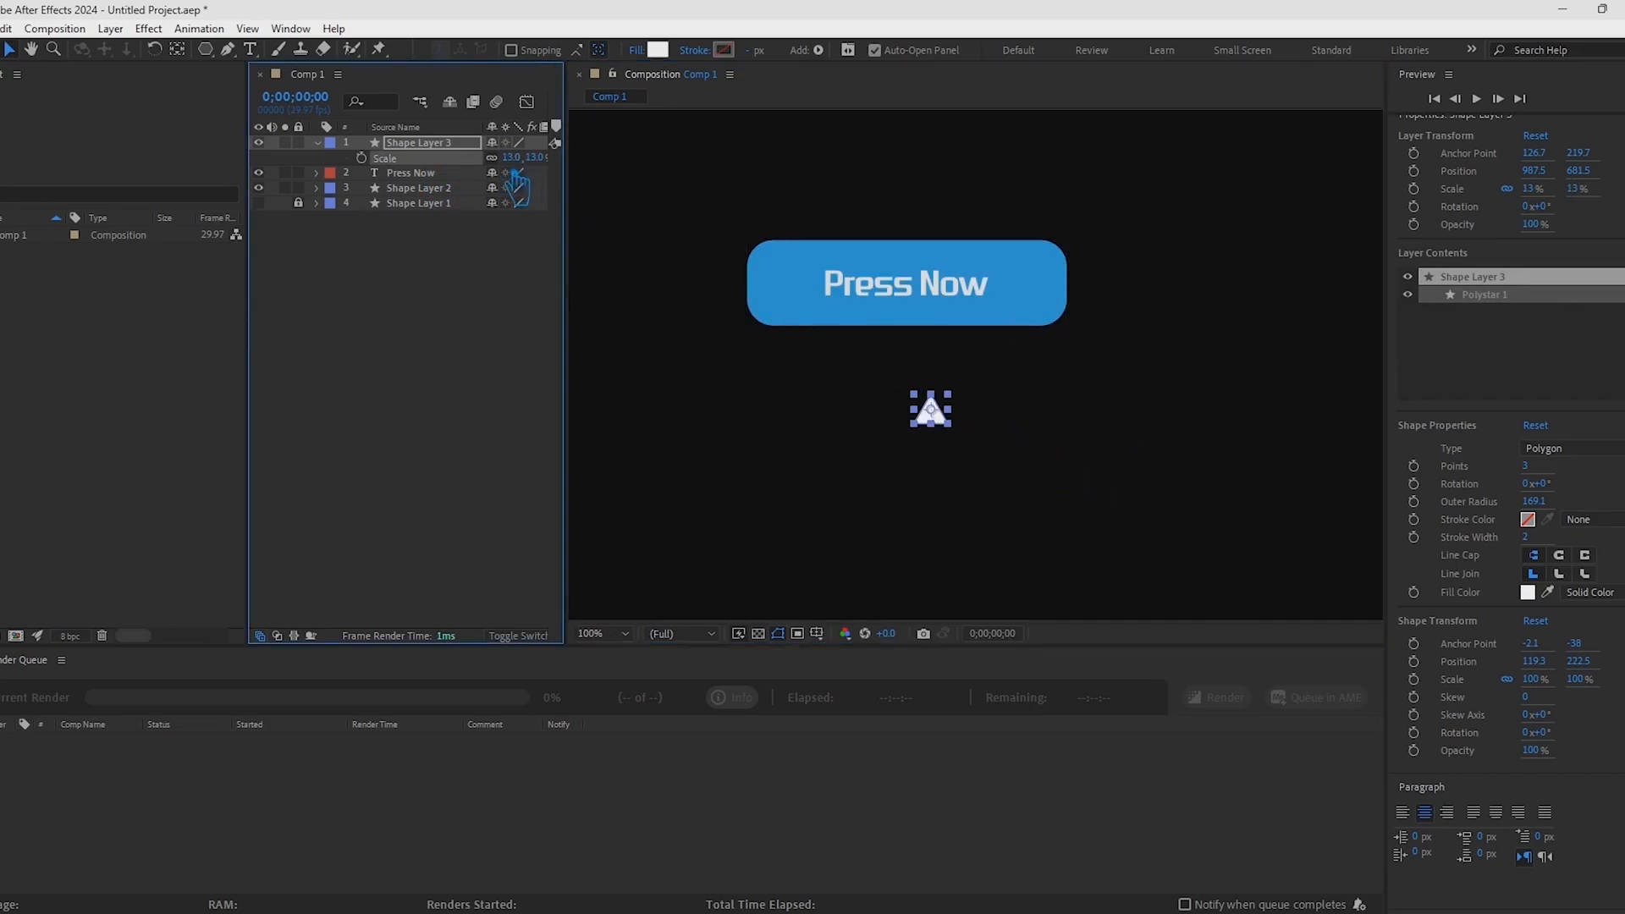
Draw a small rectangle at the triangle's base, in the same layer, as the arrow cursor's stem
key("q")
scroll(982, 468, "up", 2)
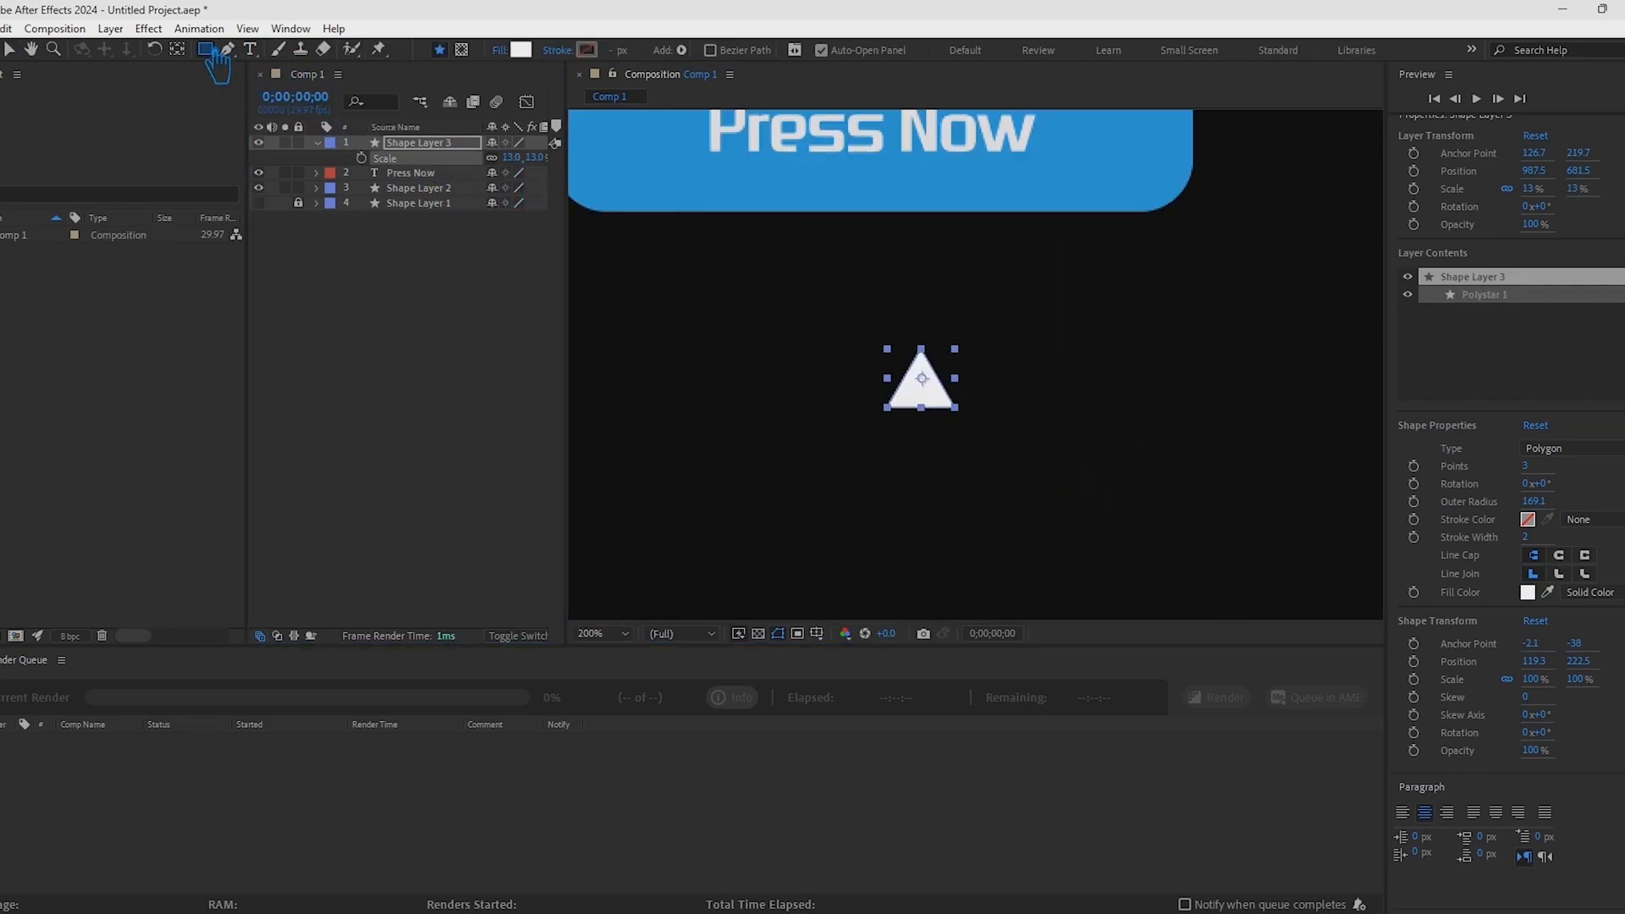
left_click_drag(904, 398, 951, 469)
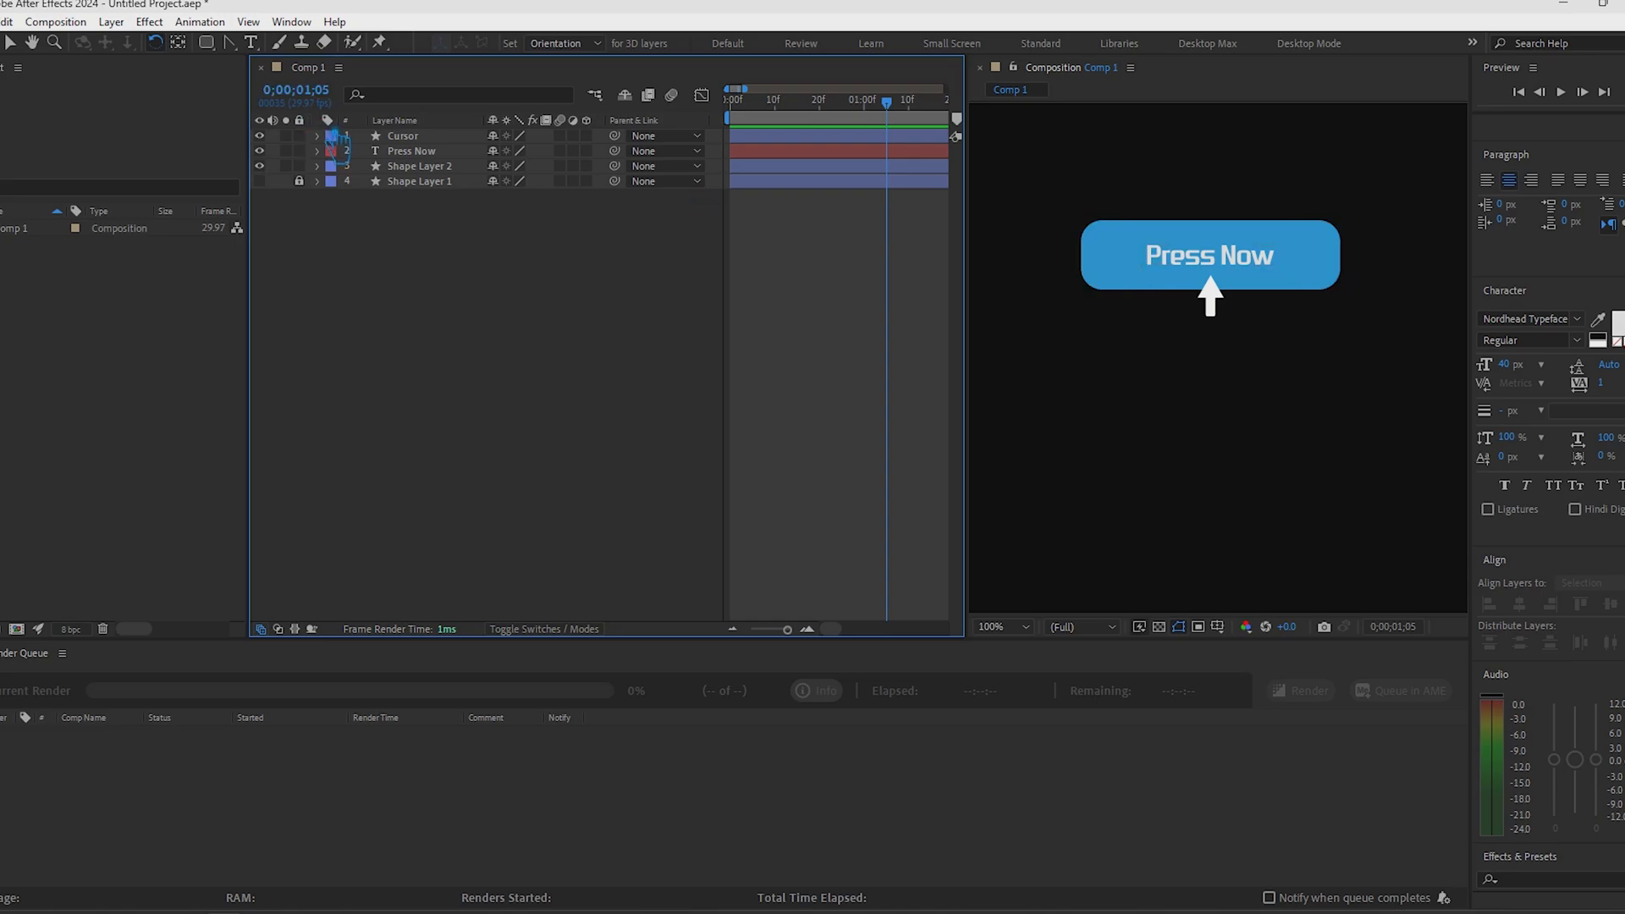
Add a position keyframe at 0;00;00;10 on the Cursor layer with the arrow resting on the button
left_click(319, 136)
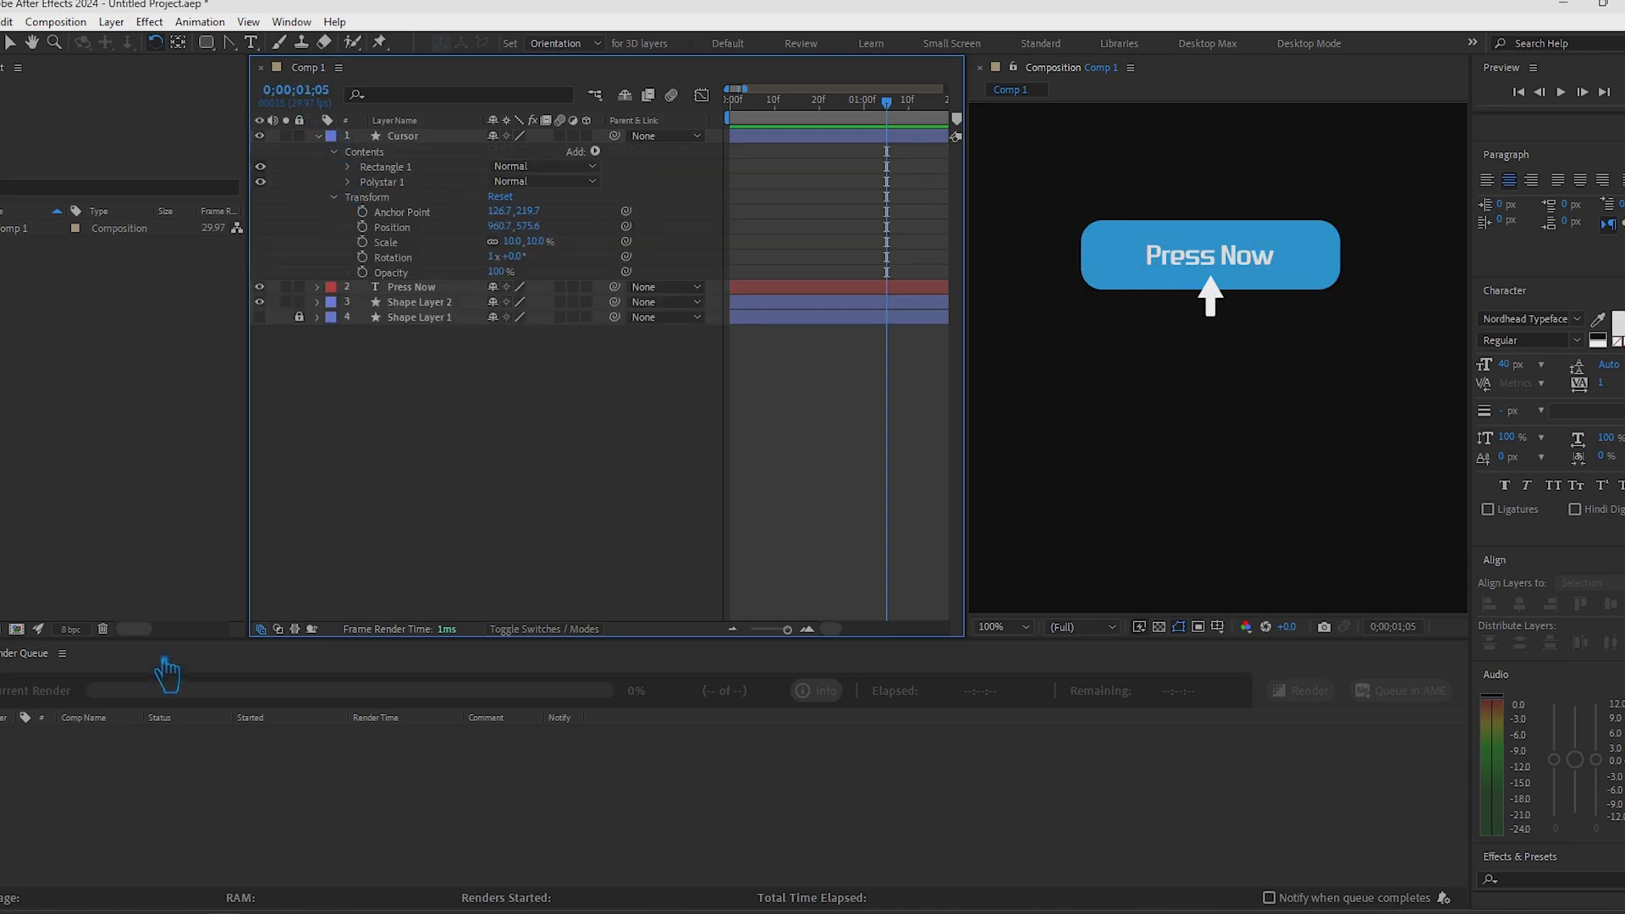
left_click_drag(886, 102, 775, 125)
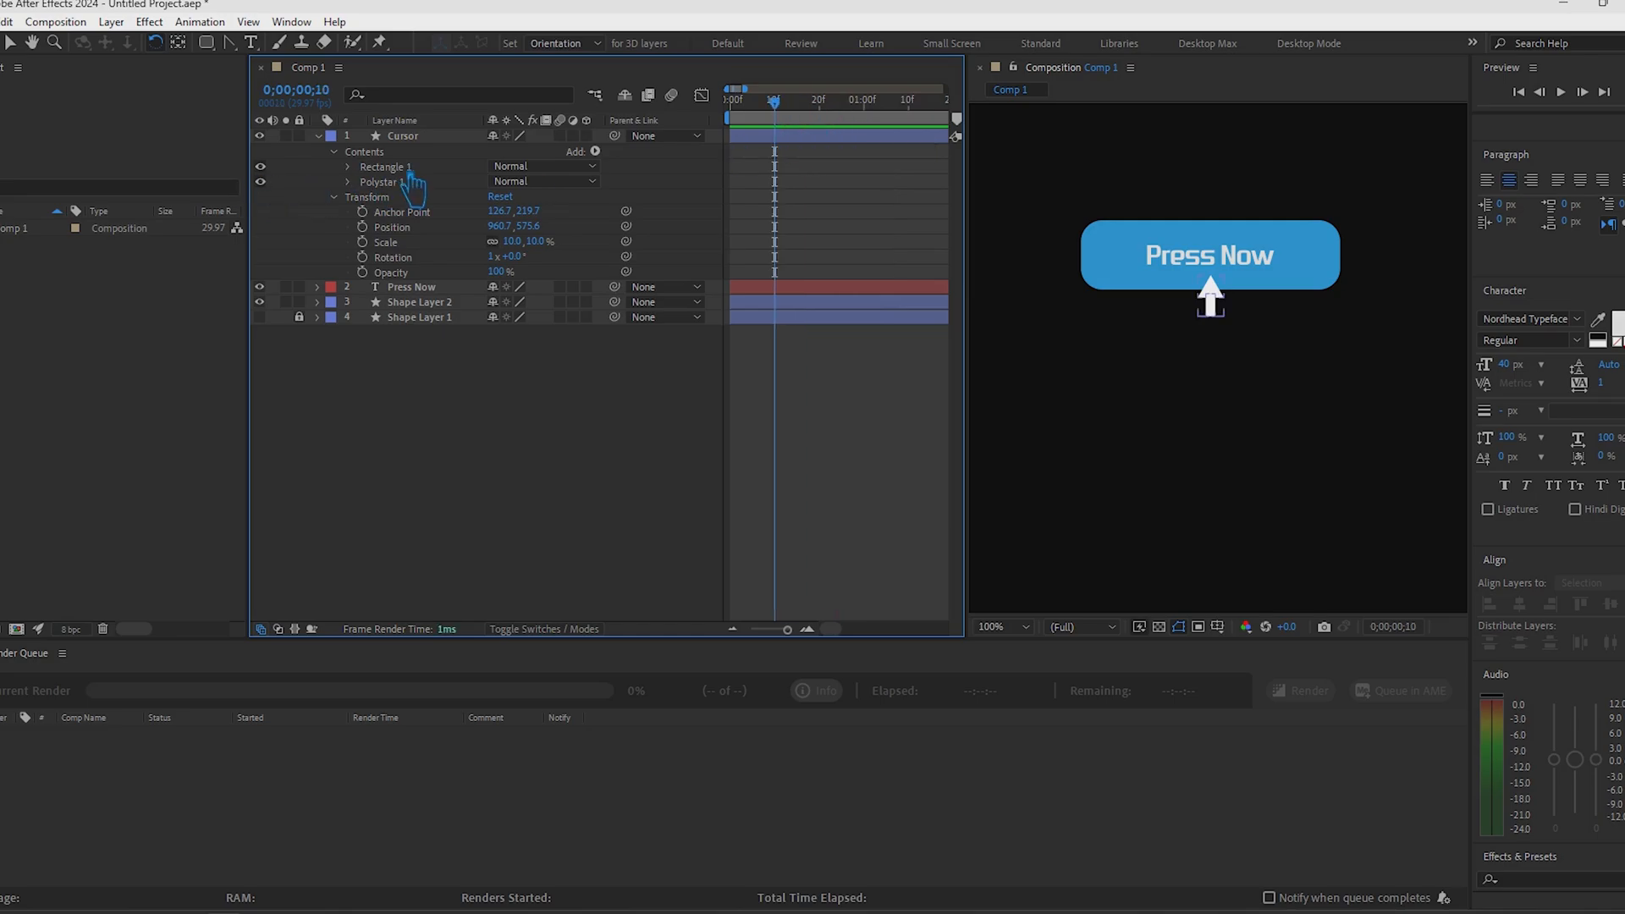
left_click(362, 227)
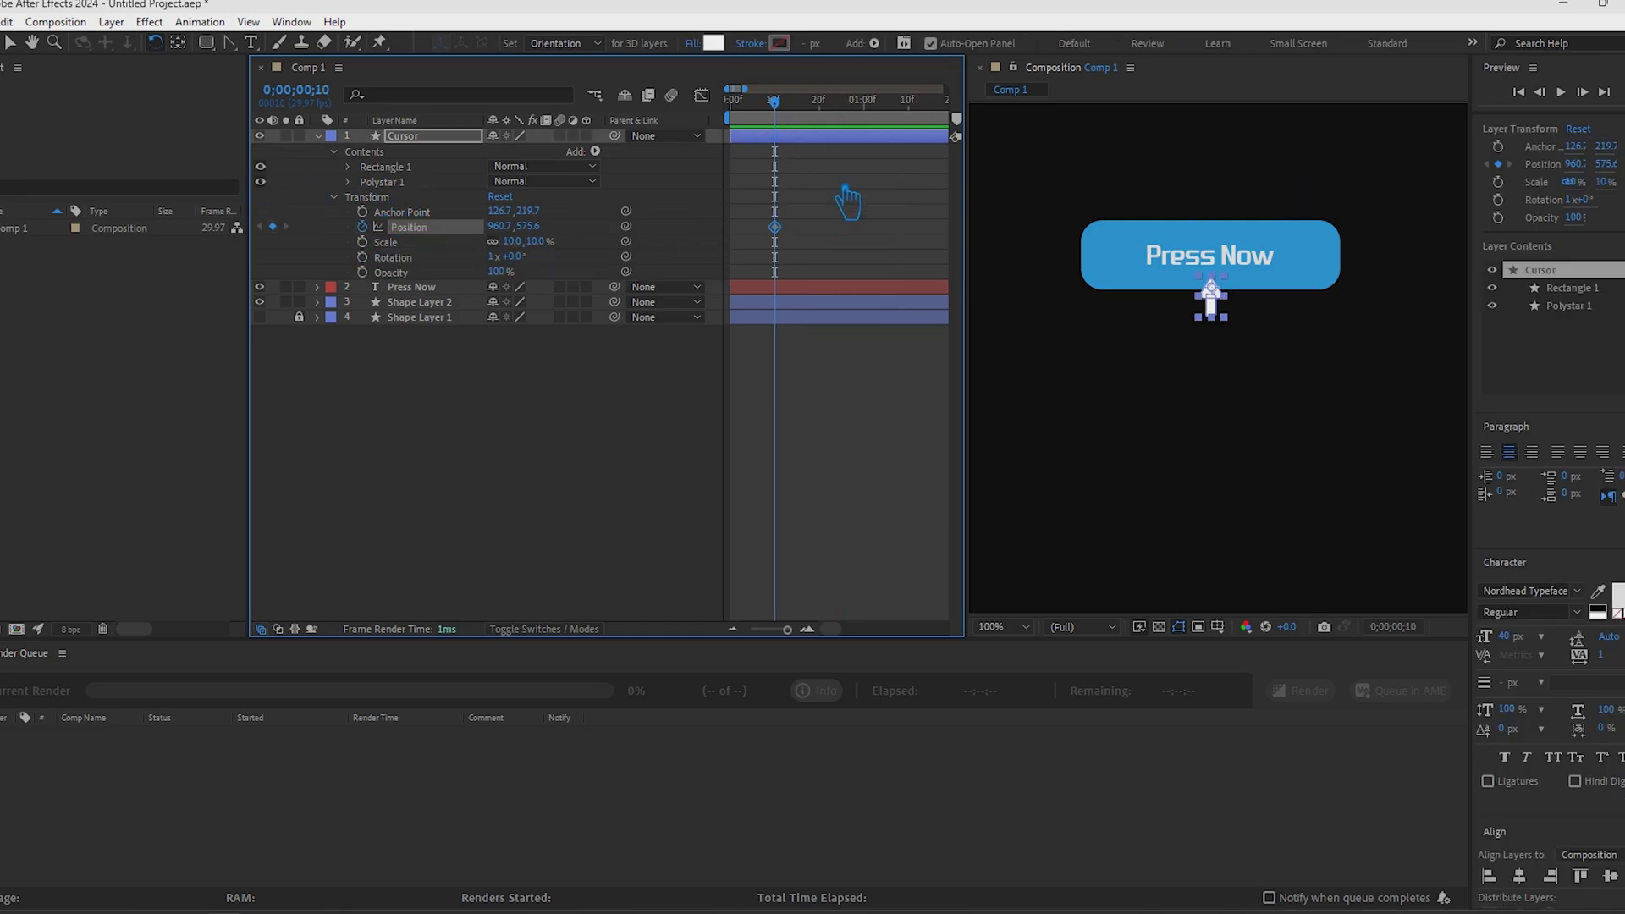
At 0;00;00;00, move the Cursor outside the frame's lower-right corner to about 1926.7, 1143.6 as its starting position keyframe
left_click_drag(775, 127, 731, 131)
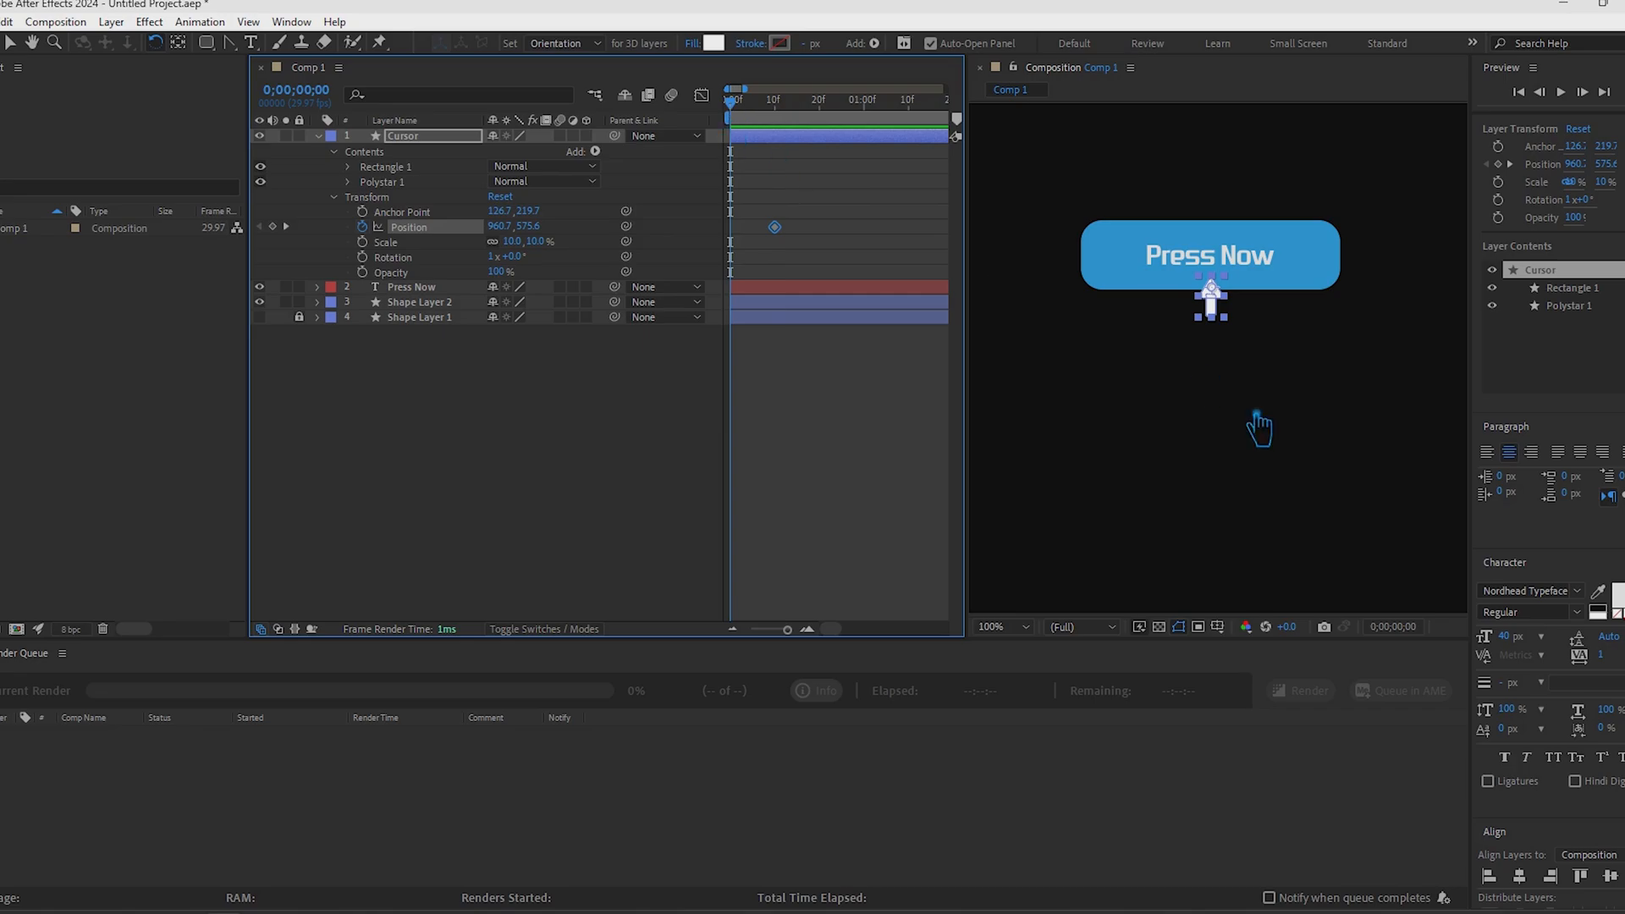
scroll(1258, 420, "down", 2)
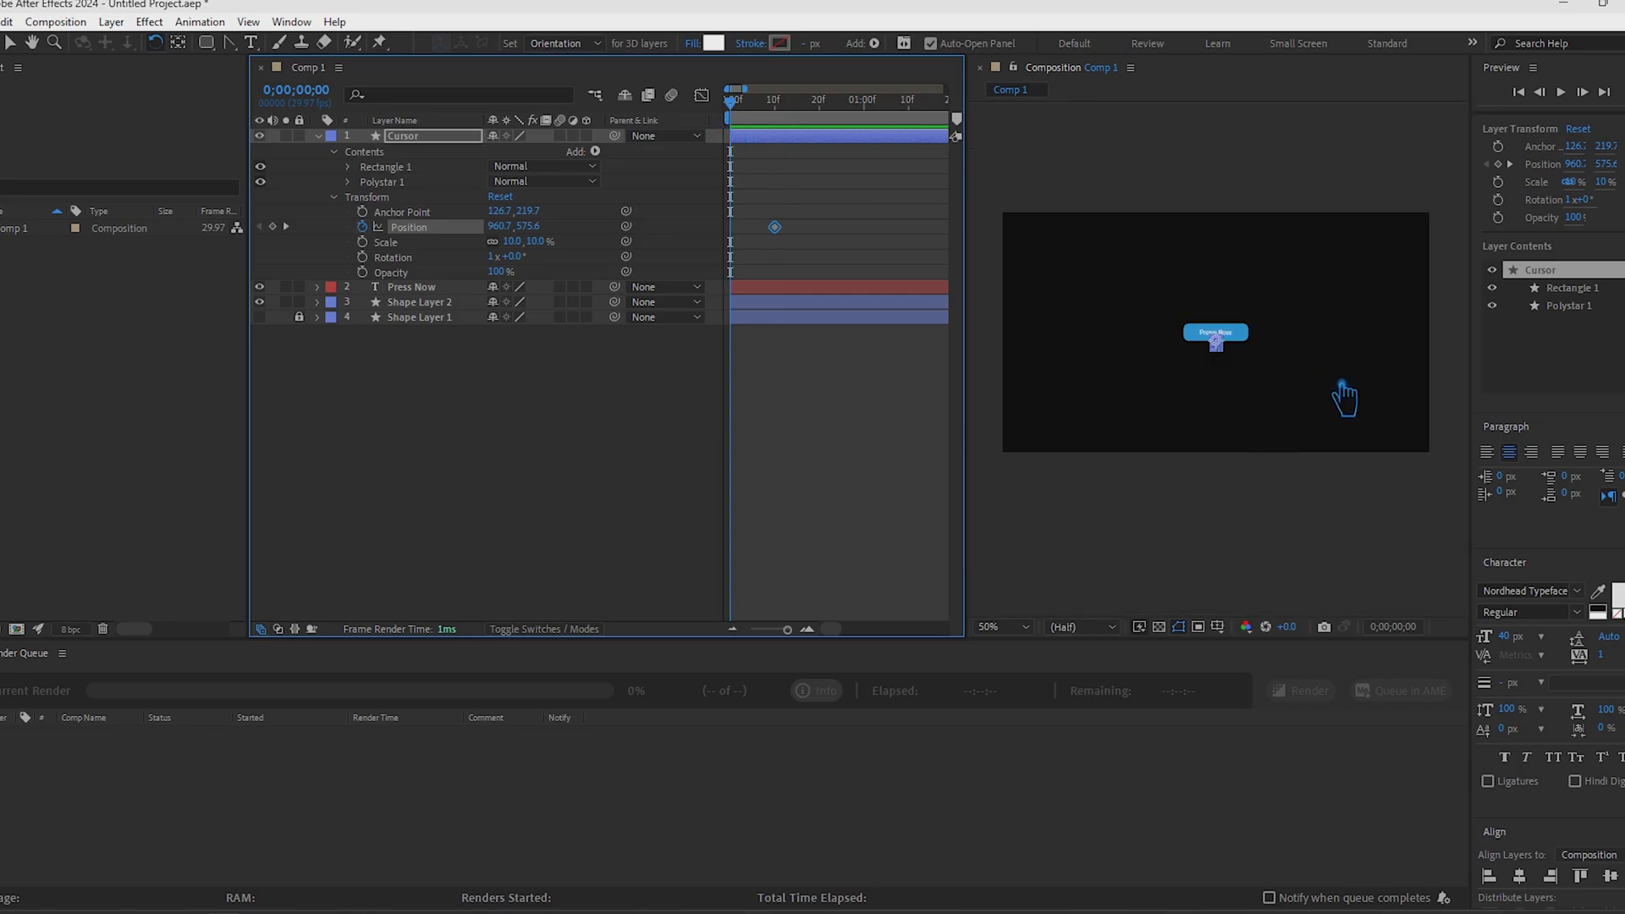
scroll(1336, 381, "up", 1)
left_click_drag(1314, 404, 1187, 373)
left_click(1255, 484)
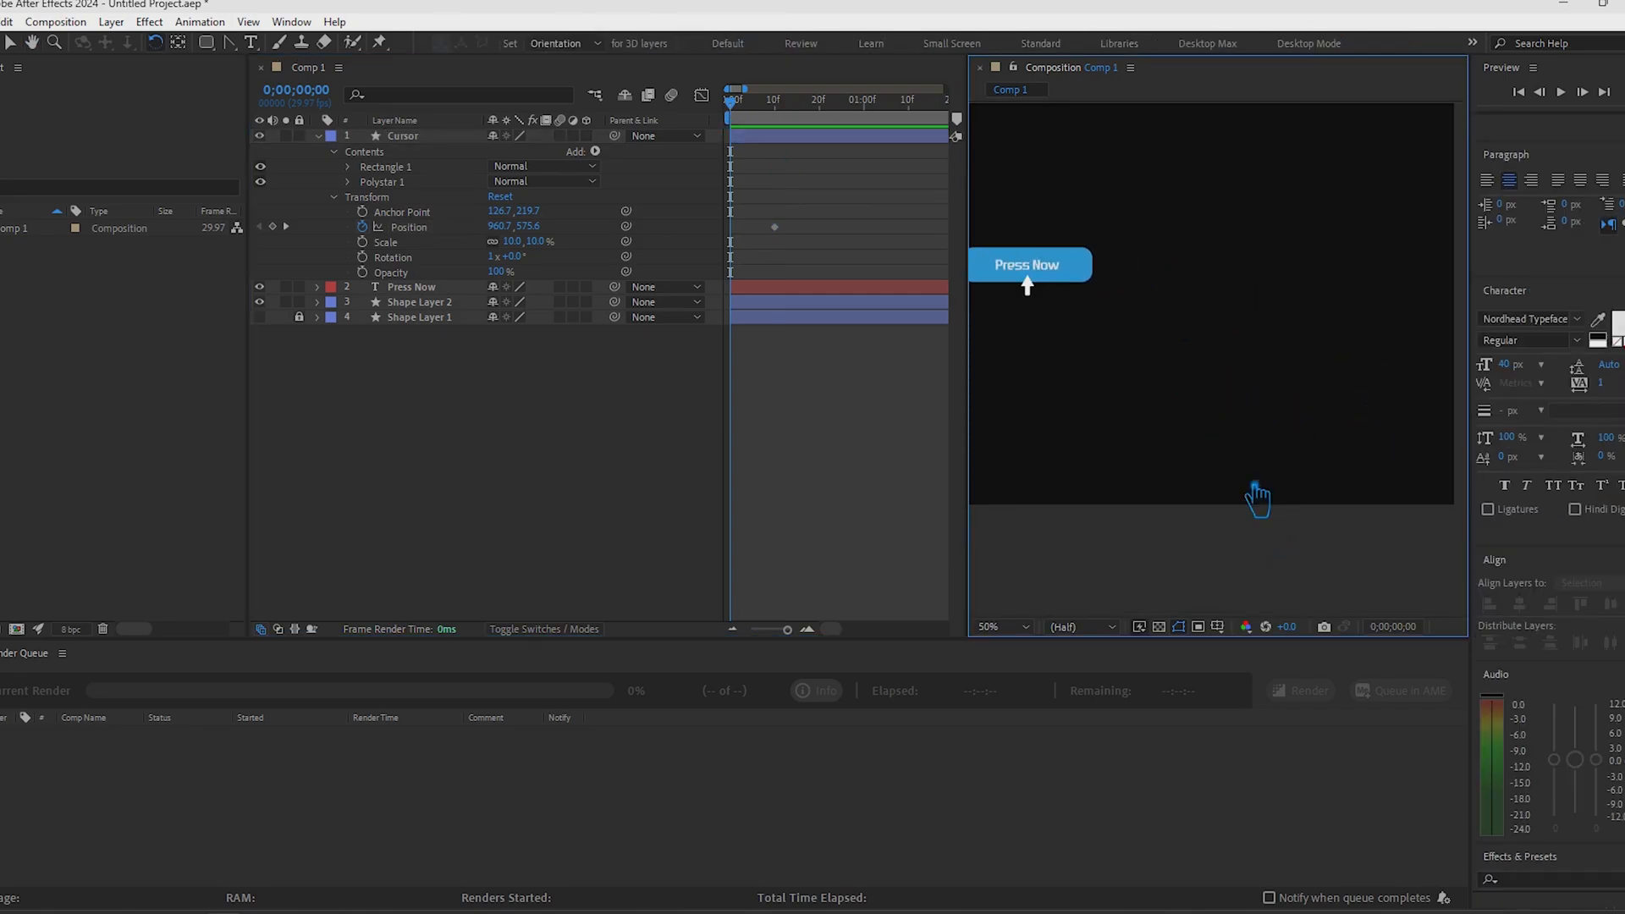
left_click(9, 42)
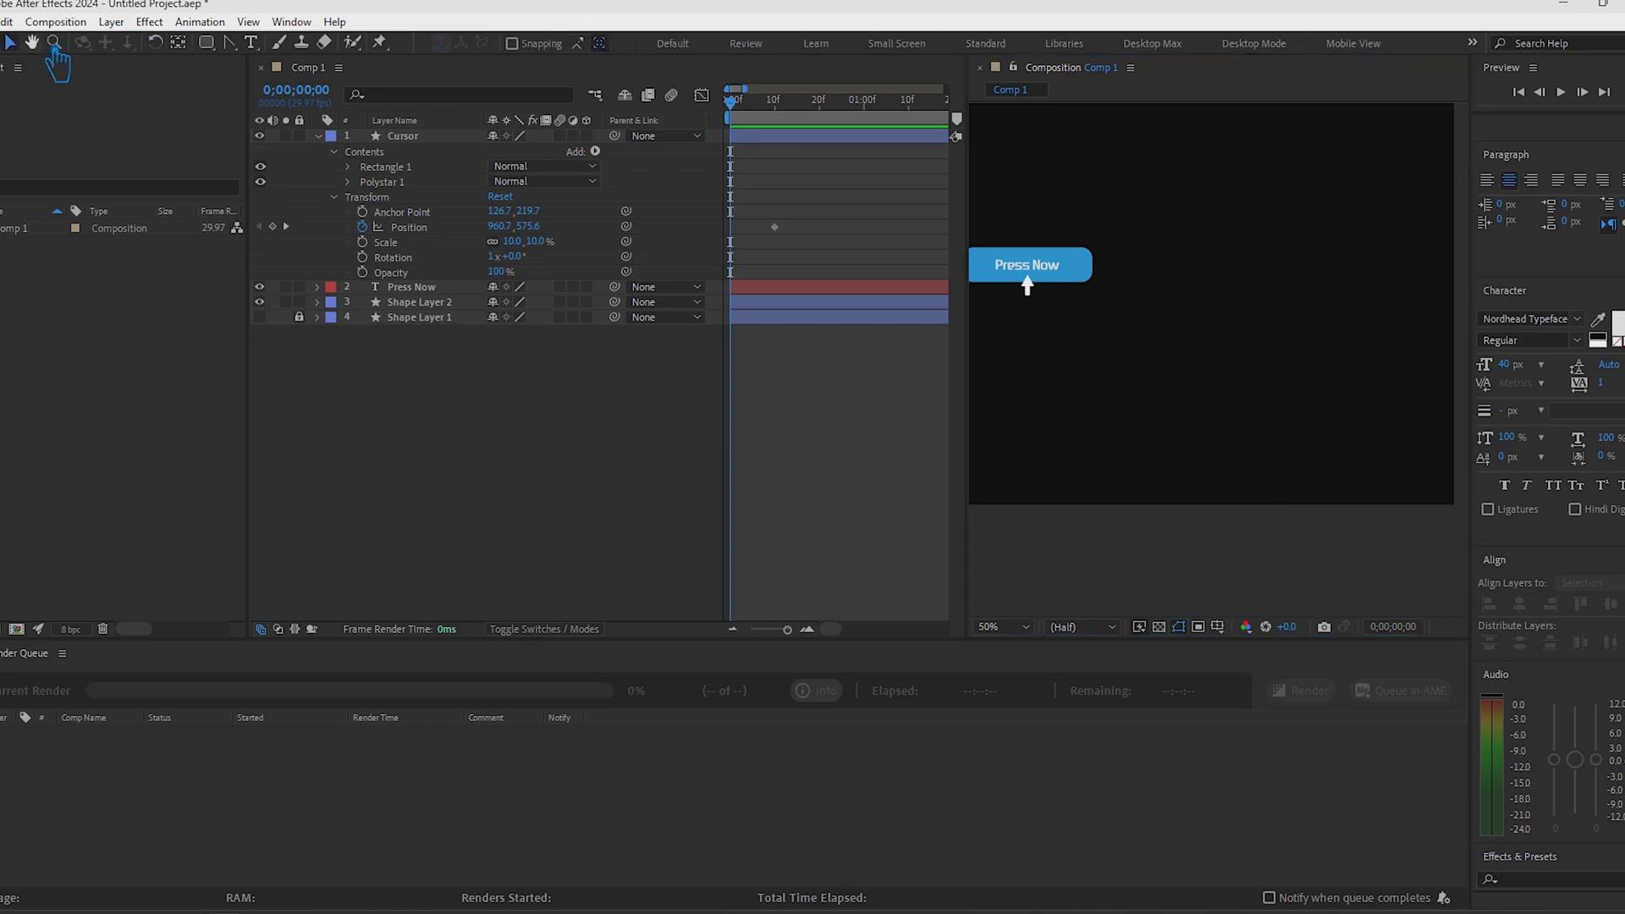
left_click_drag(1026, 288, 1458, 538)
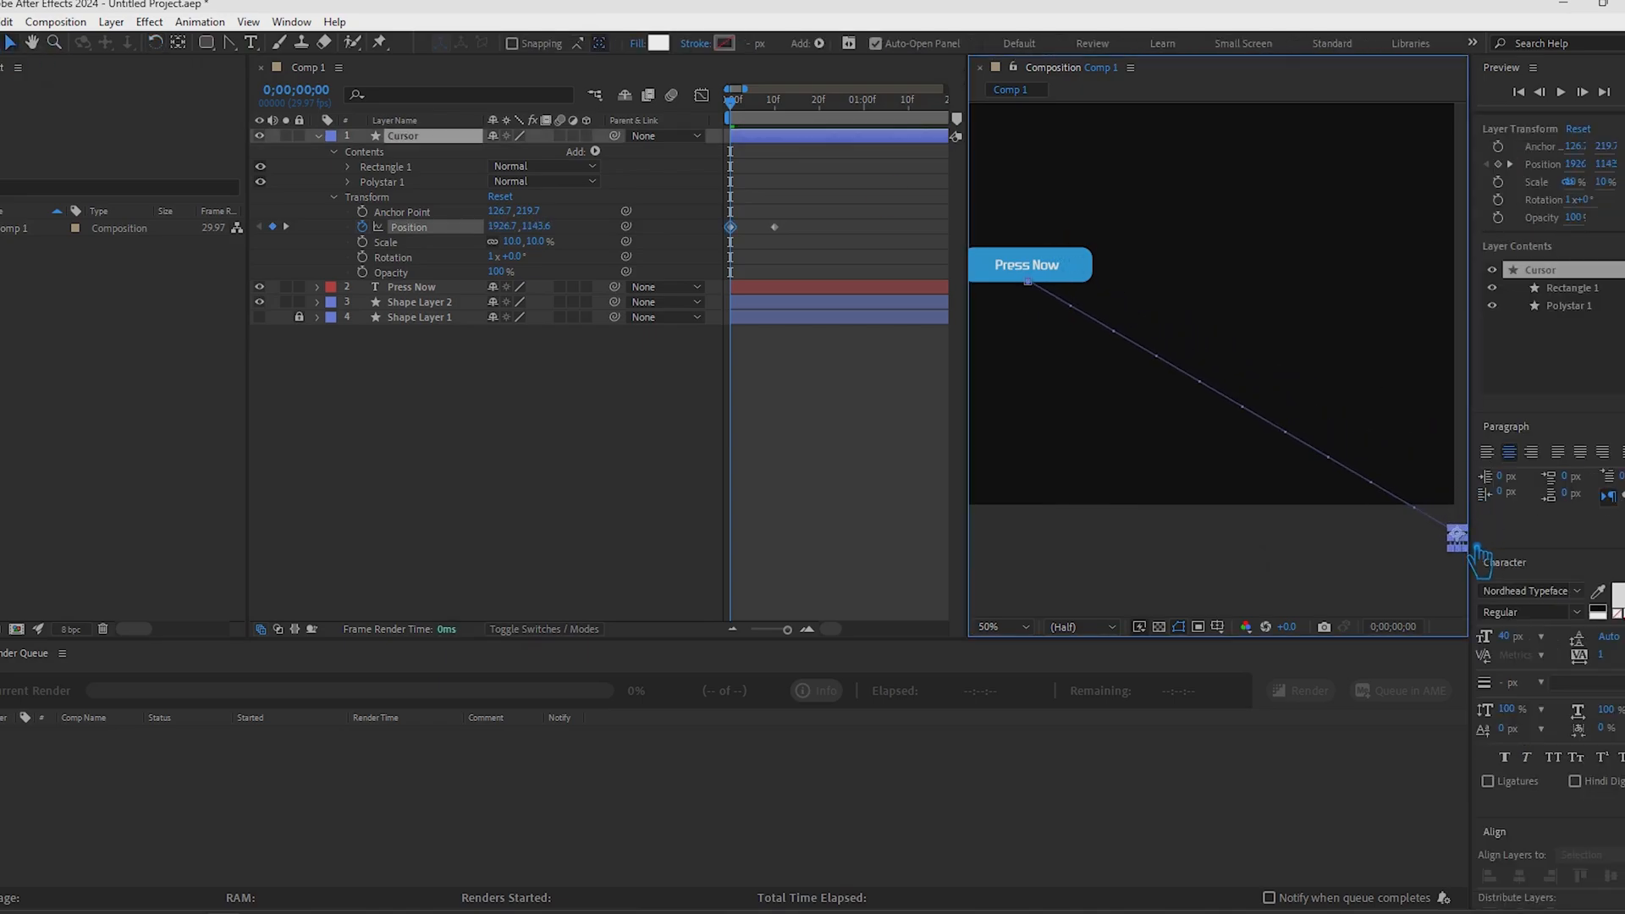
Bend the Cursor's motion path into an upward arc by pulling out the starting keyframe's direction handle
left_click(248, 25)
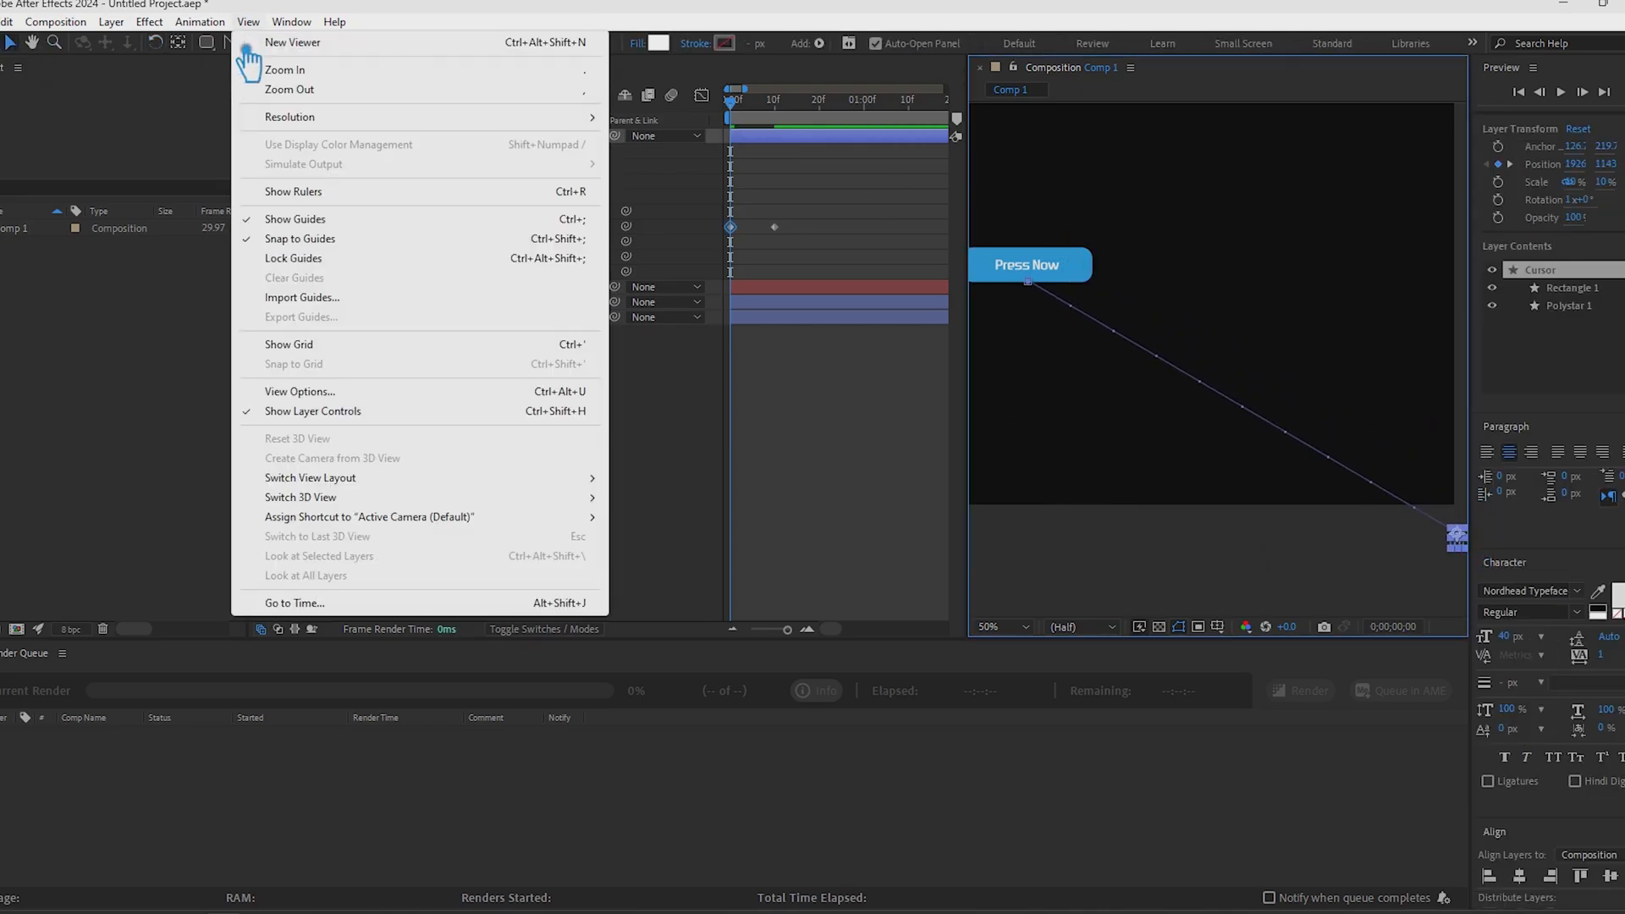
left_click(230, 43)
left_click(1457, 534)
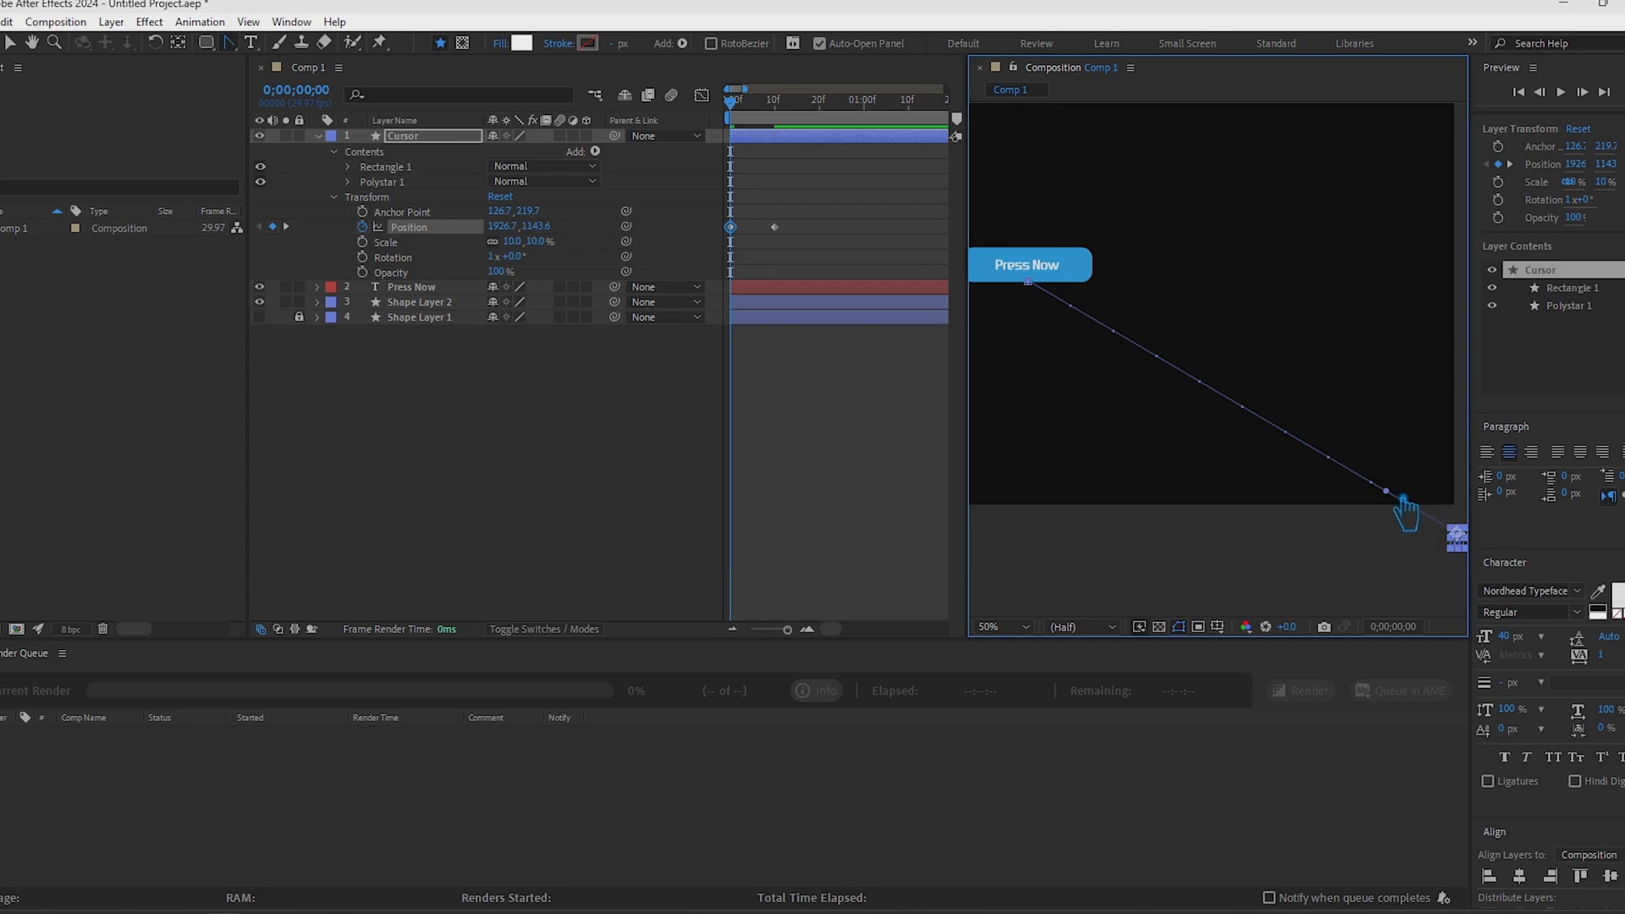
left_click_drag(1403, 501, 1327, 306)
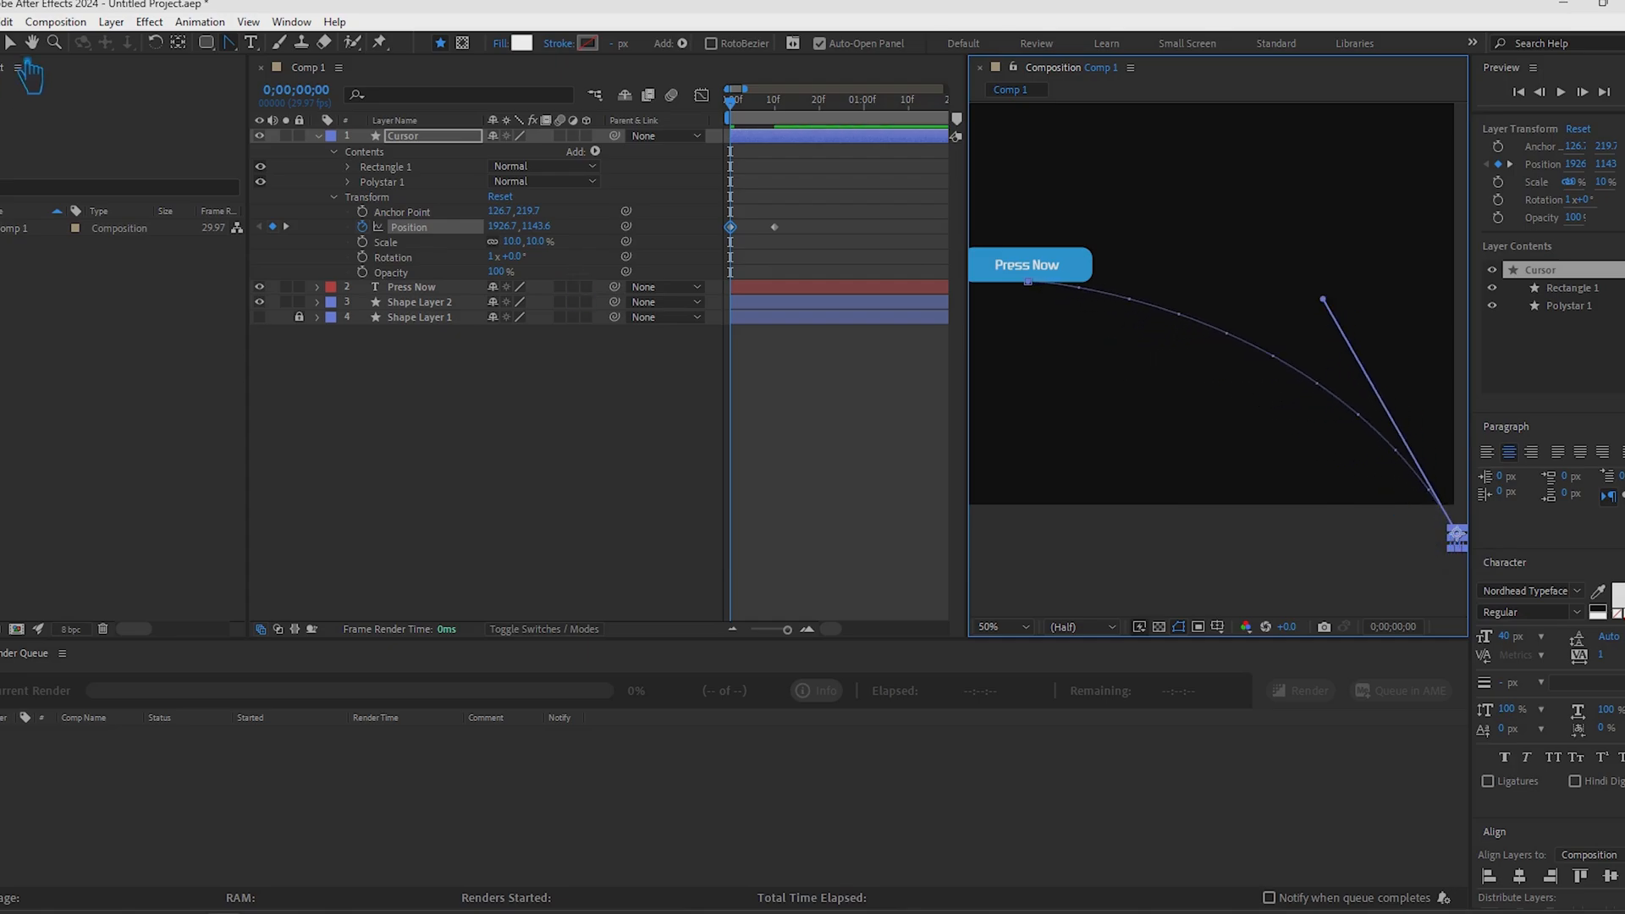
left_click(12, 43)
left_click(523, 457)
left_click(1304, 555)
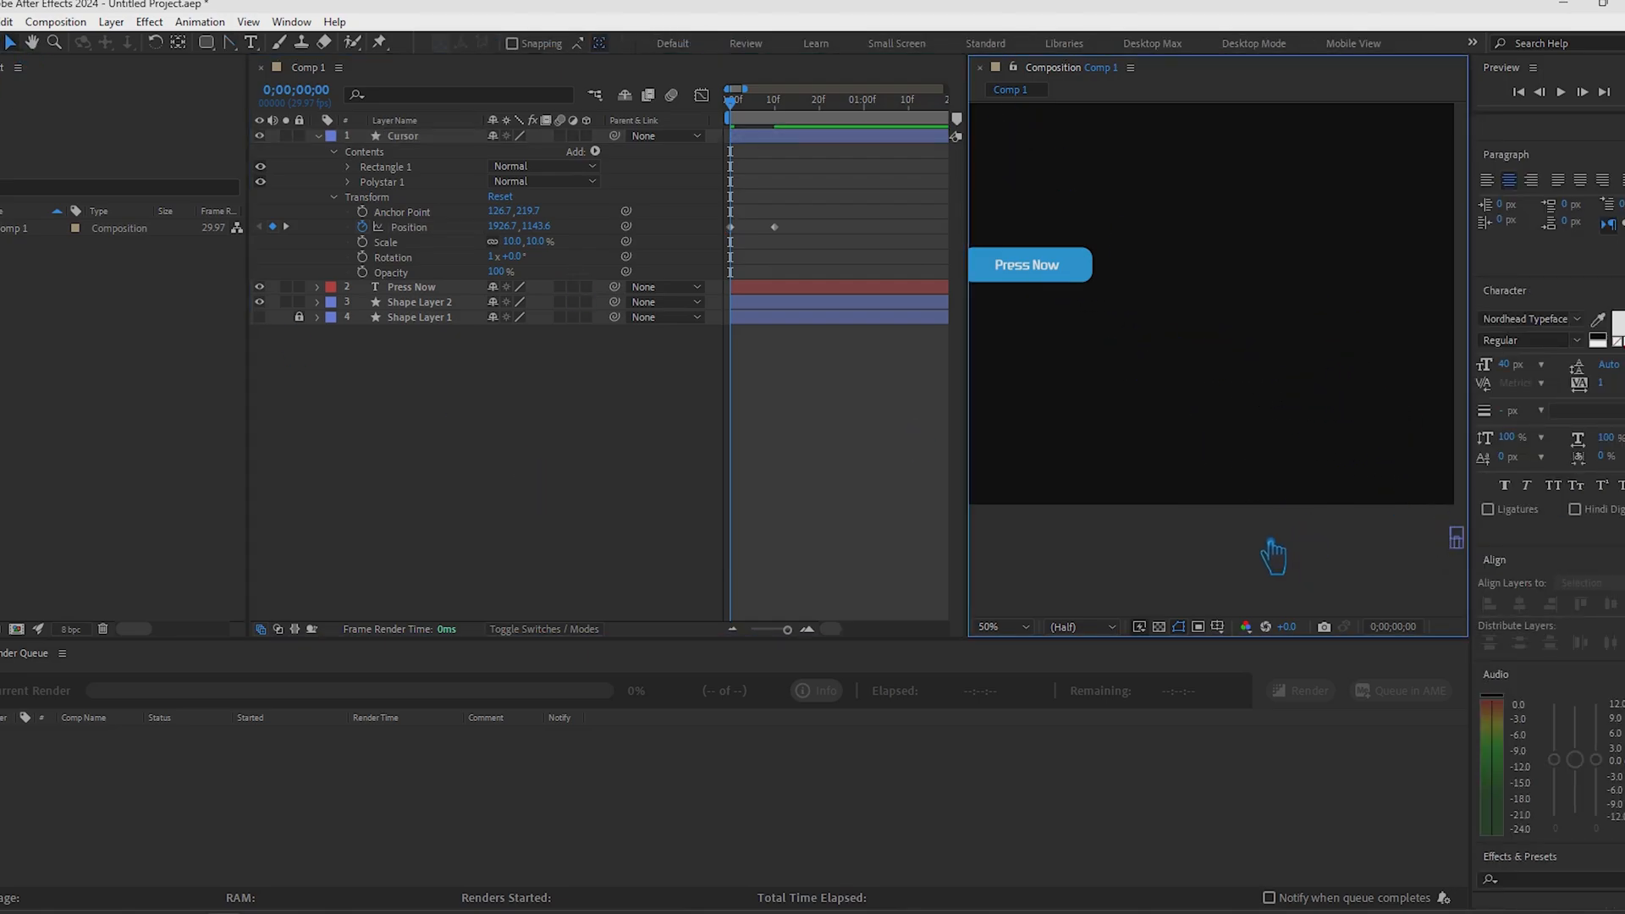
left_click_drag(733, 104, 844, 148)
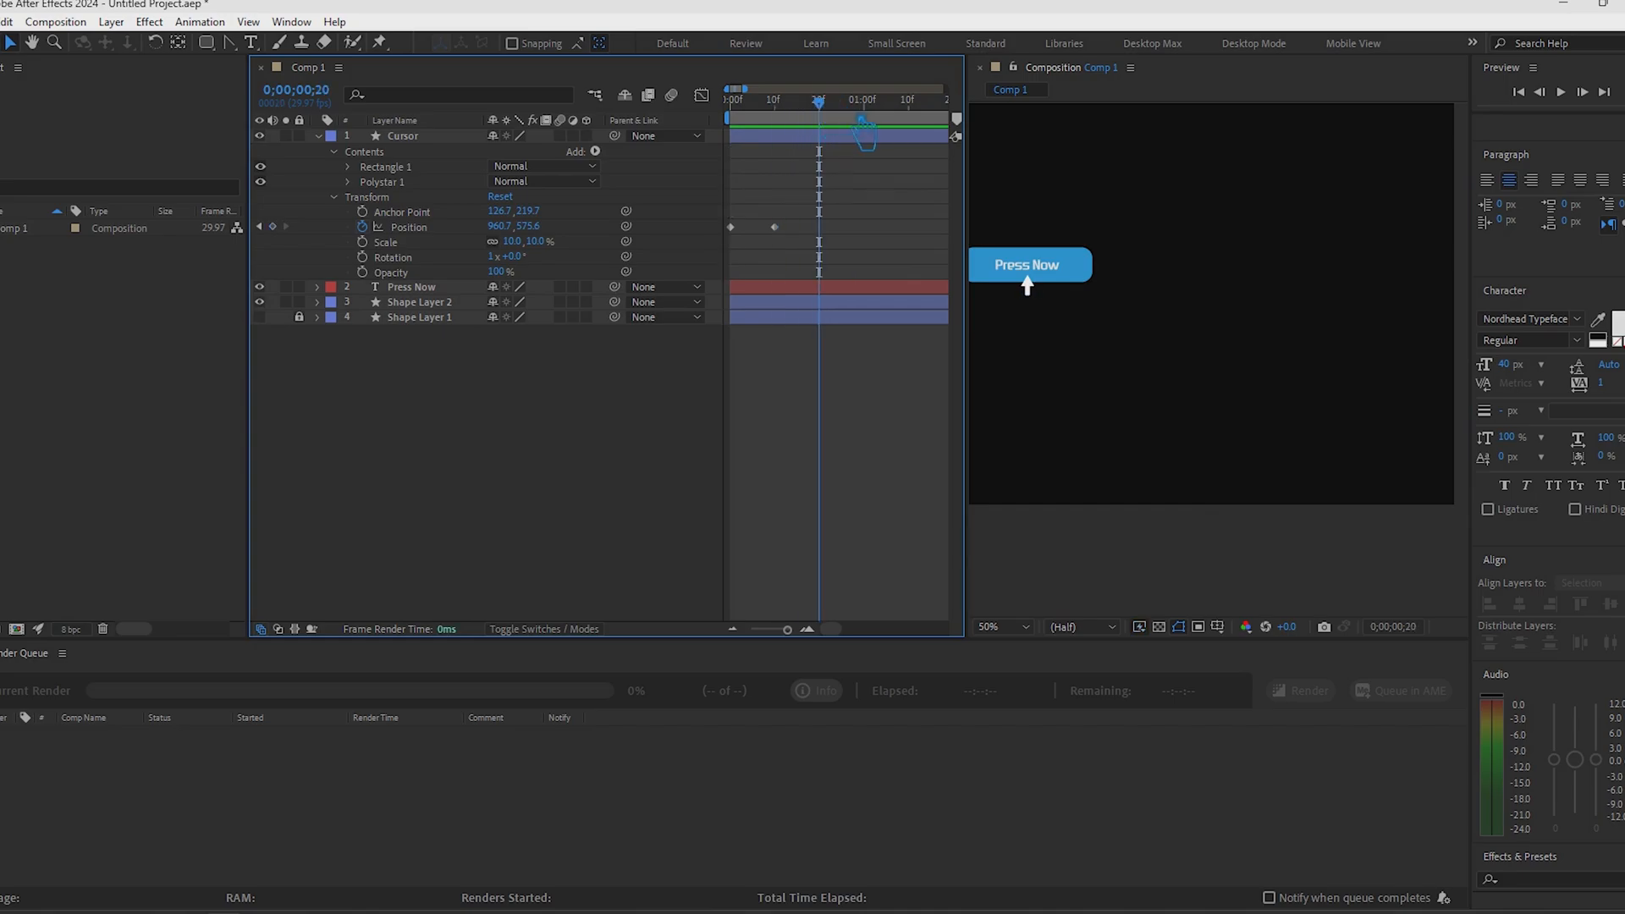
left_click_drag(838, 127, 882, 142)
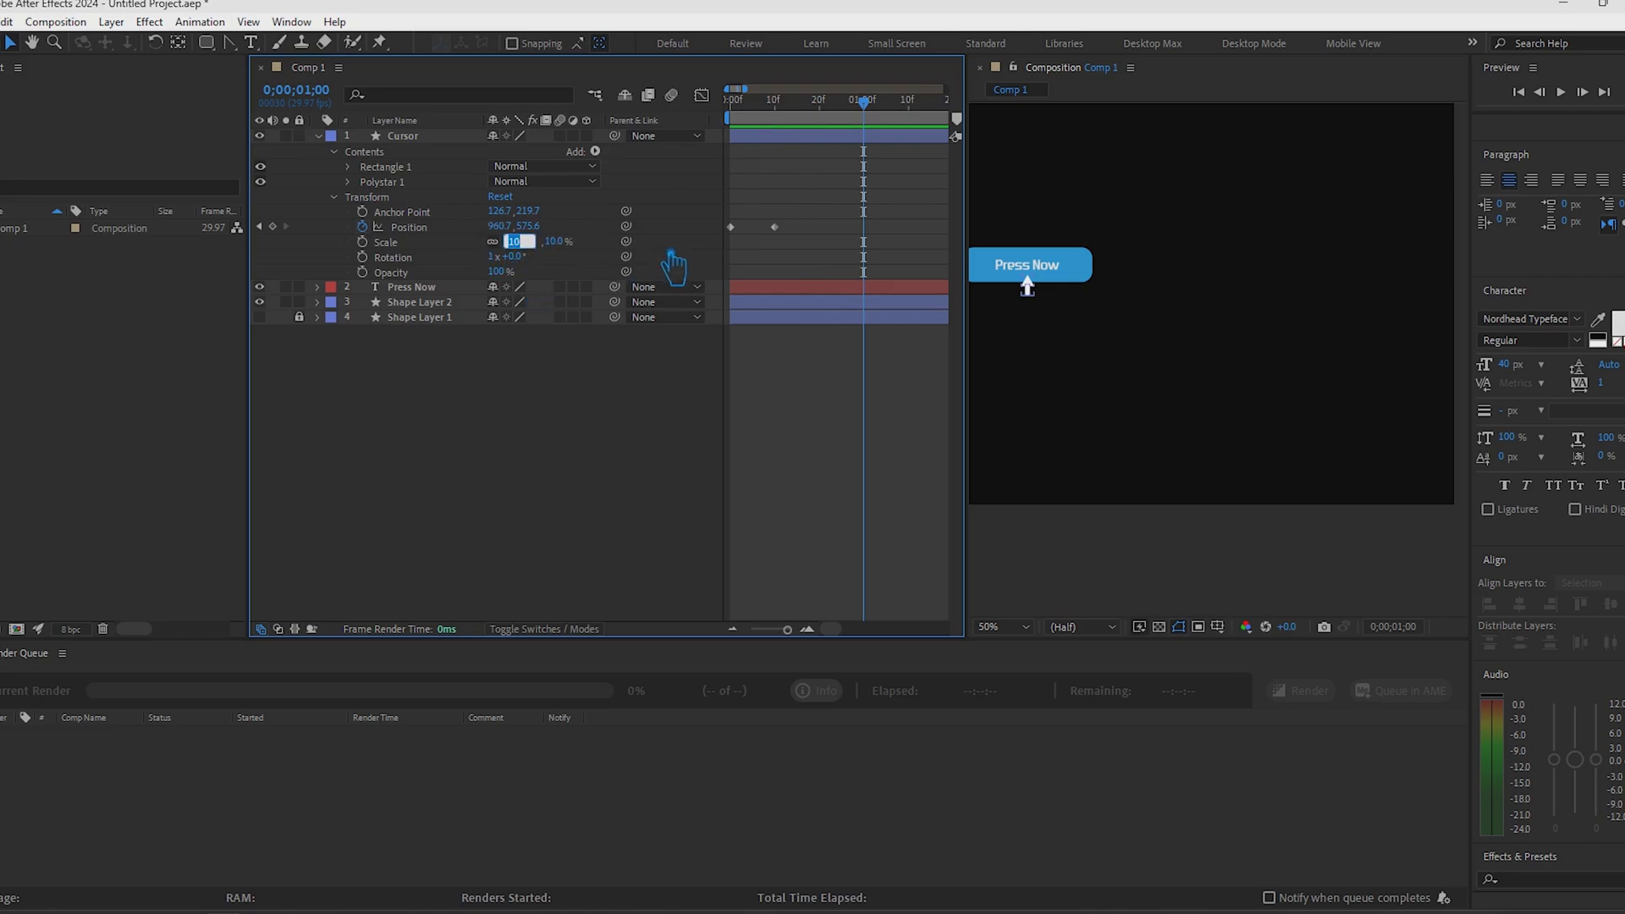
left_click(508, 435)
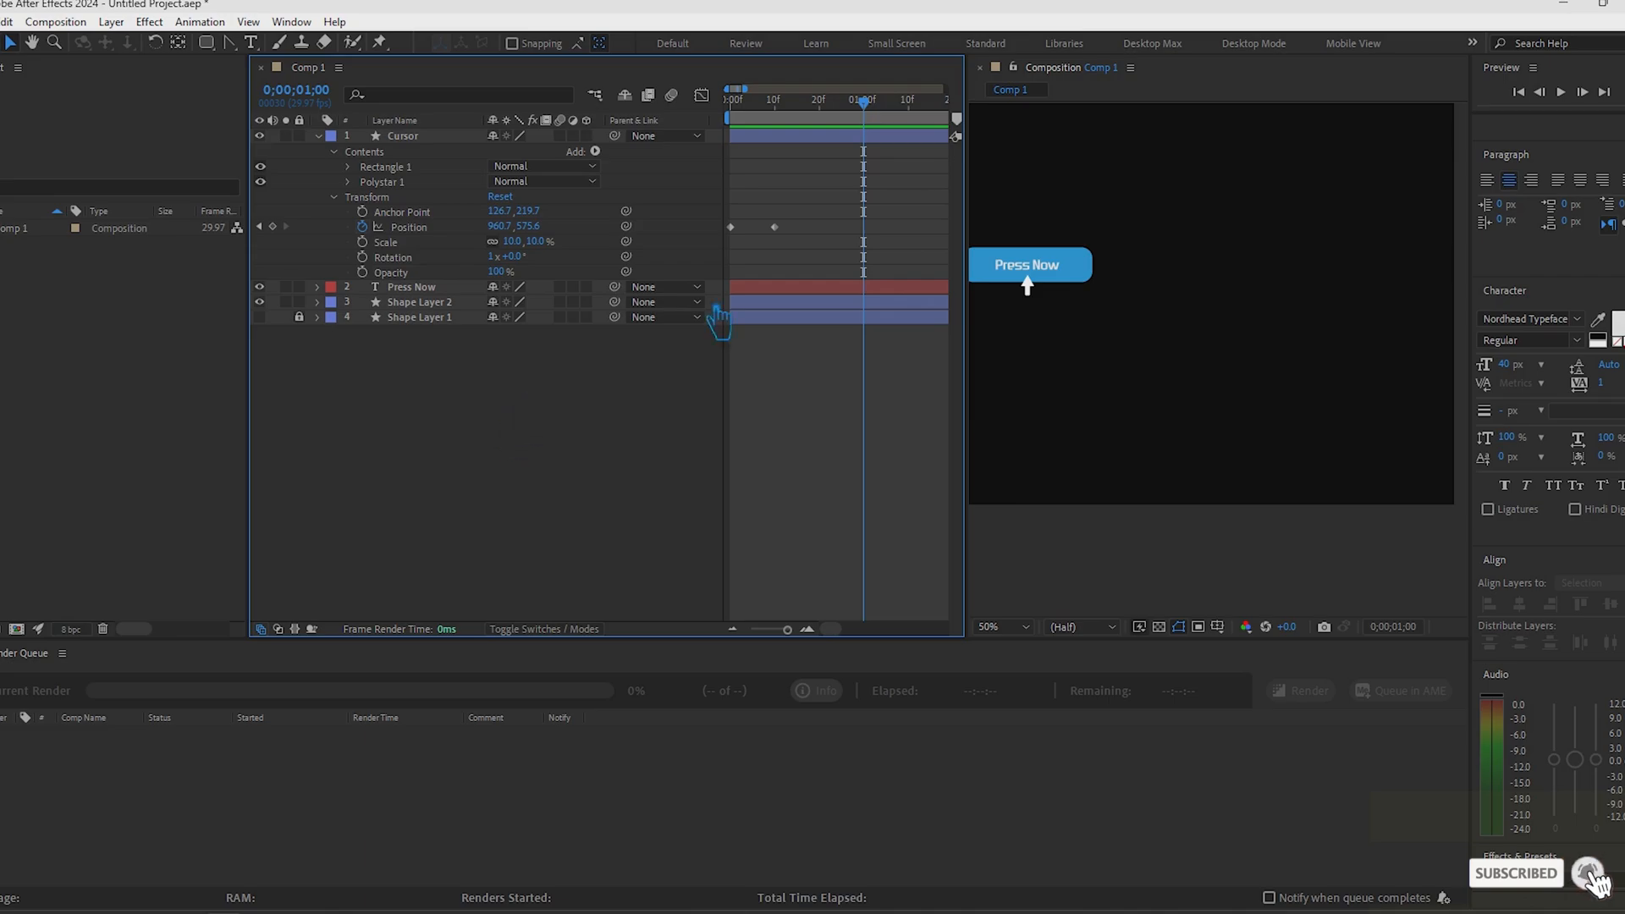
left_click_drag(883, 122, 870, 167)
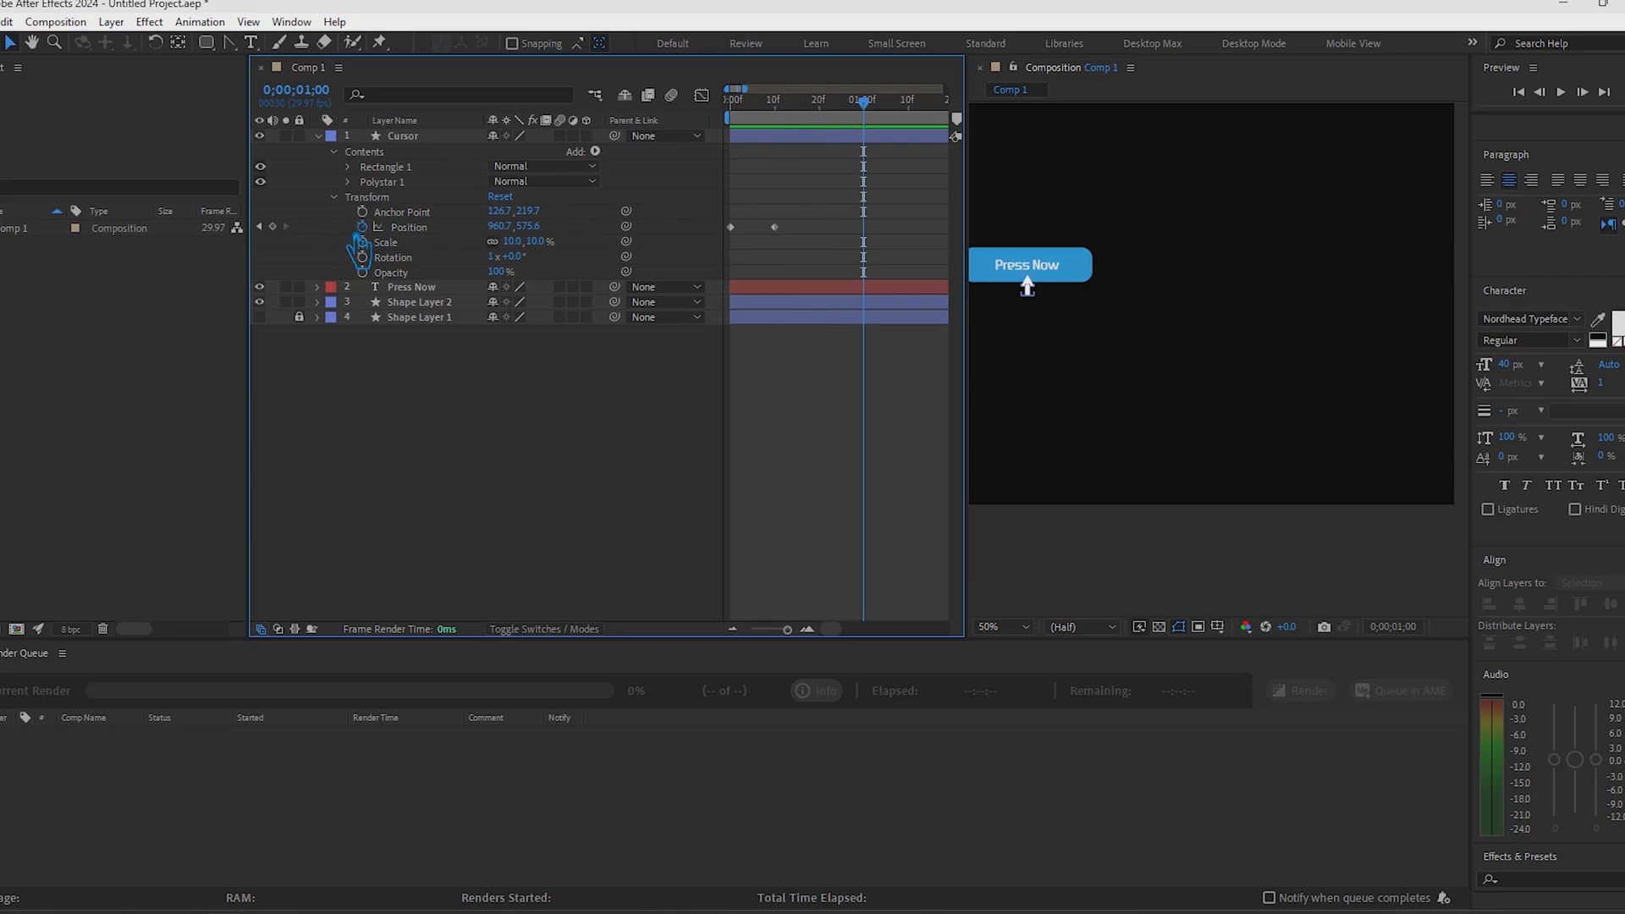
Add a scale keyframe to the Cursor at 0;00;00;10 and set its scale to 8% at 0;00;00;20
key("j")
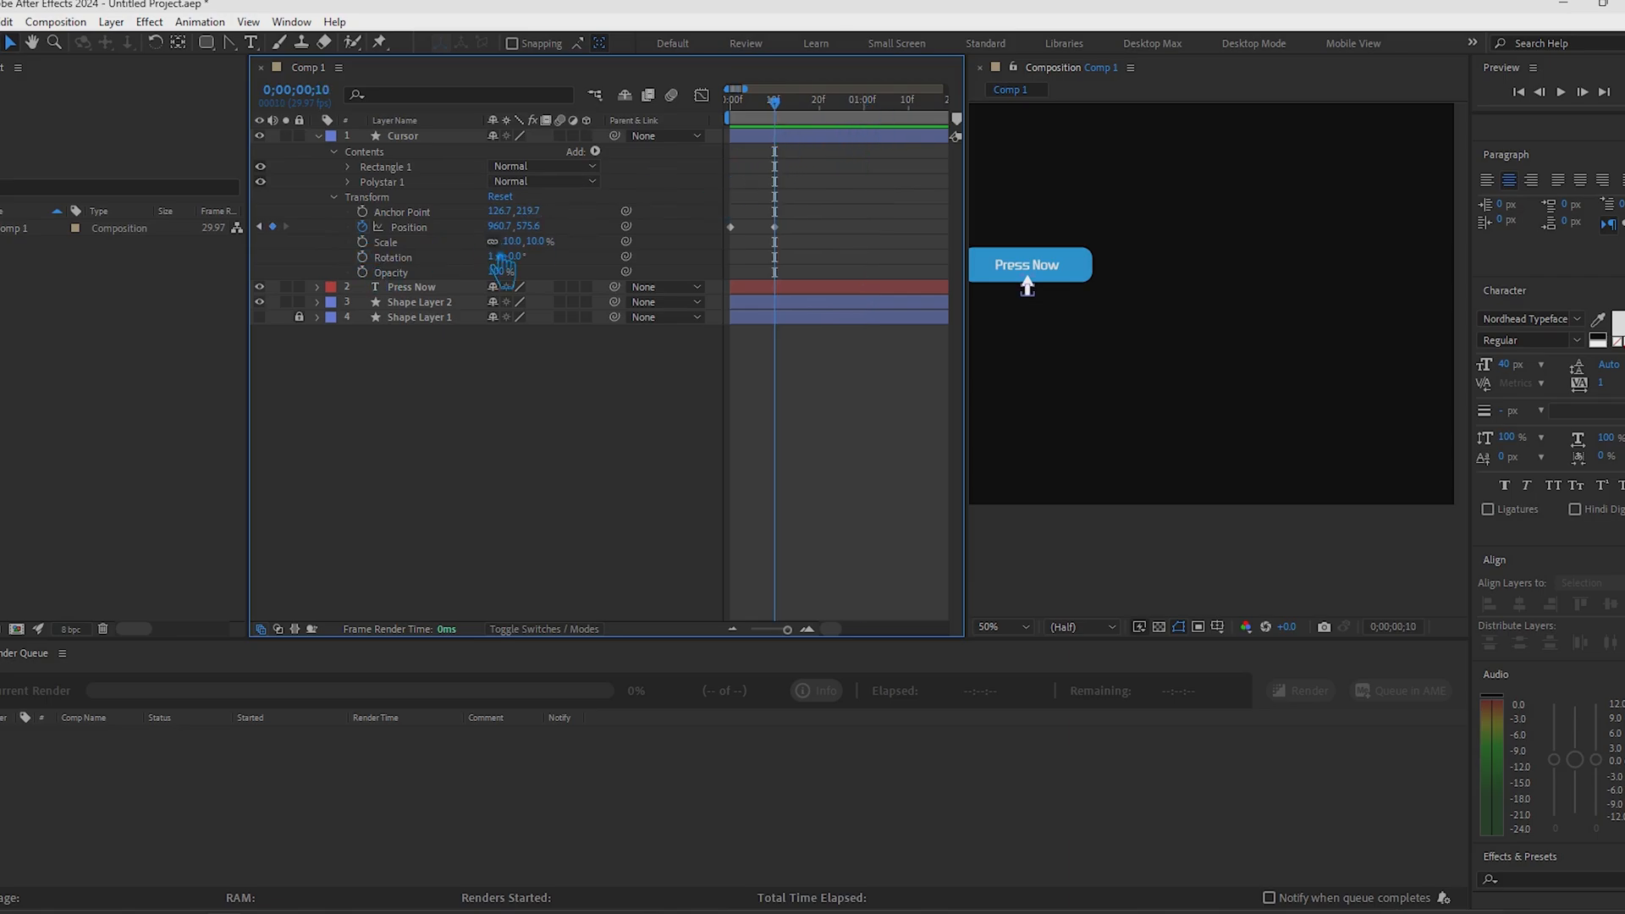
left_click(362, 242)
left_click(838, 132)
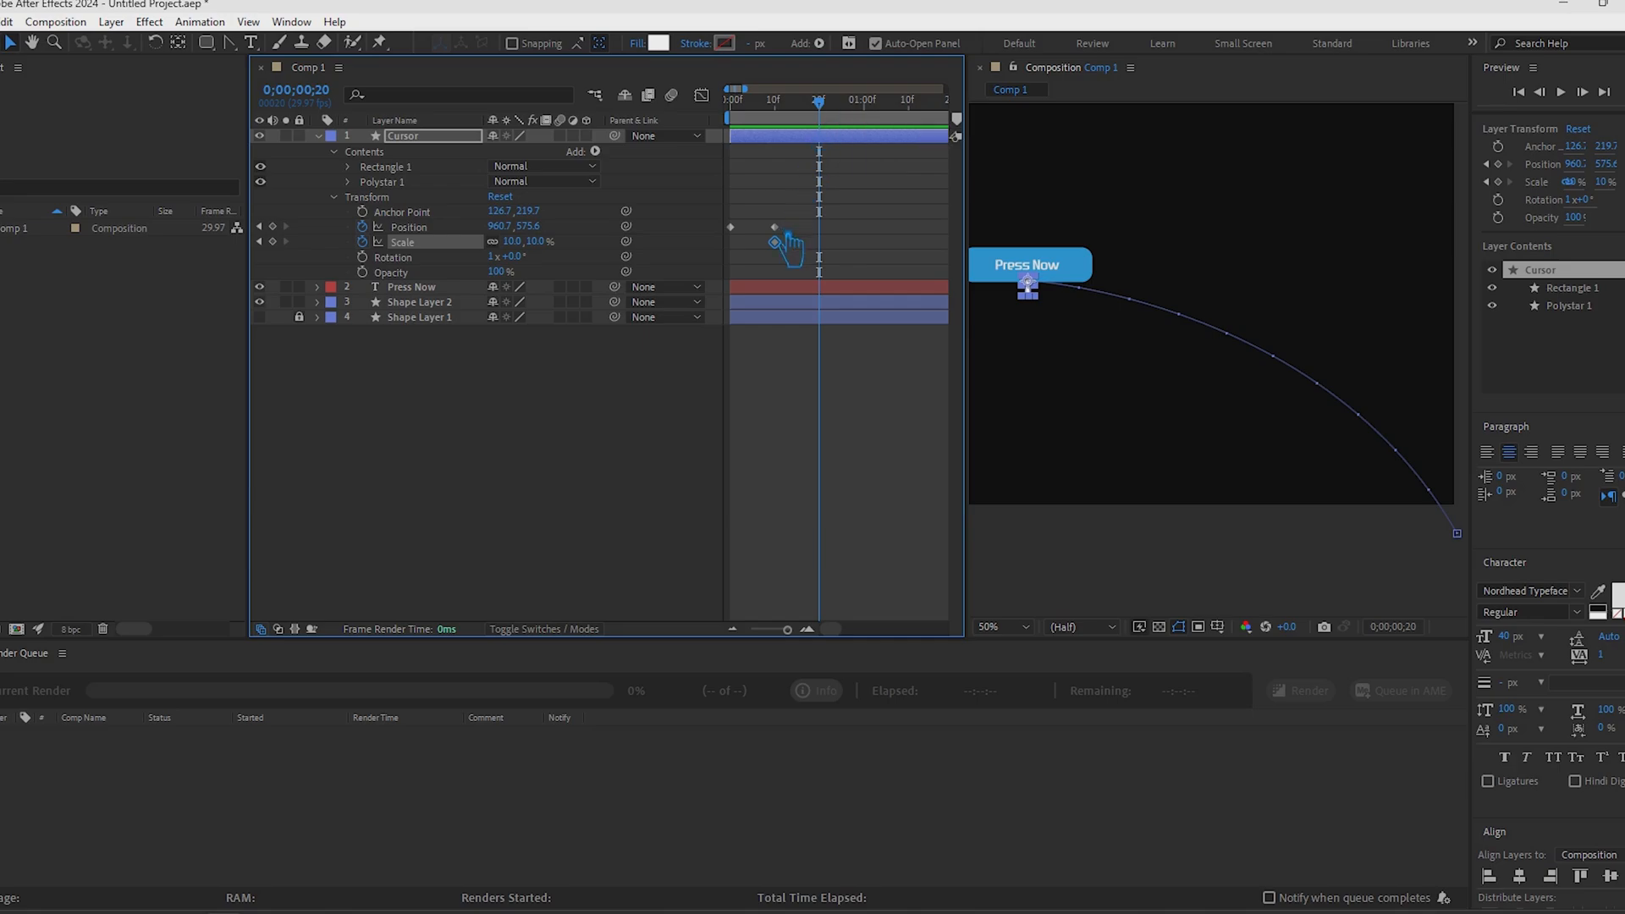
left_click(513, 241)
type("8")
key("Return")
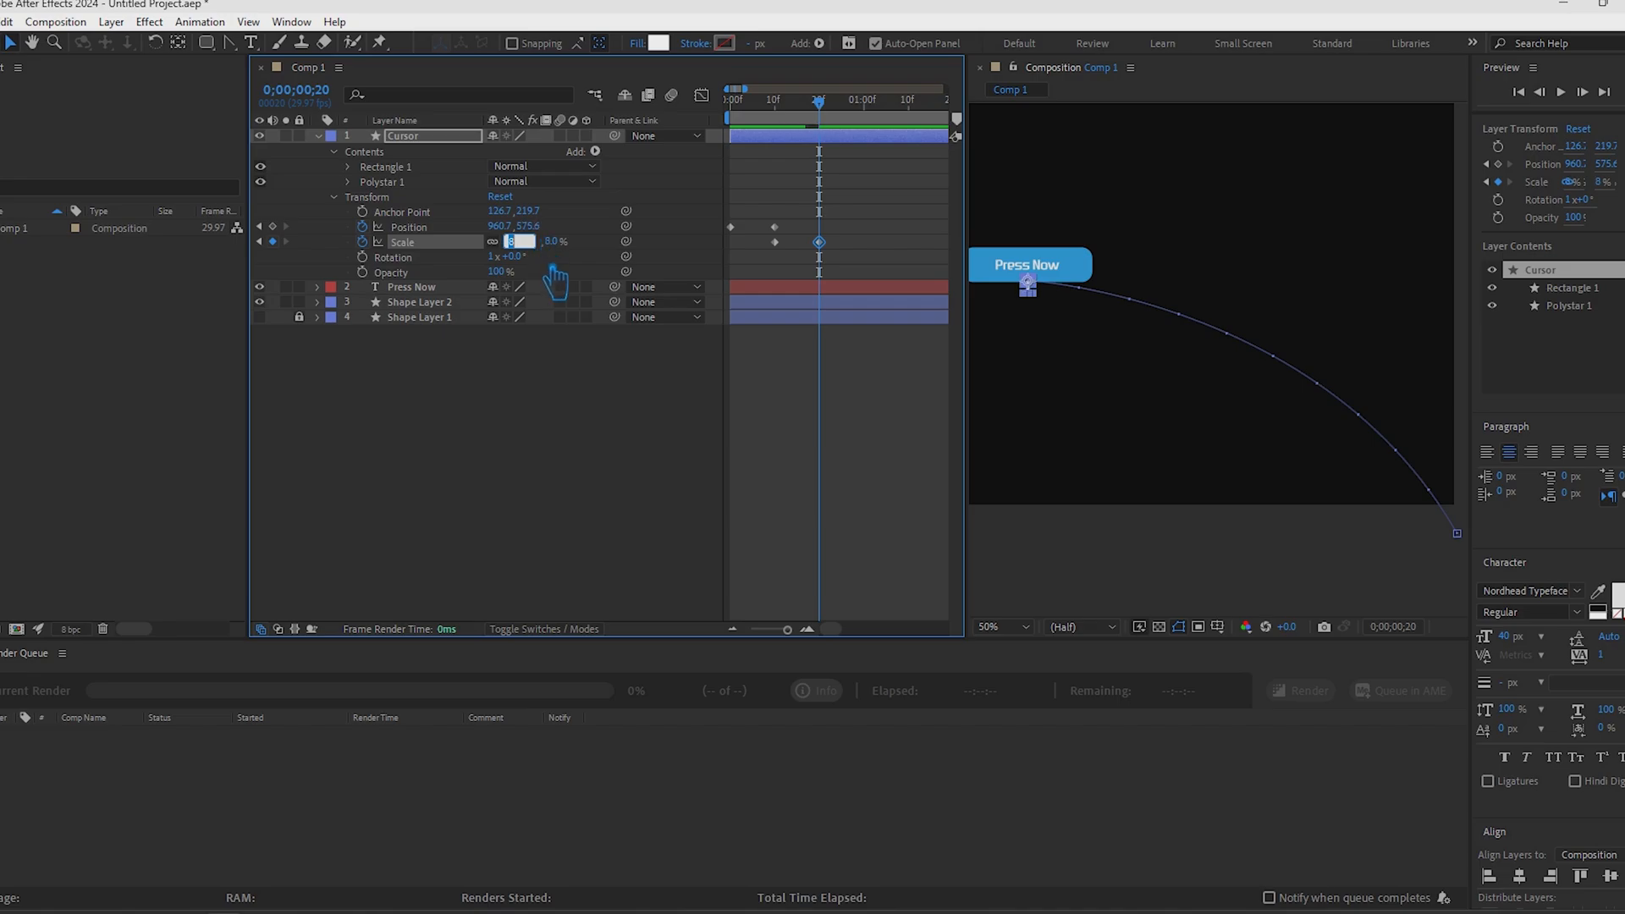
type("8")
left_click(1085, 533)
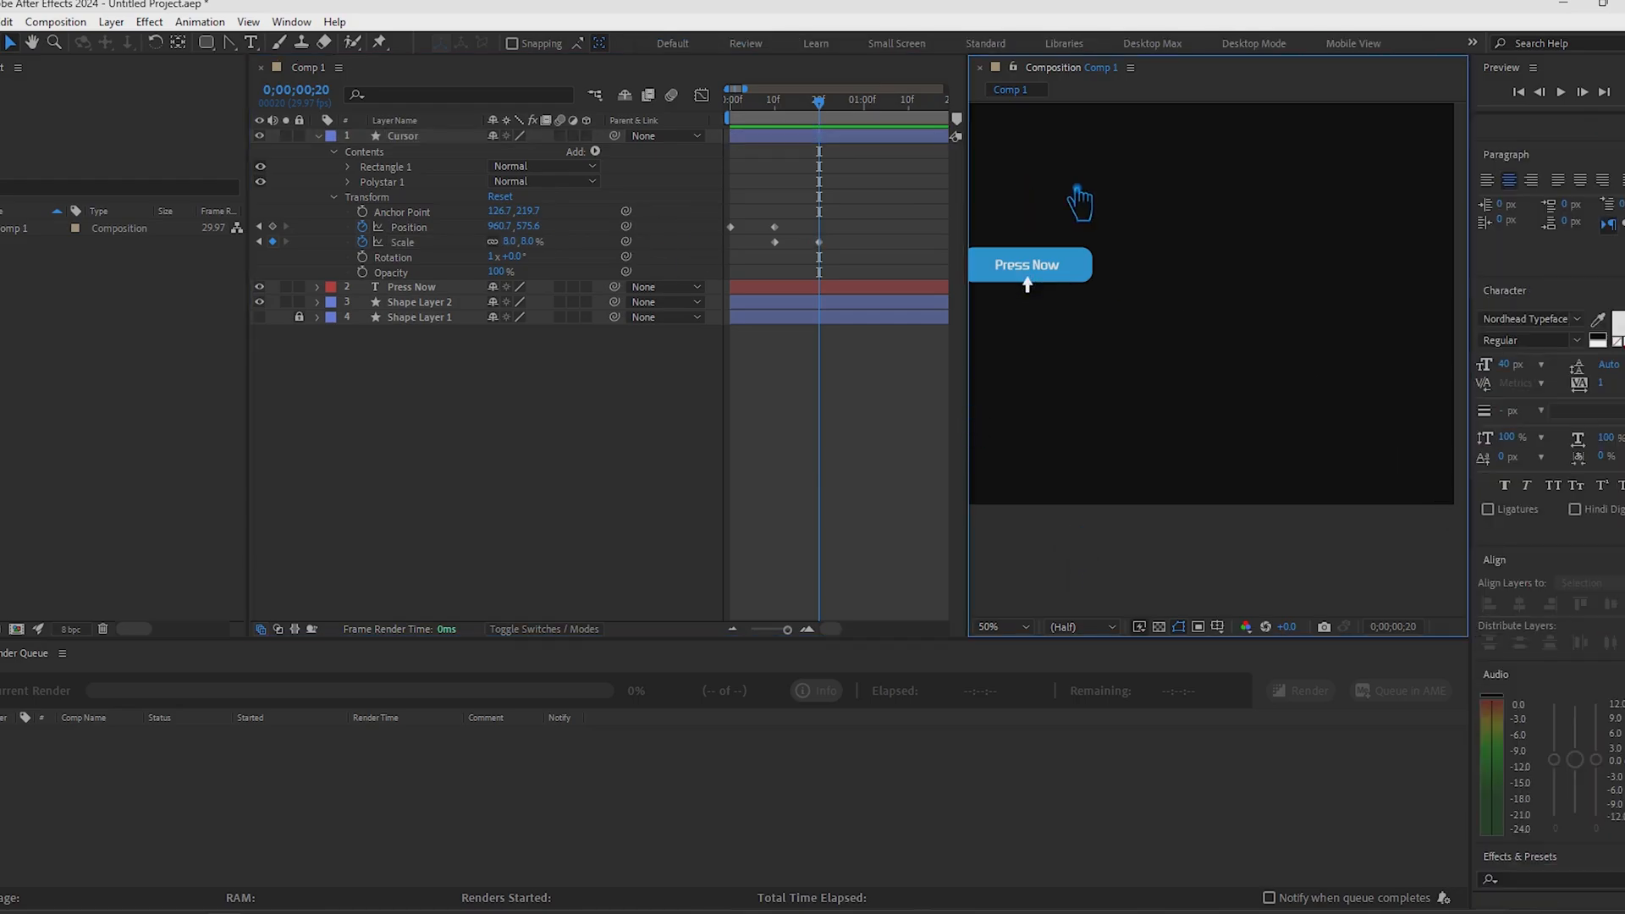
Set the Cursor's scale to 10% at 0;00;01;00 to finish its click motion
left_click(1046, 289)
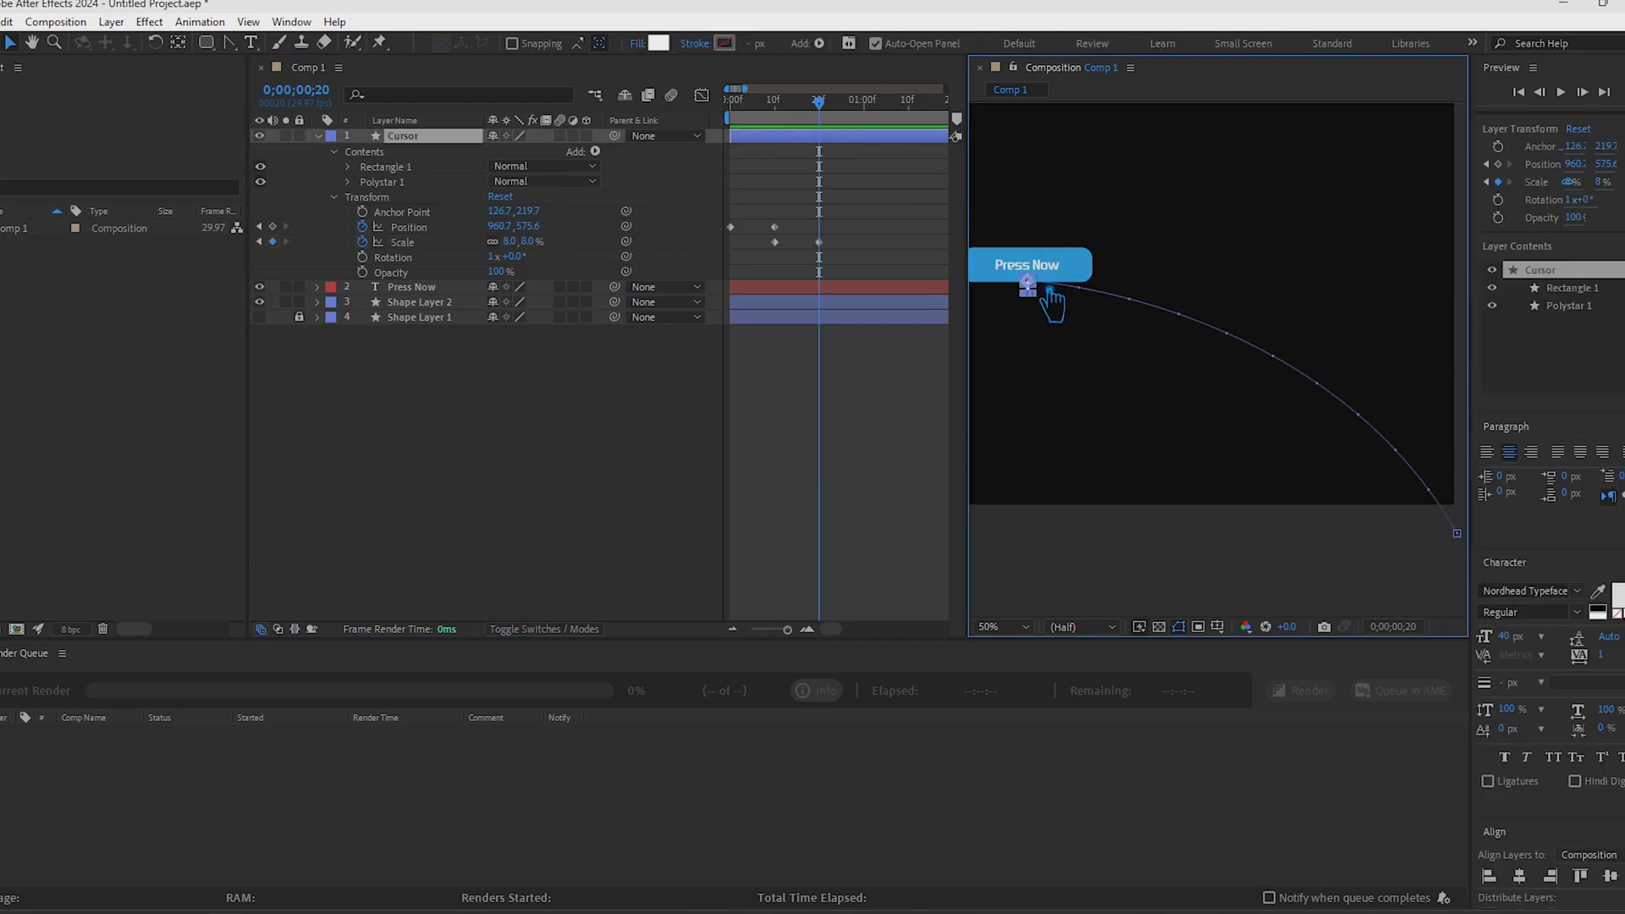
left_click_drag(820, 103, 865, 154)
left_click(519, 242)
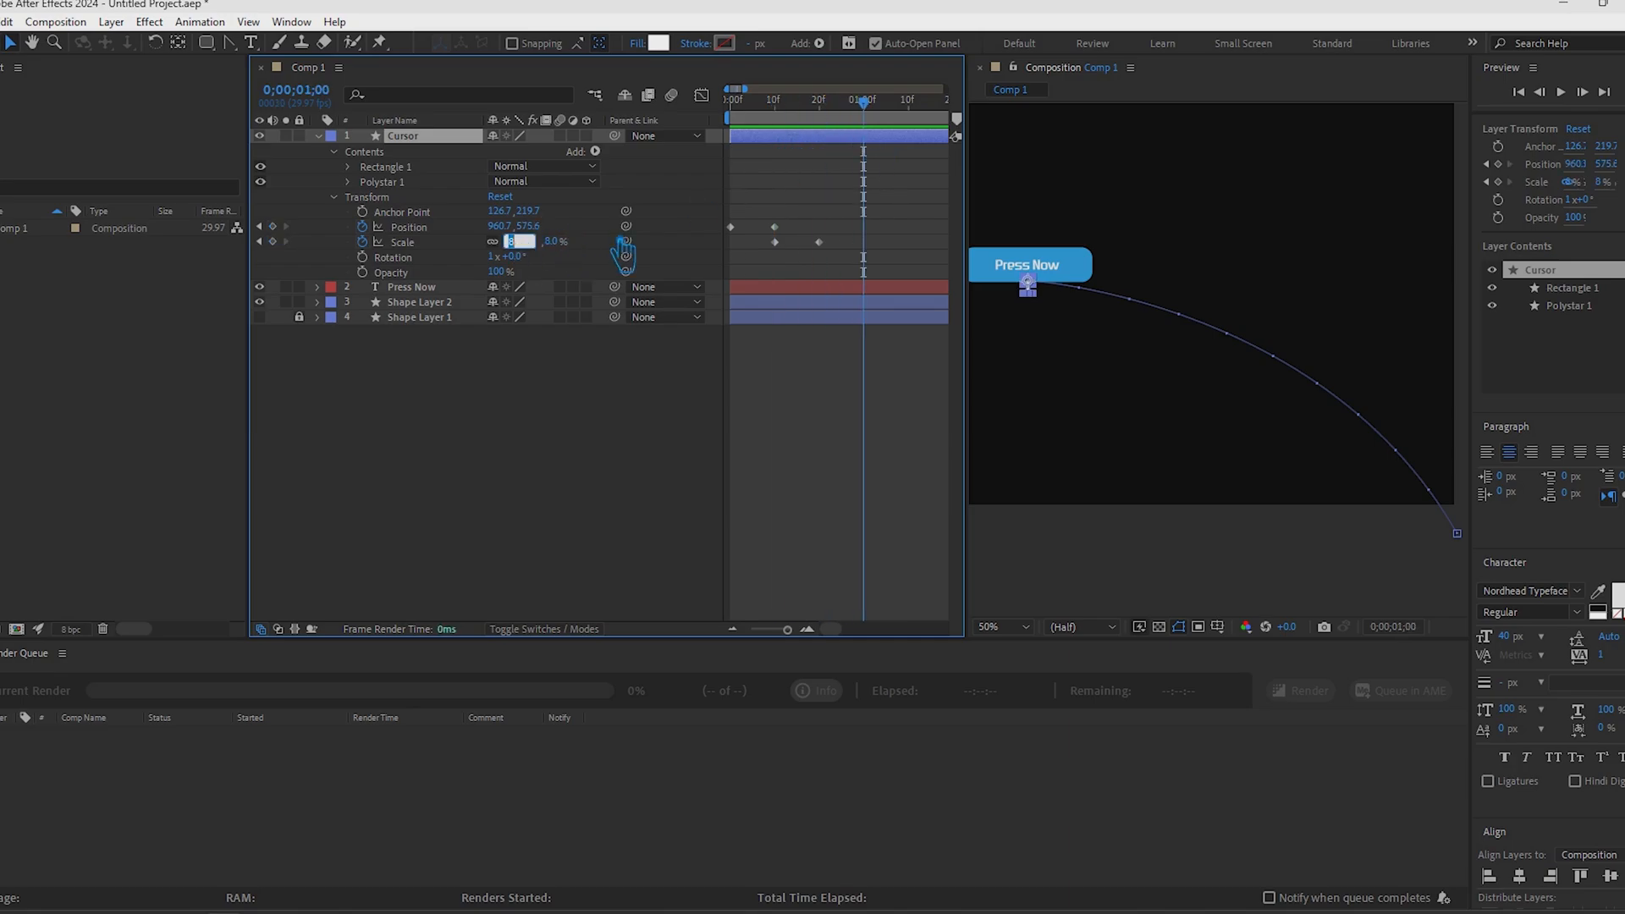
type("10")
key("Return")
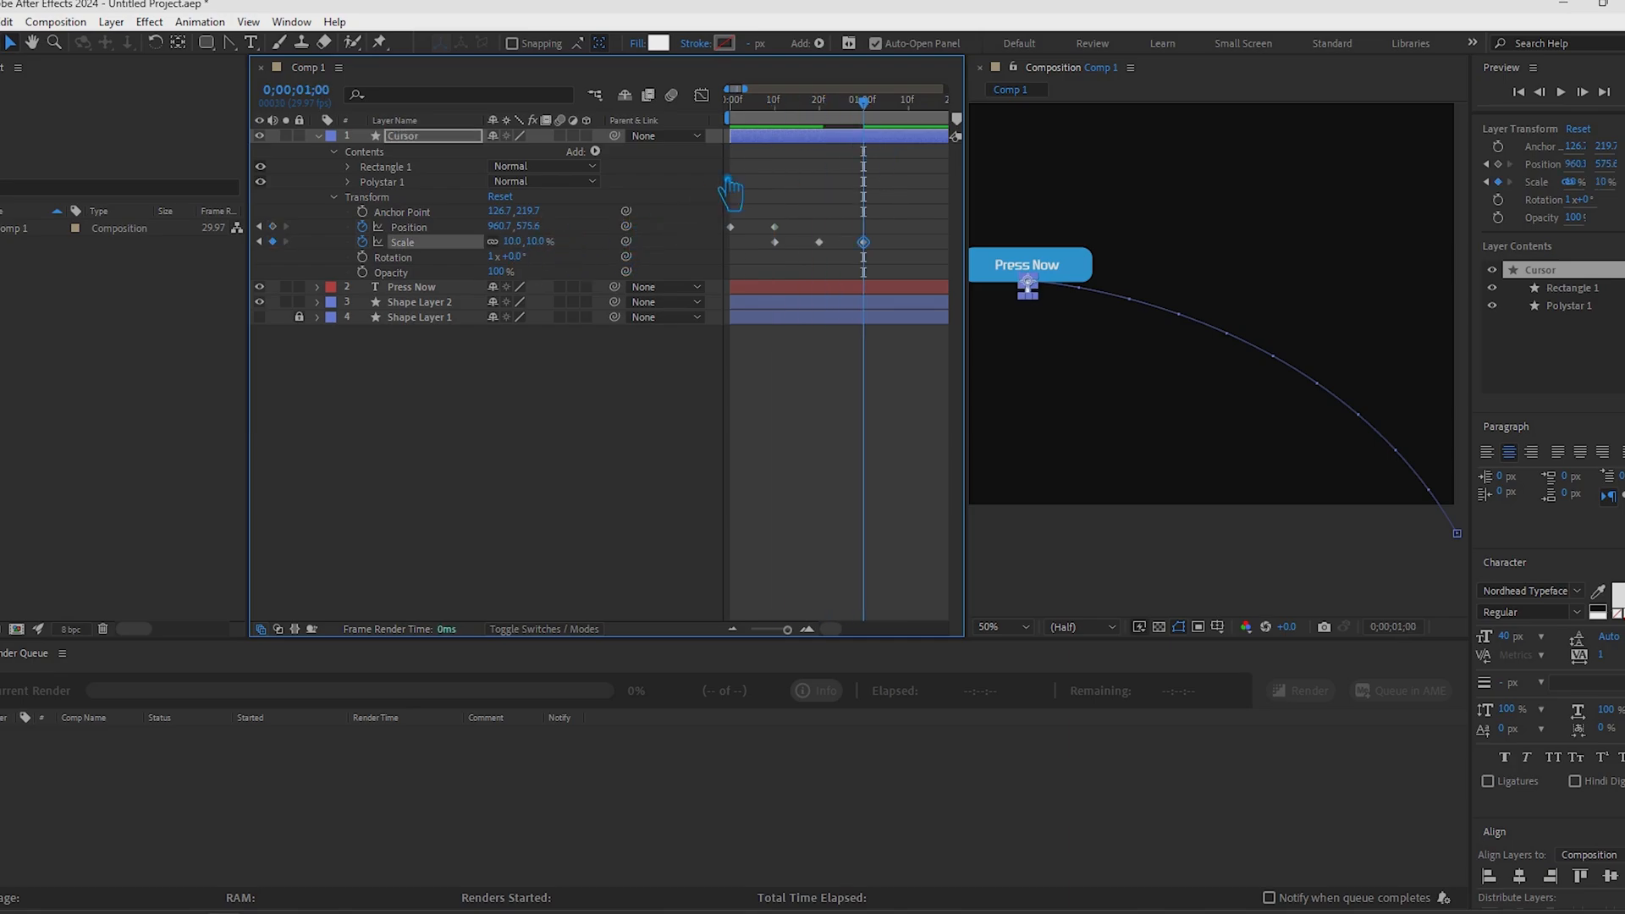
Add scale keyframes at 0;00;00;10 to the Press Now text and Shape Layer 2 together
left_click_drag(876, 105, 793, 161)
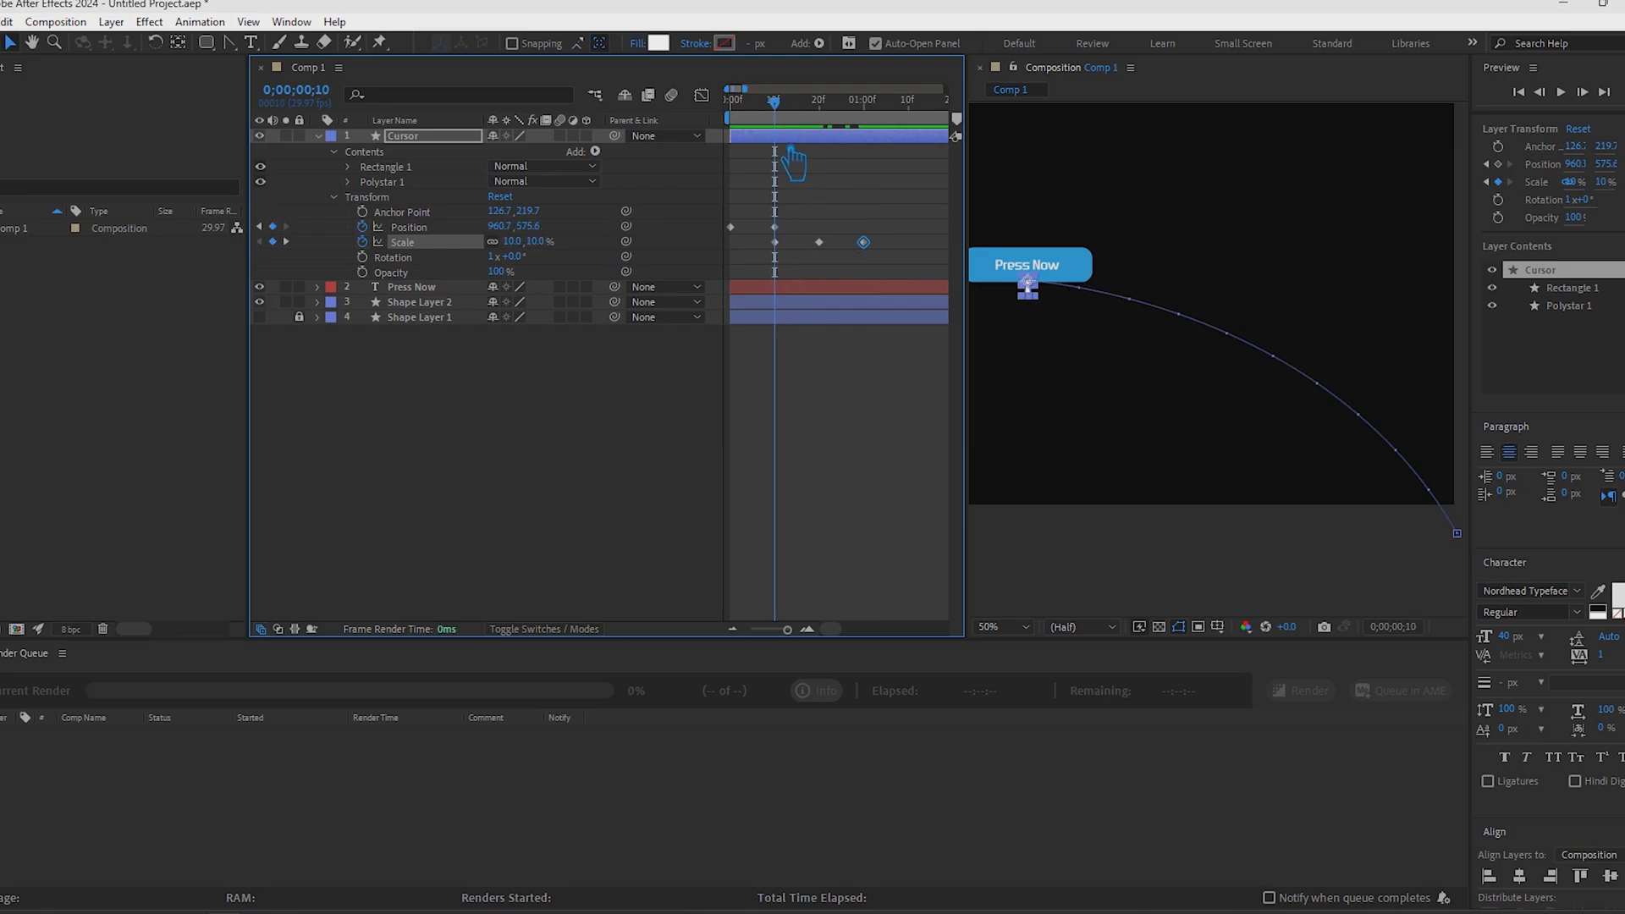
left_click(318, 288)
left_click(319, 454)
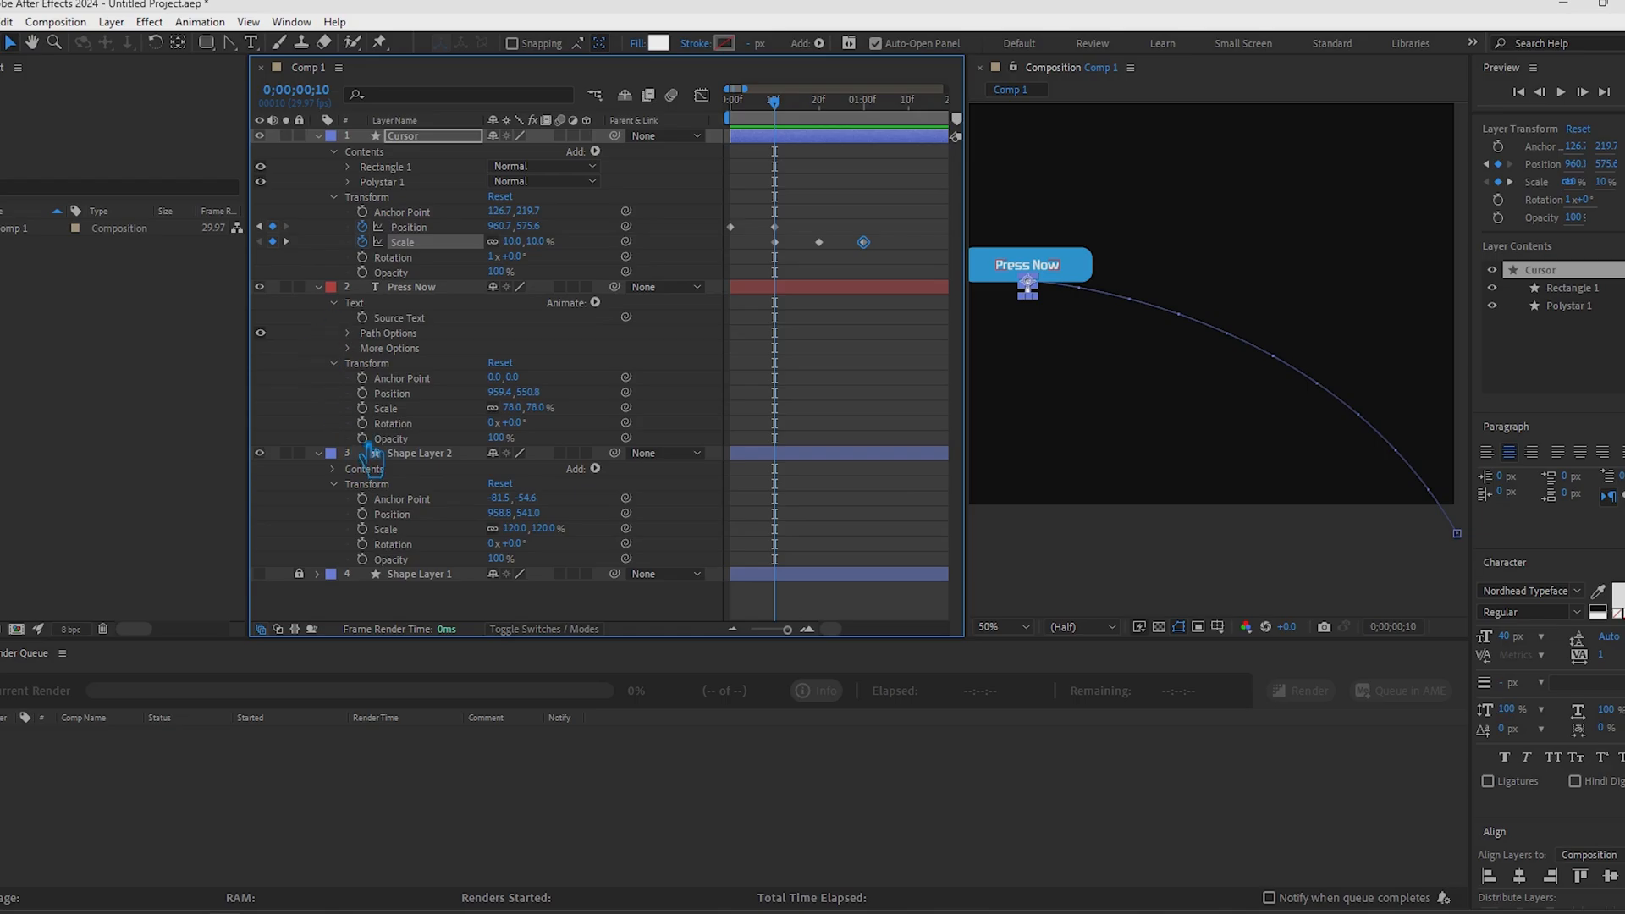
left_click(424, 455)
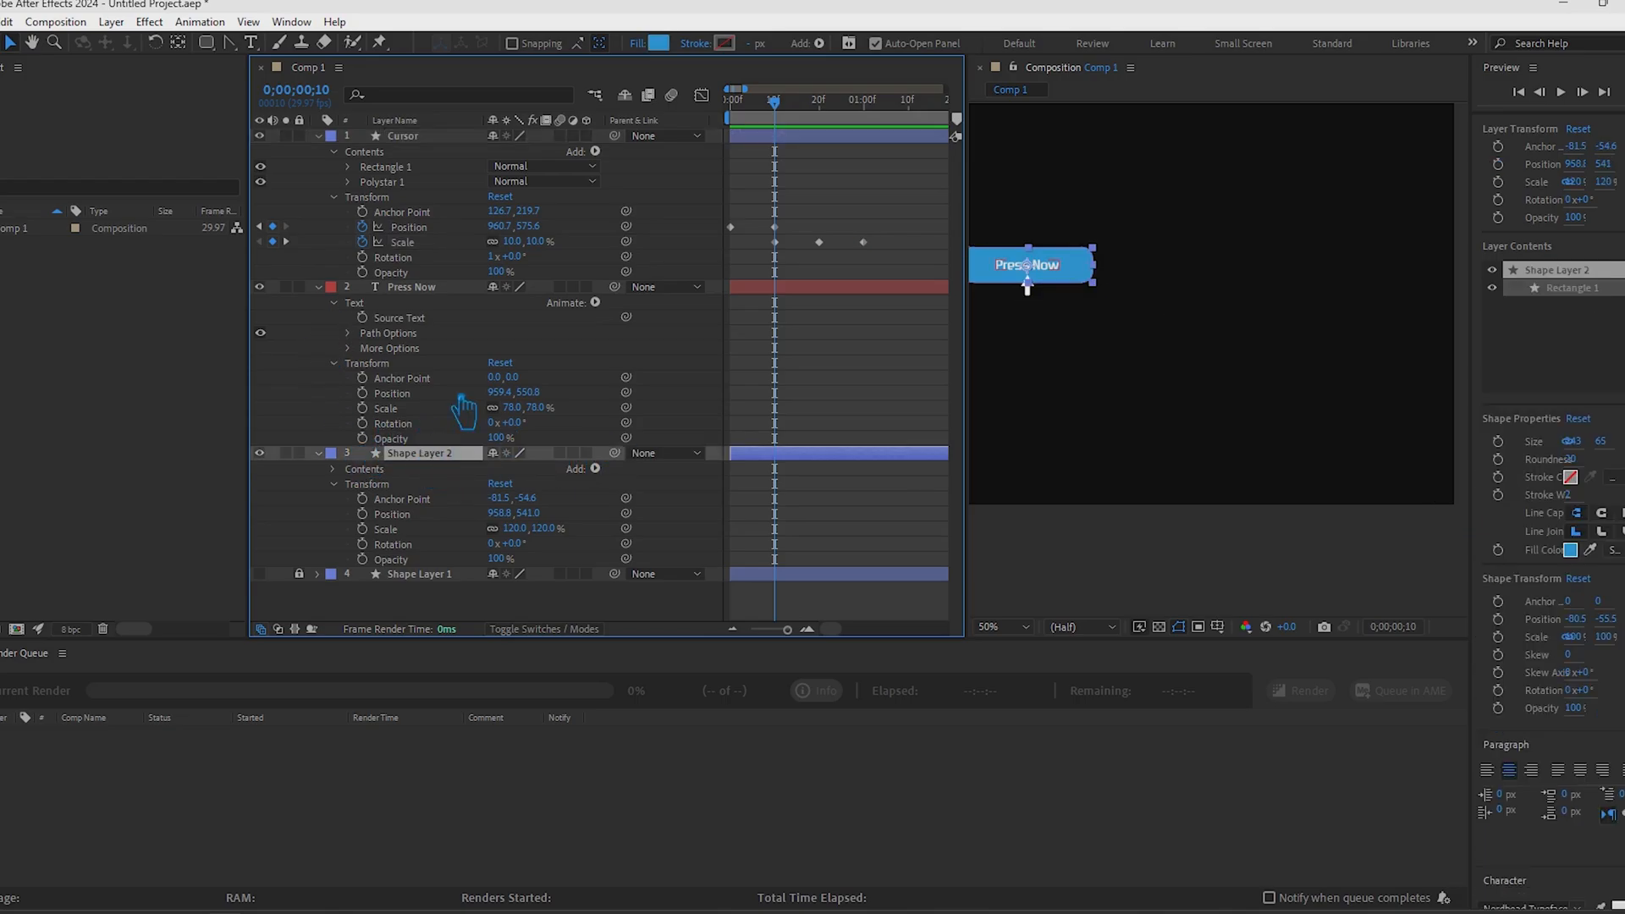
left_click(425, 292, "ctrl")
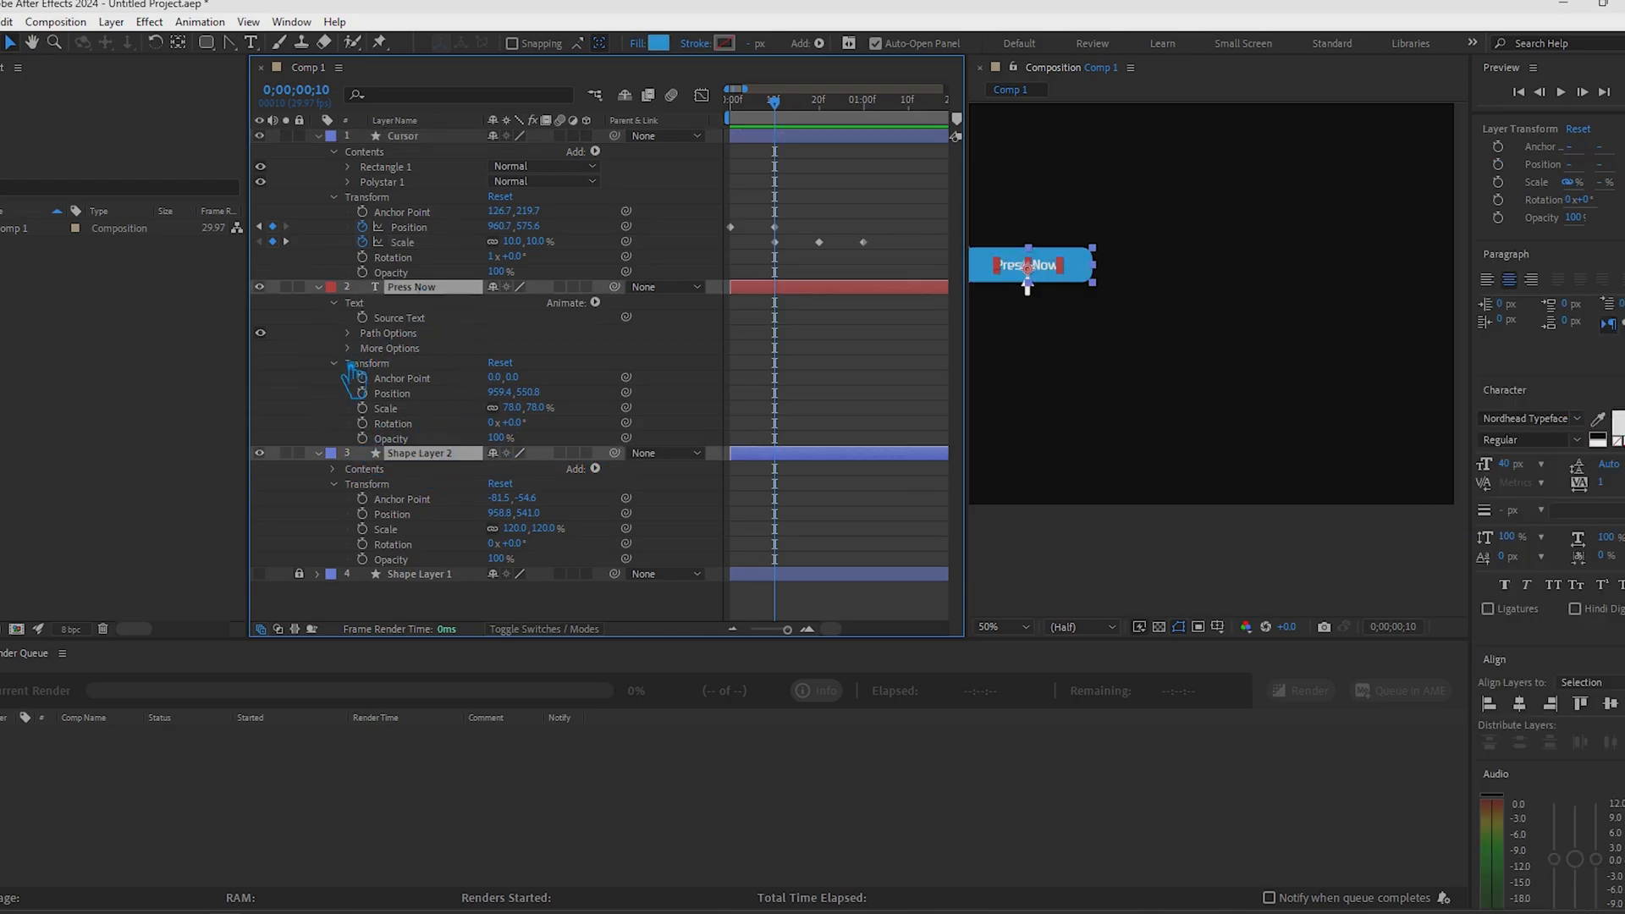
left_click(362, 408)
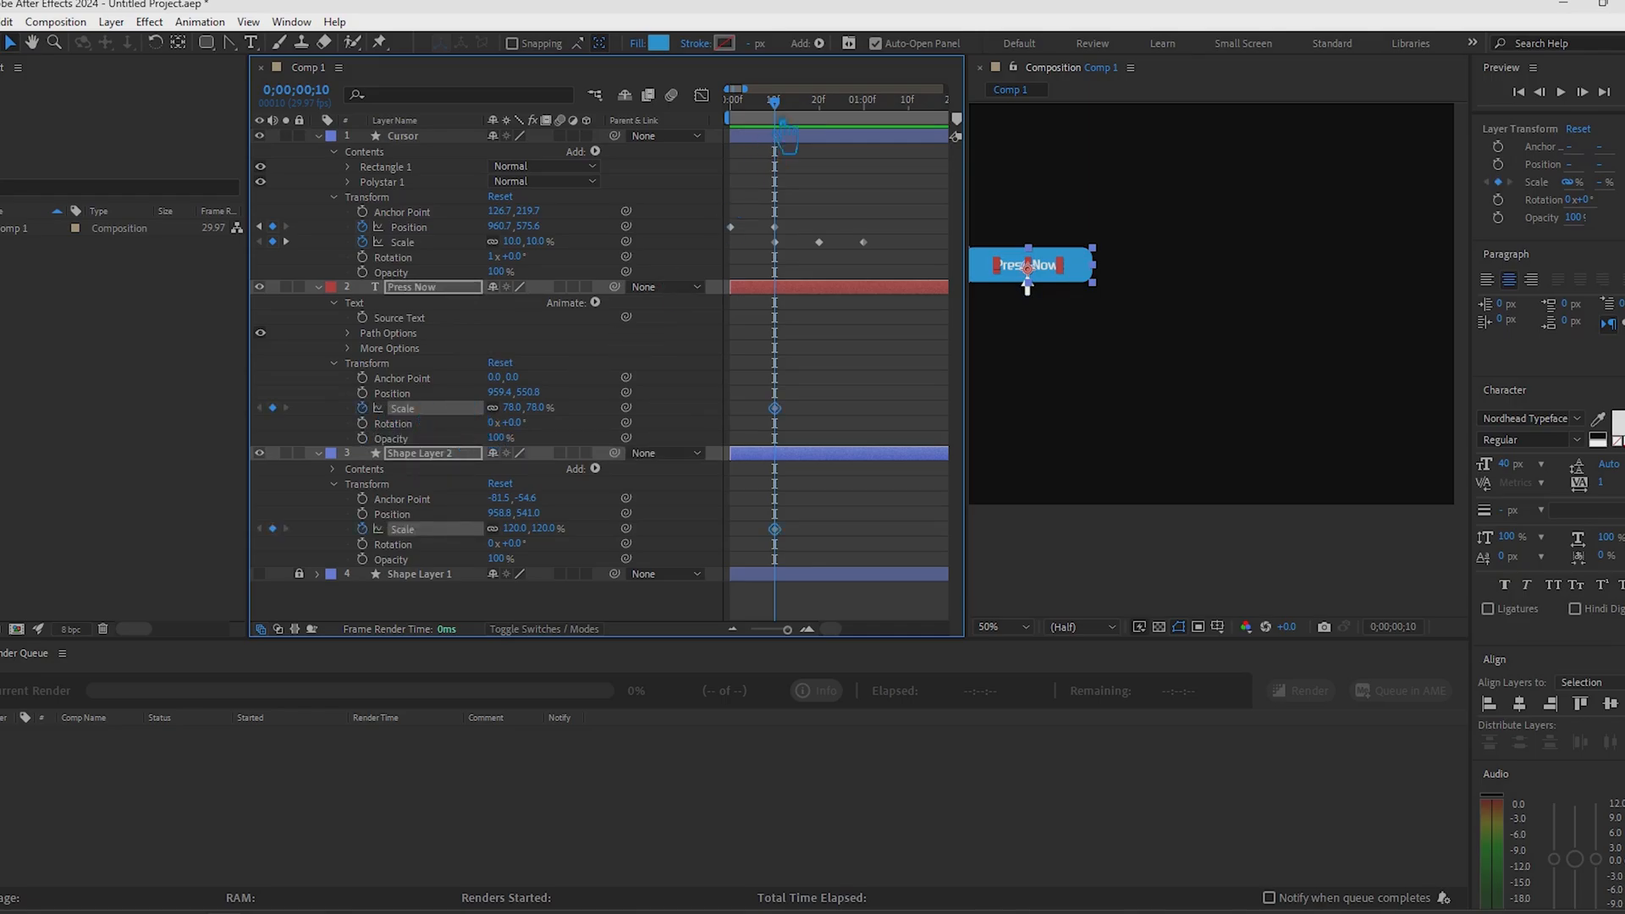
Keyframe the text and button's current scale at 0;00;01;00, and set both layers' scale to 80% at 0;00;00;20
left_click_drag(786, 135, 819, 154)
left_click(272, 408)
left_click(517, 529)
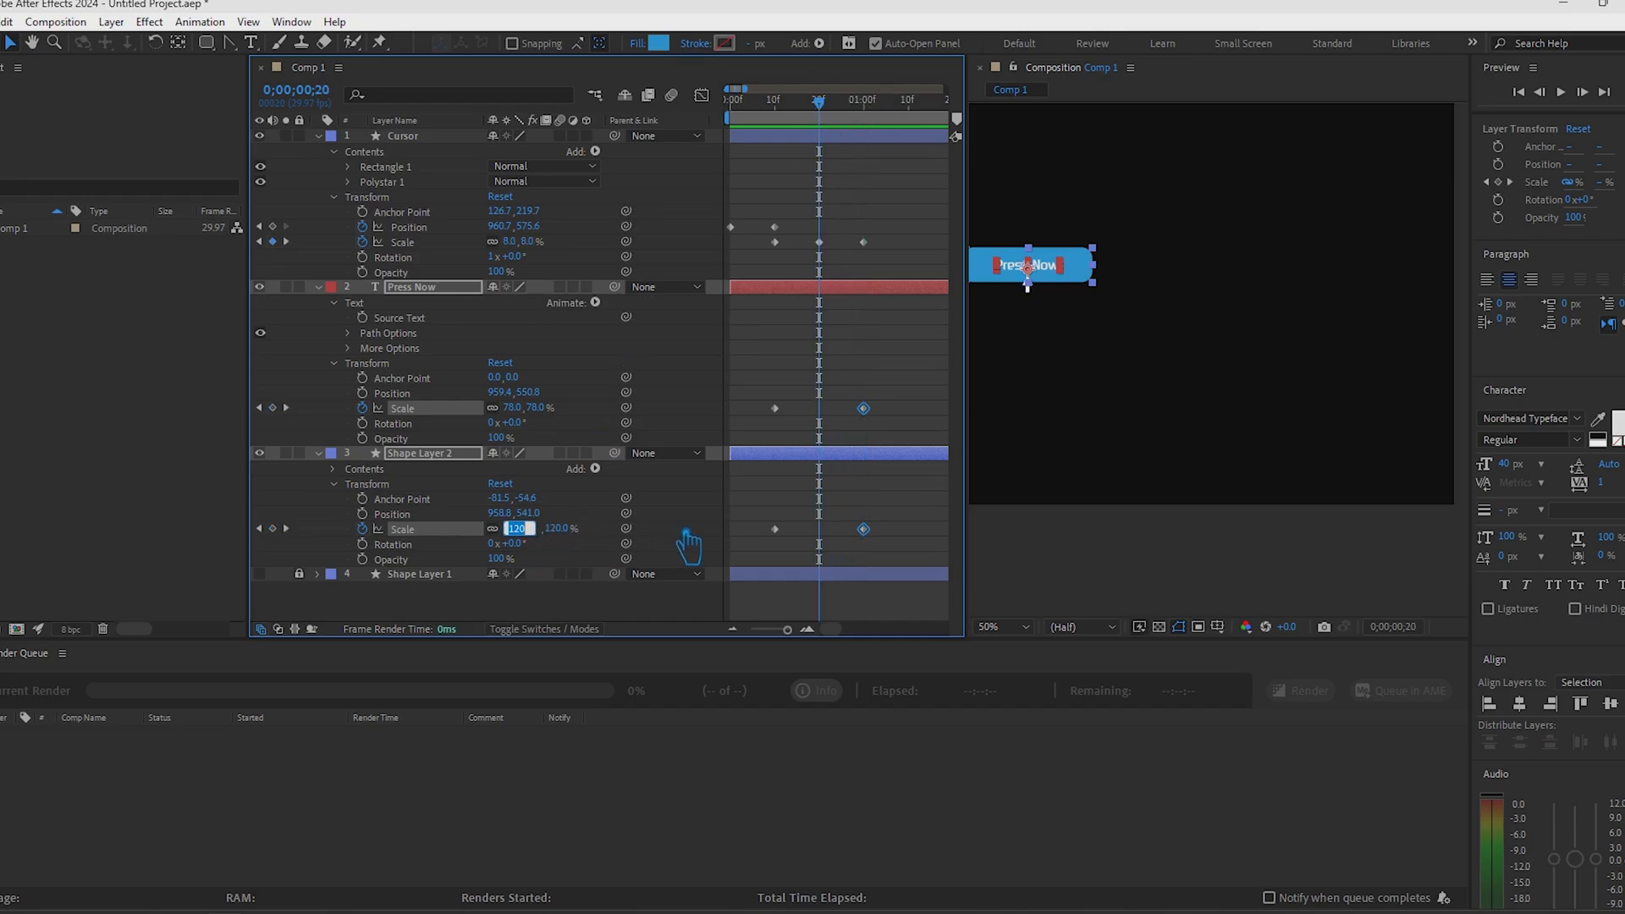
type("80")
key("Return")
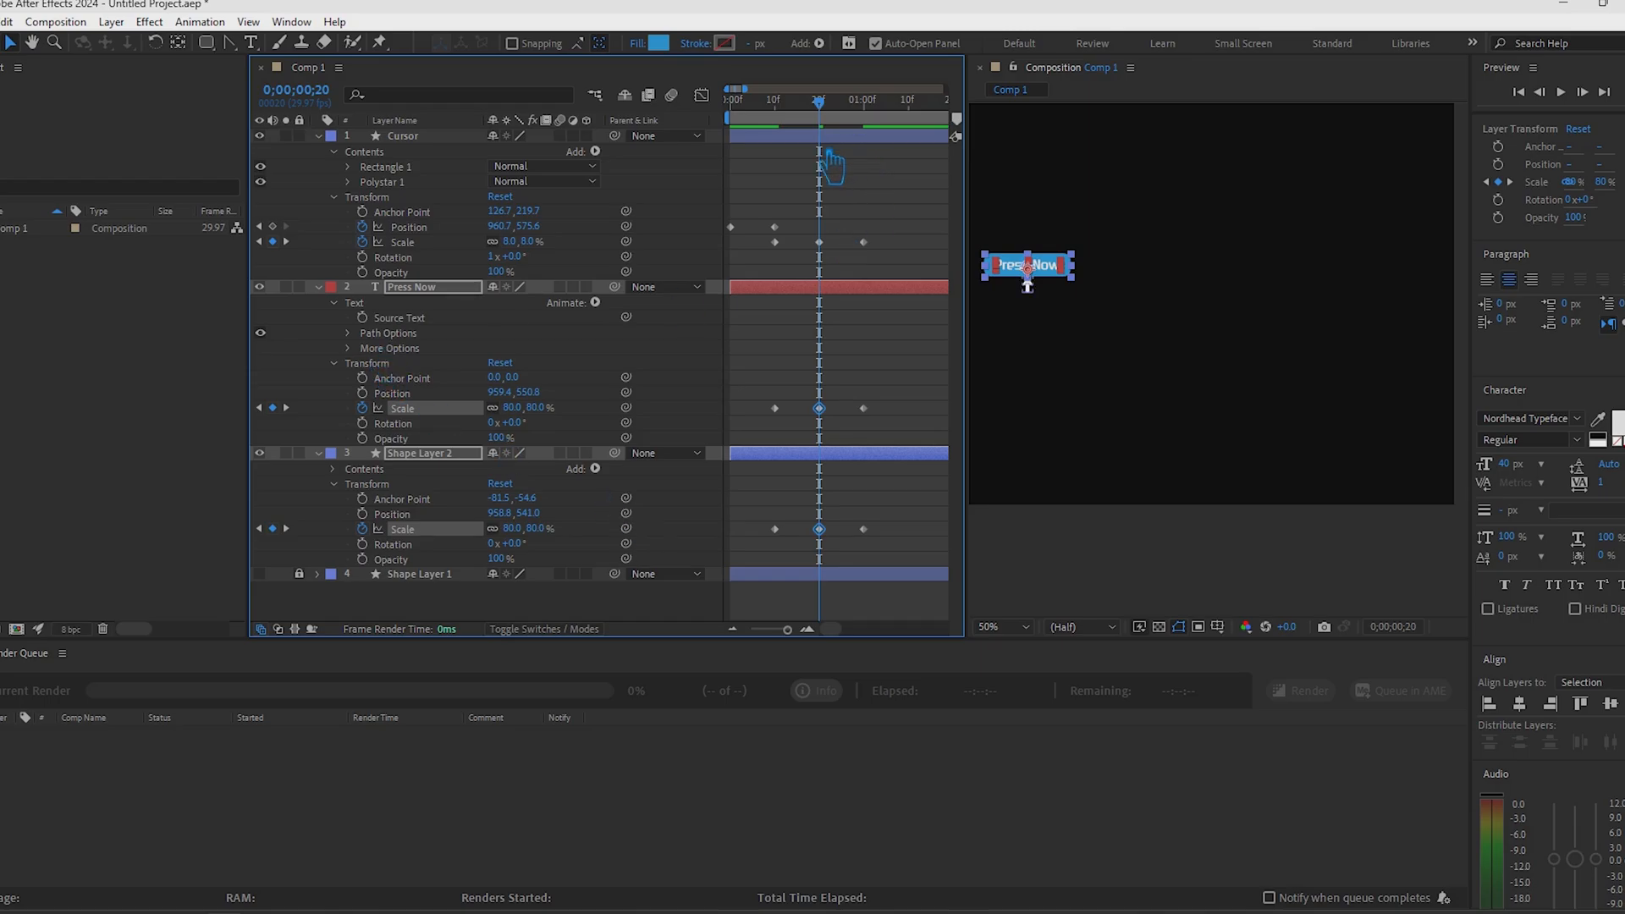
Reduce the Press Now text's scale at its middle keyframe, 0;00;00;20, and preview the click animation
key("space")
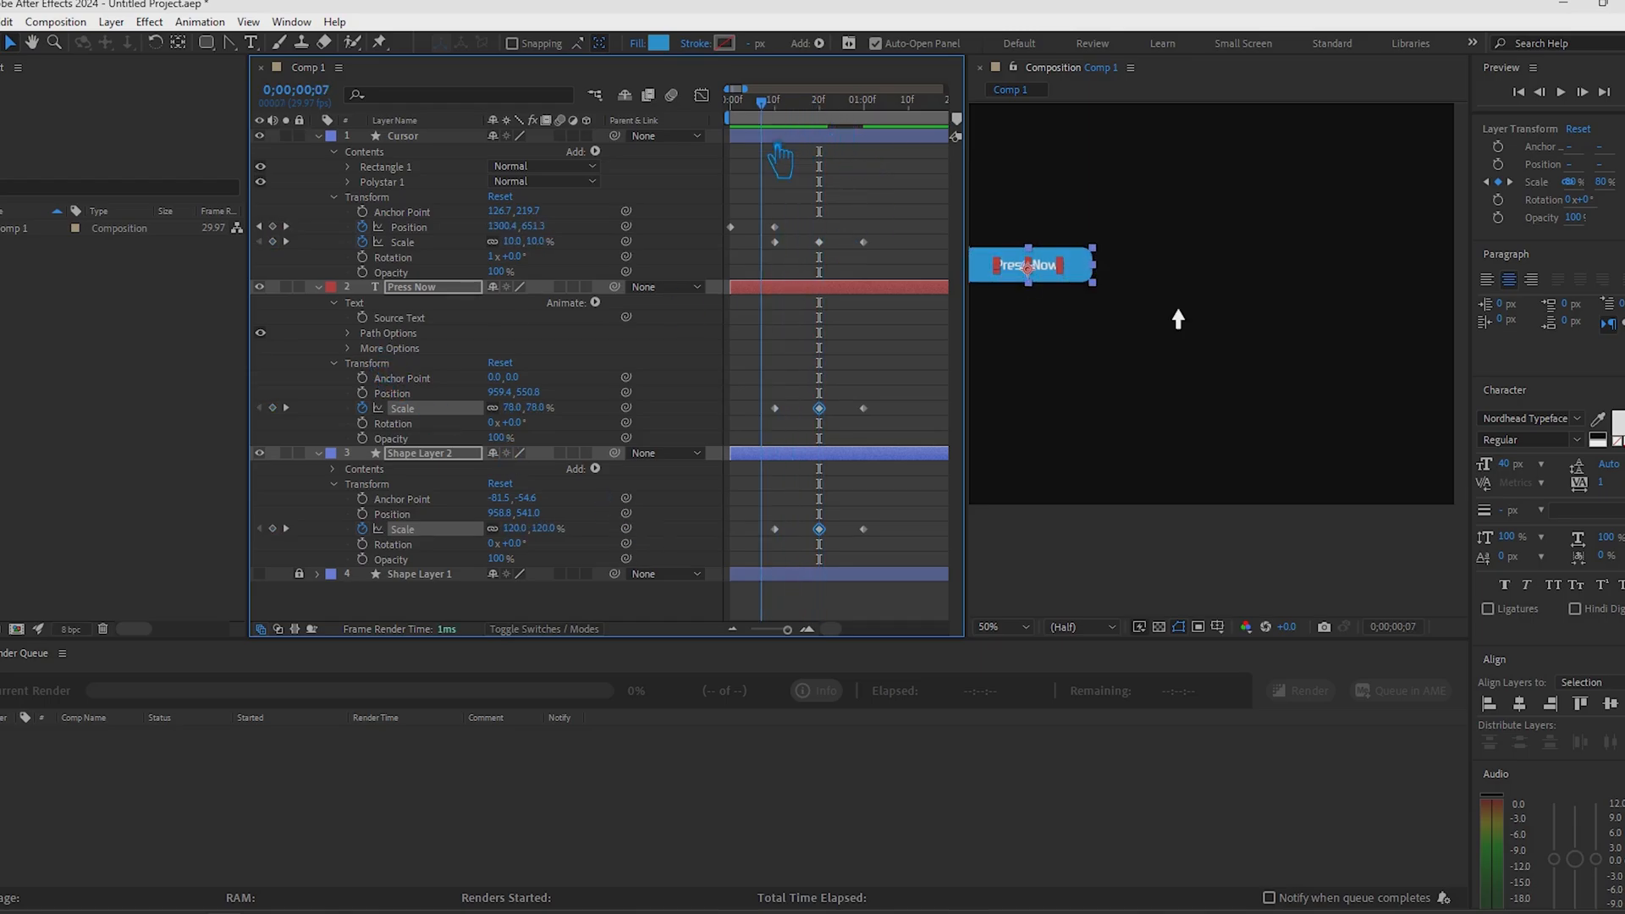
left_click_drag(779, 156, 836, 159)
left_click_drag(516, 409, 505, 410)
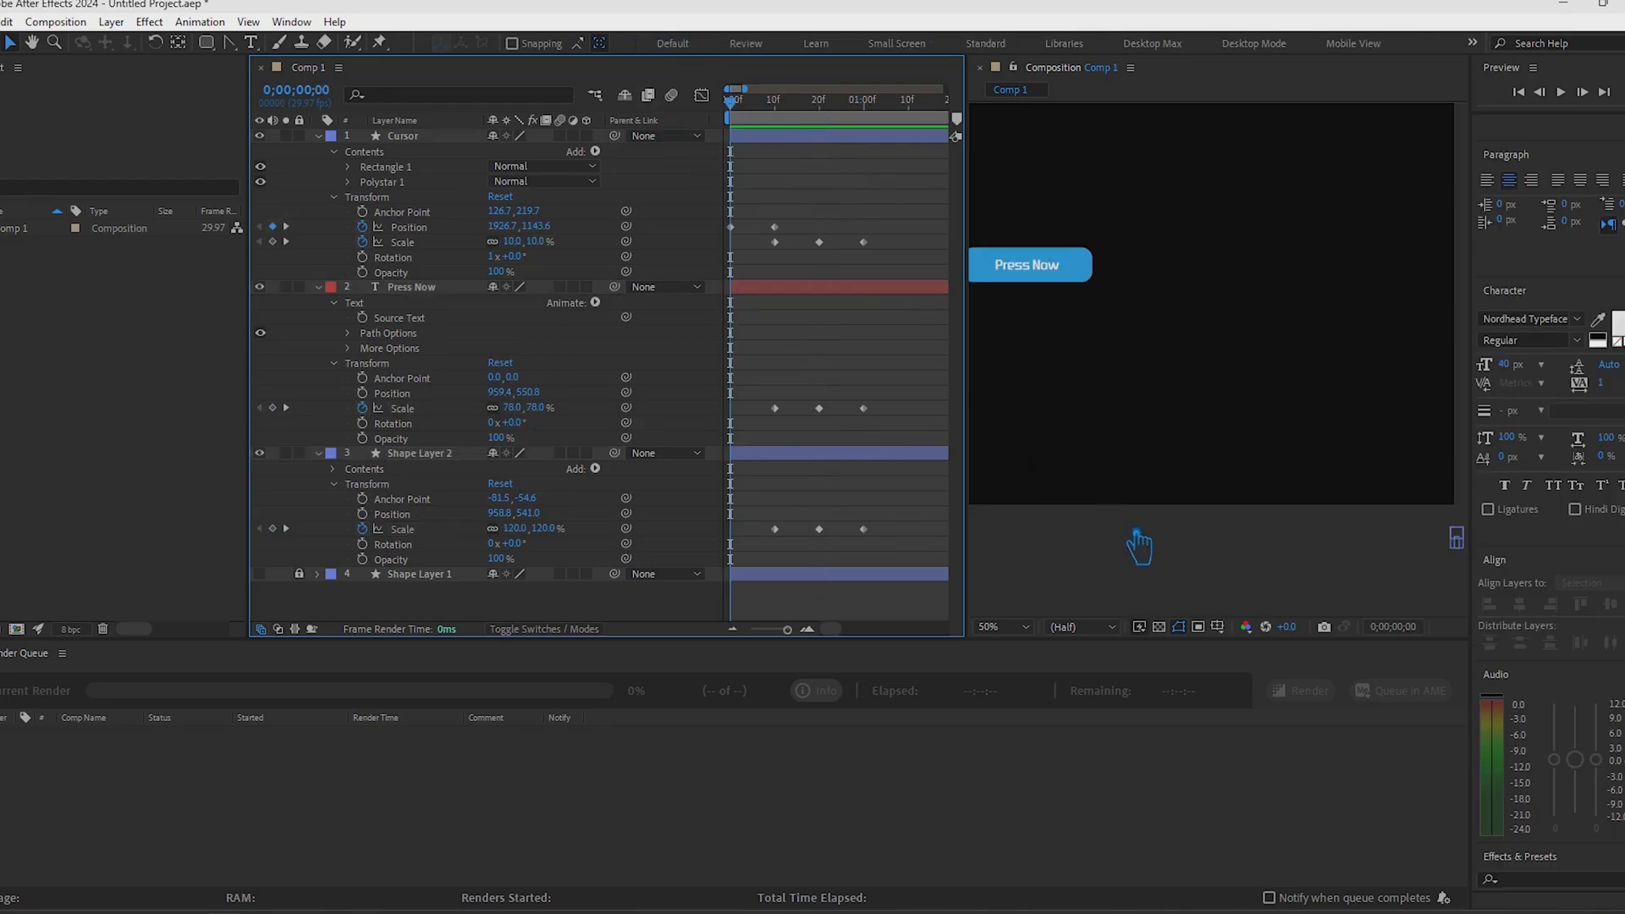
key("space")
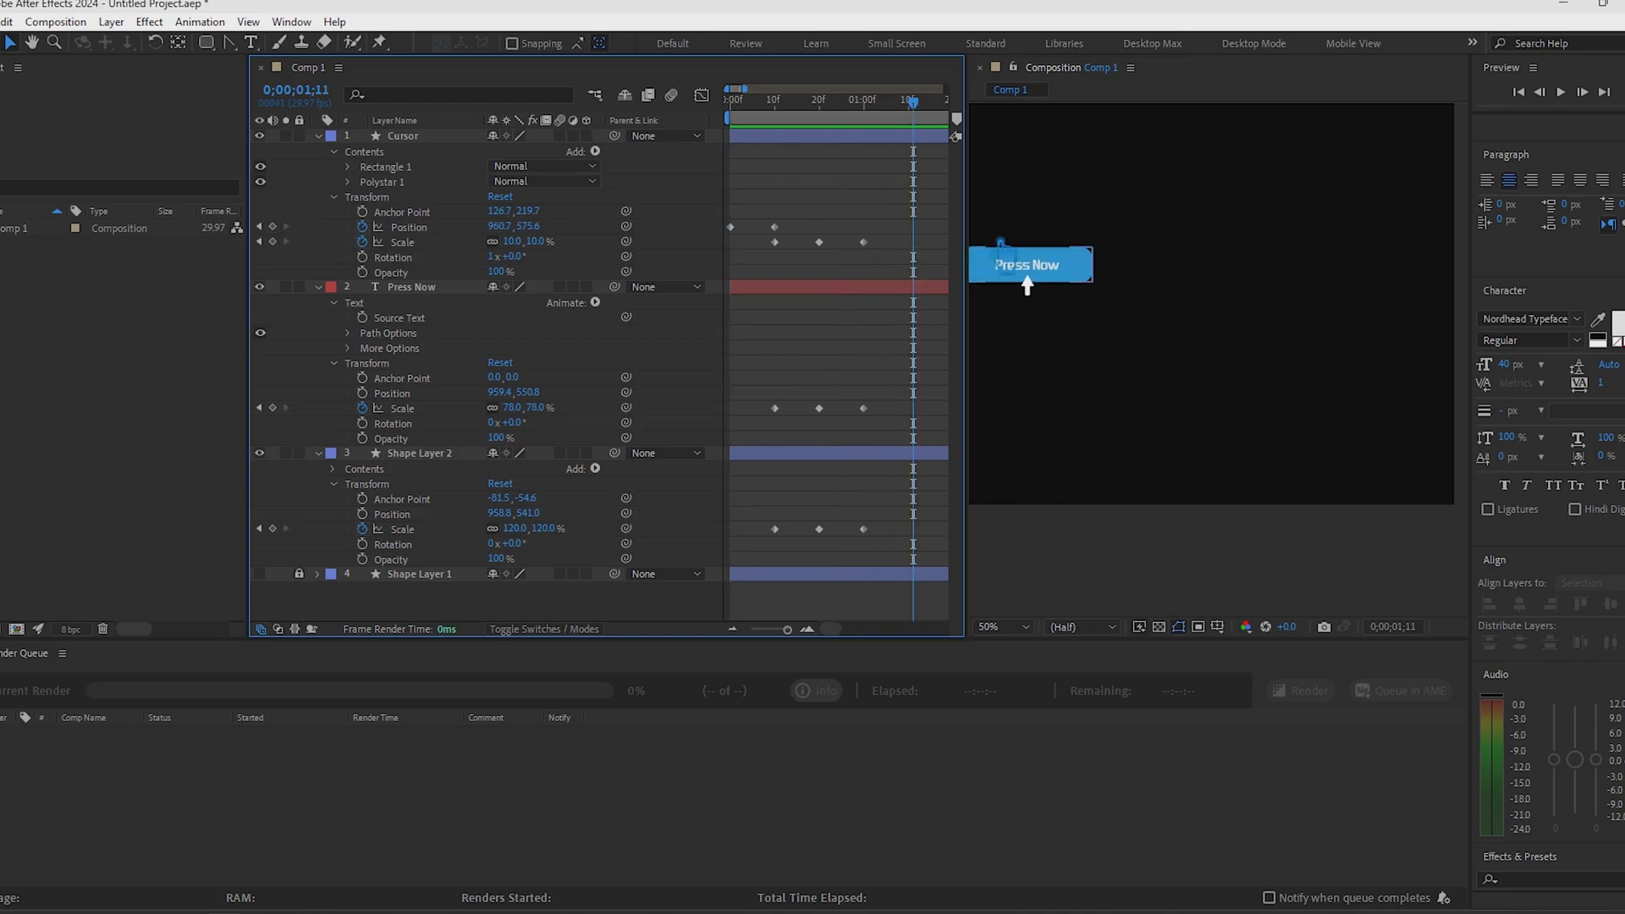
key("space")
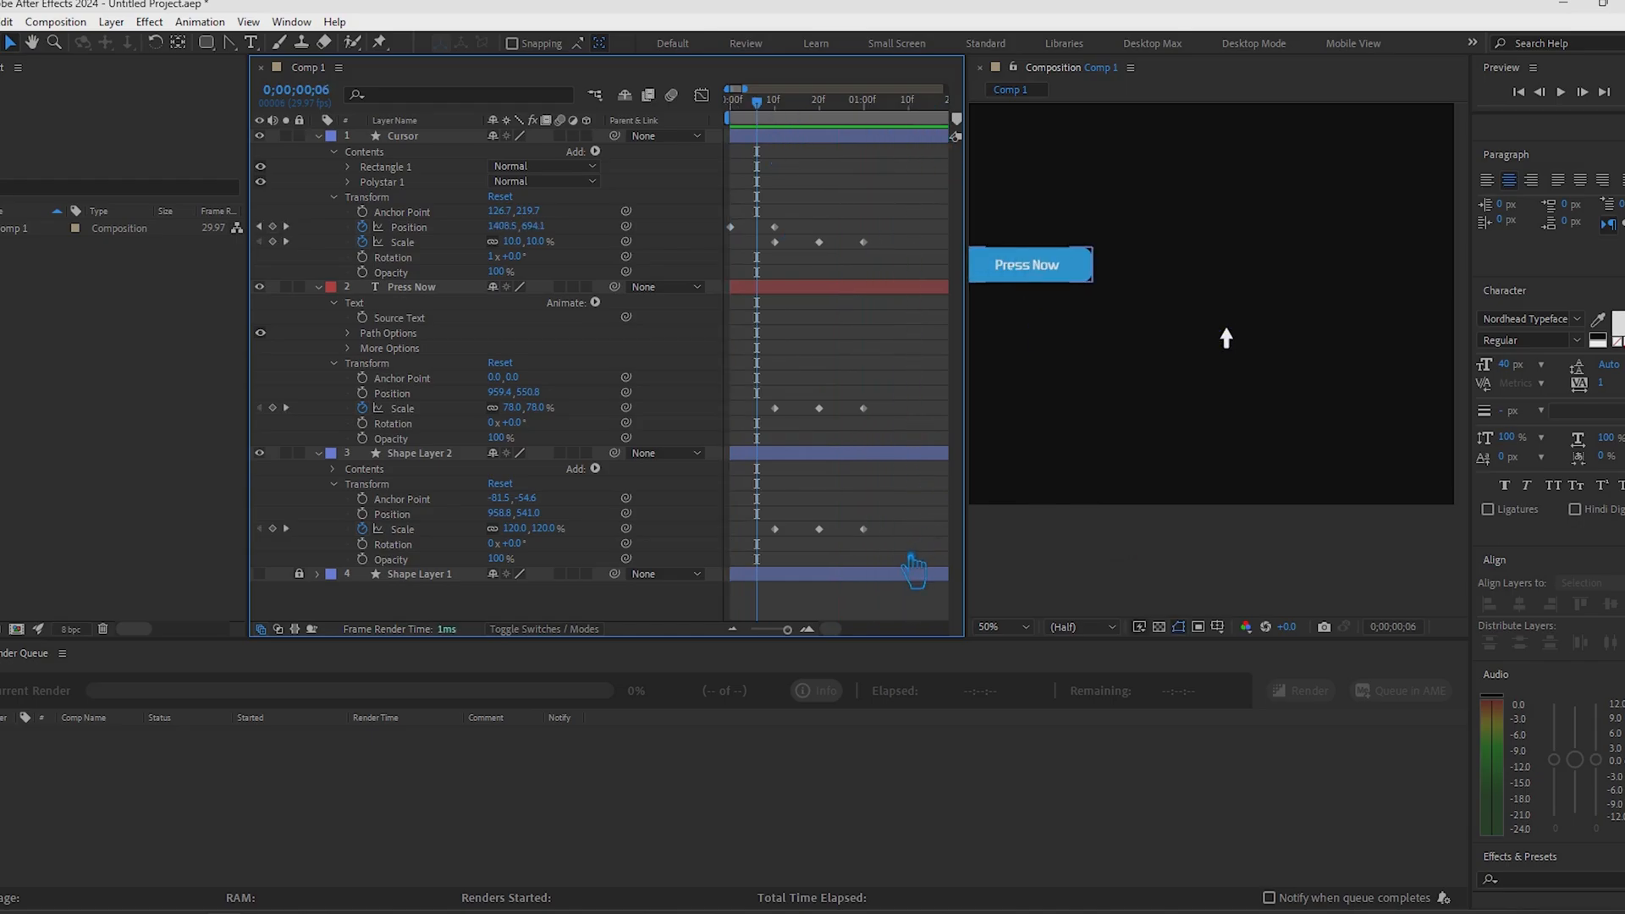
Move the Cursor's arrival keyframe to 0;00;00;06 and tighten all three layers' scale keyframes to frames 6, 12 and 18
left_click_drag(914, 560, 775, 257)
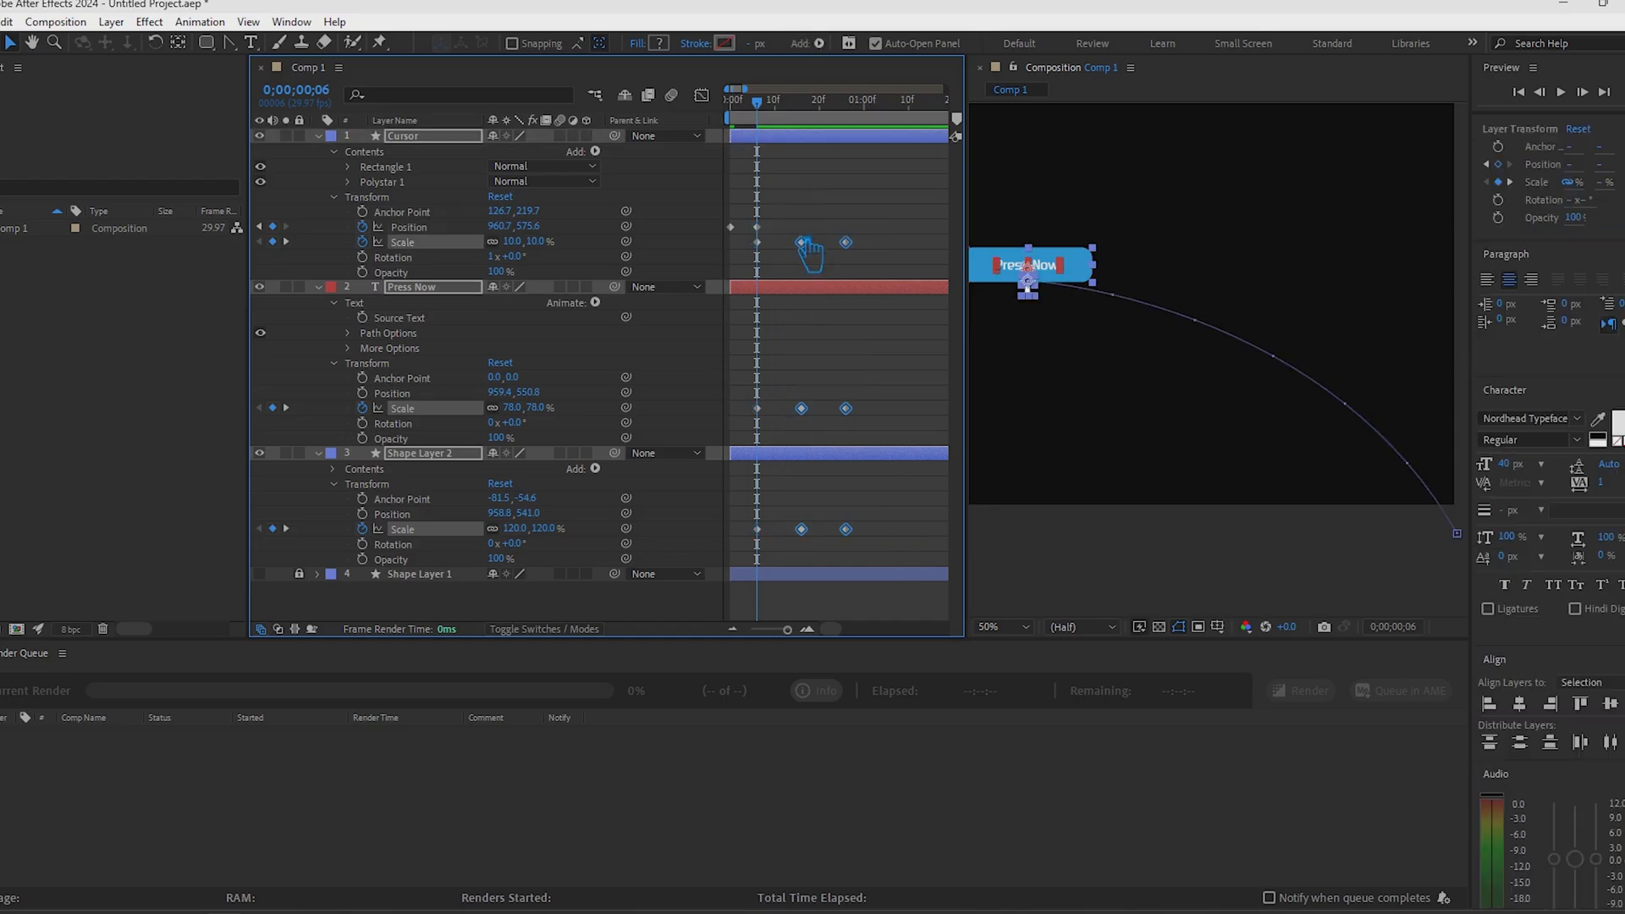
left_click(804, 257)
left_click_drag(878, 552, 799, 261)
left_click_drag(881, 559, 746, 208)
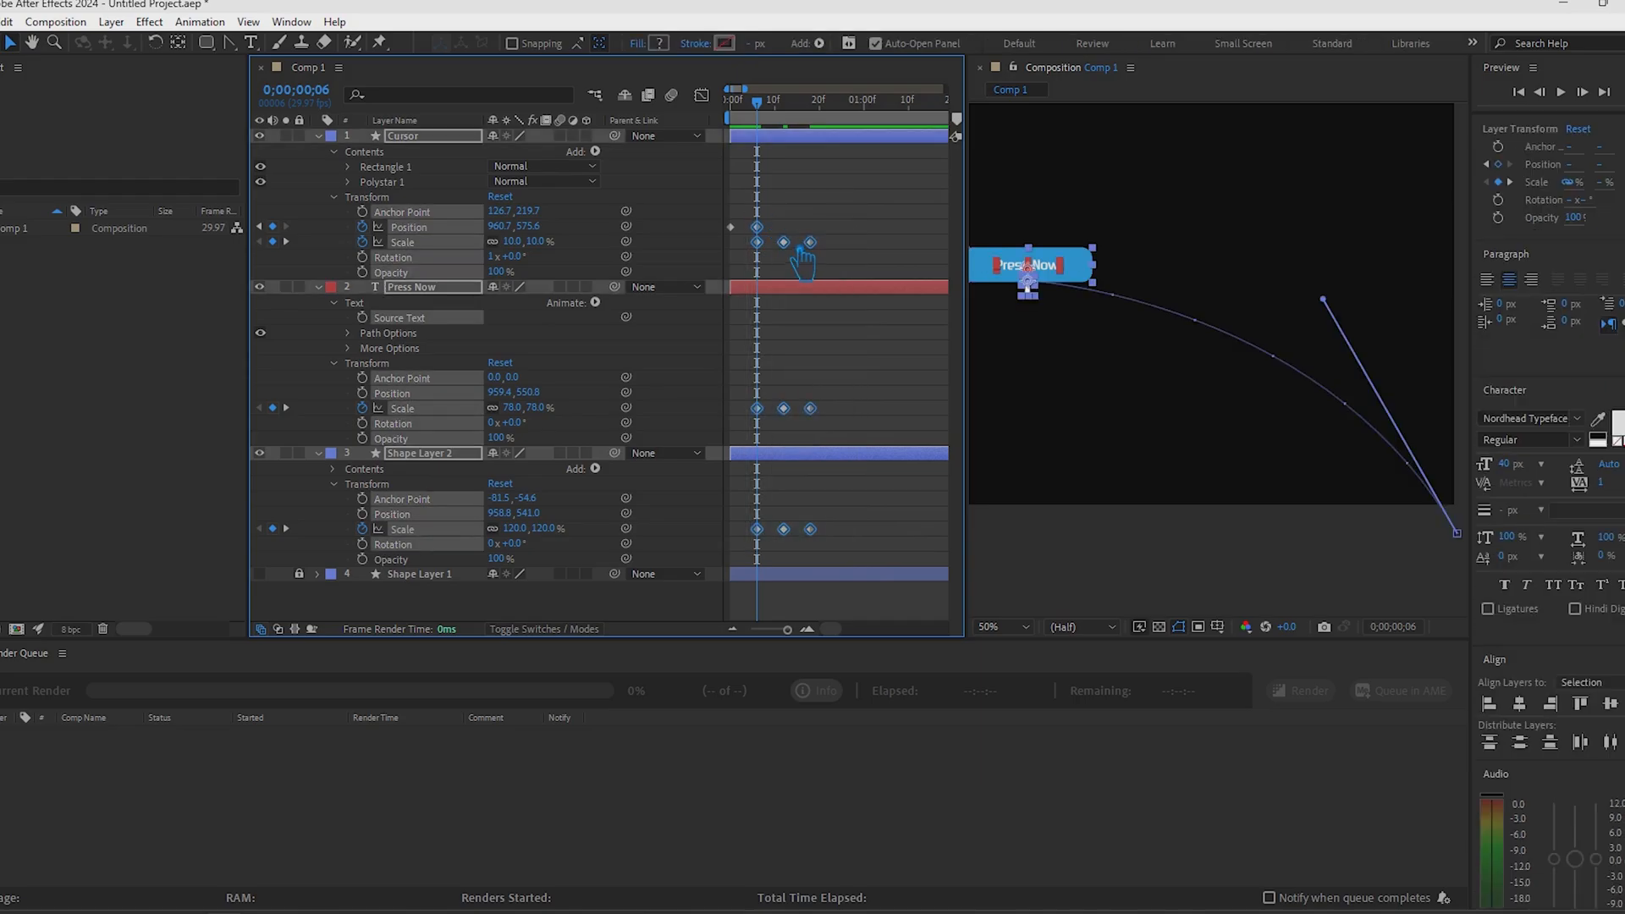
left_click_drag(804, 261, 822, 267)
left_click(774, 102)
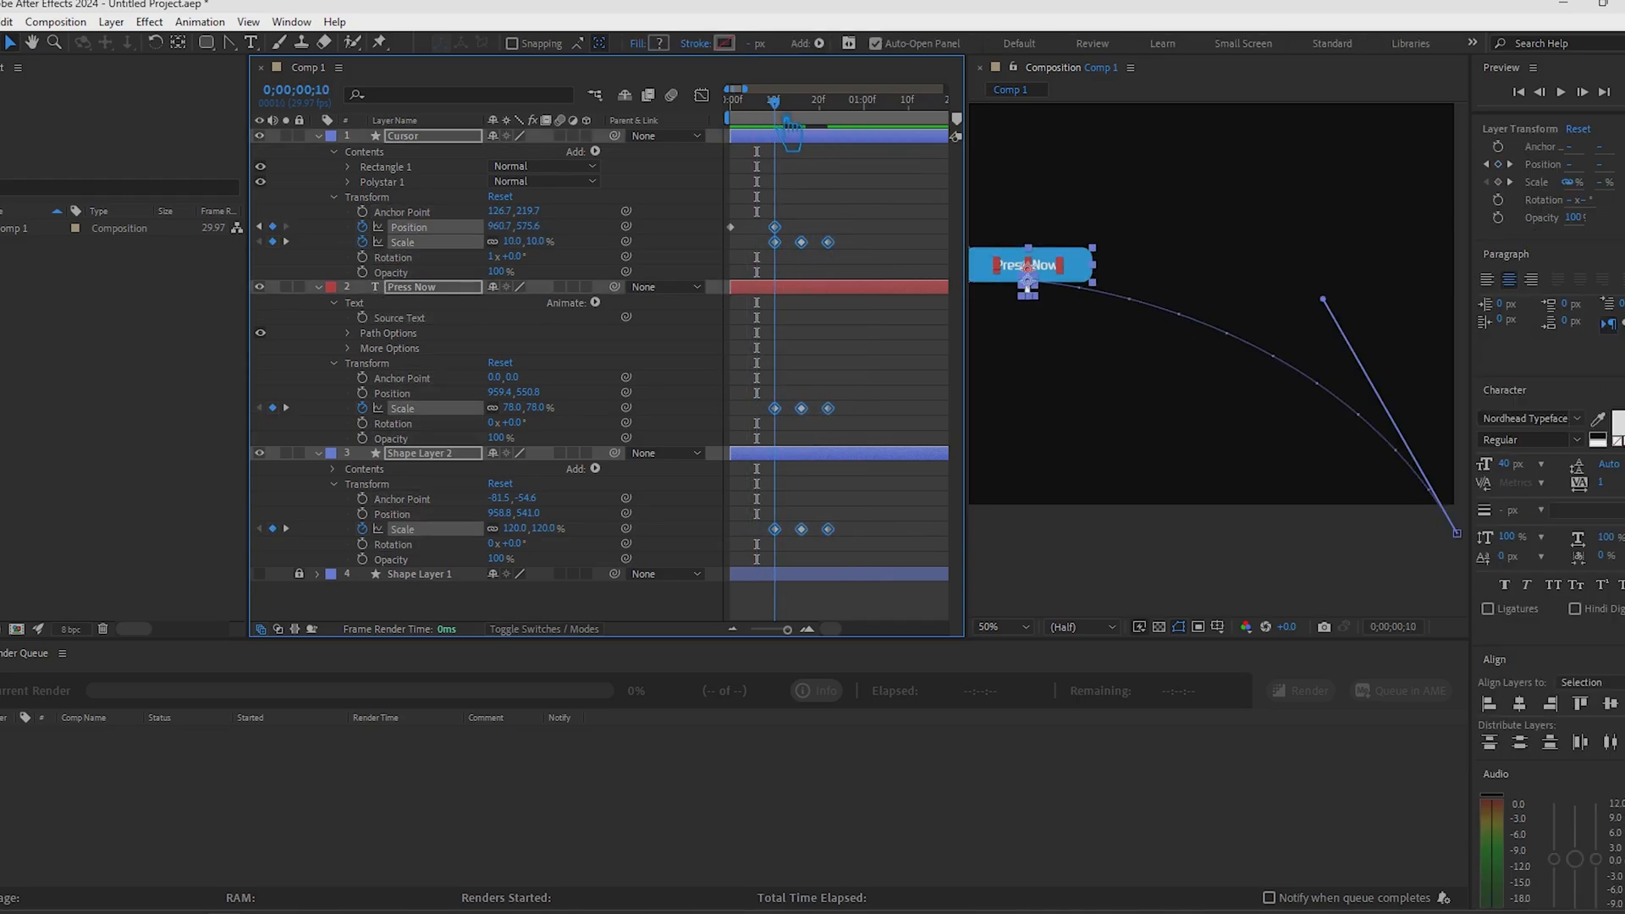
Save the project as Button Click.aep in D:\Regular Practices and ease the Cursor's scale keyframes in the value graph
left_click(911, 550)
key("ctrl+s")
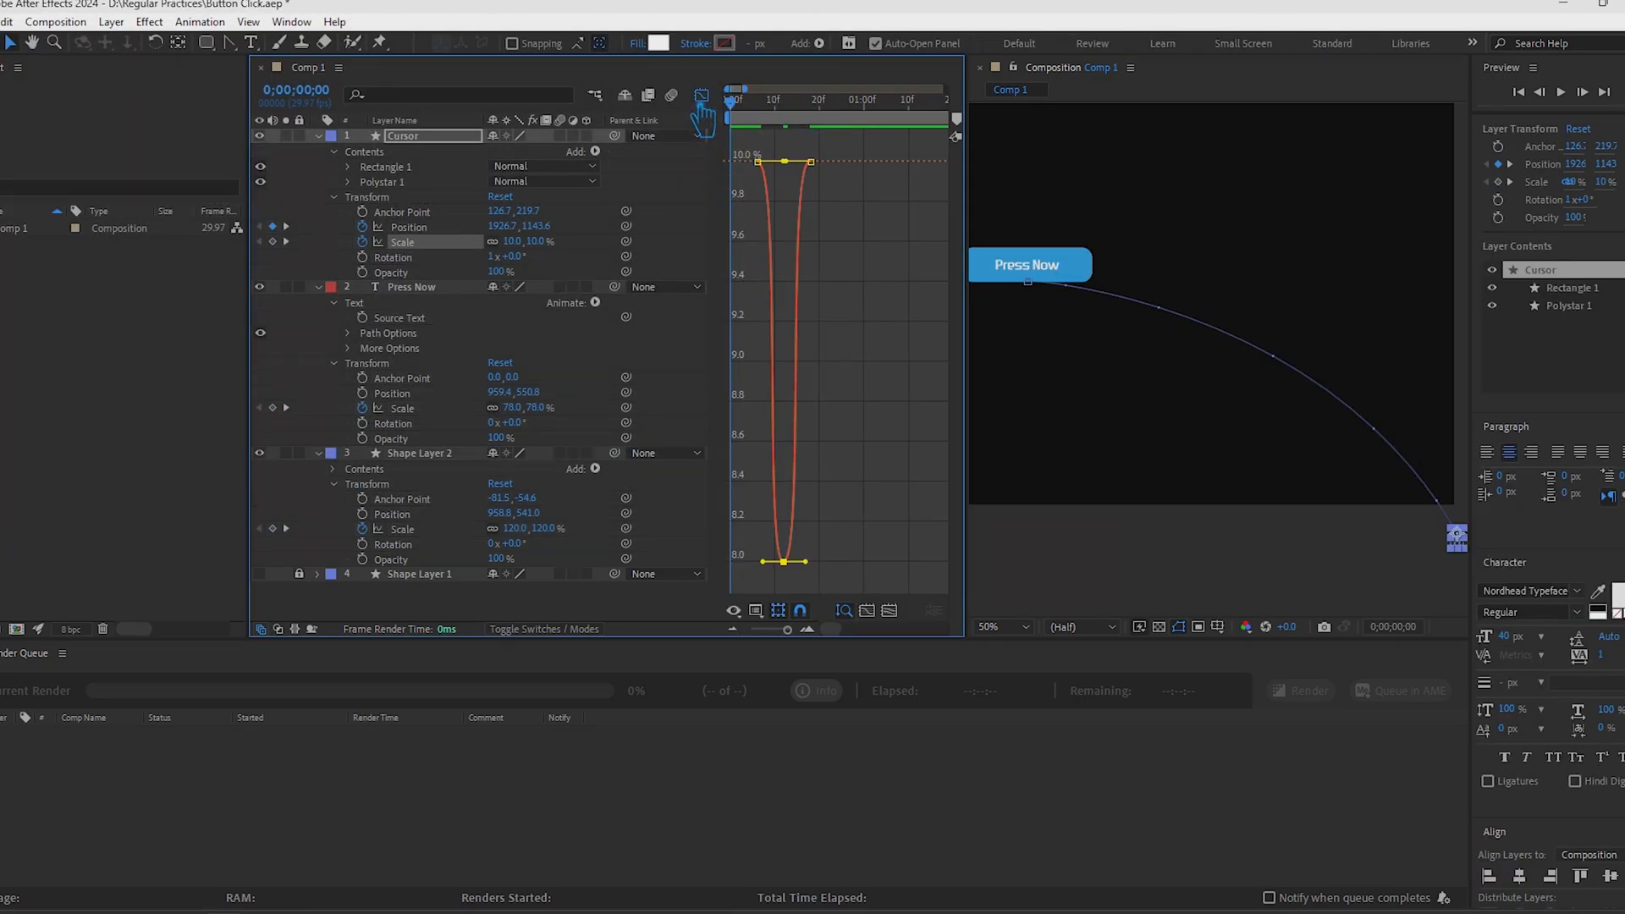
left_click(723, 102)
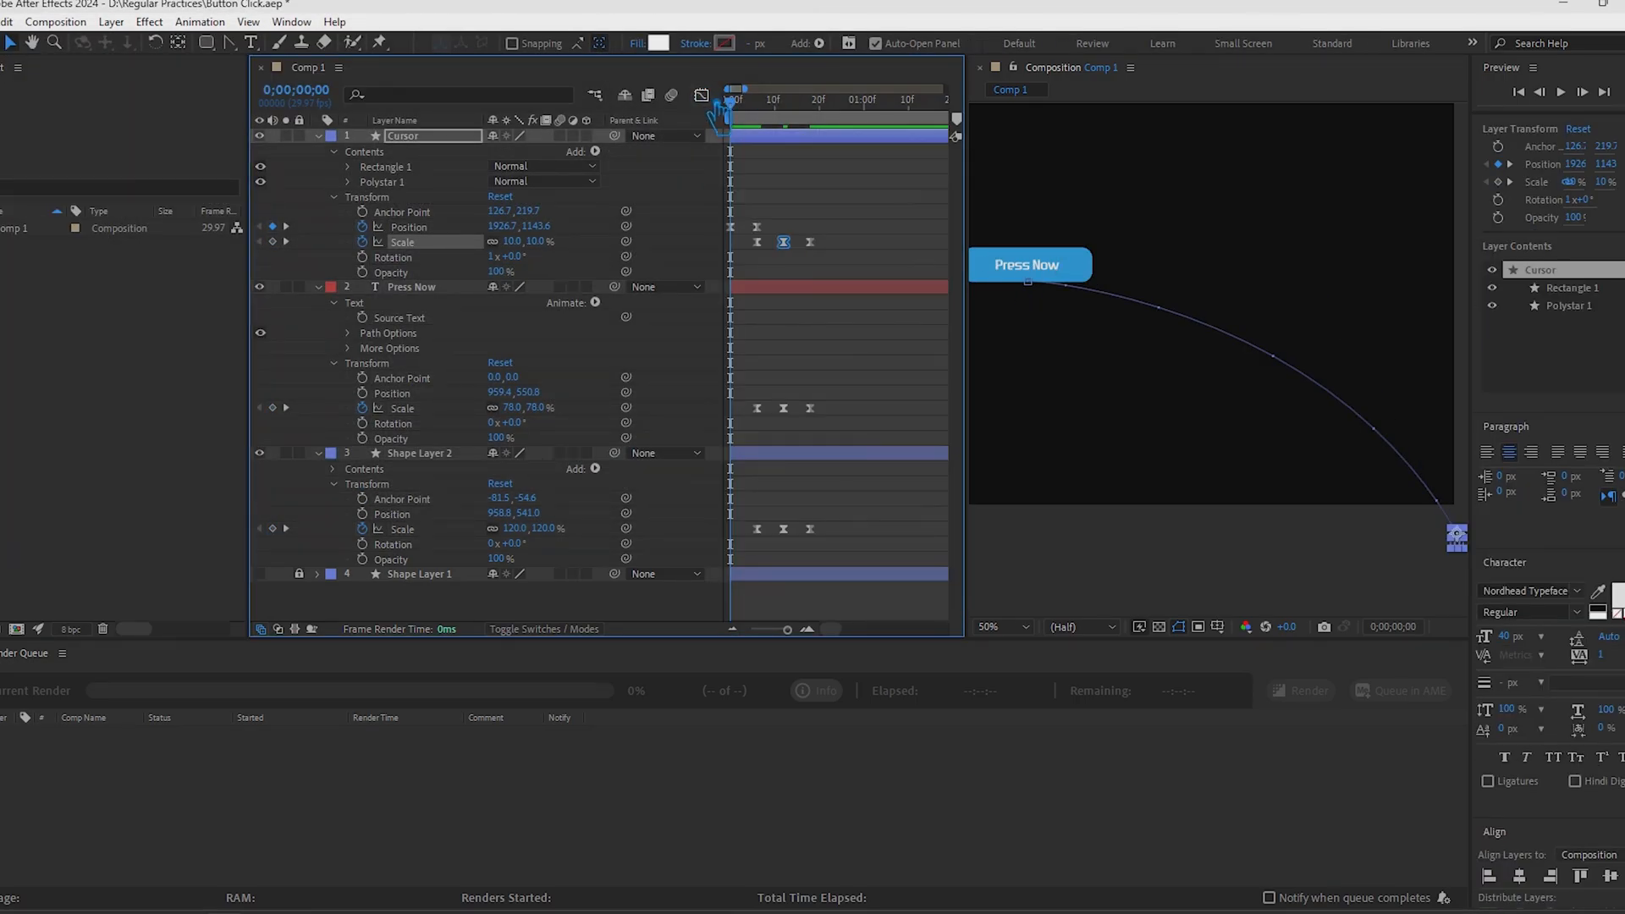
Smooth the Press Now text's scale curve in the graph editor by adjusting the easing handles of its end keyframes
left_click_drag(845, 430, 726, 372)
left_click(701, 95)
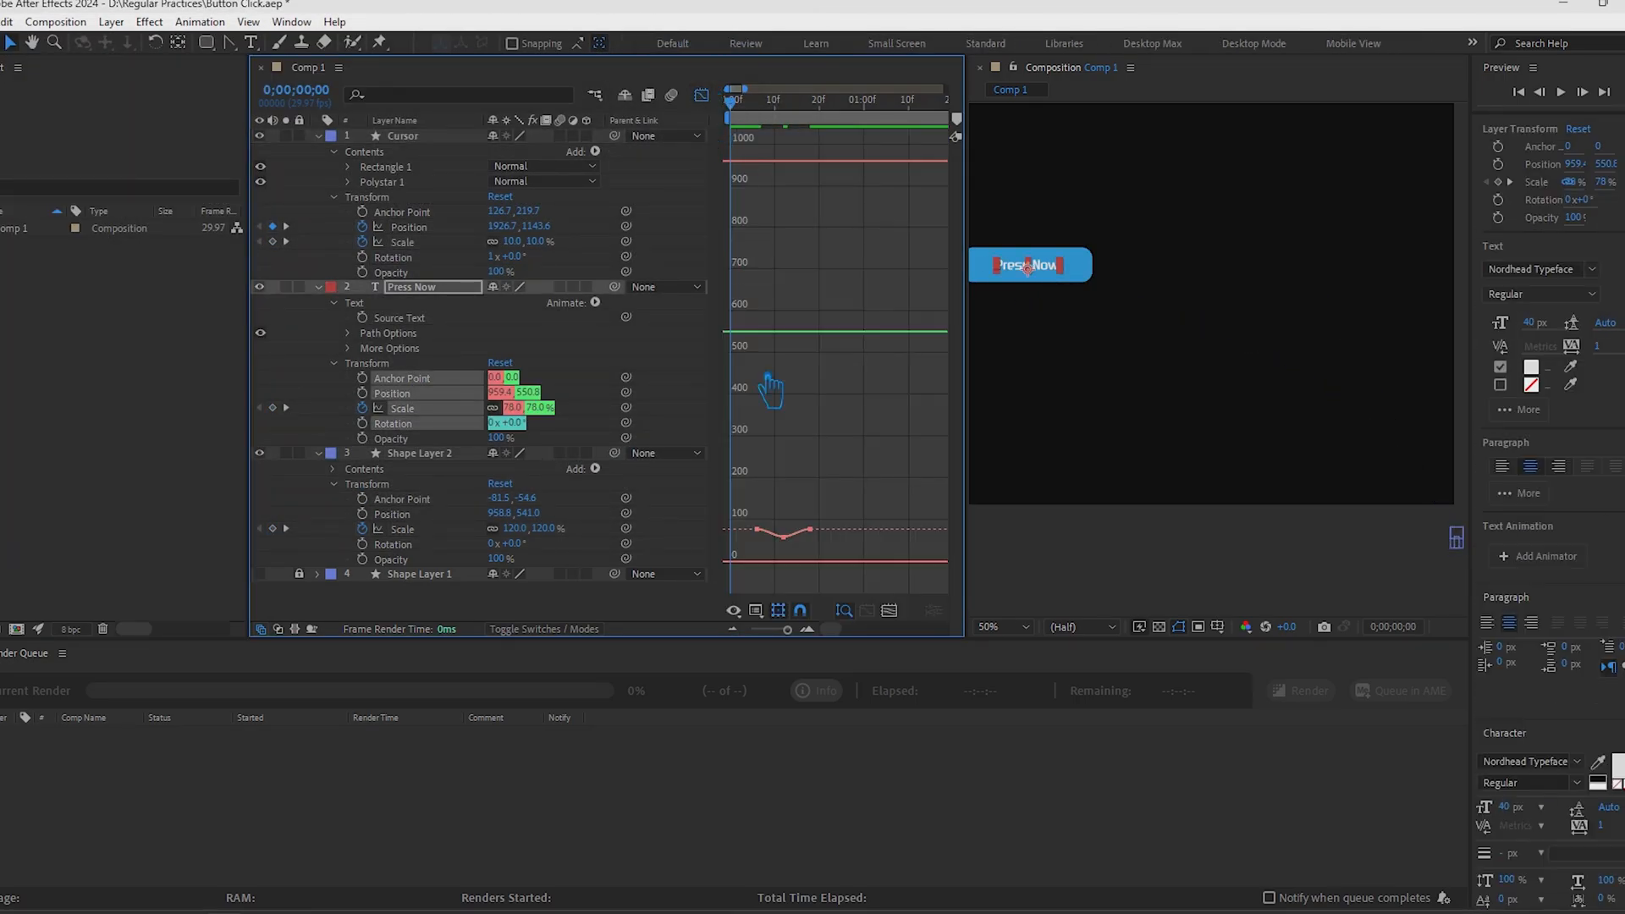
left_click(811, 529)
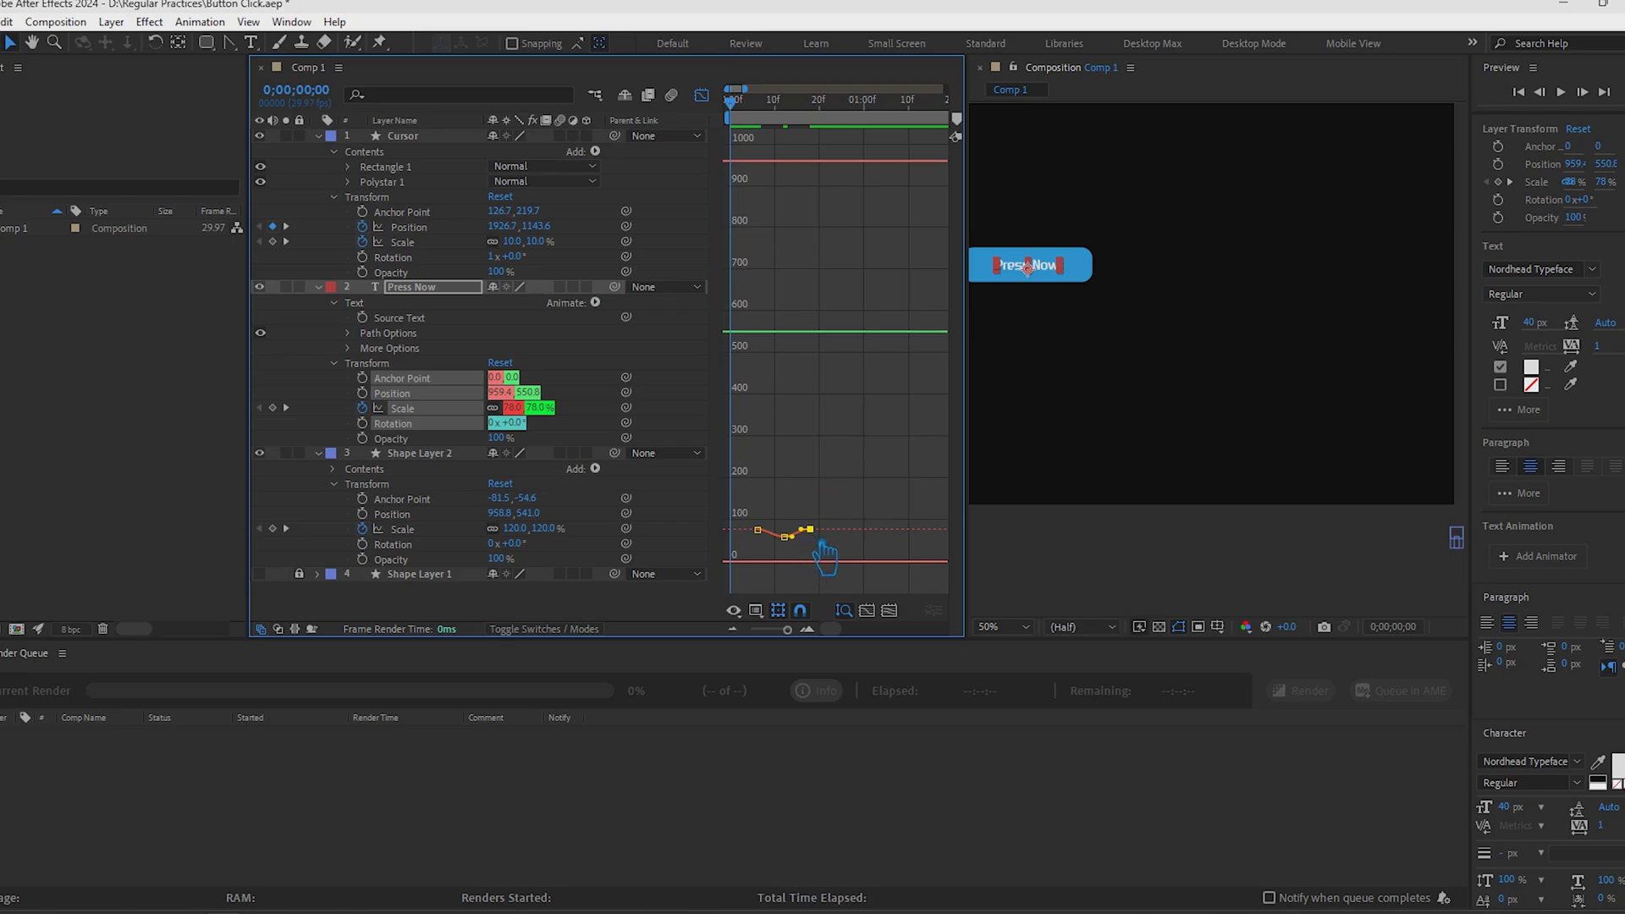
left_click(759, 529)
mouse_move(765, 529)
left_mouse_down()
mouse_move(798, 536)
mouse_move(768, 536)
left_mouse_up()
key("shift+F3")
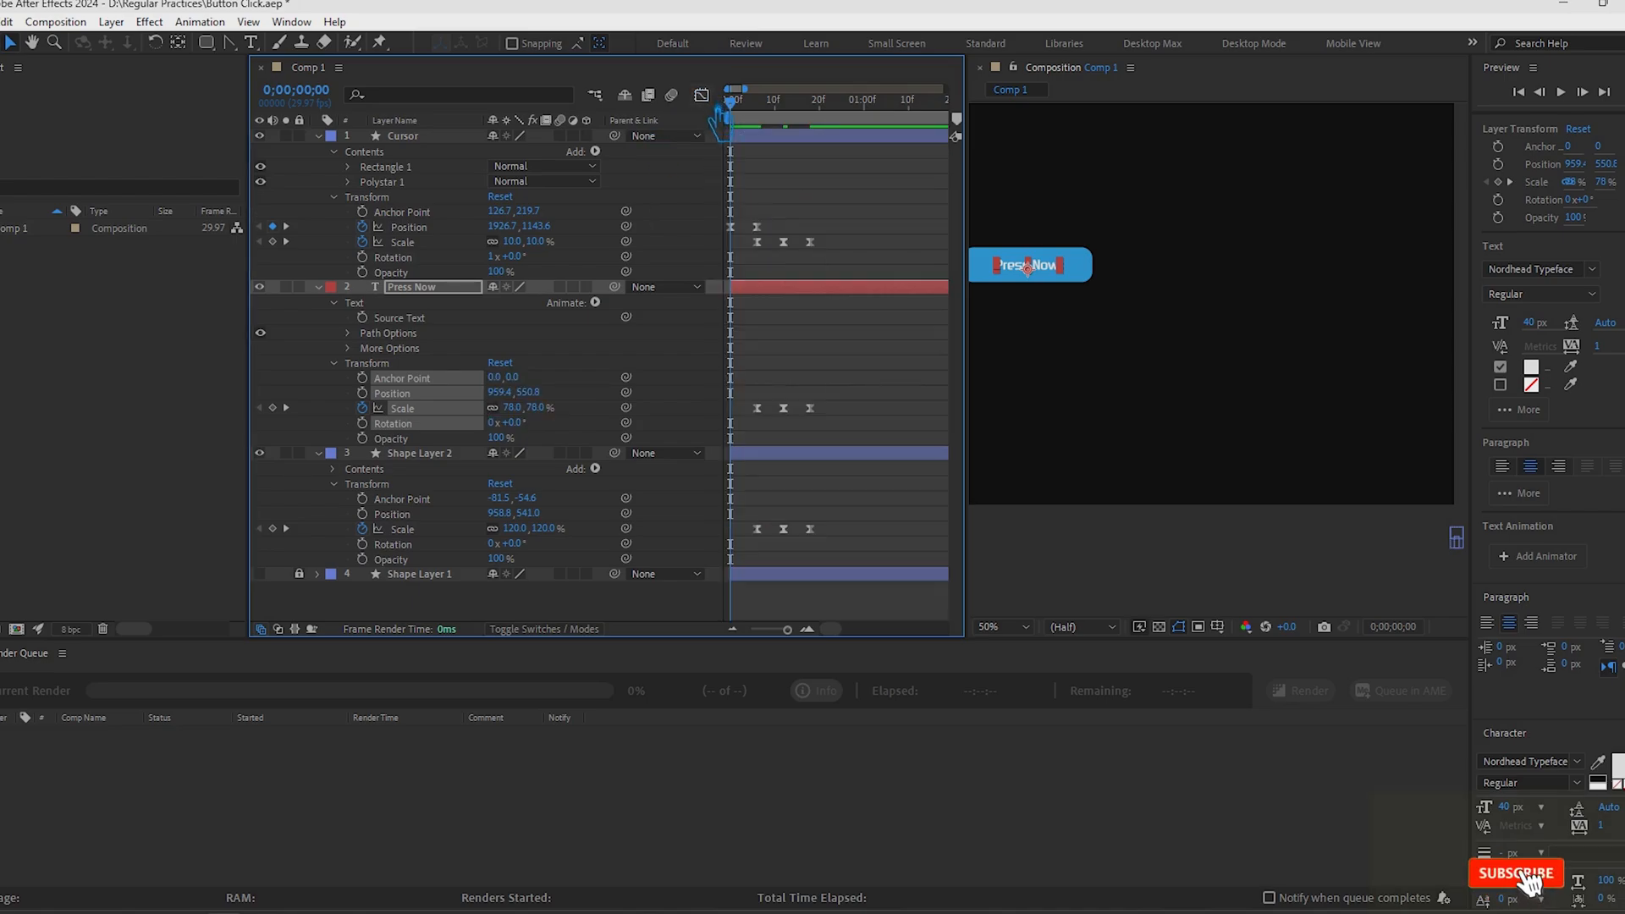
Scrub to 0;00;01;00 and play back the eased button-click animation
left_click(1153, 583)
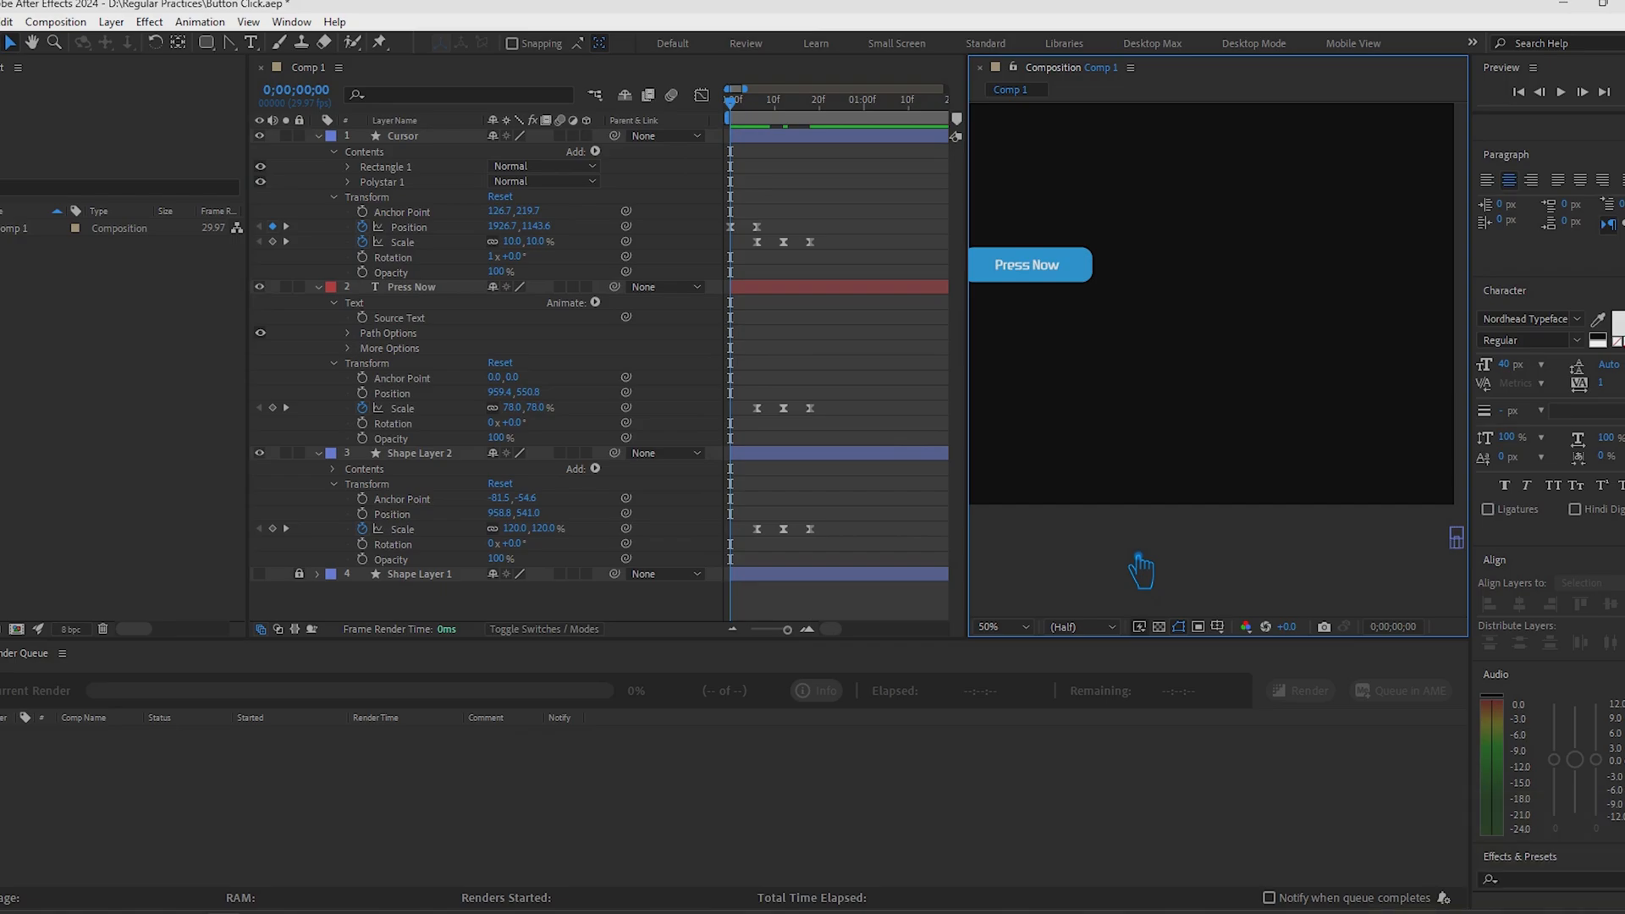
left_click_drag(729, 103, 876, 158)
key("space")
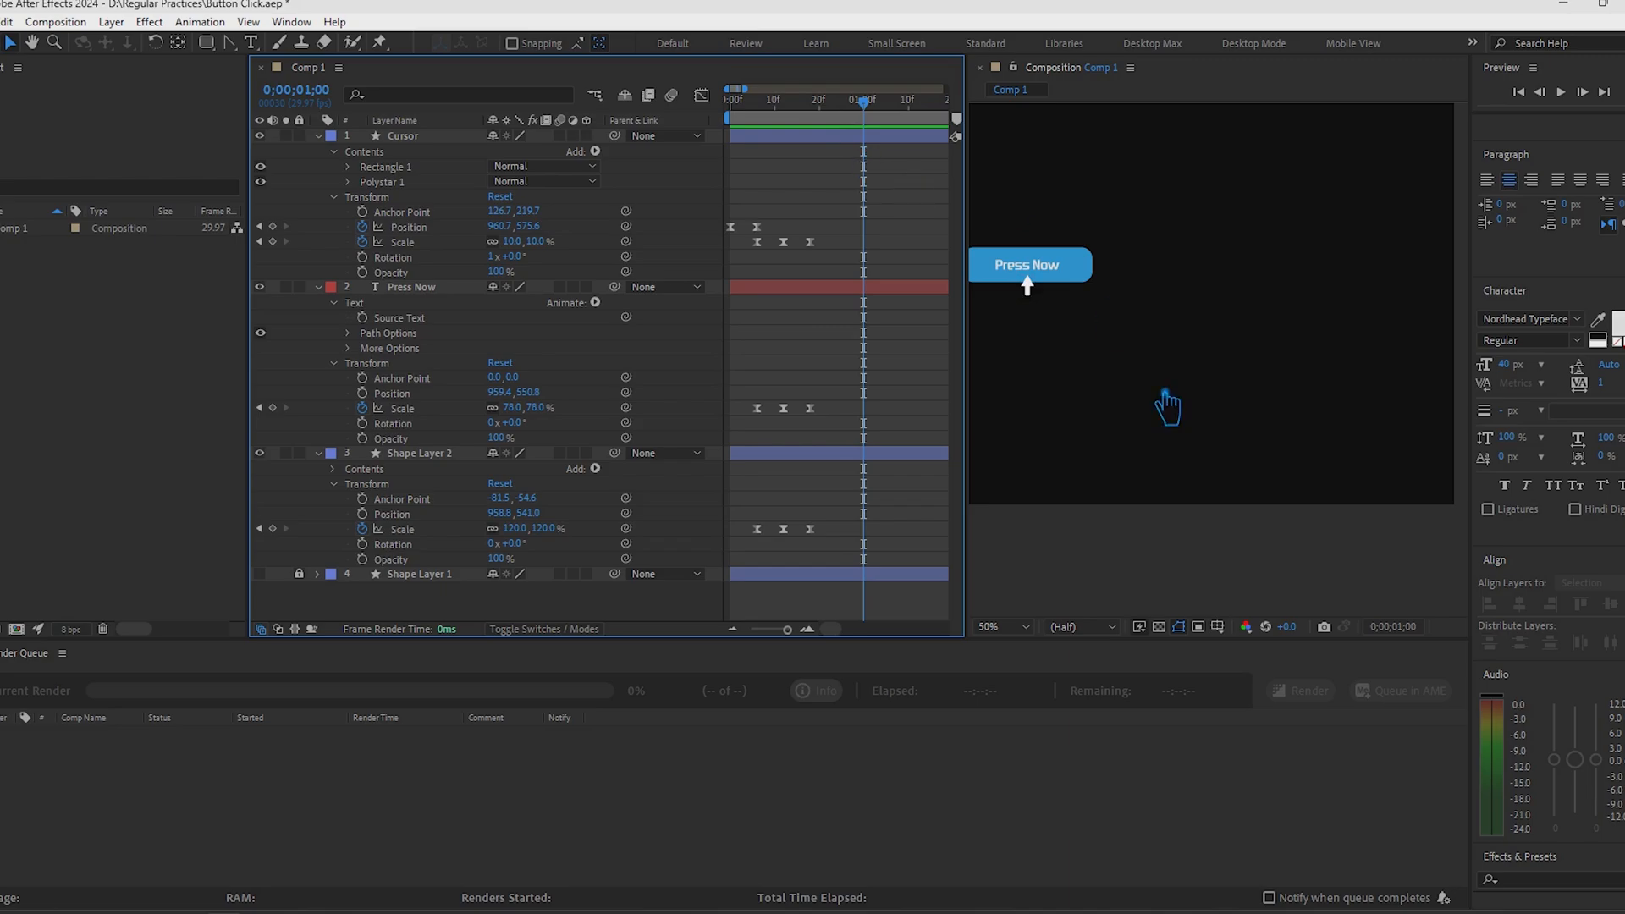
At 0;00;00;24, move the Cursor beyond the frame's left edge to about -145.3, 244.6 as its exit position keyframe
scroll(1233, 570, "down", 2)
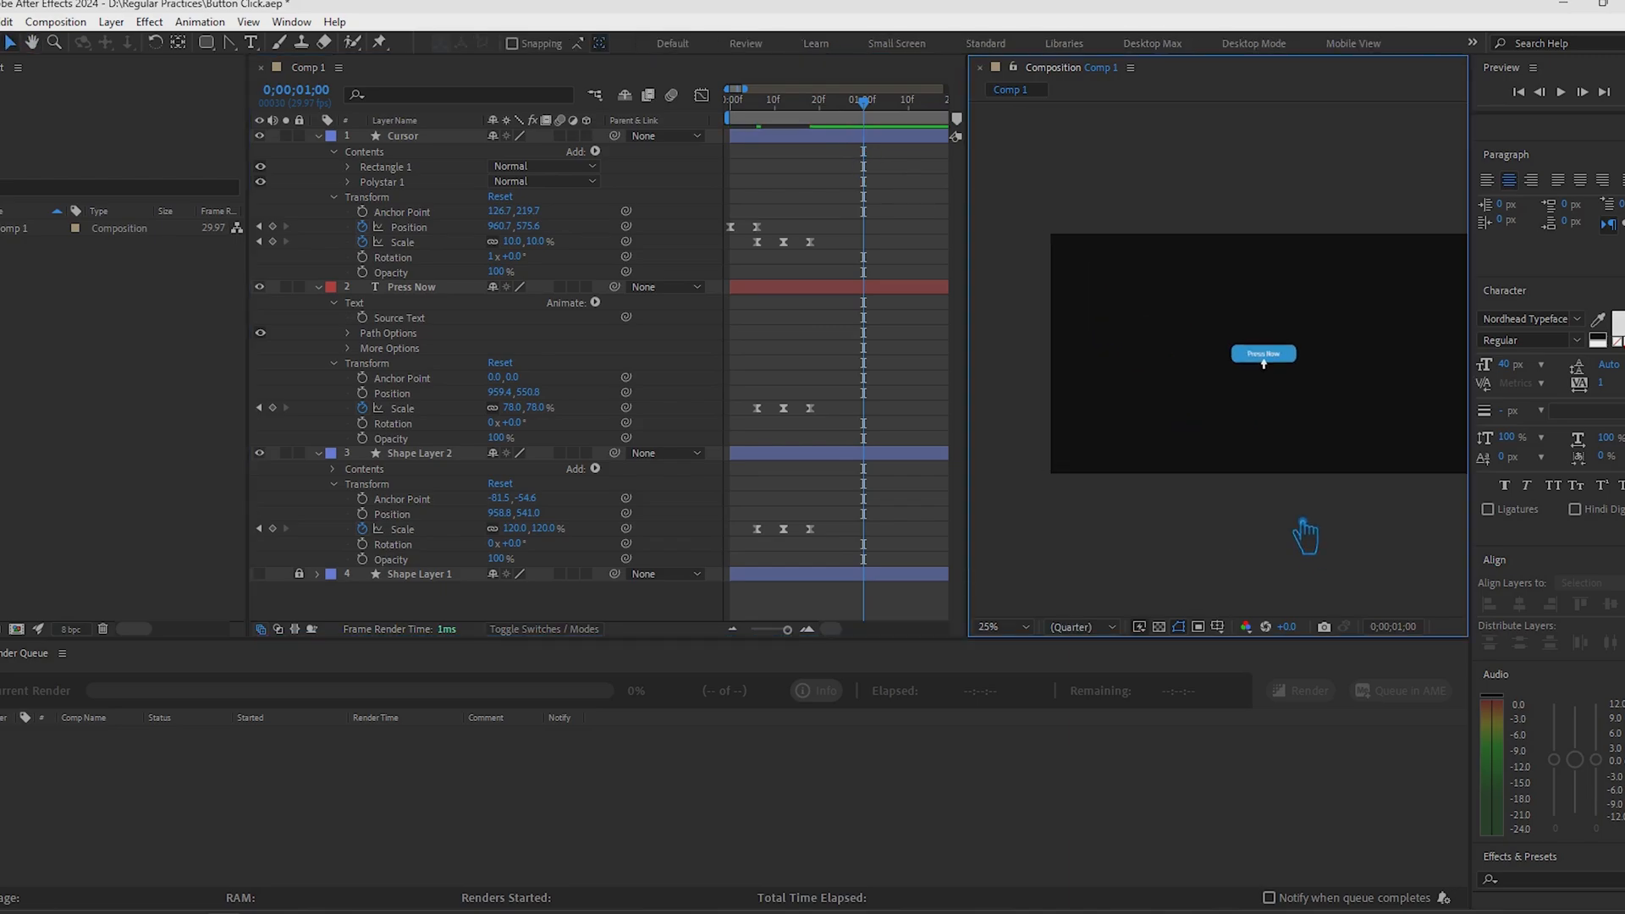
left_click_drag(891, 140, 859, 152)
left_click(423, 138)
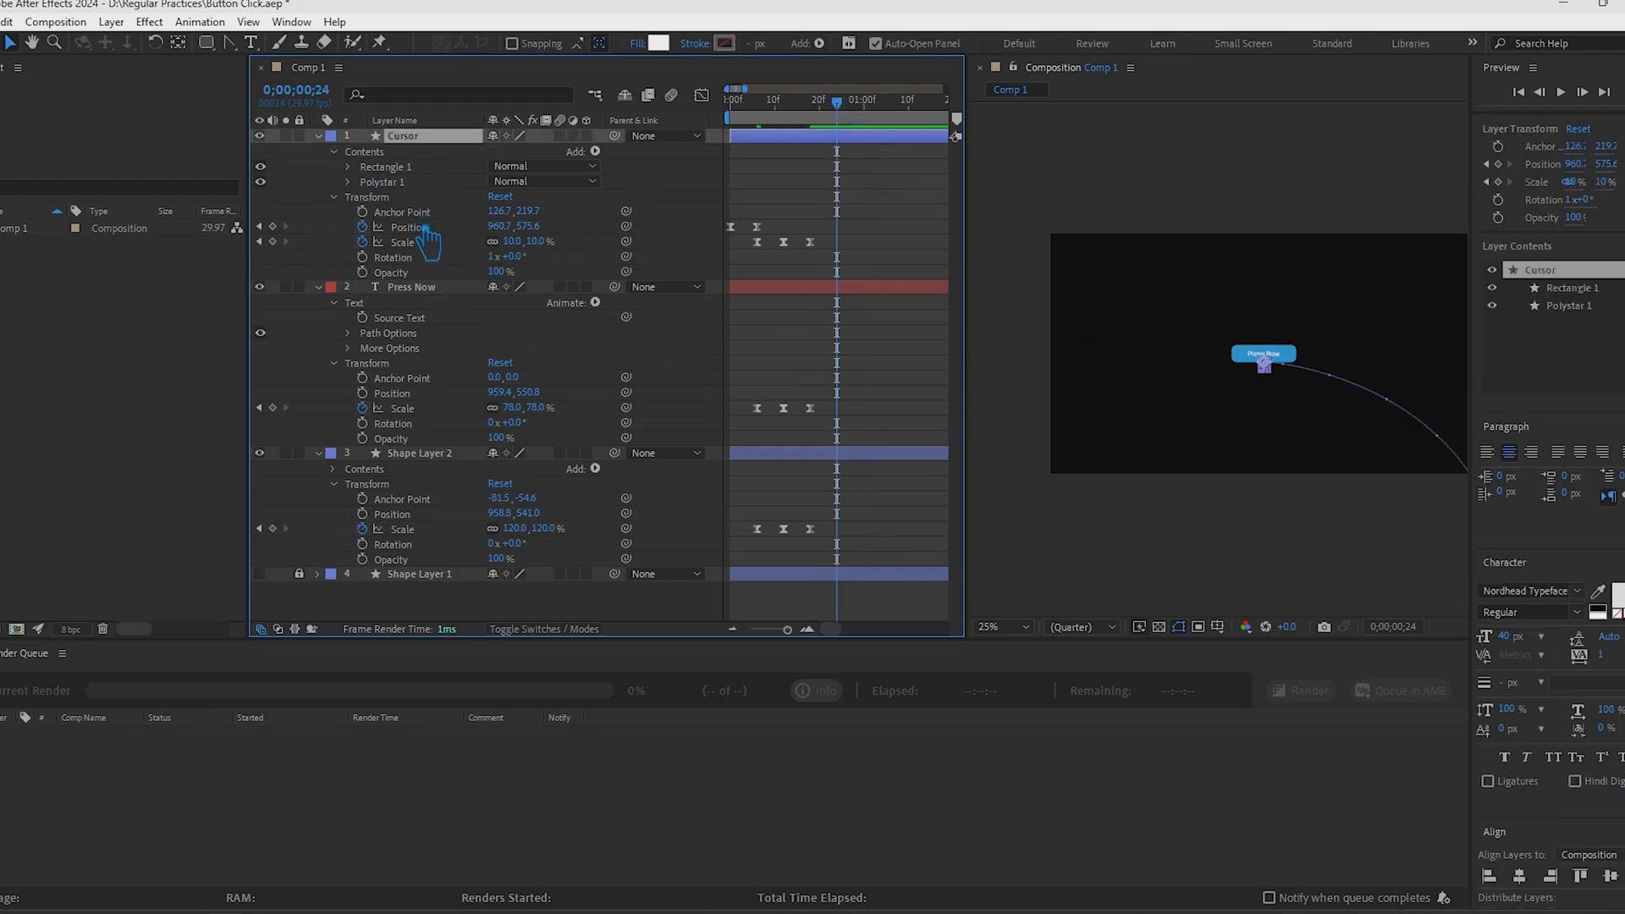
scroll(1295, 409, "up", 1)
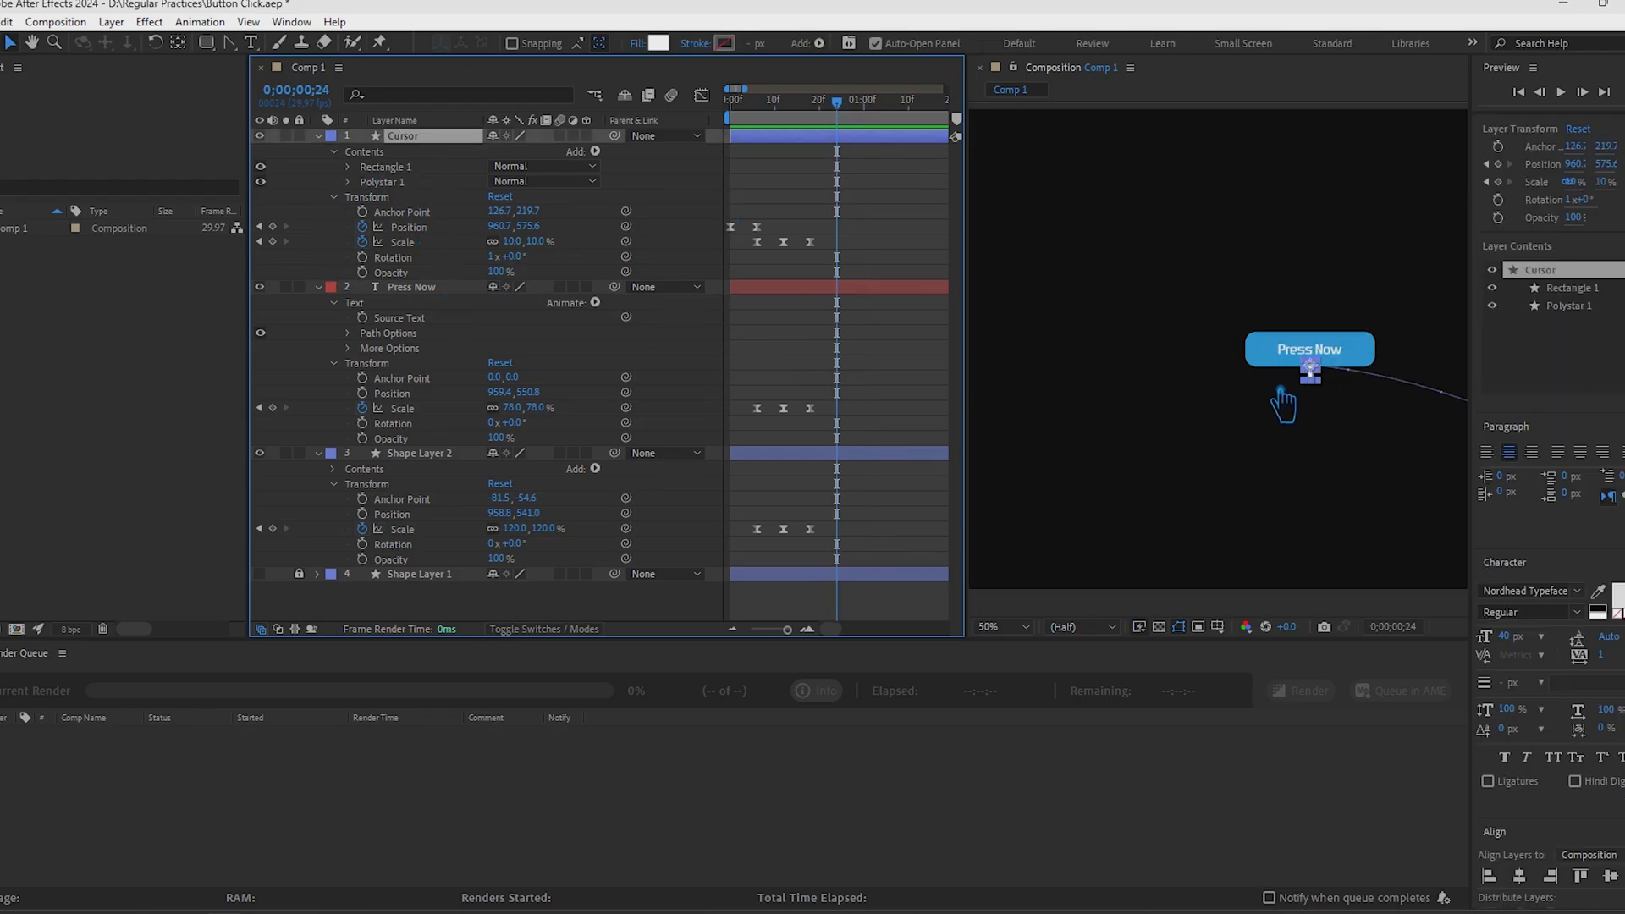
scroll(1308, 413, "down", 1)
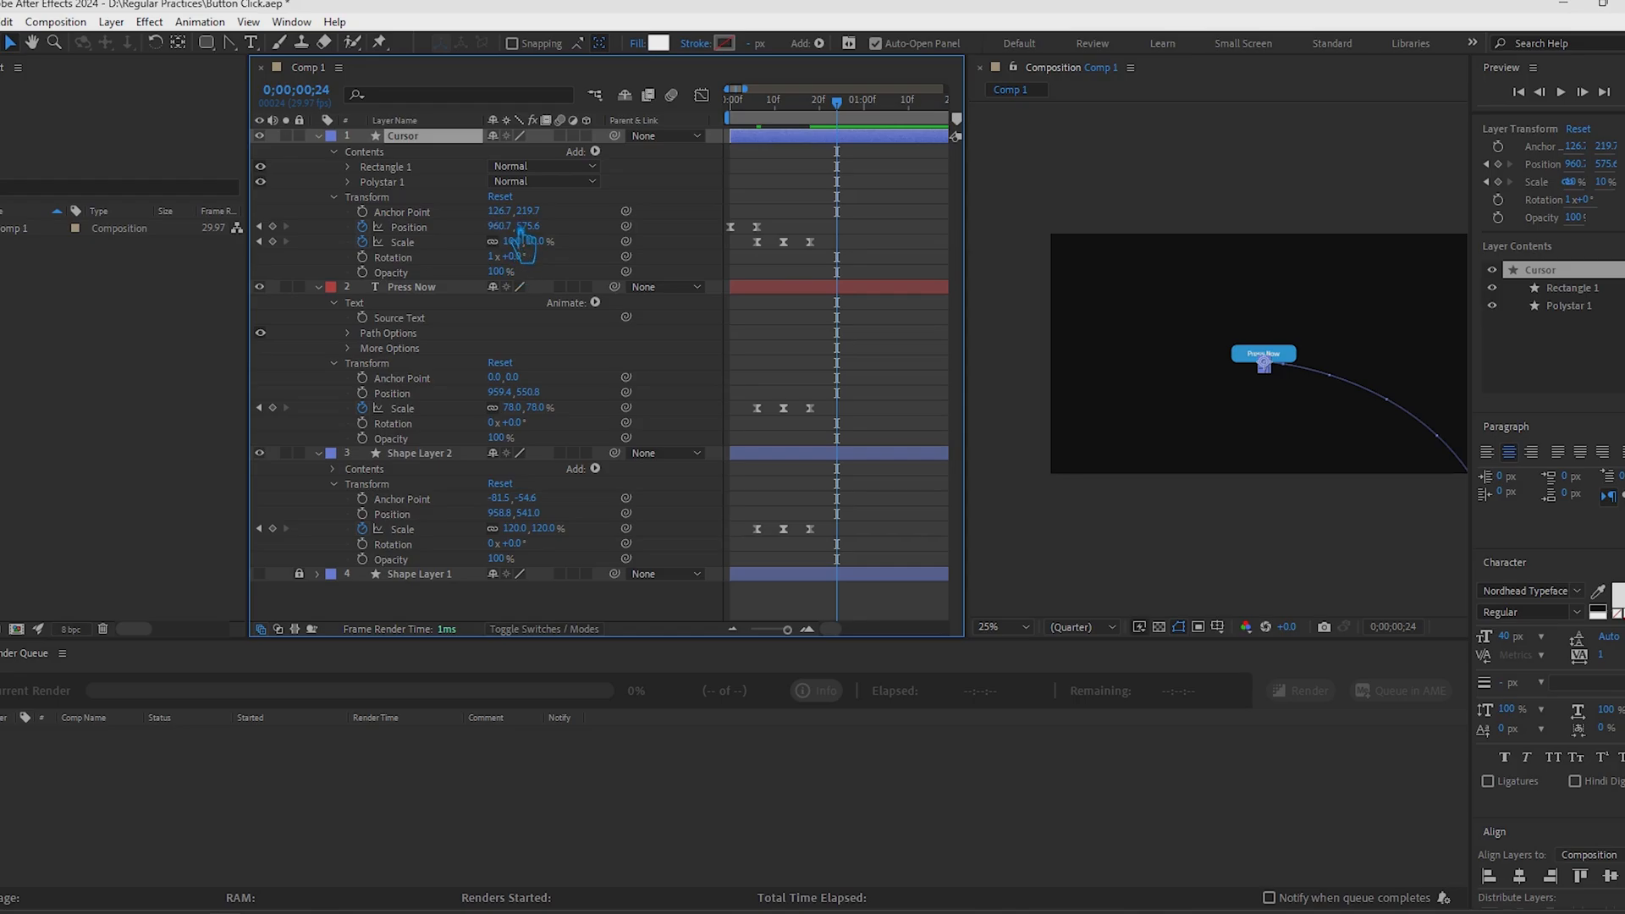
left_click_drag(501, 226, 206, 243)
left_click_drag(508, 227, 2, 311)
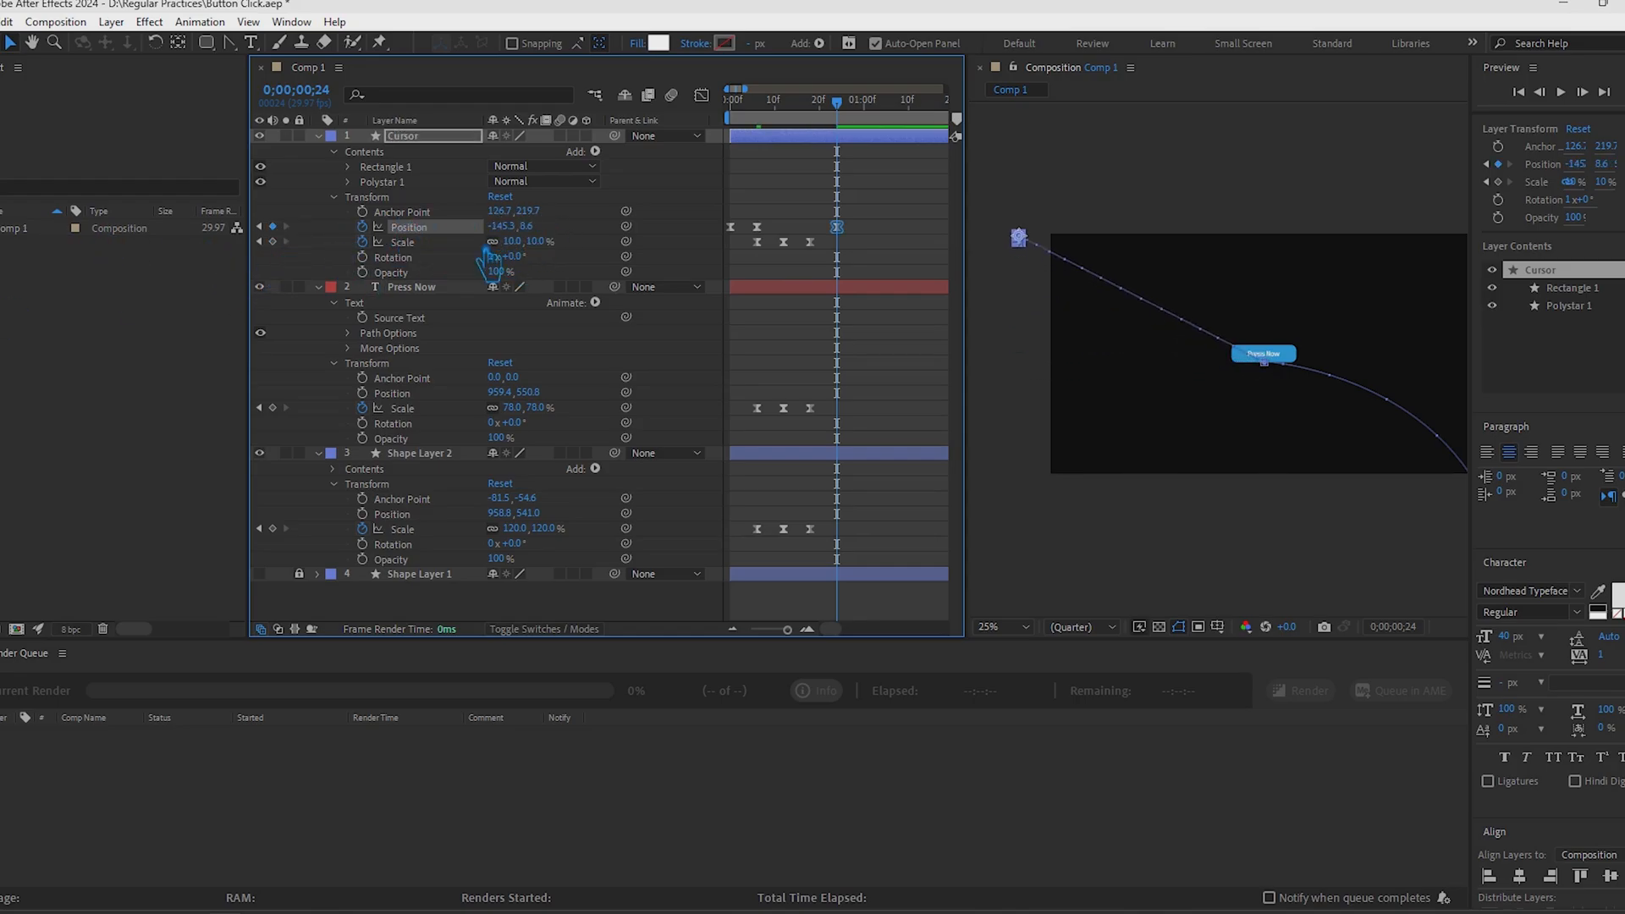
left_click_drag(526, 226, 787, 230)
Bend the Cursor's exit motion path into a curve by pulling a direction handle out of its last position keyframe
left_click(230, 43)
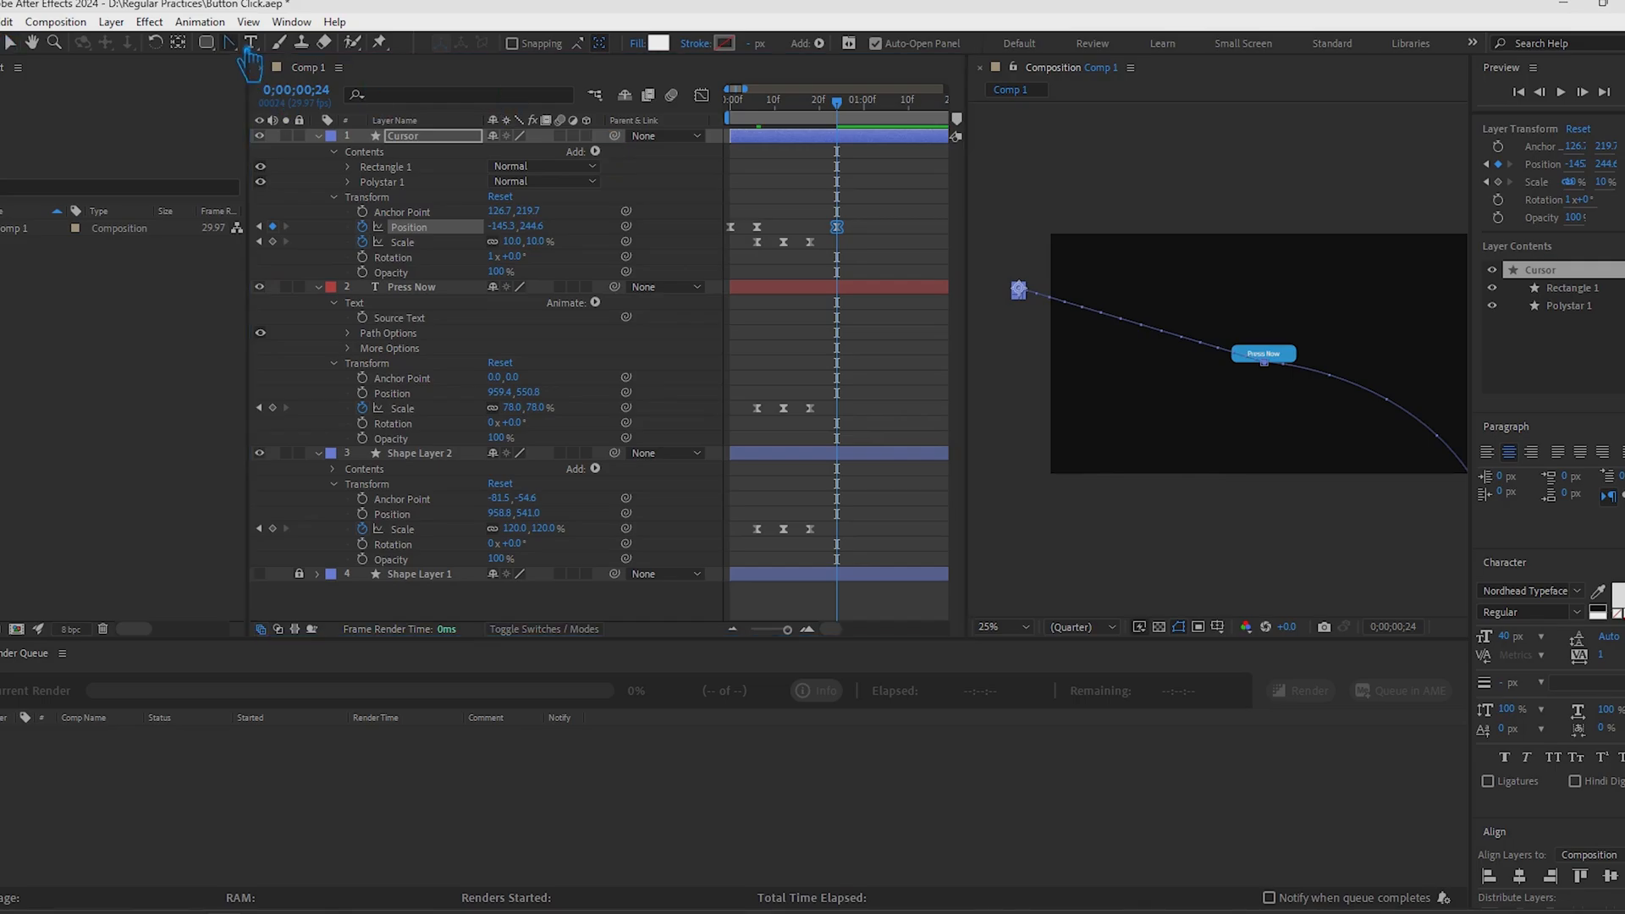
left_click(1020, 290)
left_click_drag(1075, 315, 1105, 382)
Create a new shape layer containing an ellipse path and a stroke to form a ring over the button
right_click(467, 378)
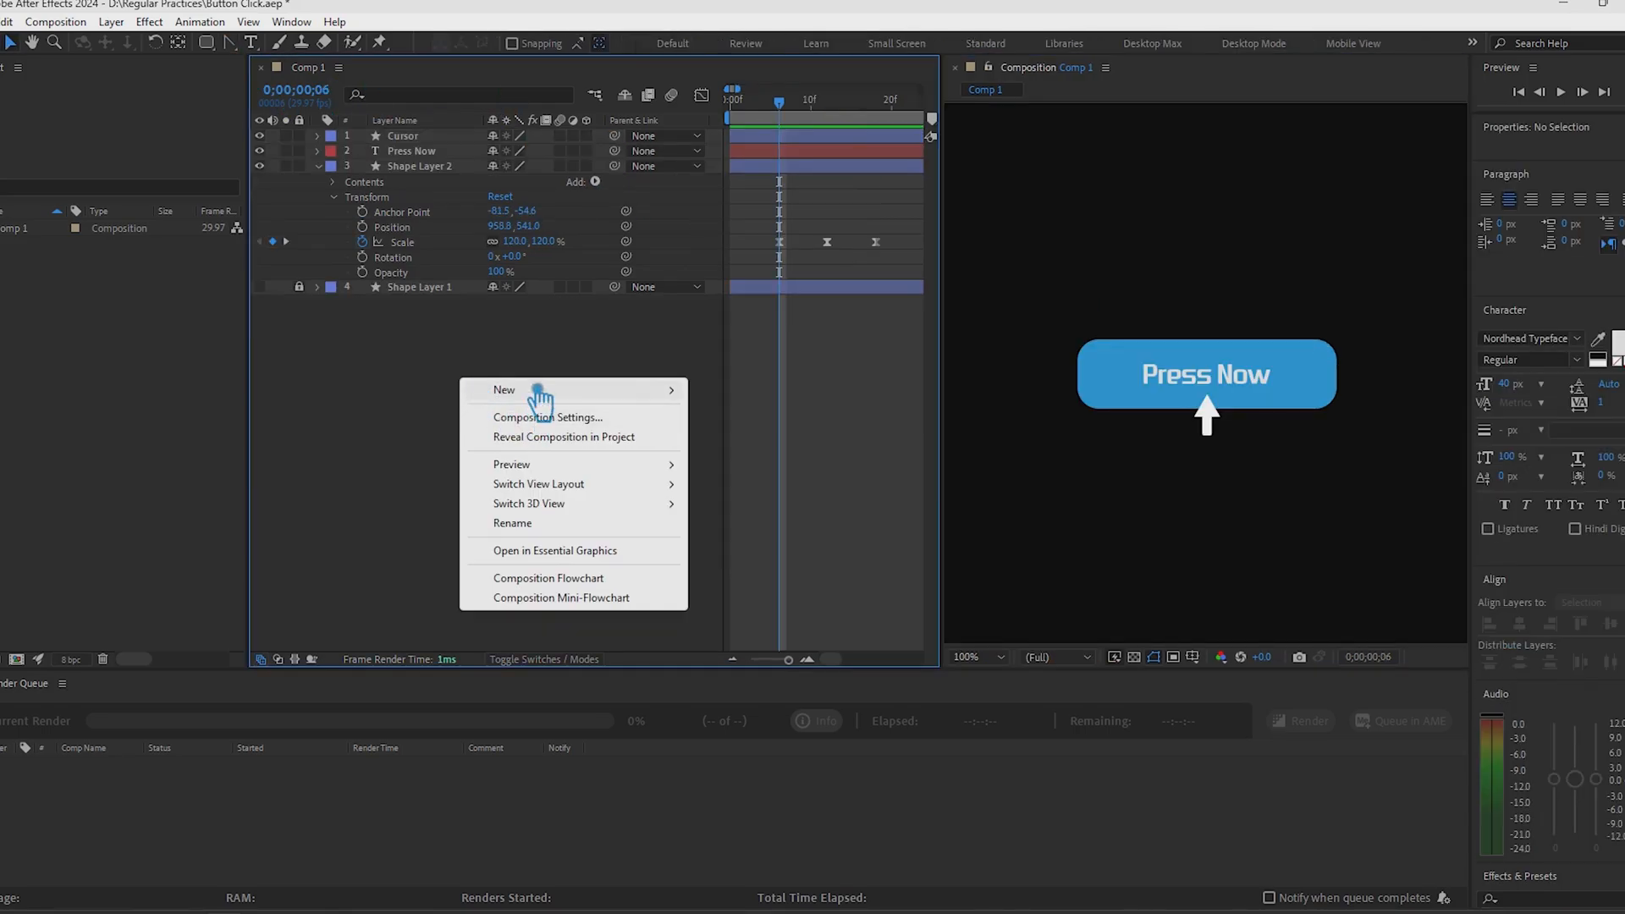
mouse_move(533, 391)
left_click(775, 514)
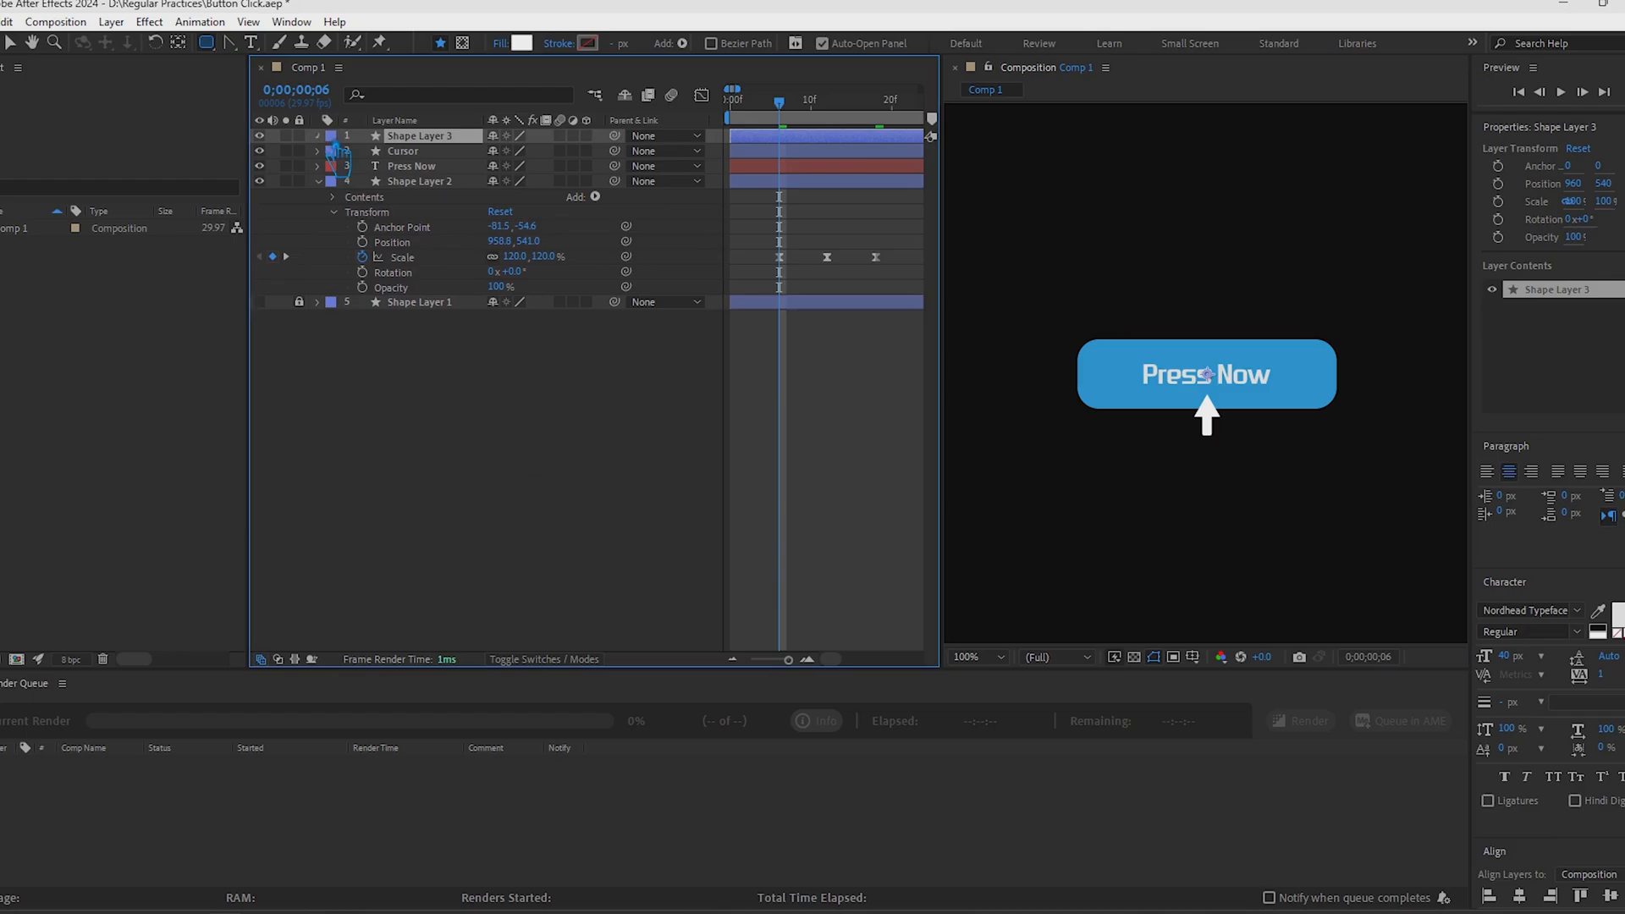
left_click(319, 135)
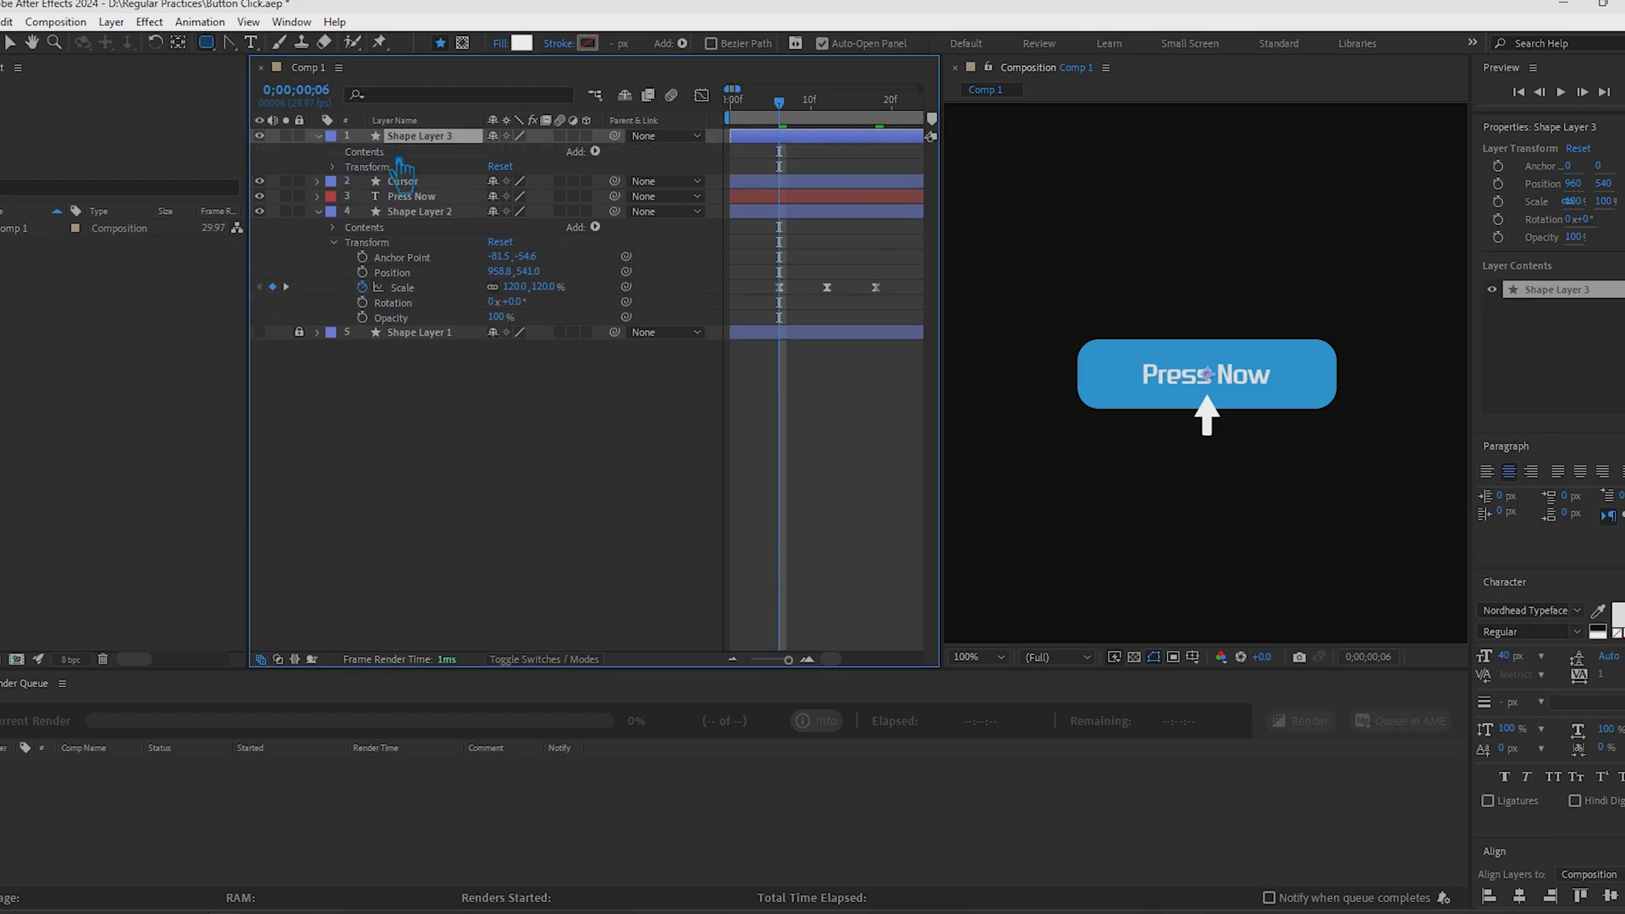
left_click(595, 152)
left_click(649, 204)
left_click(595, 152)
left_click(649, 291)
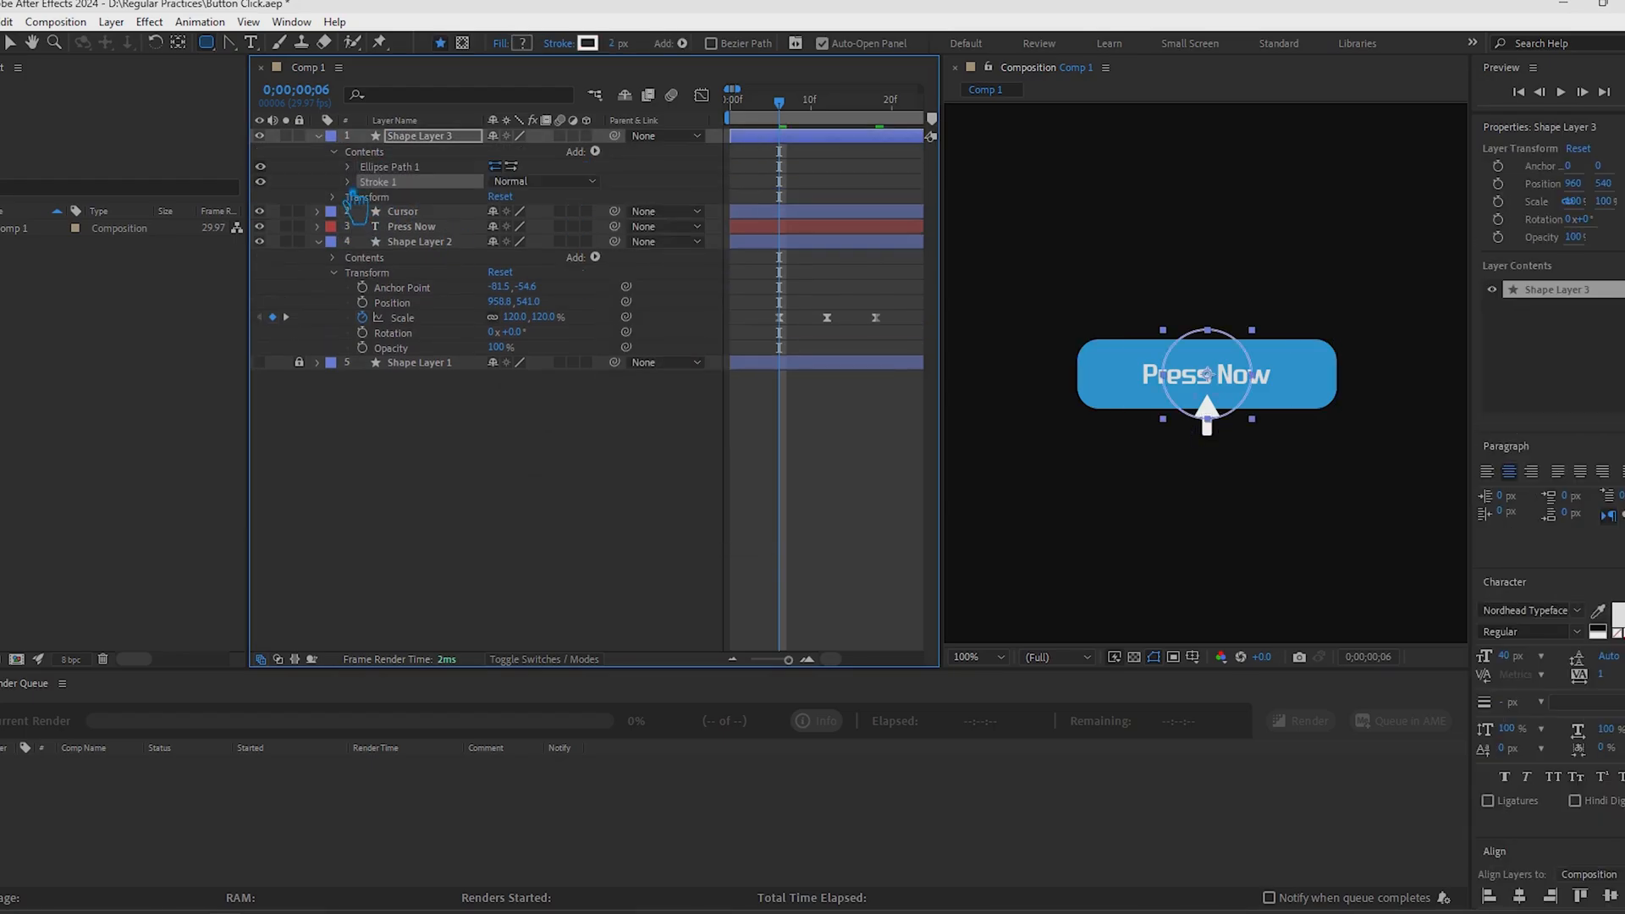
At 0;00;00;06, enable keyframes for the ring layer's Scale and its Stroke Width
left_click(348, 166)
left_click(349, 211)
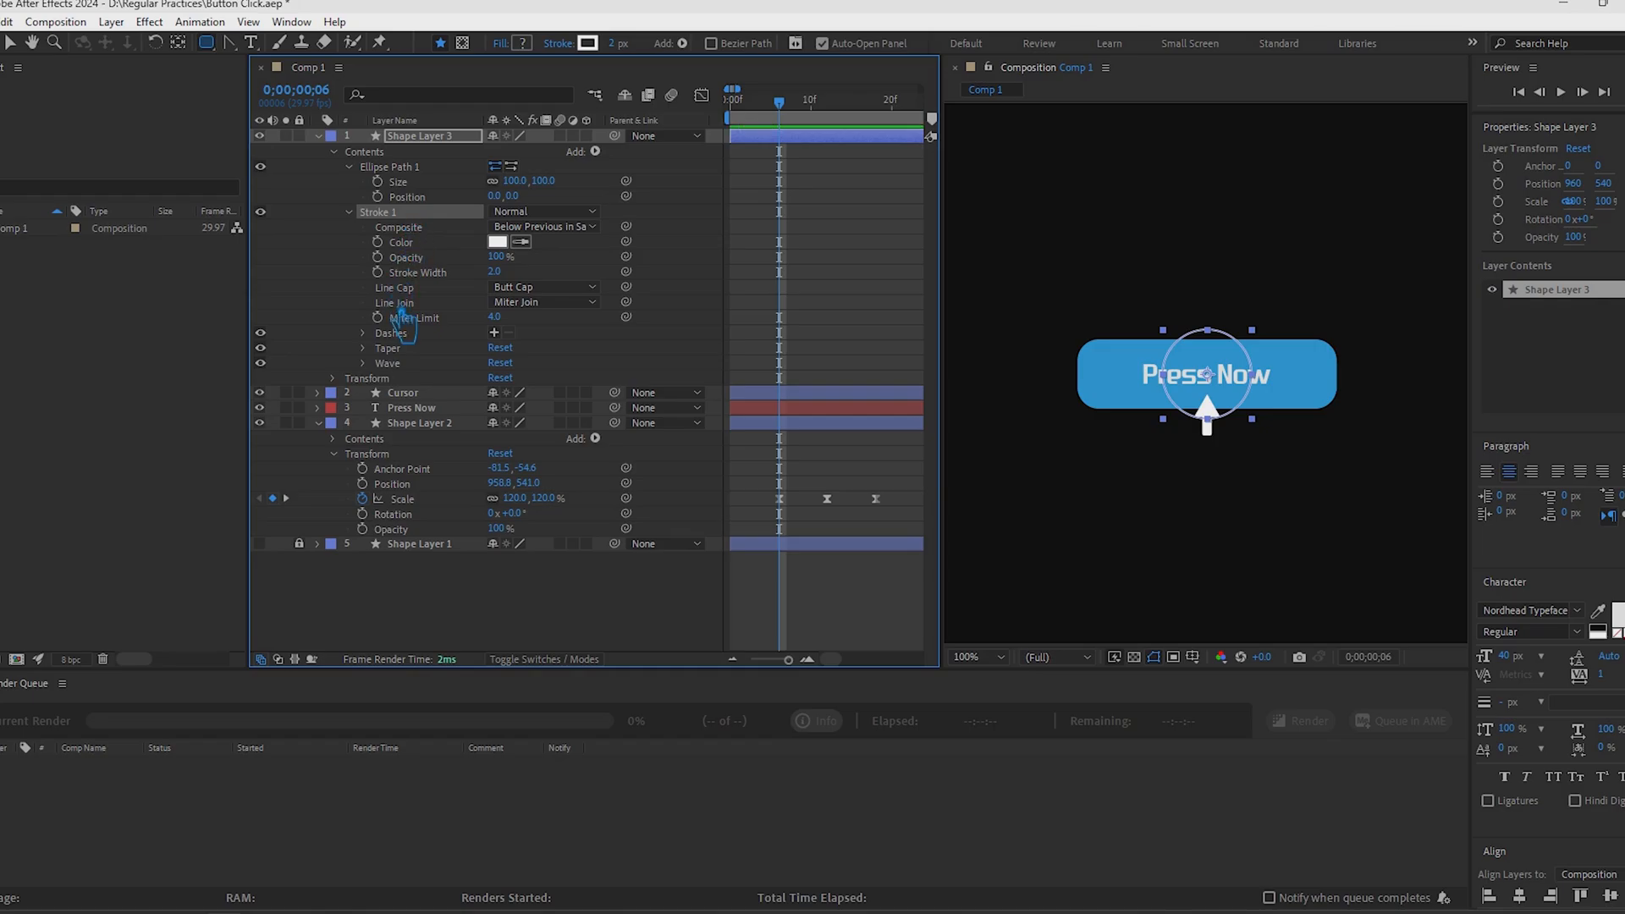
left_click(333, 379)
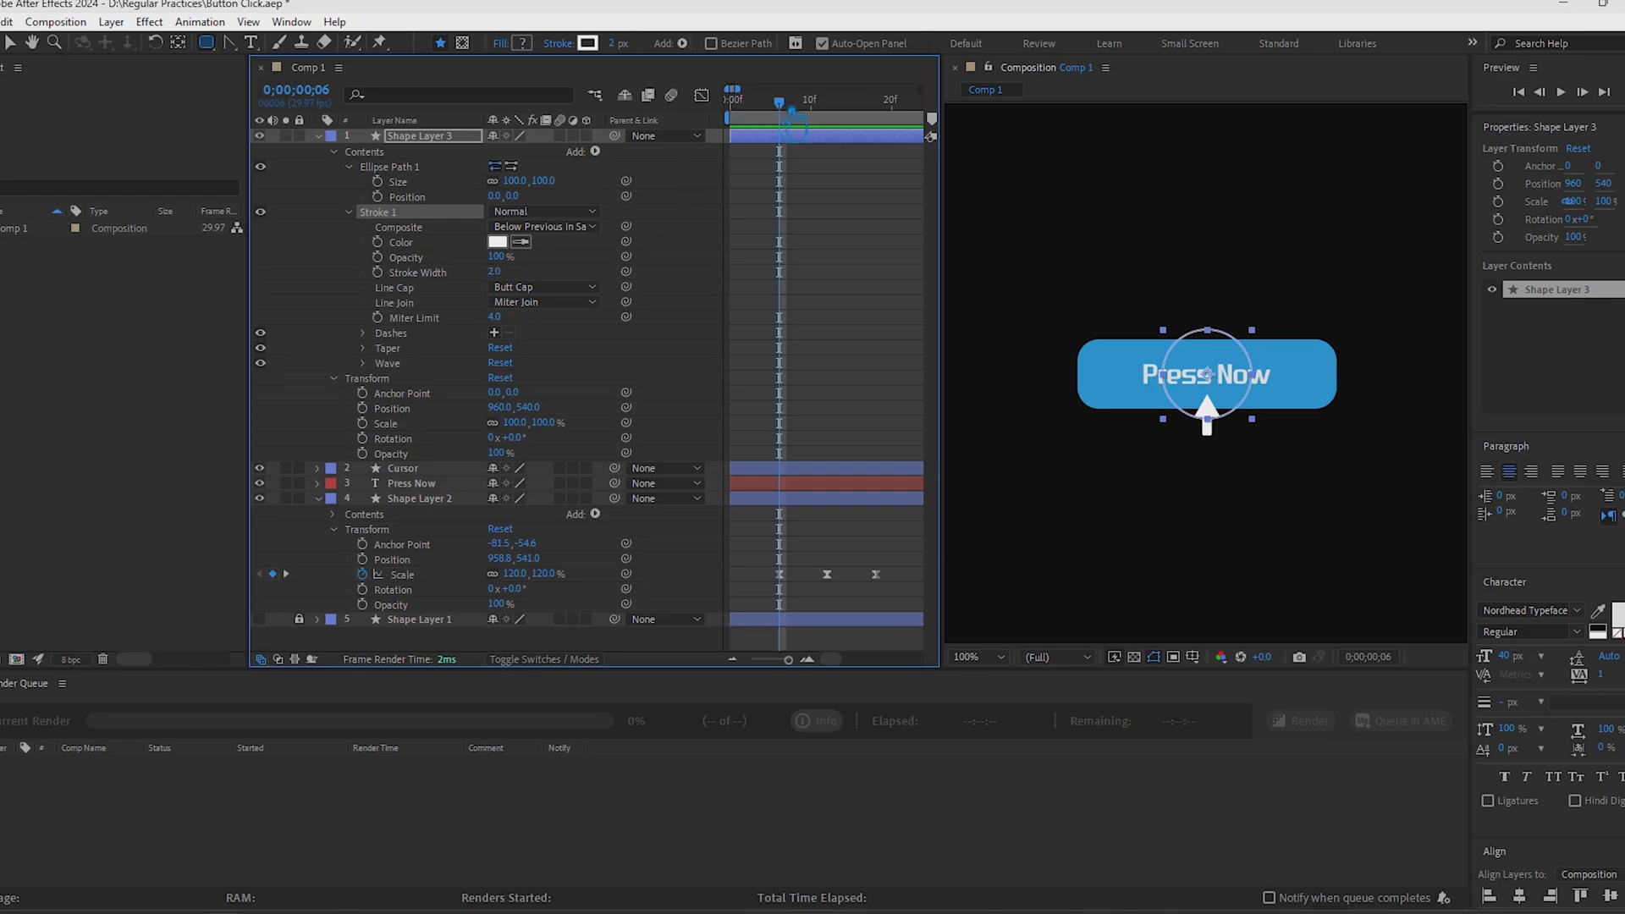
left_click(362, 423)
left_click(378, 273)
At 0;00;00;12, keyframe the ring layer's Scale at 40% and its Stroke Width at 8
left_click_drag(779, 103, 836, 134)
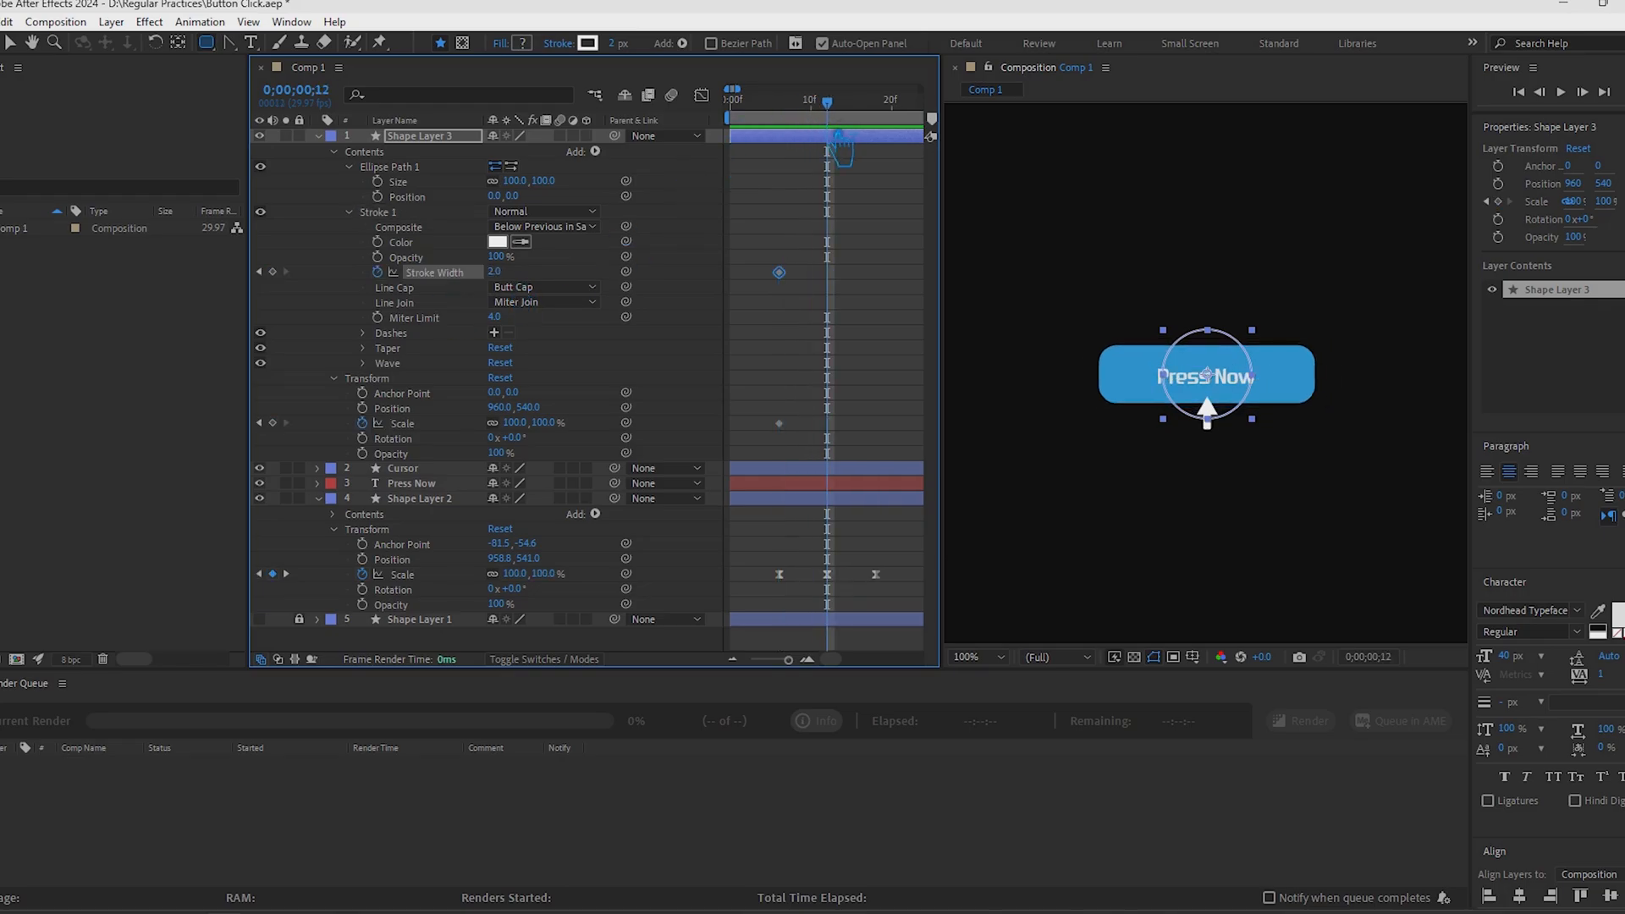
left_click(534, 428)
key("Return")
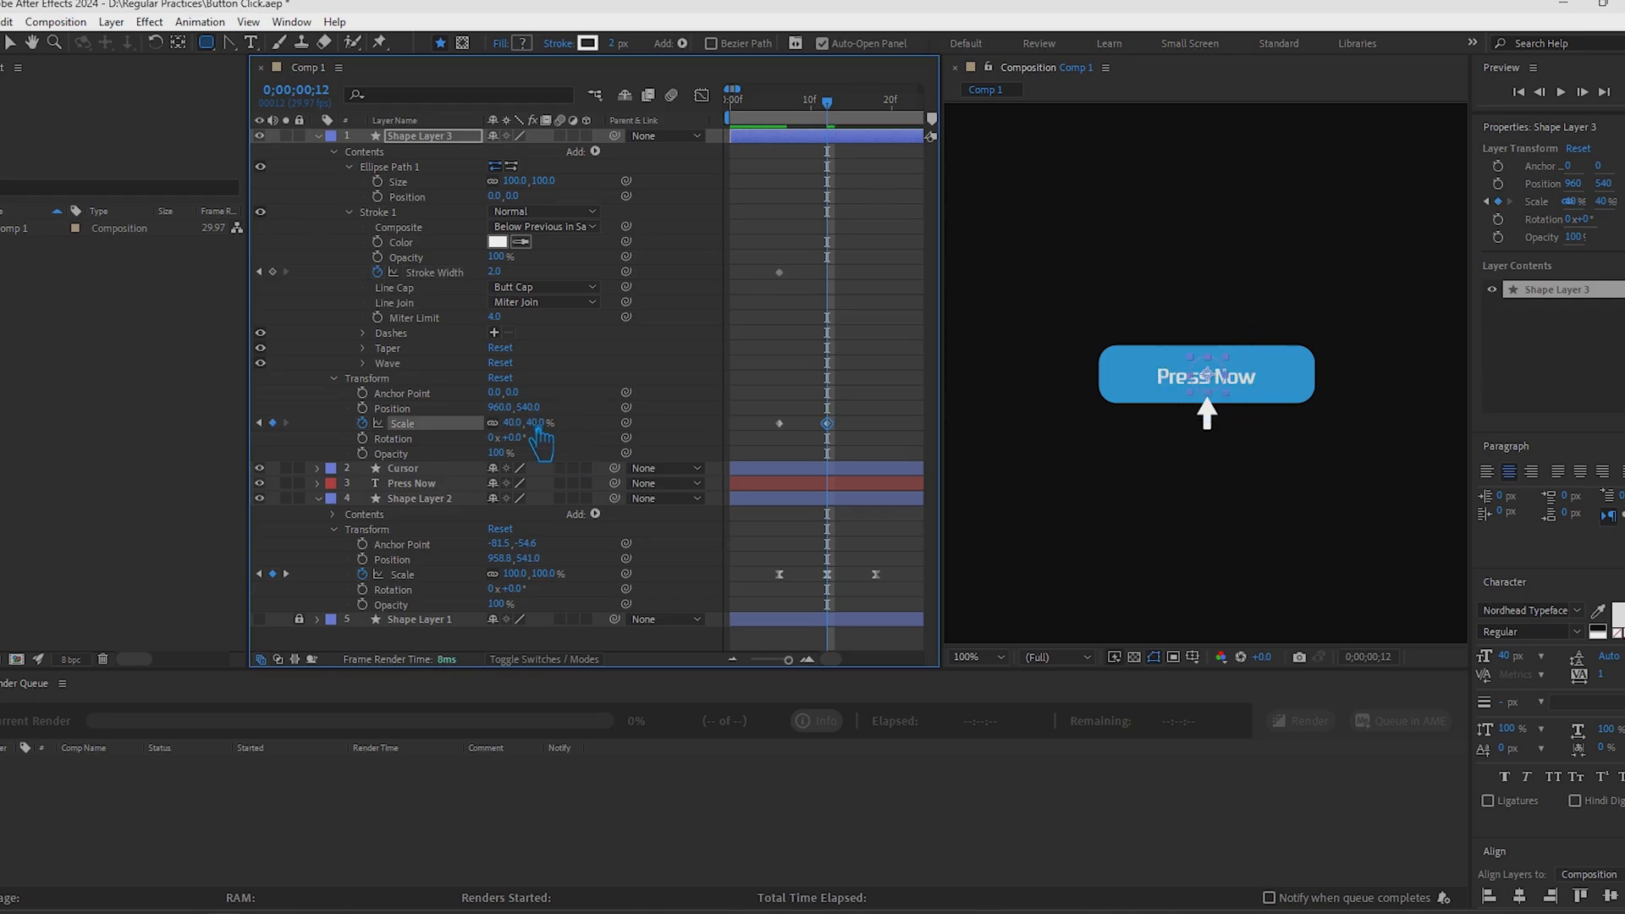
left_click(505, 273)
type("6")
key("Return")
key("F2")
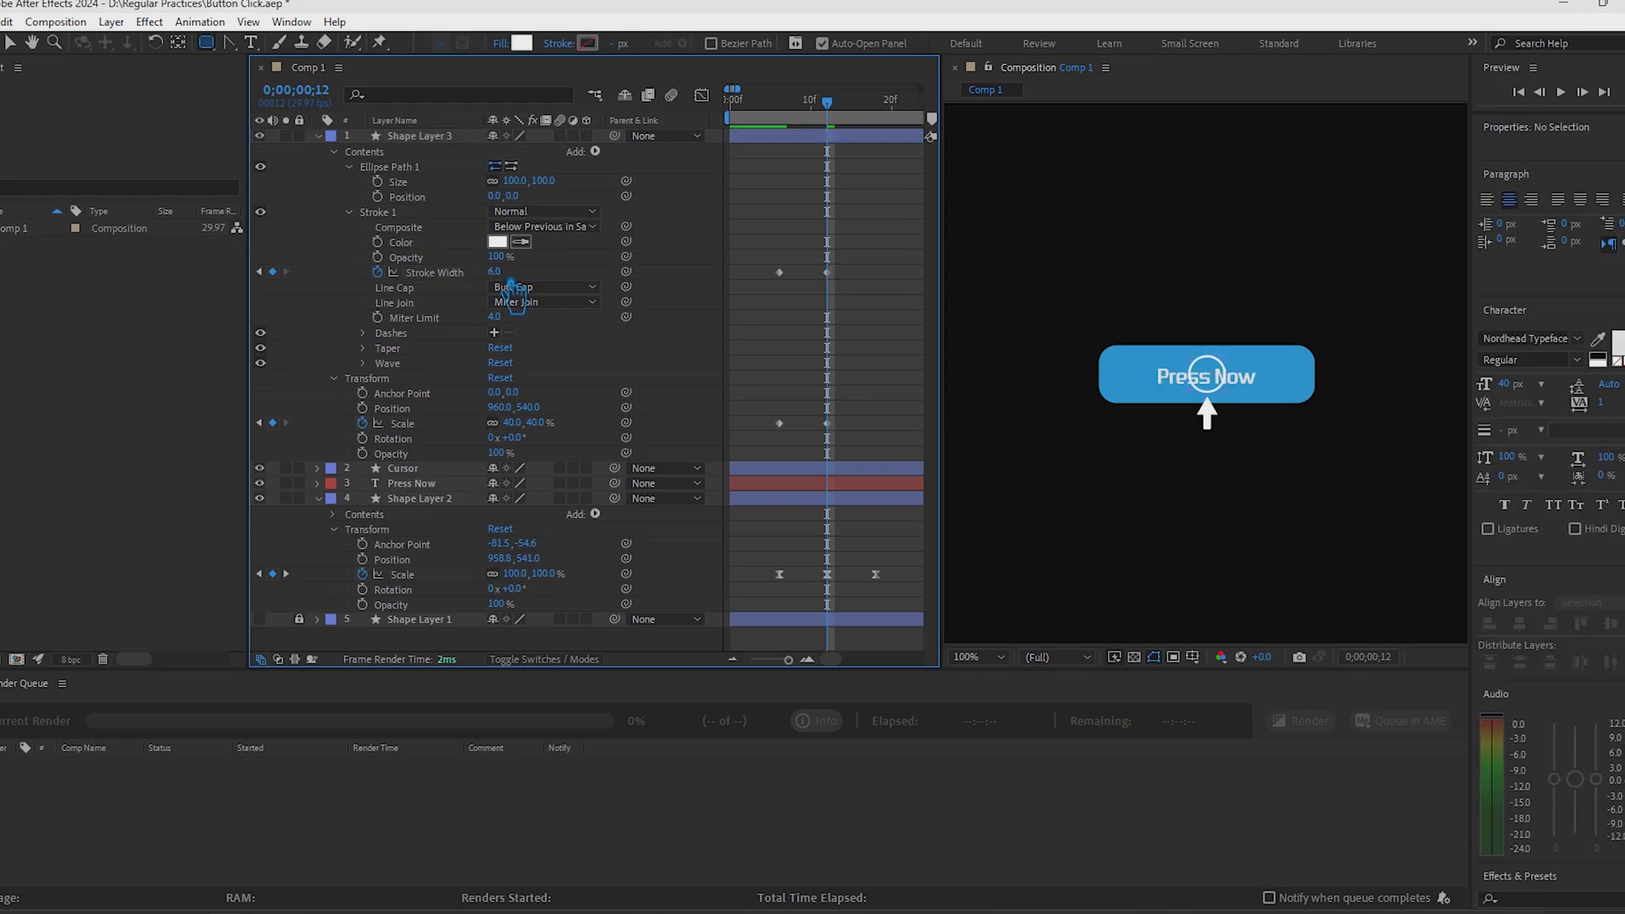
left_click(509, 285)
type("10")
key("Return")
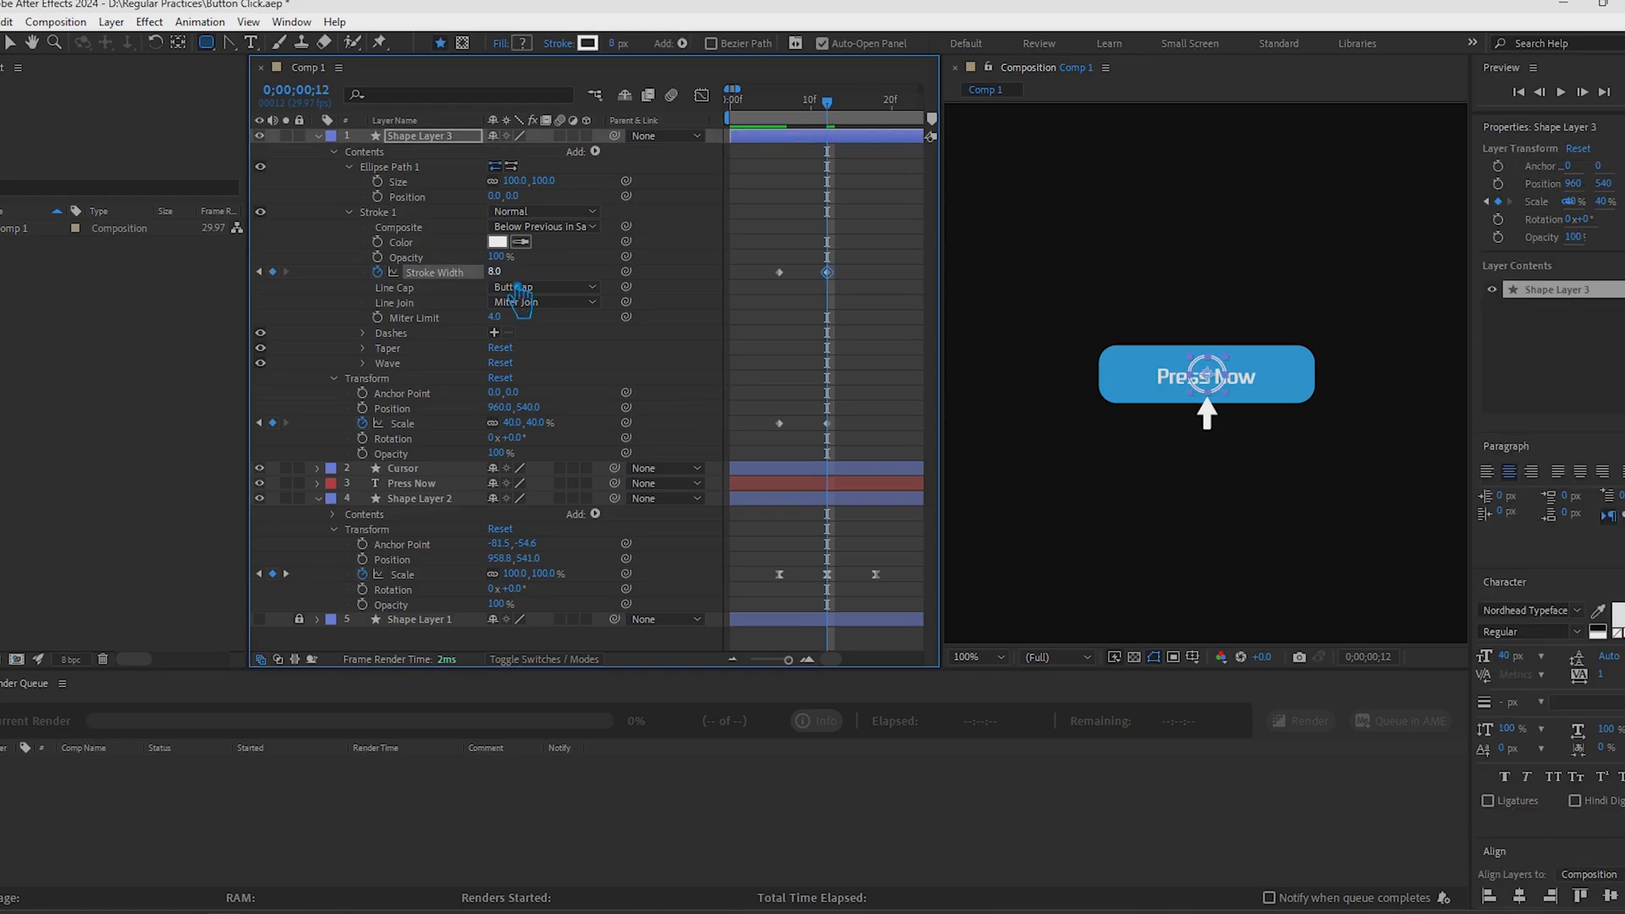
Copy the ring's first Stroke Width keyframe to 0;00;00;18 and preview the animation
left_click_drag(828, 103, 896, 127)
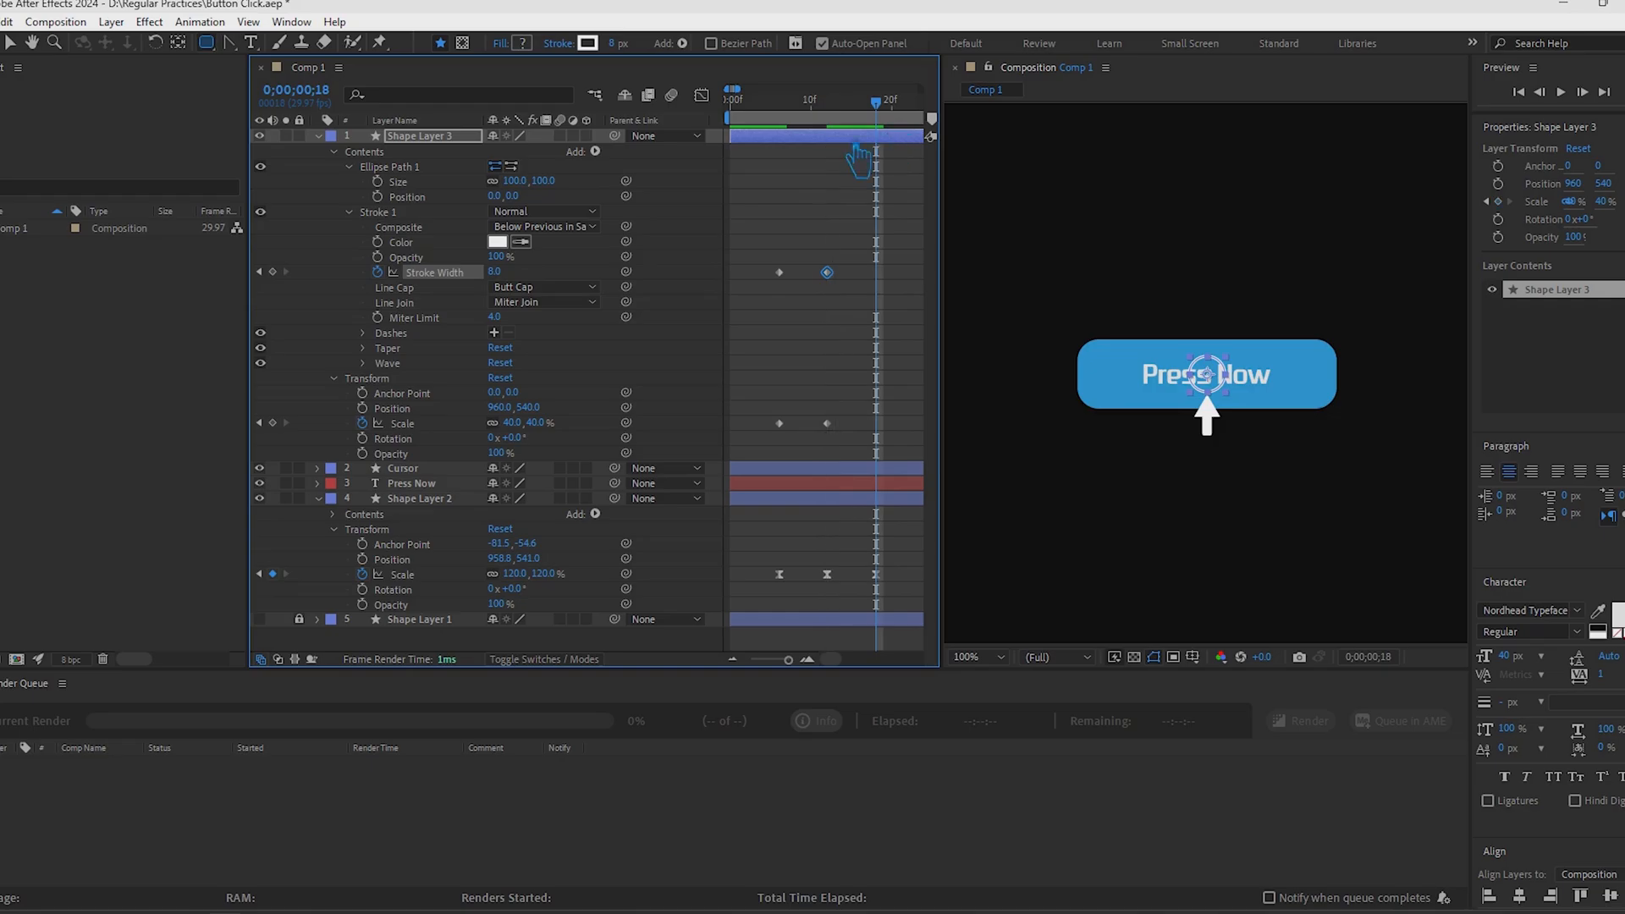
left_click(779, 272)
key("ctrl+c")
key("ctrl+v")
mouse_move(885, 107)
left_mouse_down()
mouse_move(774, 135)
mouse_move(902, 145)
mouse_move(888, 151)
left_mouse_up()
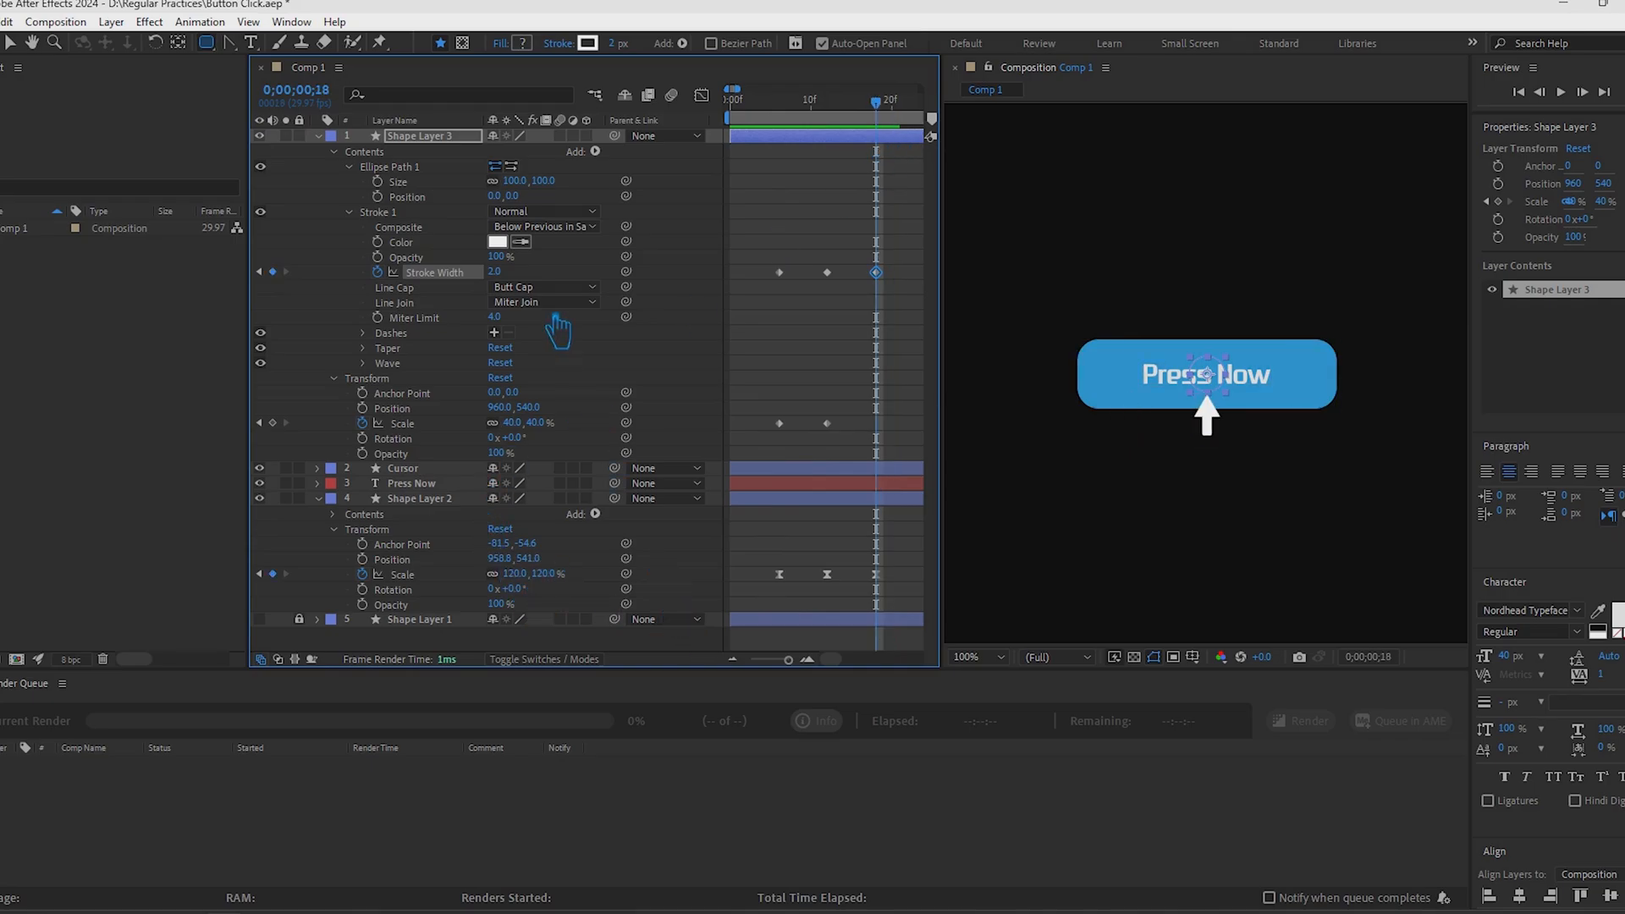
key("space")
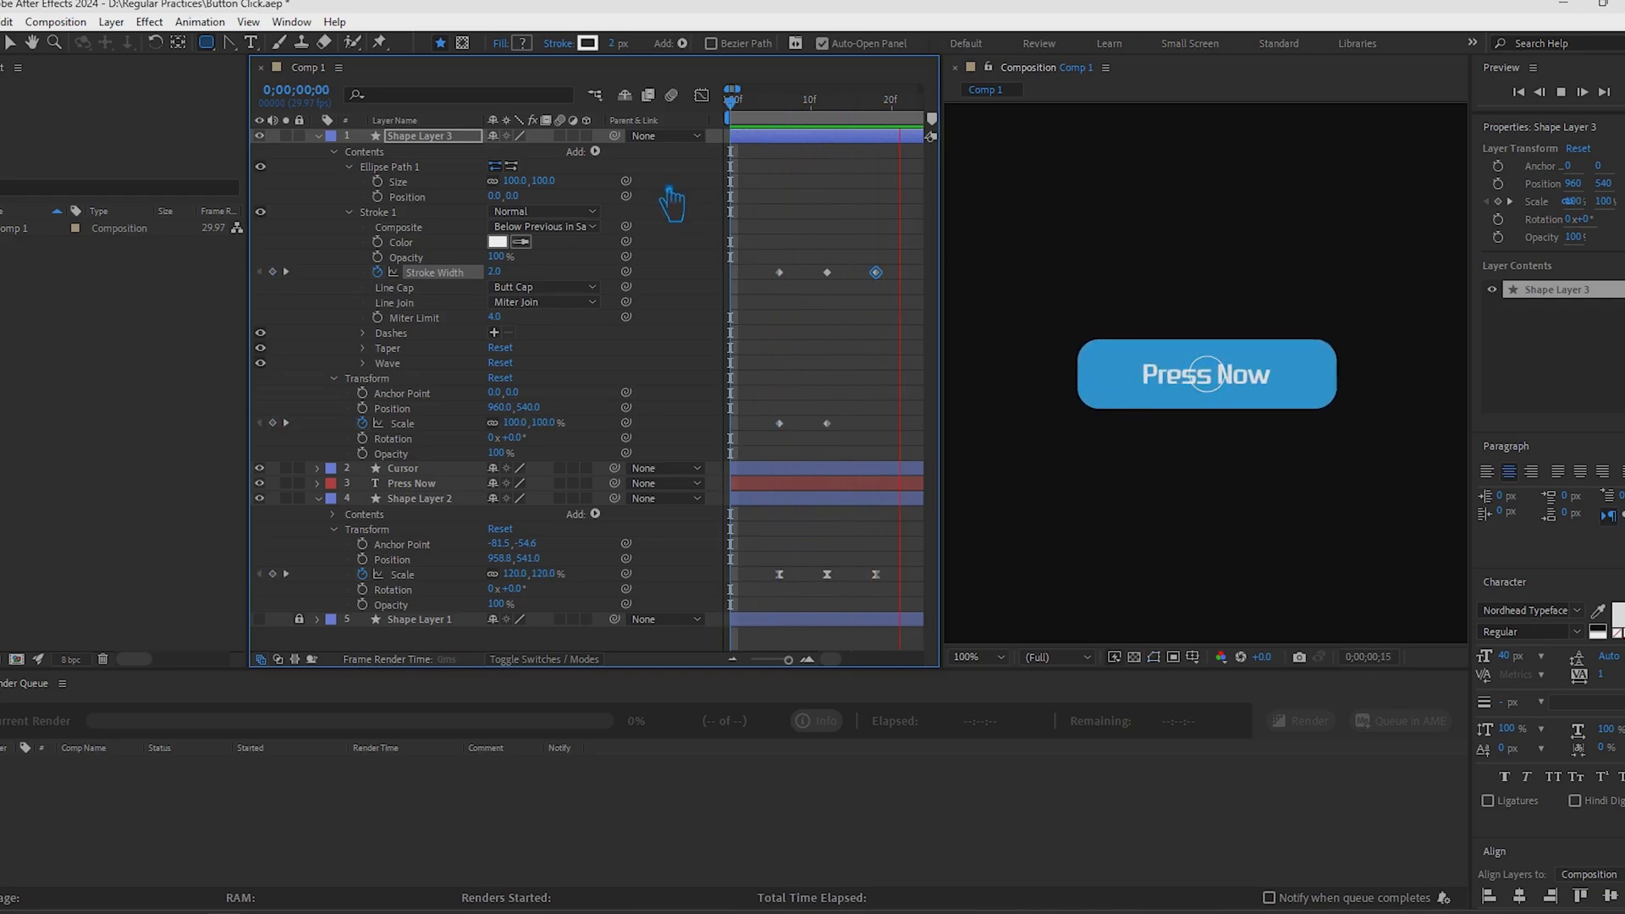
key("space")
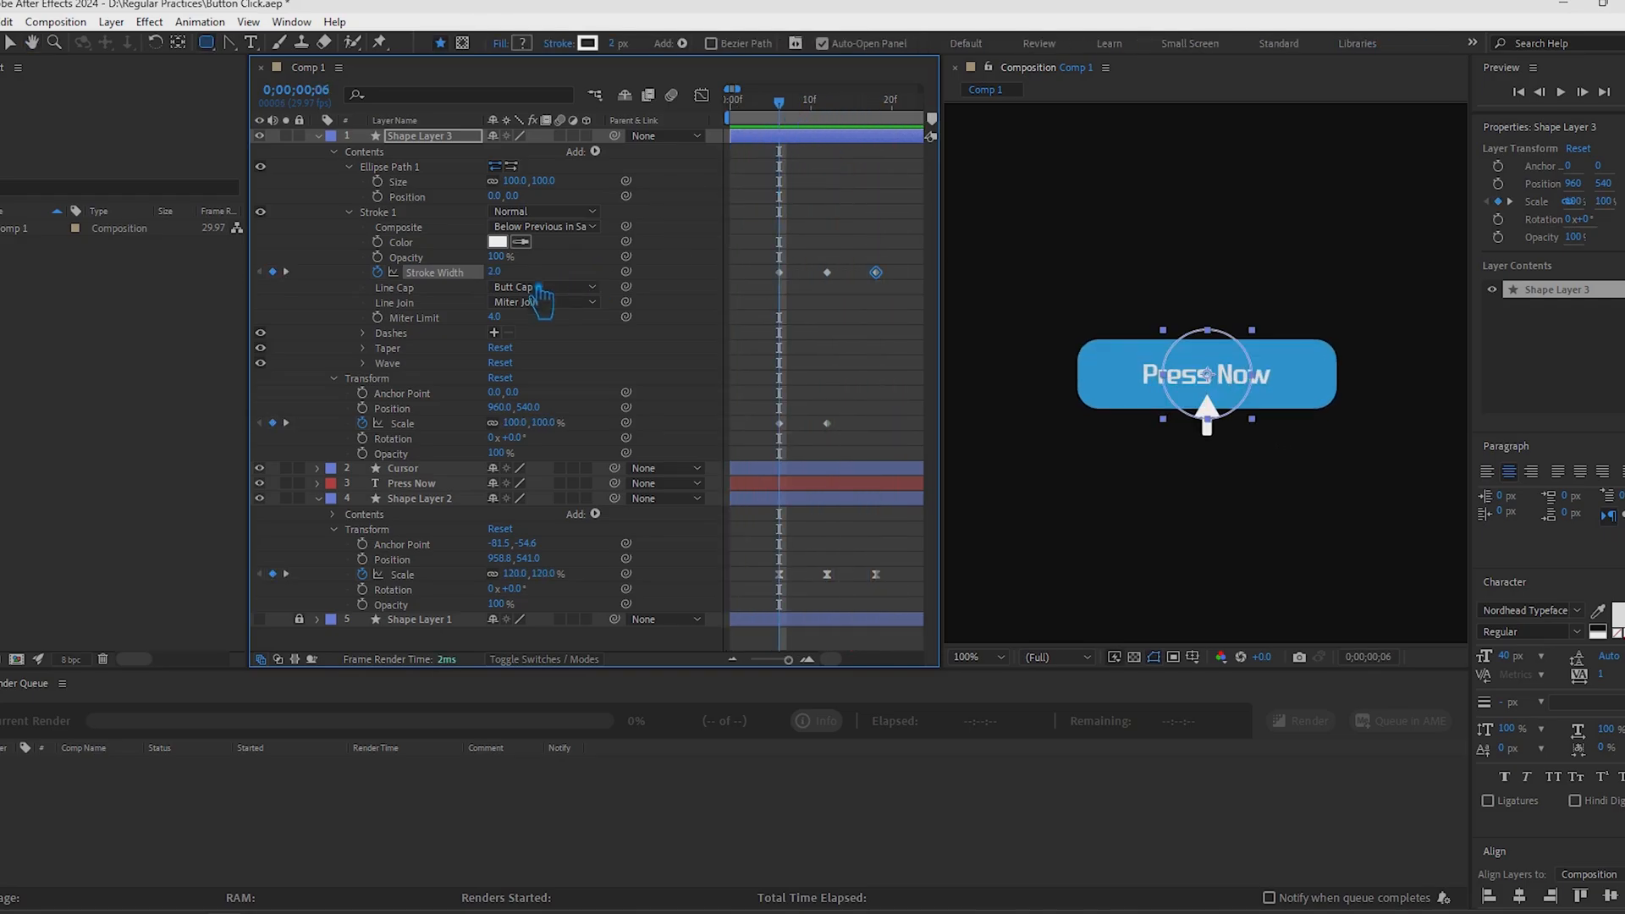
Set the ring's Stroke Width to 0 at both 0;00;00;06 and 0;00;00;18, and play back the animation
left_click(500, 271)
type("0")
key("Return")
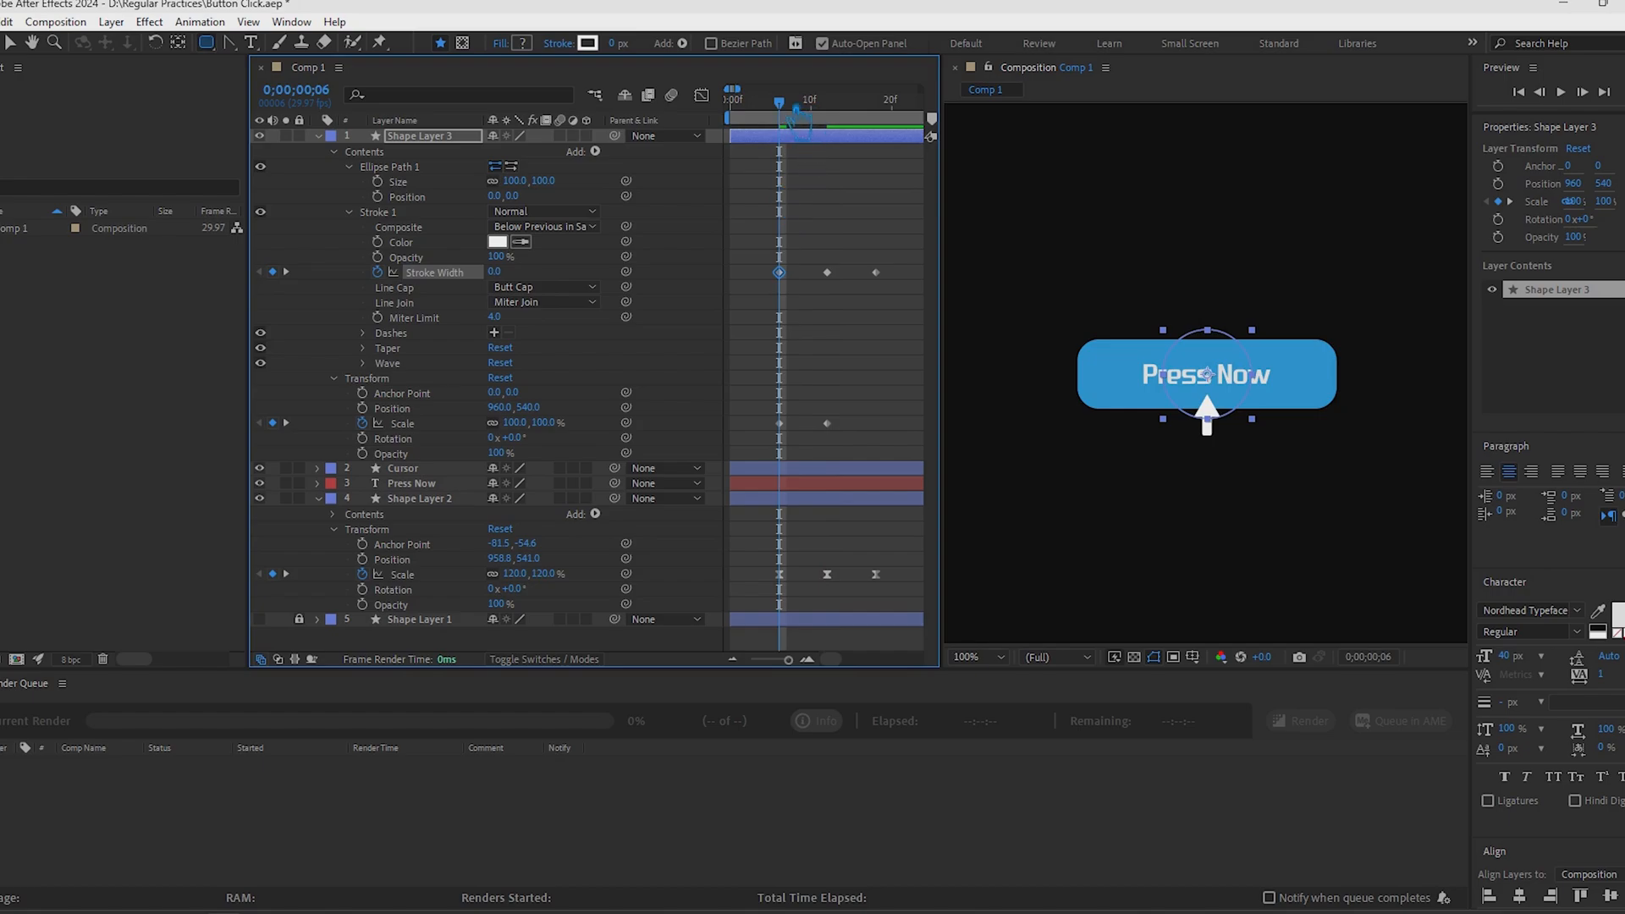
left_click(851, 105)
mouse_move(855, 139)
left_mouse_down()
mouse_move(837, 141)
mouse_move(881, 142)
left_mouse_up()
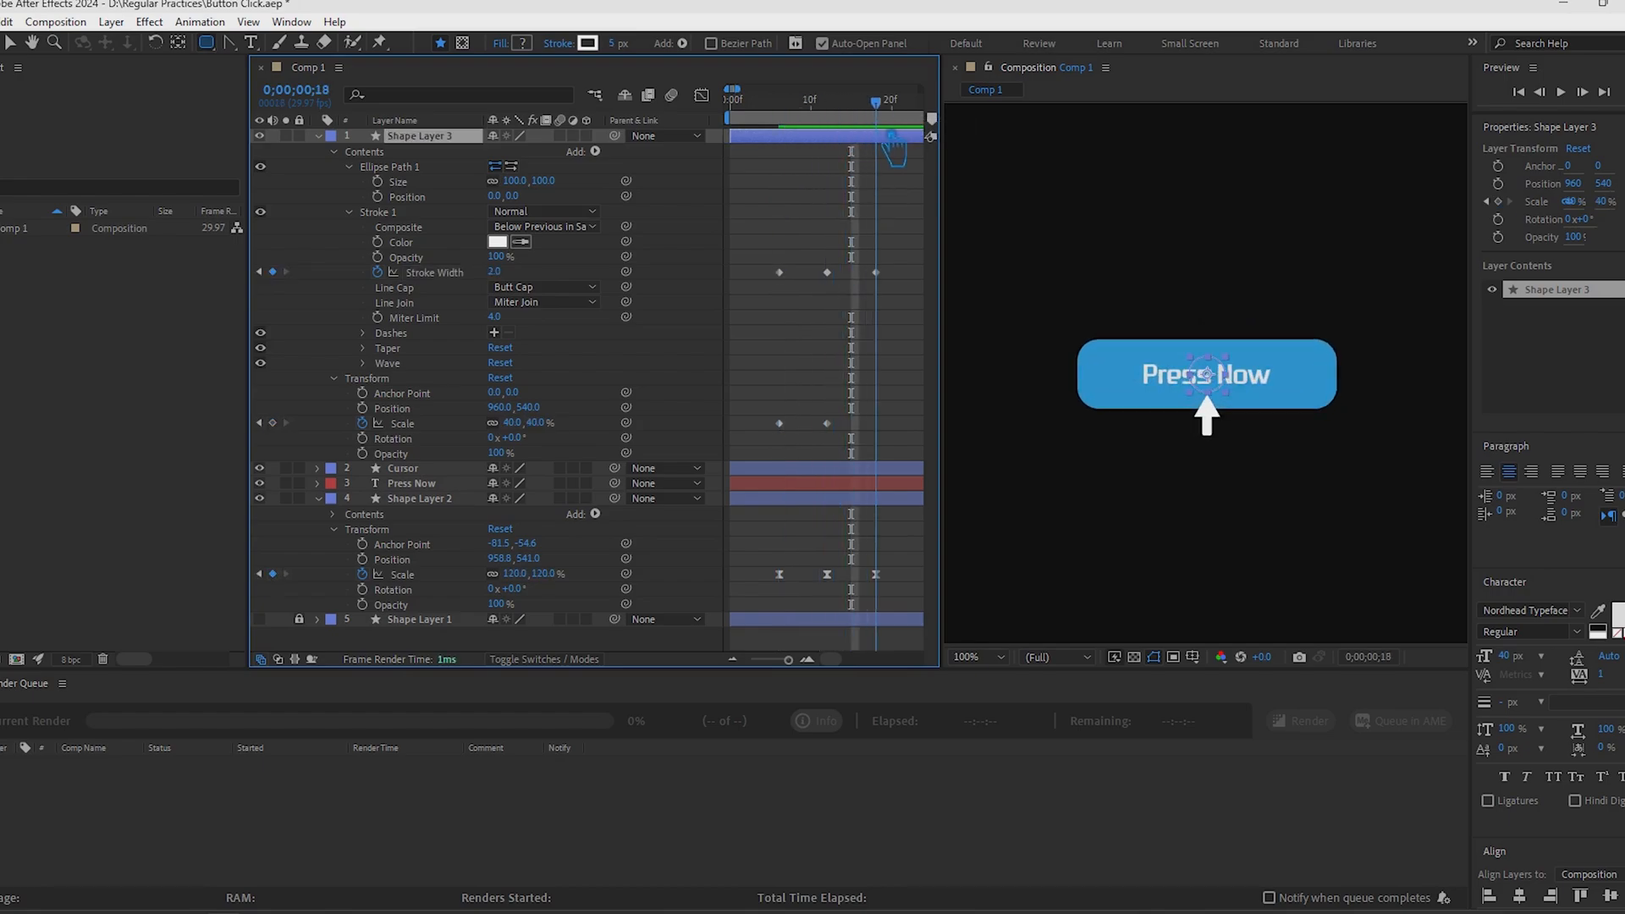
key("k")
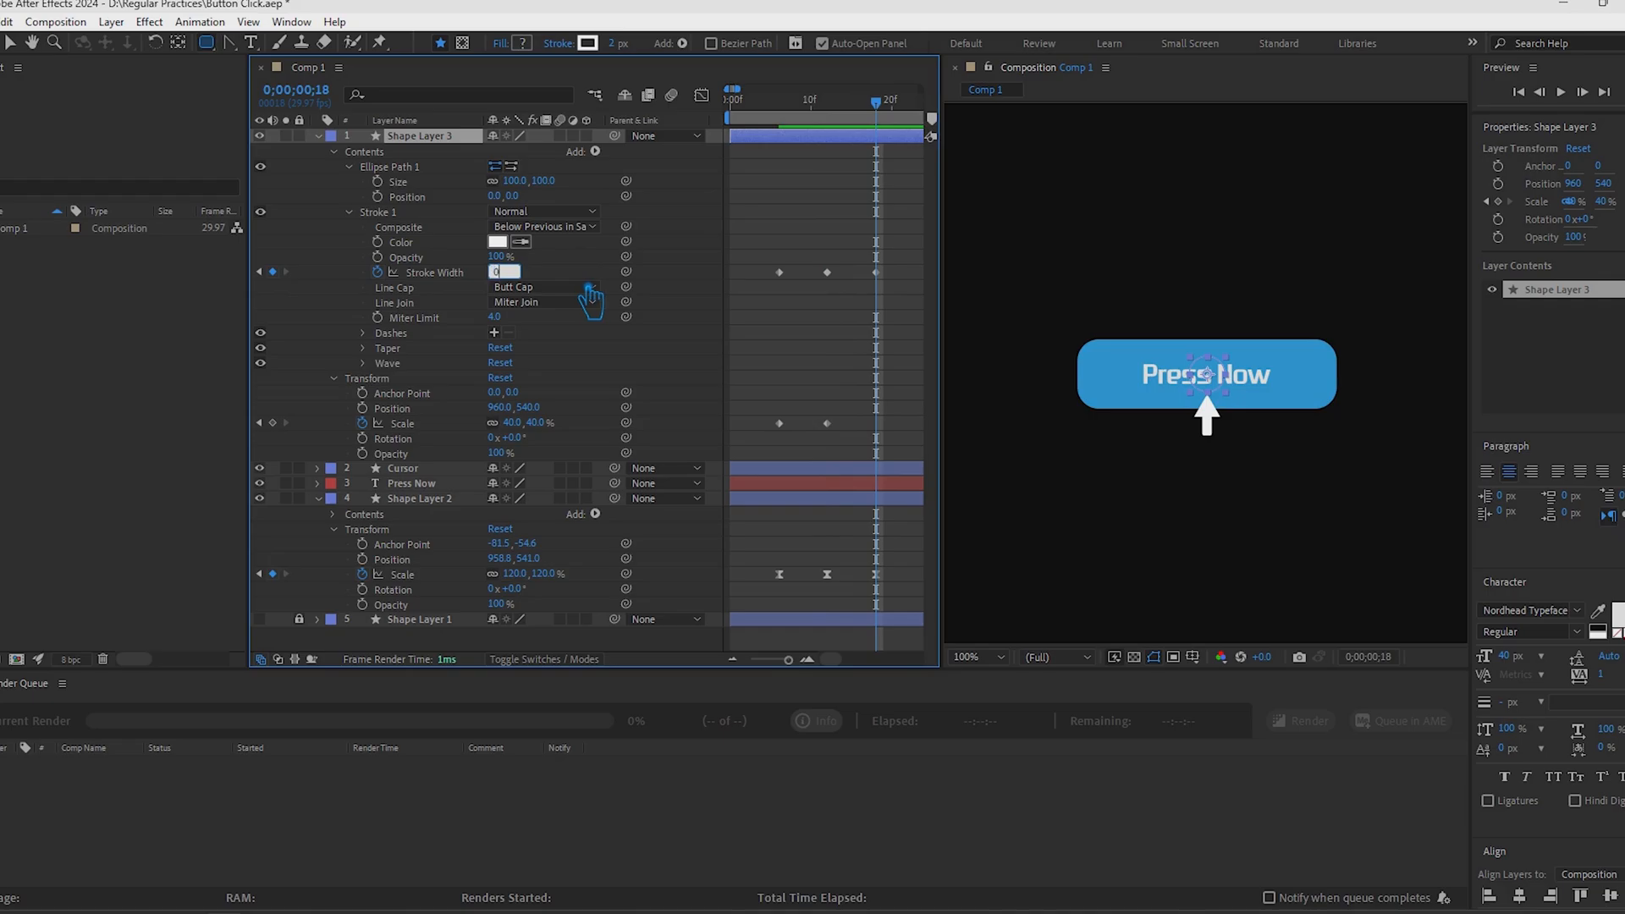
left_click(816, 362)
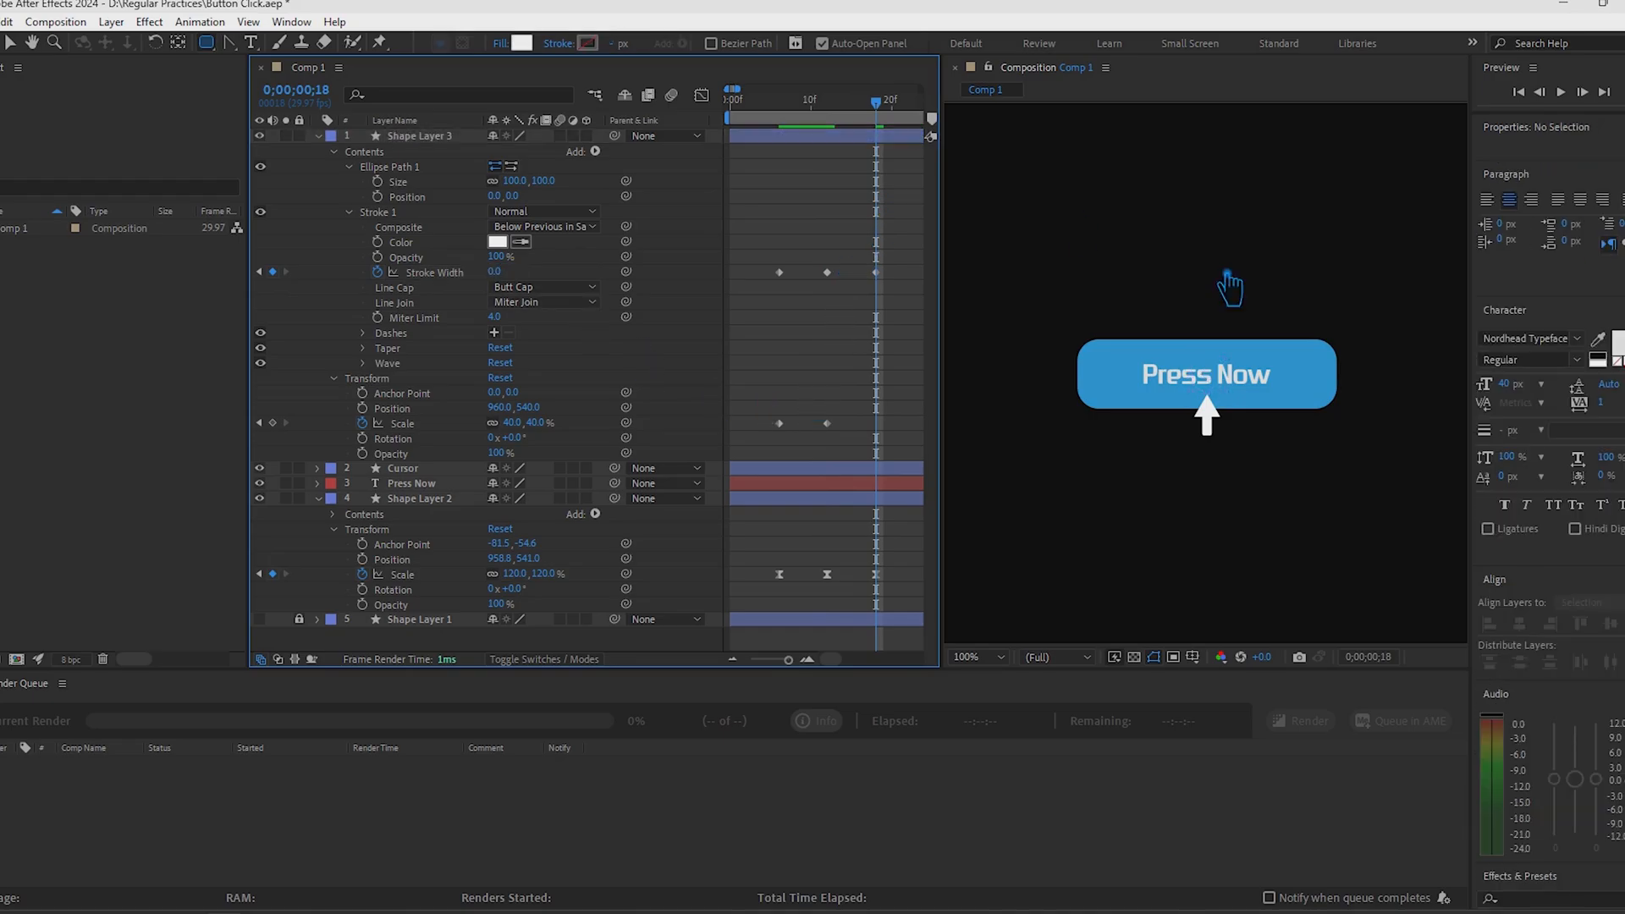
left_click(1563, 92)
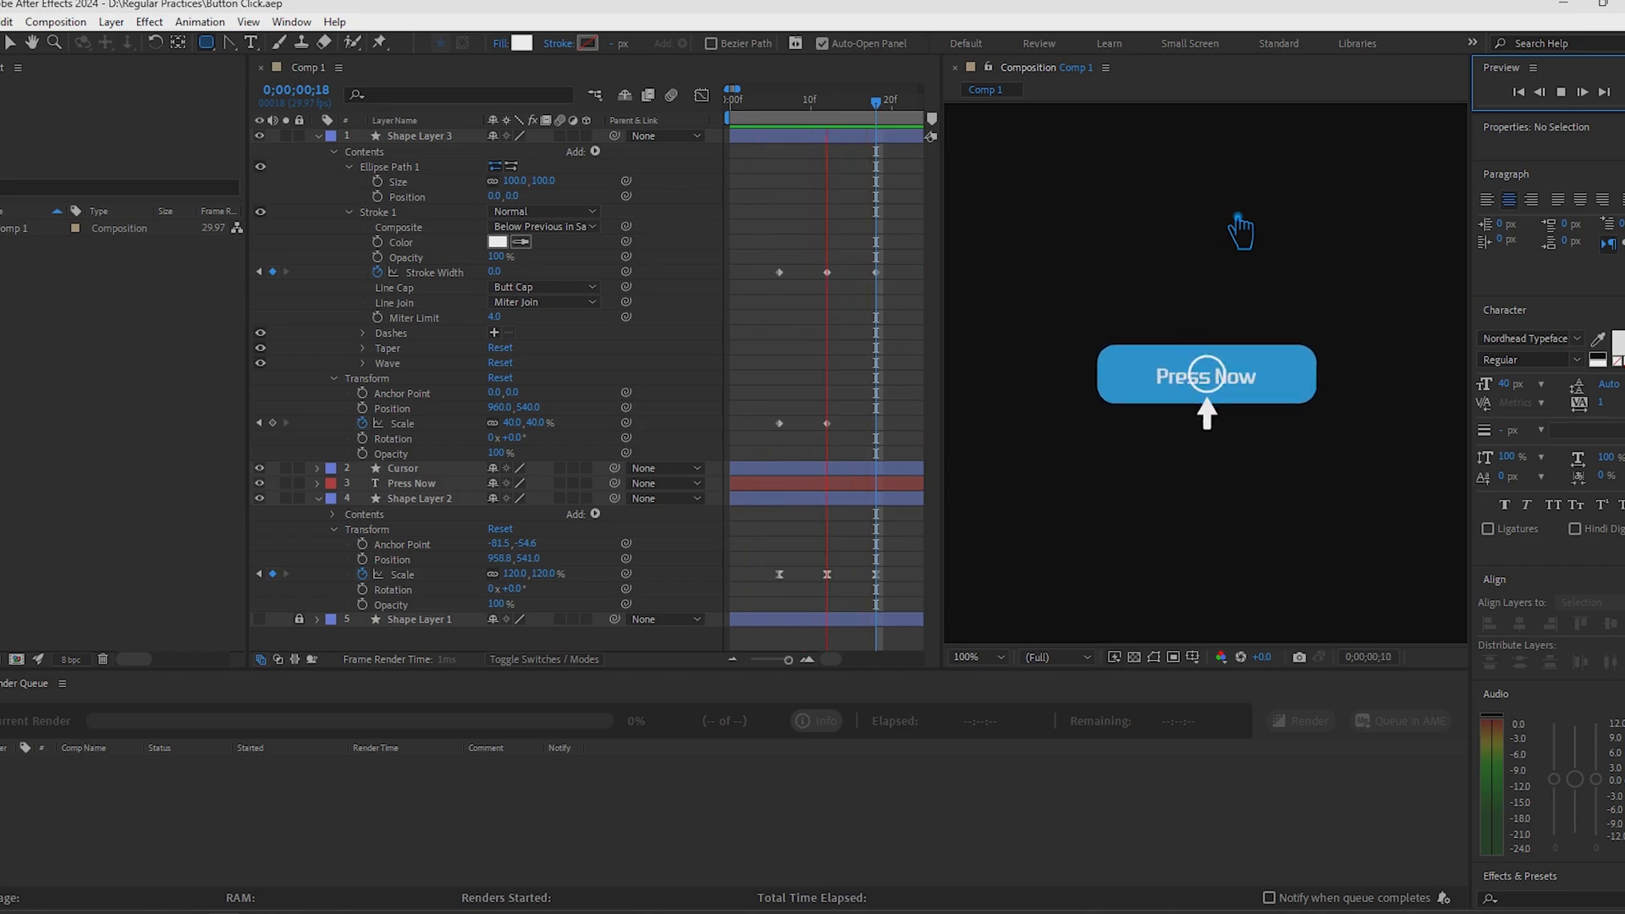
left_click(841, 154)
At 0;00;00;18, keyframe the ring layer's Scale at 150% and play back the expanding ring
left_click_drag(840, 154, 891, 167)
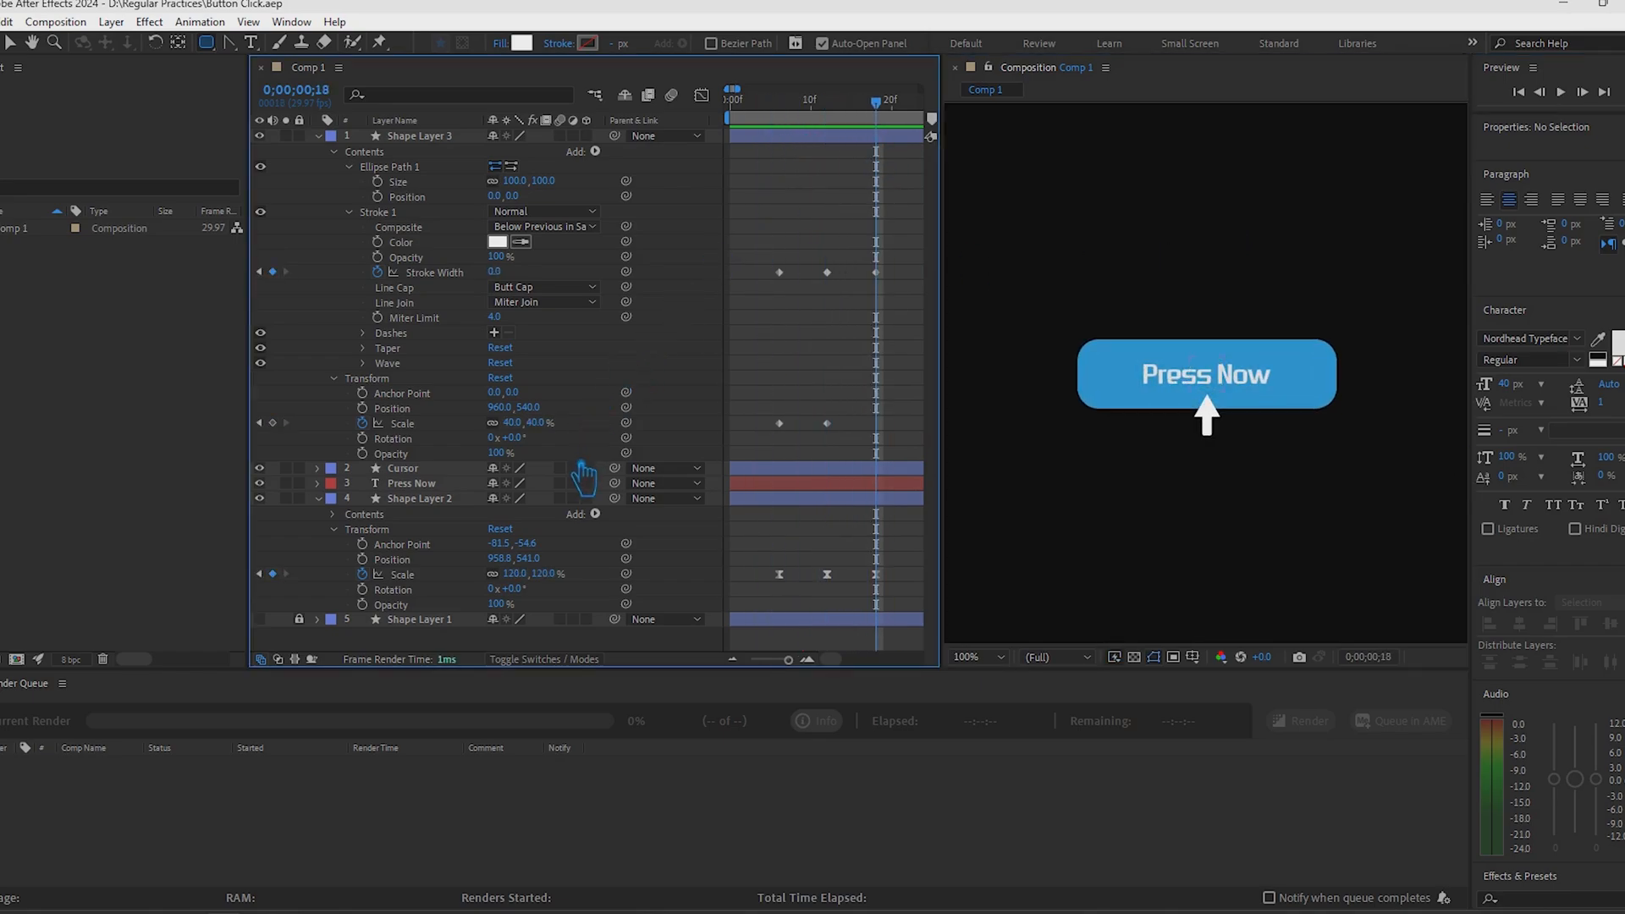
left_click(513, 422)
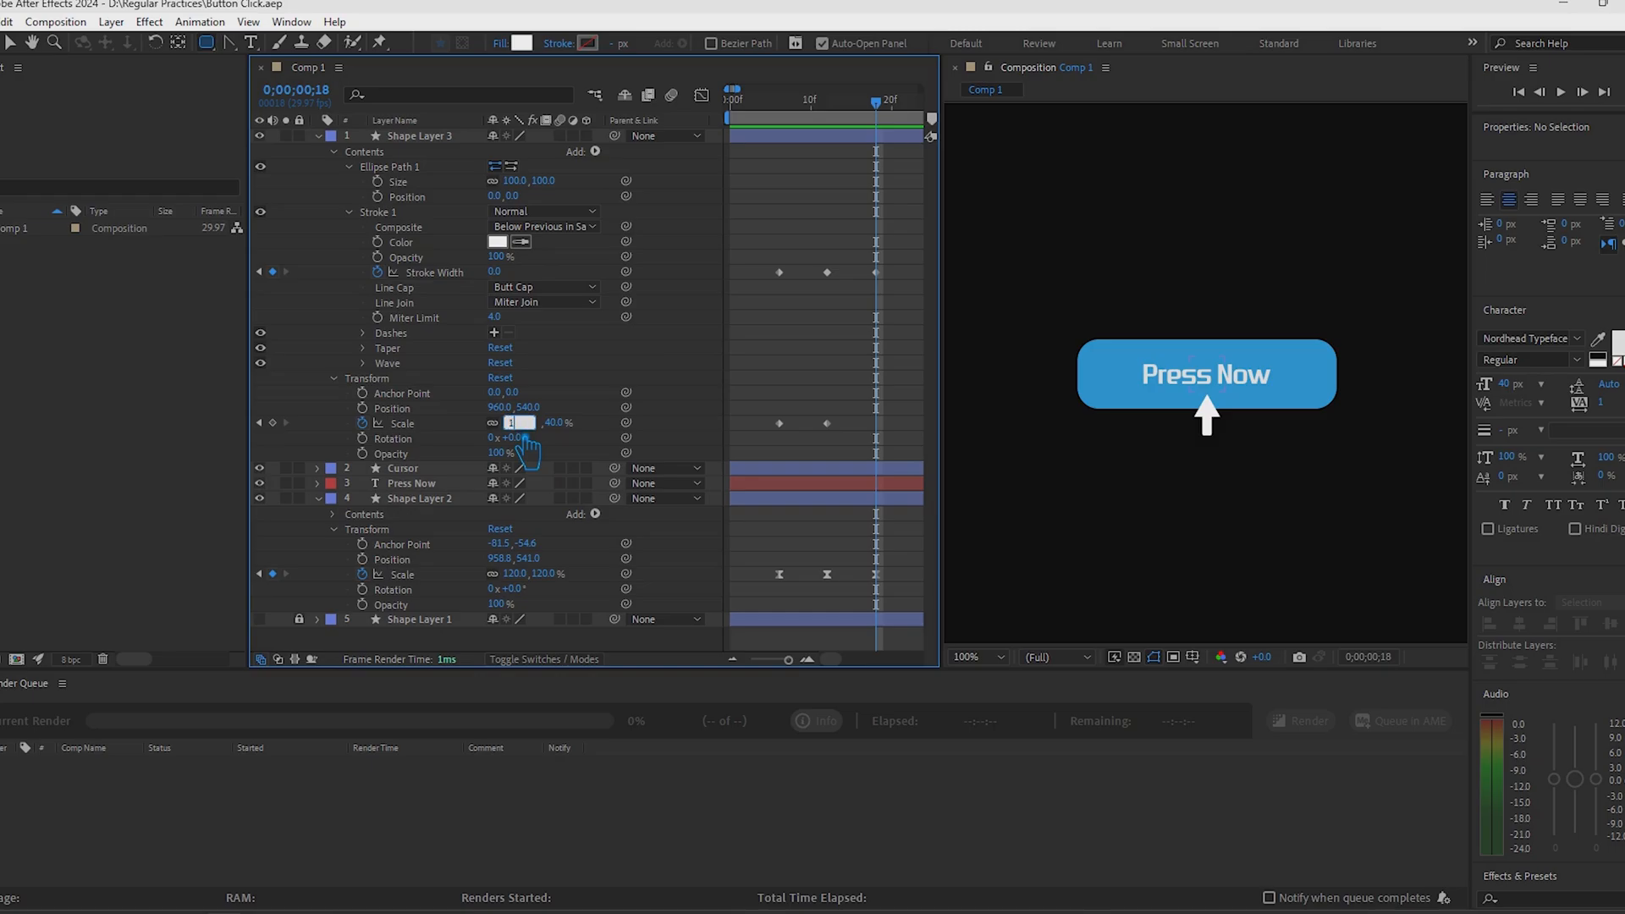
key("Return")
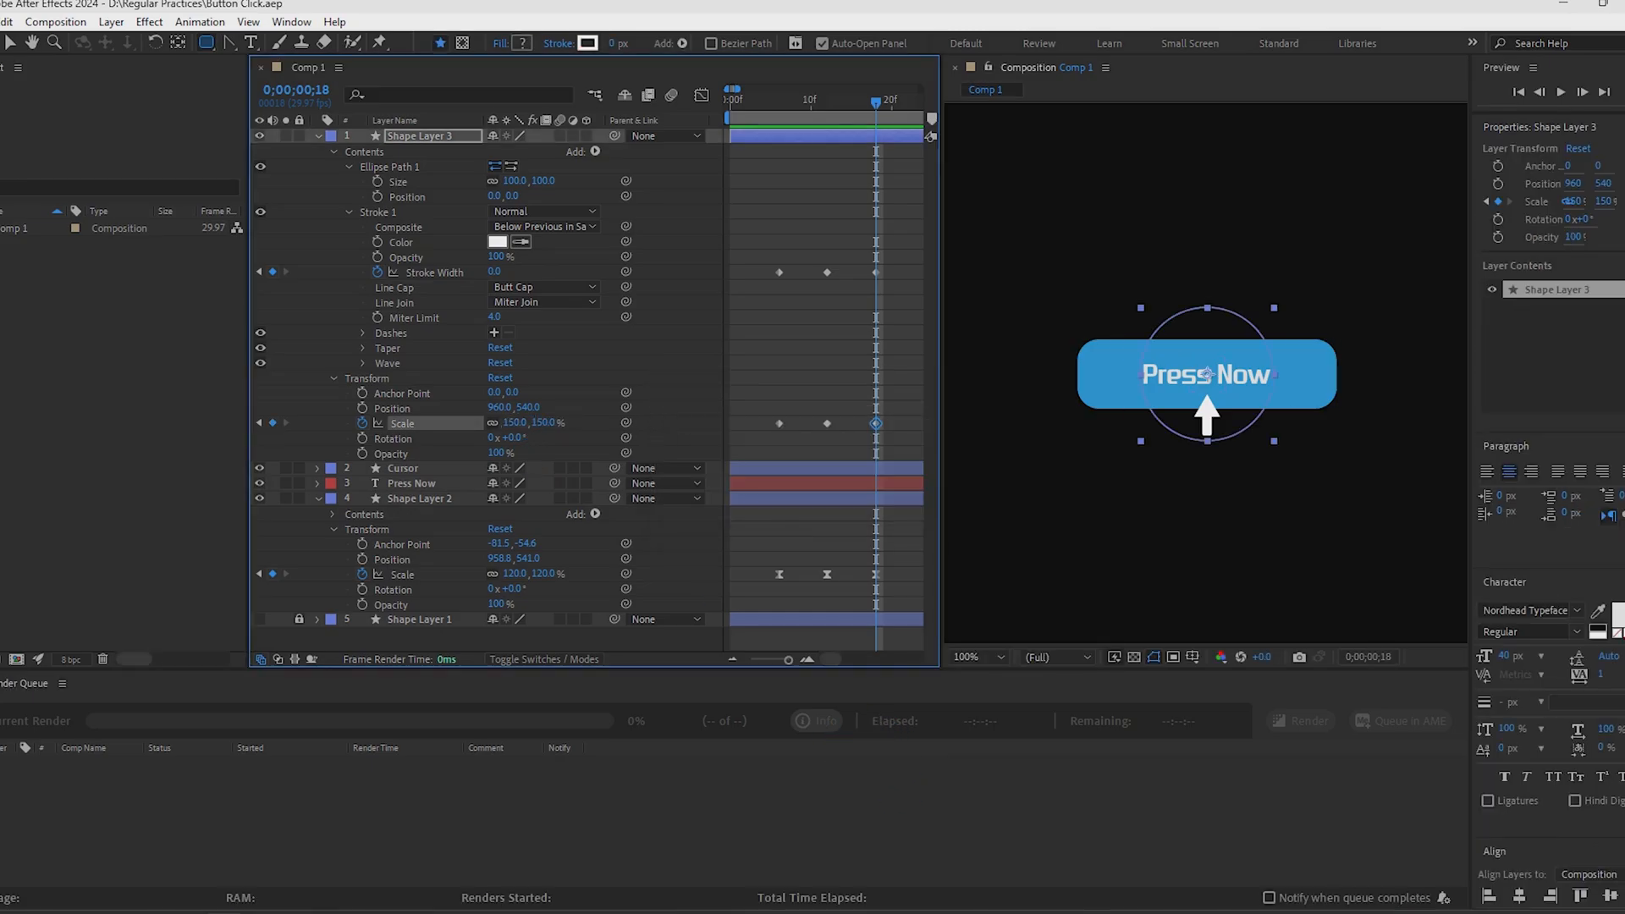
left_click(1562, 93)
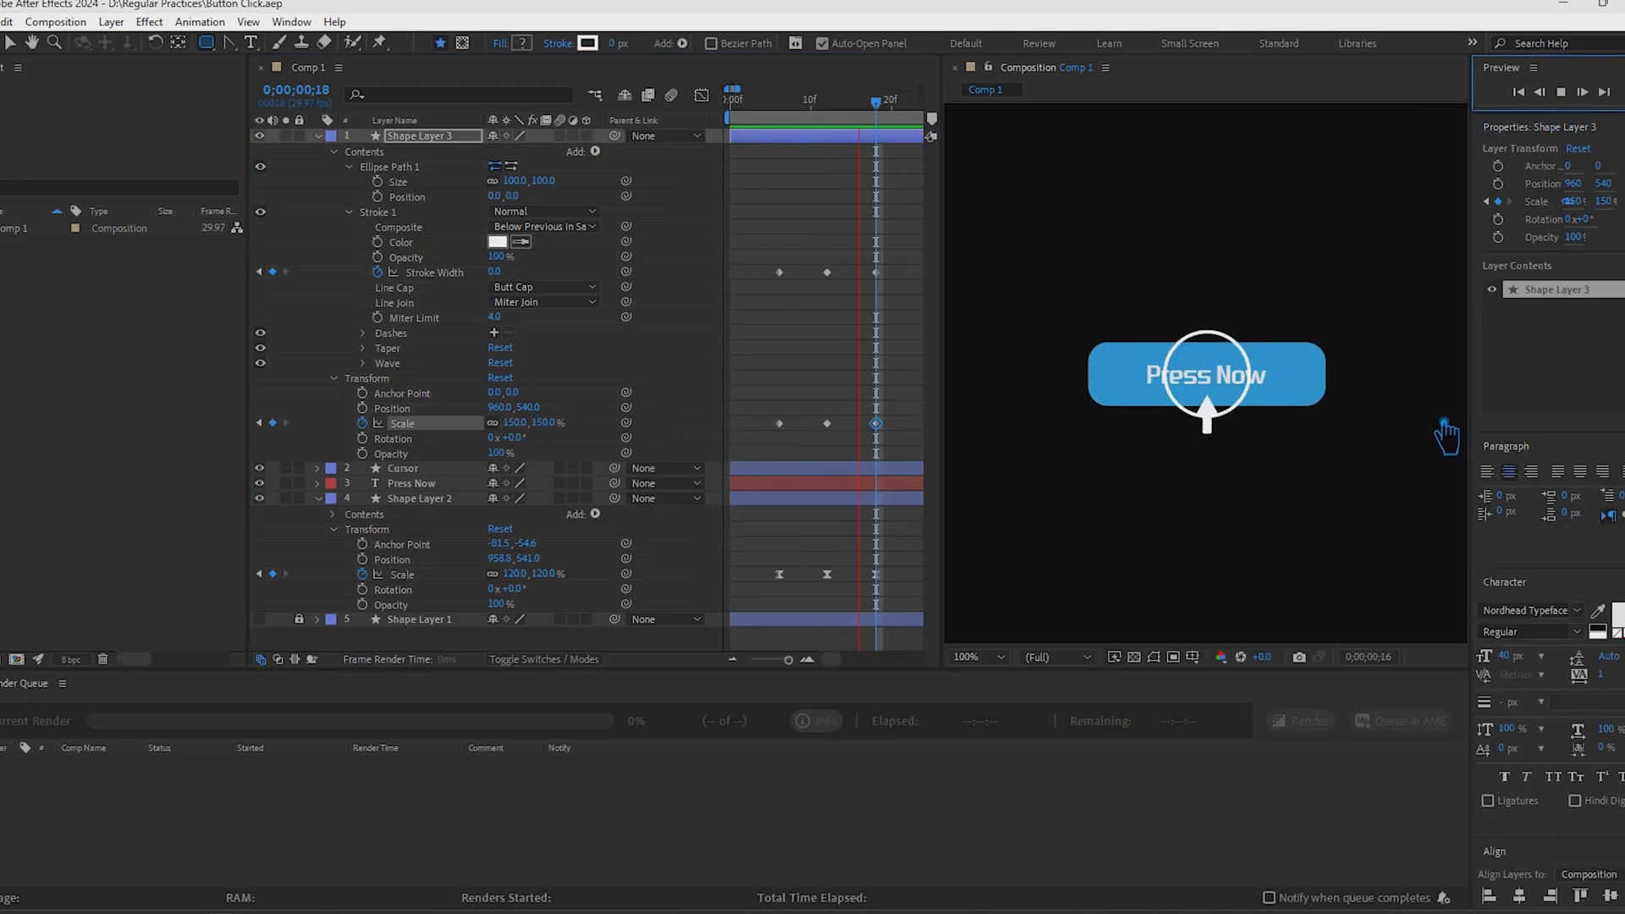
left_click(1444, 423)
Slide the ring layer two frames later in the timeline and scrub to its first keyframes at 0;00;00;08
left_click_drag(769, 103, 942, 139)
key("ctrl+z")
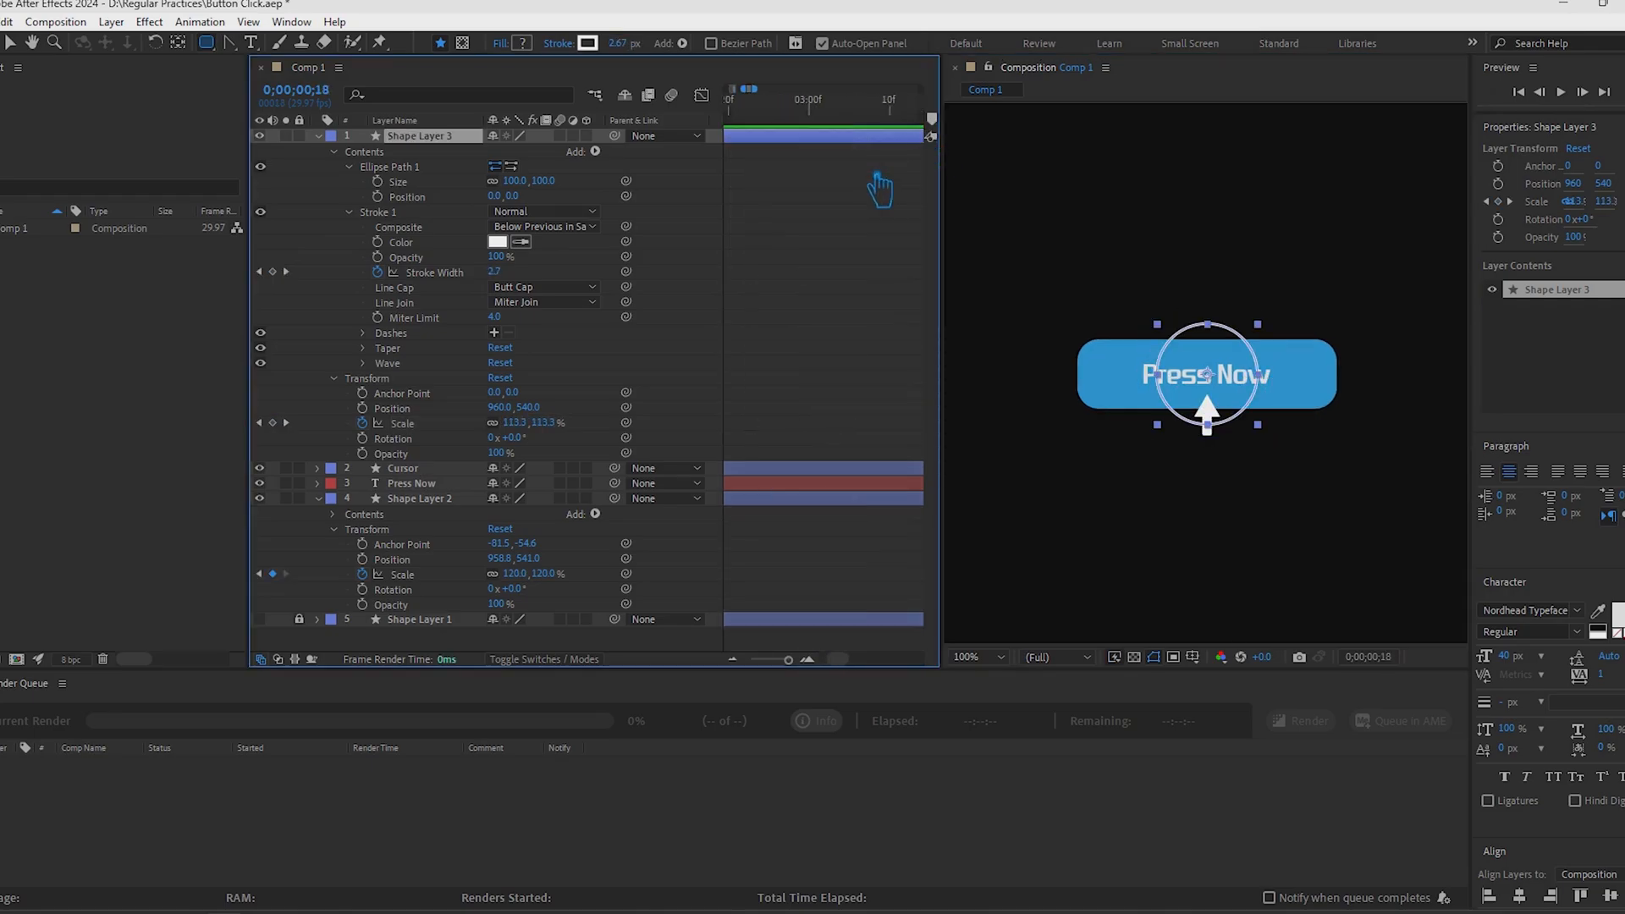
scroll(863, 205, "down", 4)
scroll(749, 182, "up", 4)
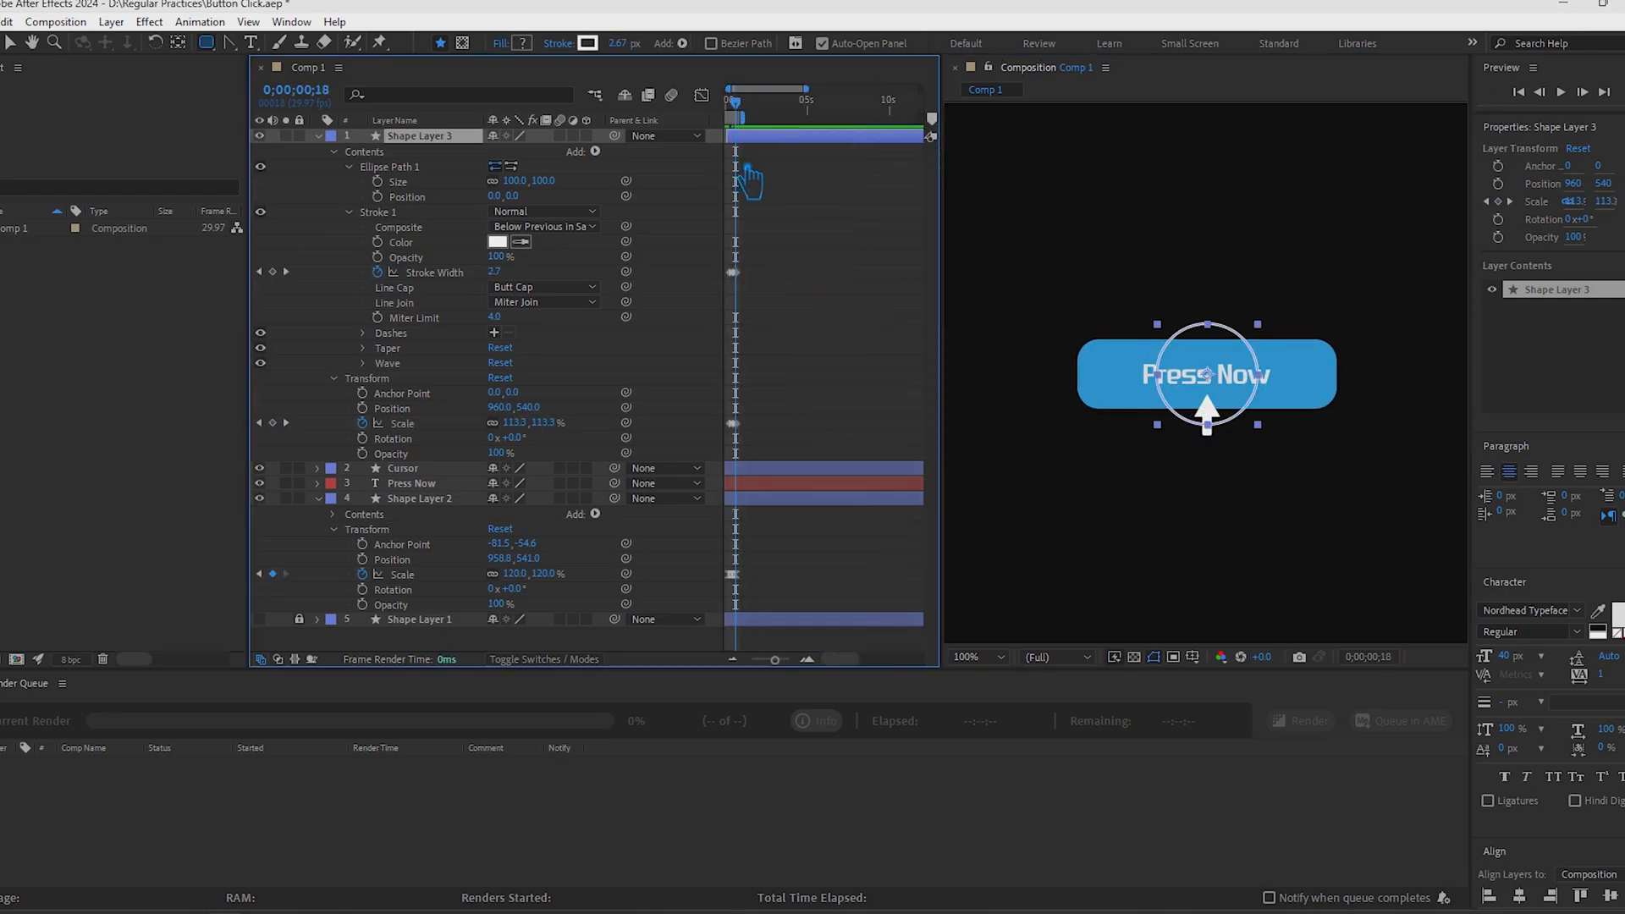
key("Home")
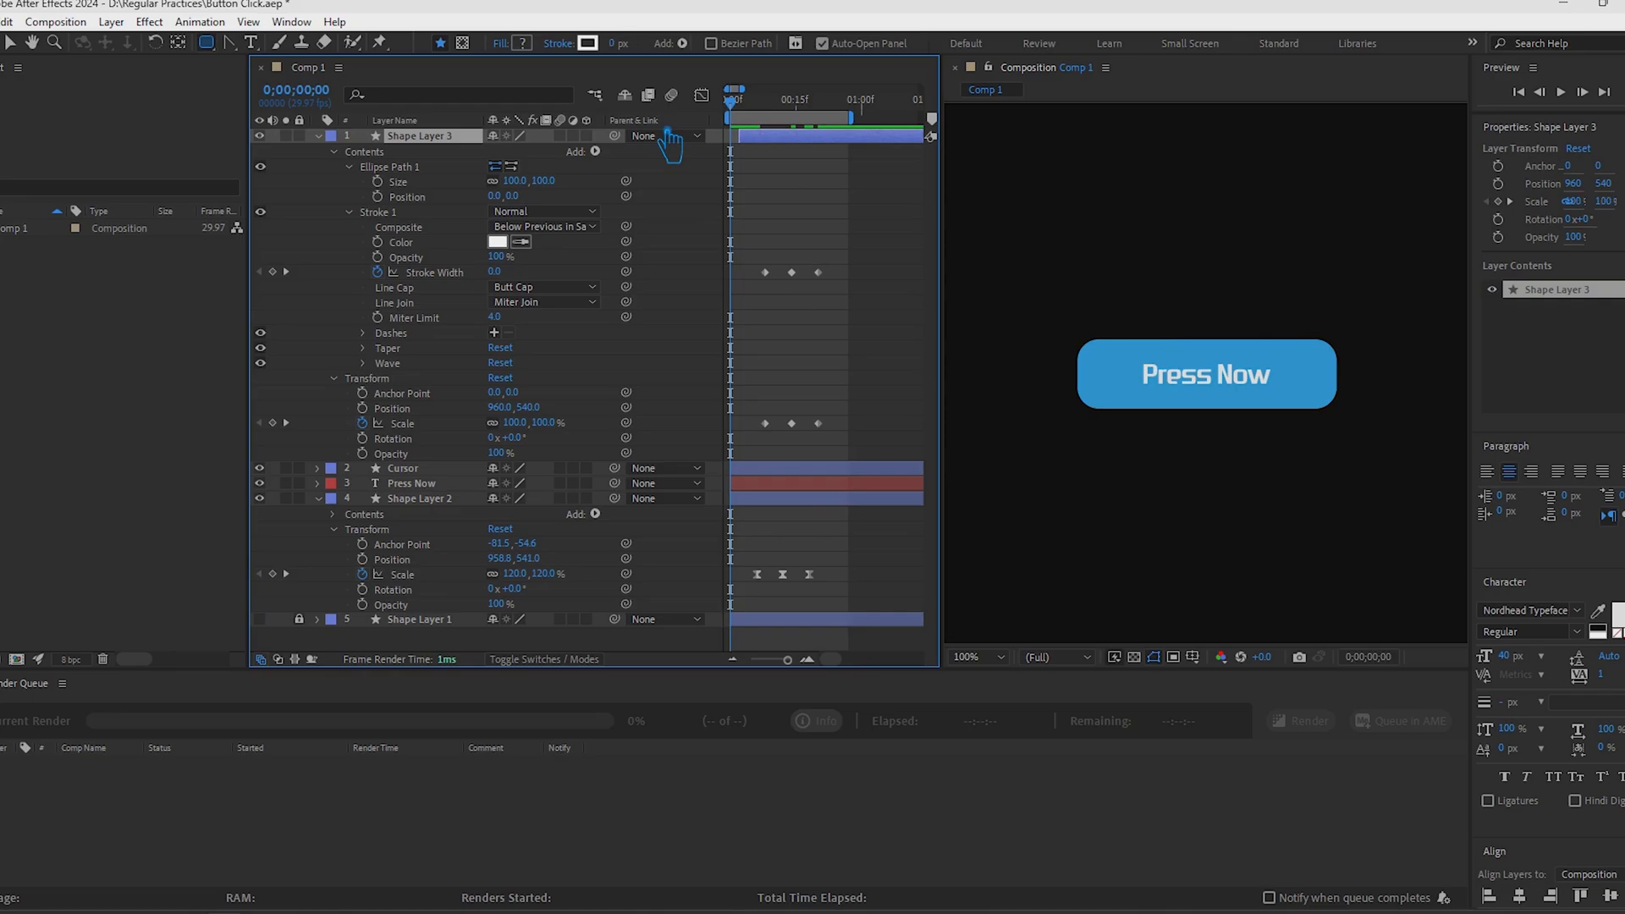
left_click_drag(733, 104, 805, 105)
mouse_move(834, 117)
left_mouse_down()
mouse_move(856, 119)
mouse_move(766, 121)
mouse_move(842, 107)
mouse_move(781, 114)
left_mouse_up()
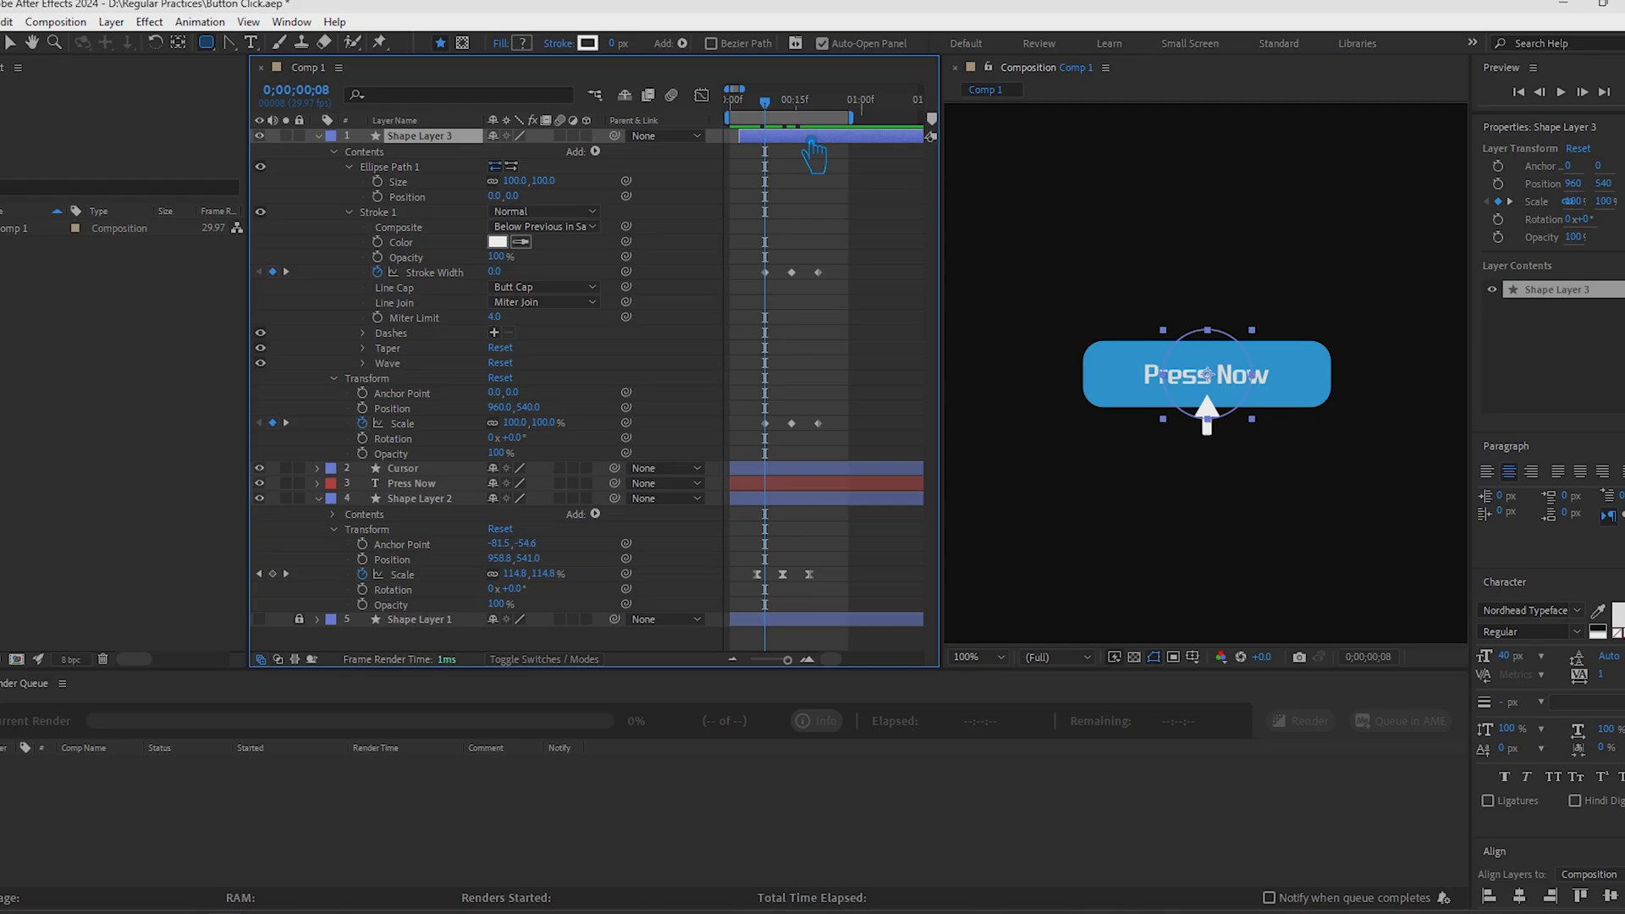
key("ctrl+k")
left_click(1045, 667)
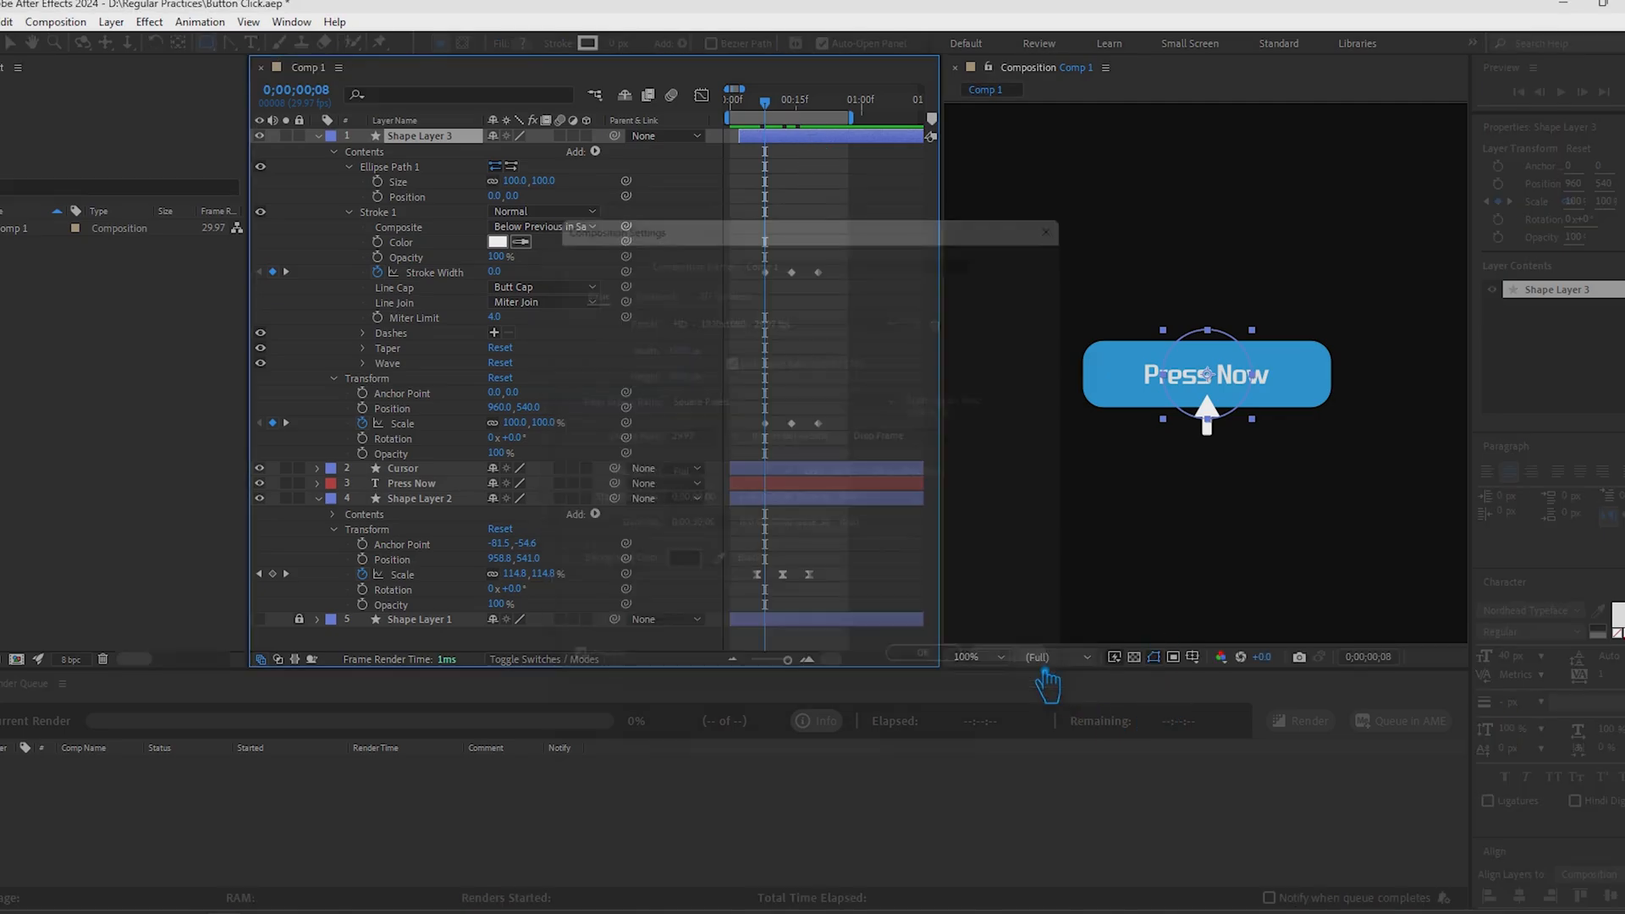
key("ctrl+d")
key("ctrl+z")
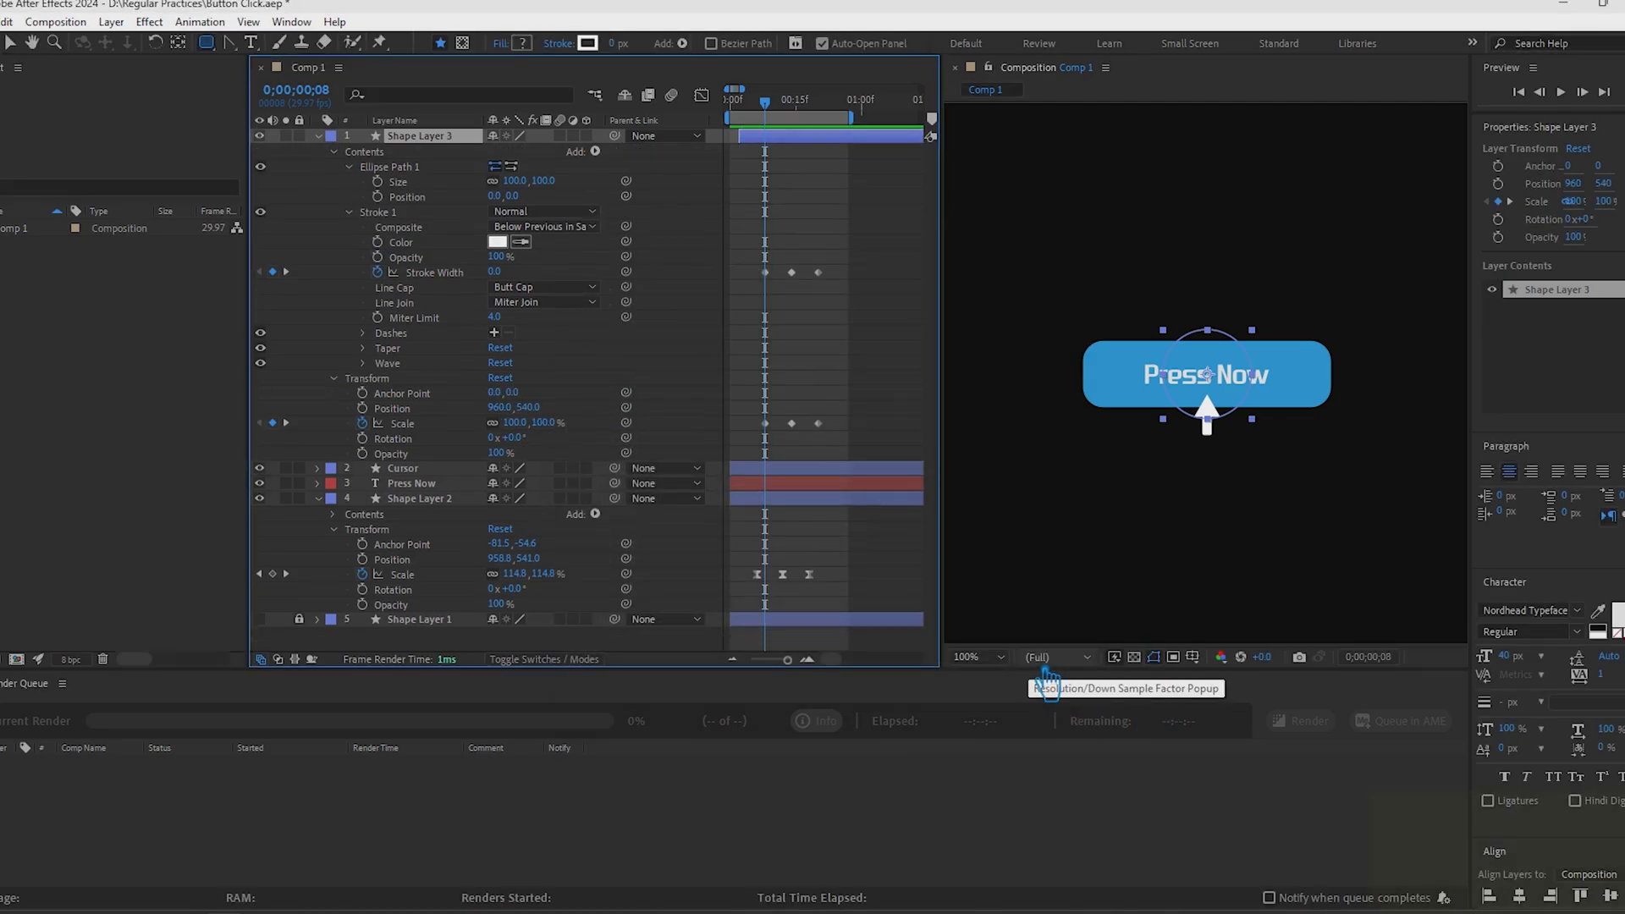
Split the ring layer at 0;00;00;08 and delete the segment before the split
key("ctrl+shift+d")
left_click(760, 153)
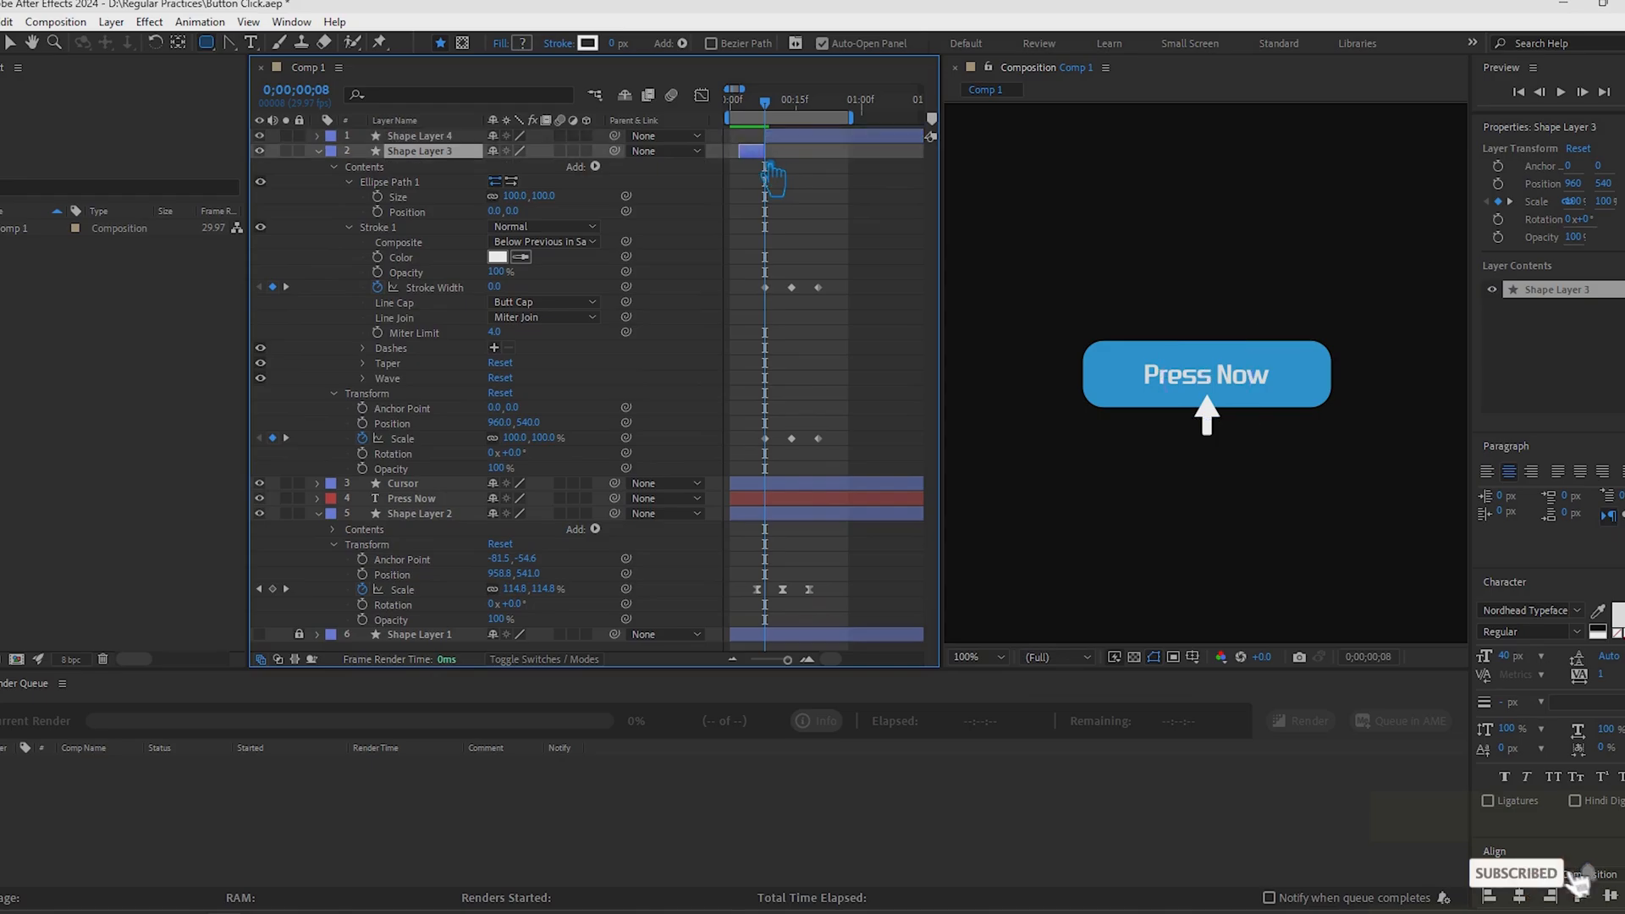
key("Delete")
Trim the end of the remaining ring layer to its last keyframes at 0;00;00;20
left_click(808, 138)
left_click(320, 137)
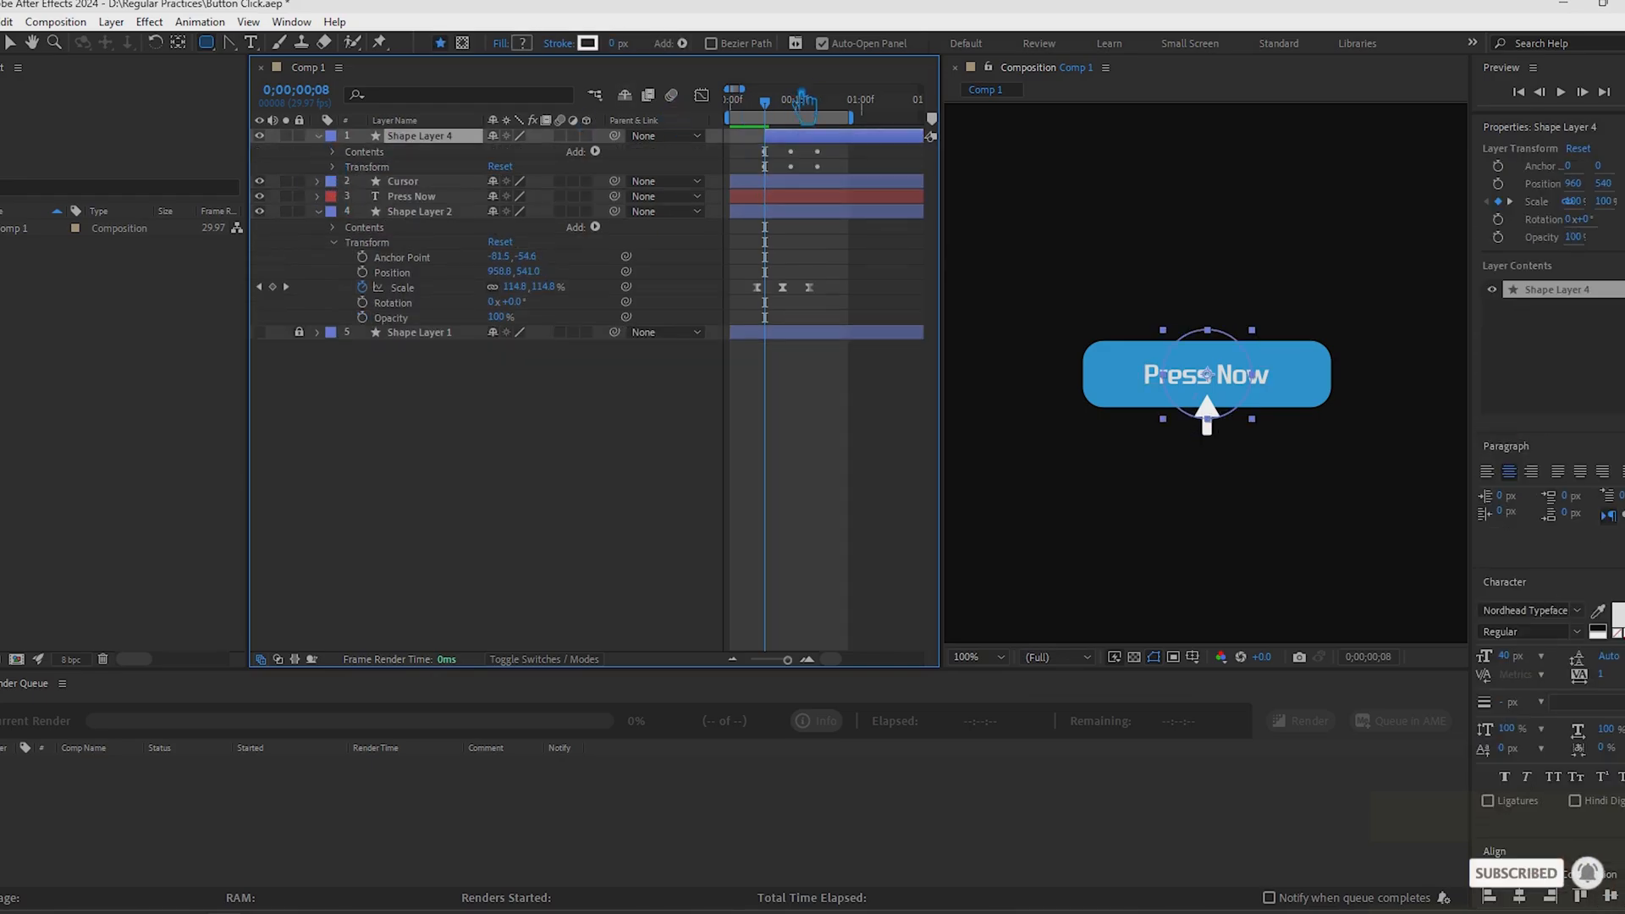
left_click(815, 100)
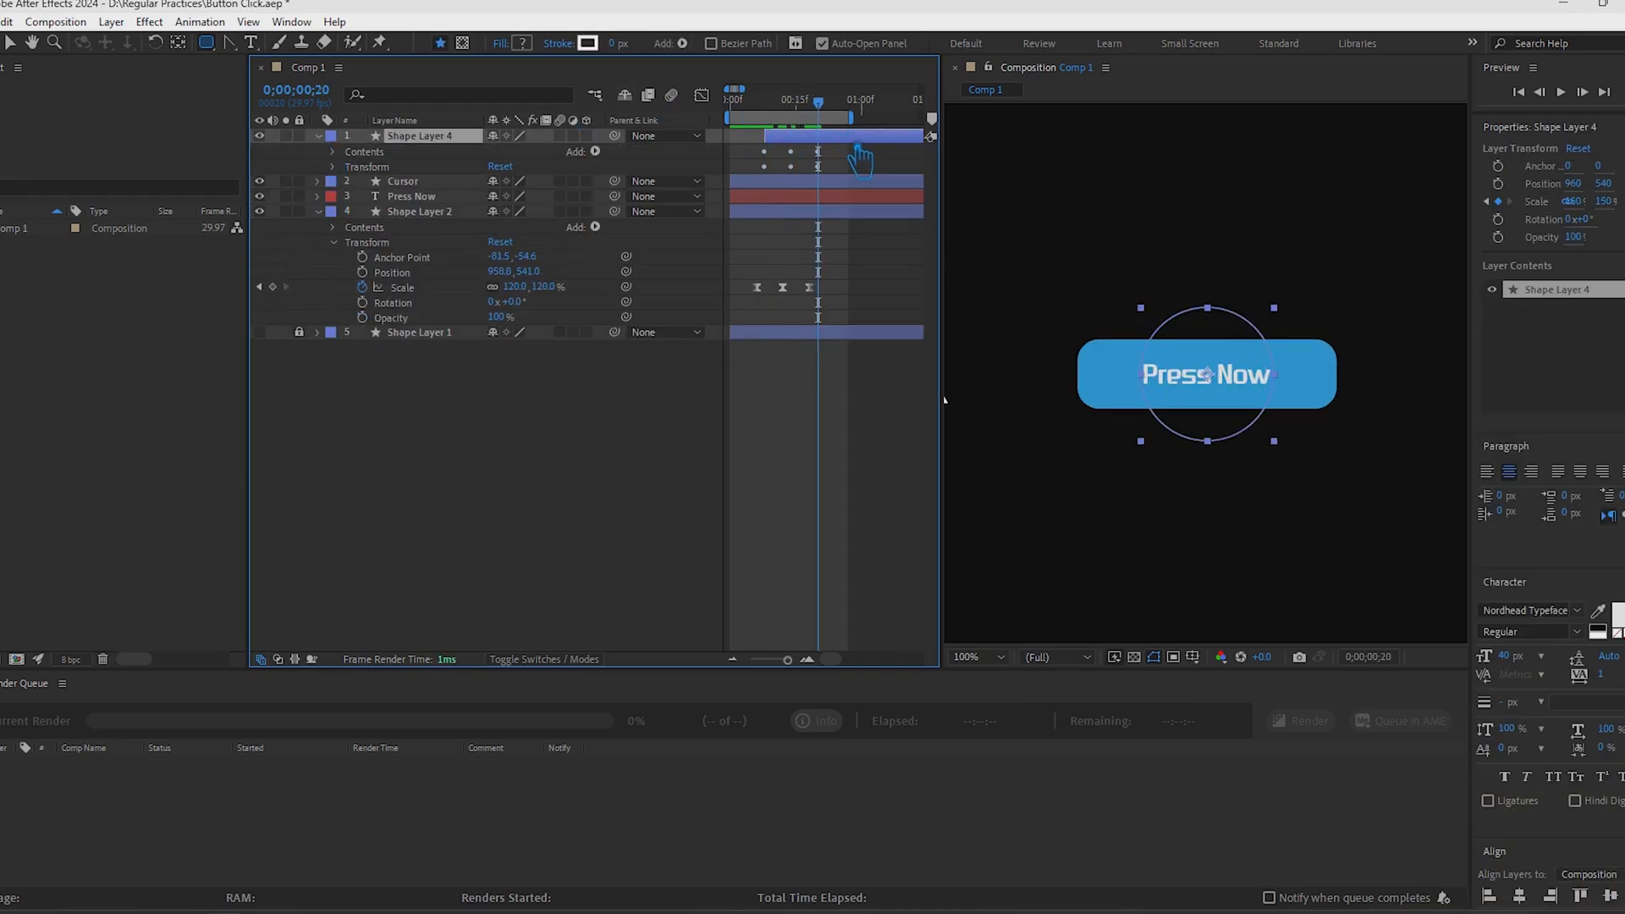
key("alt+bracketright")
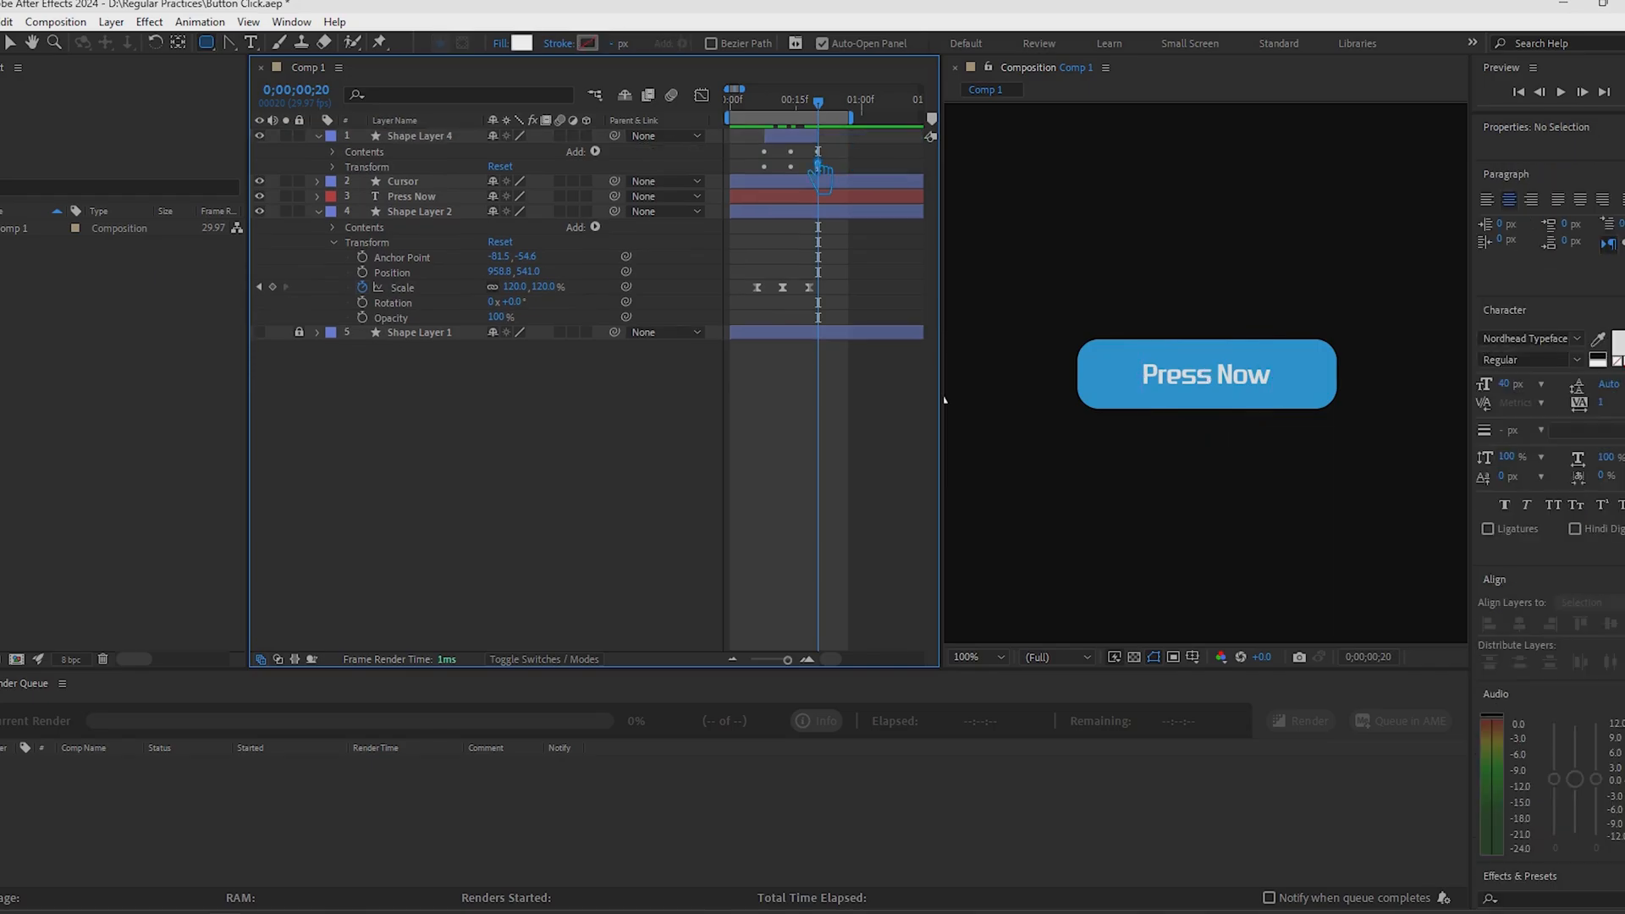
Duplicate the ring layer and expand the copy's Stroke 1 and Transform properties
key("ctrl+d")
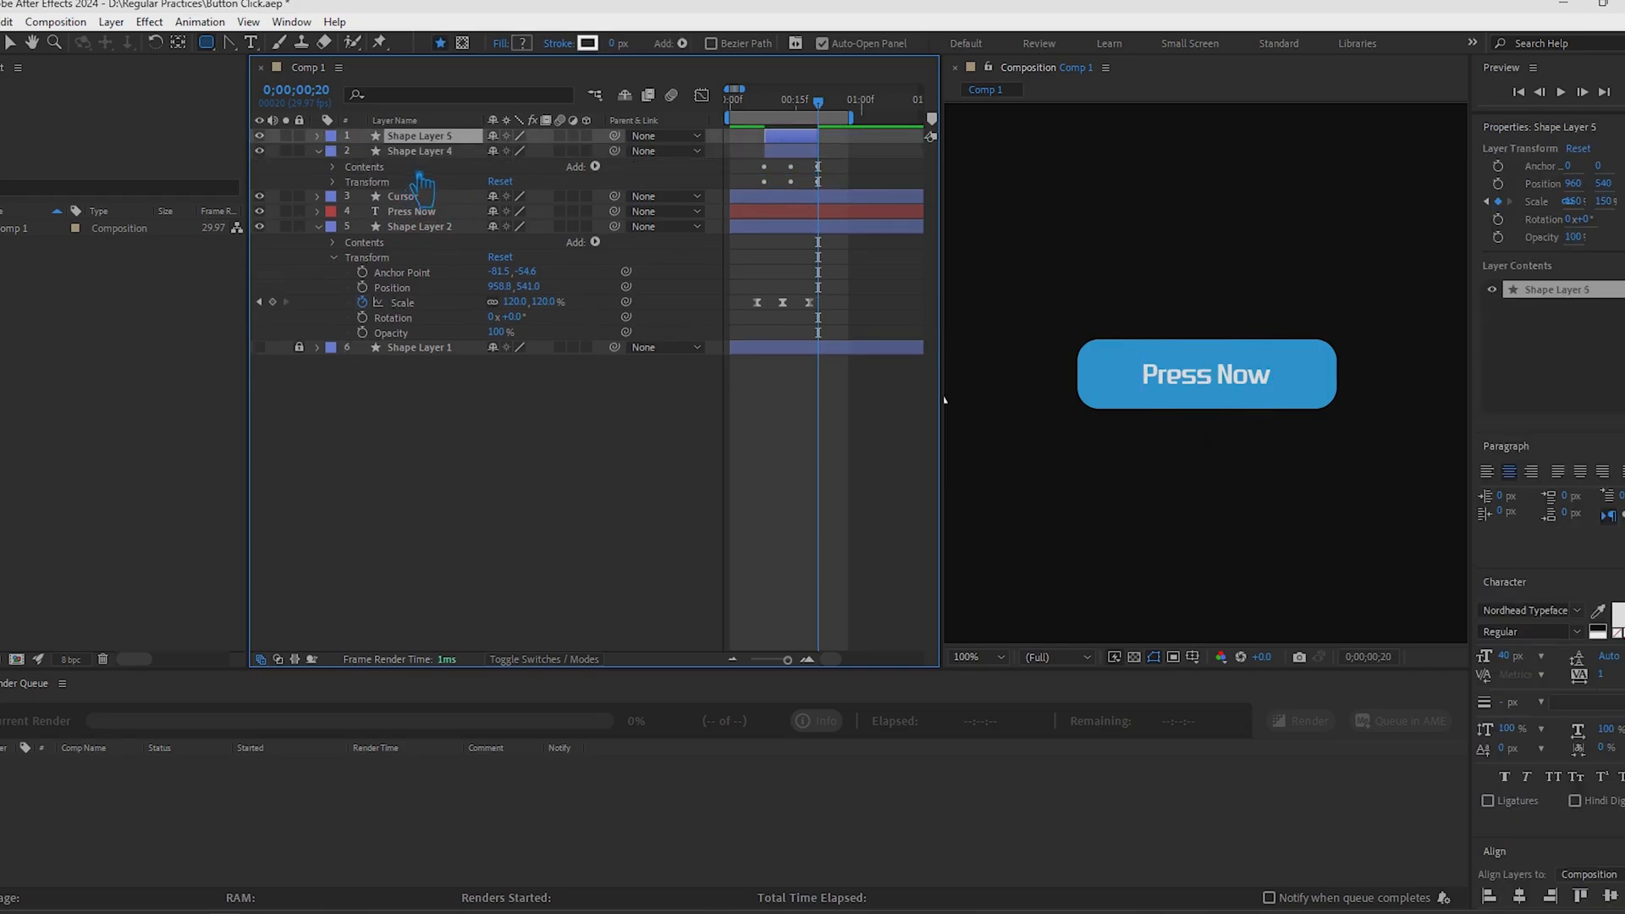
left_click(321, 138)
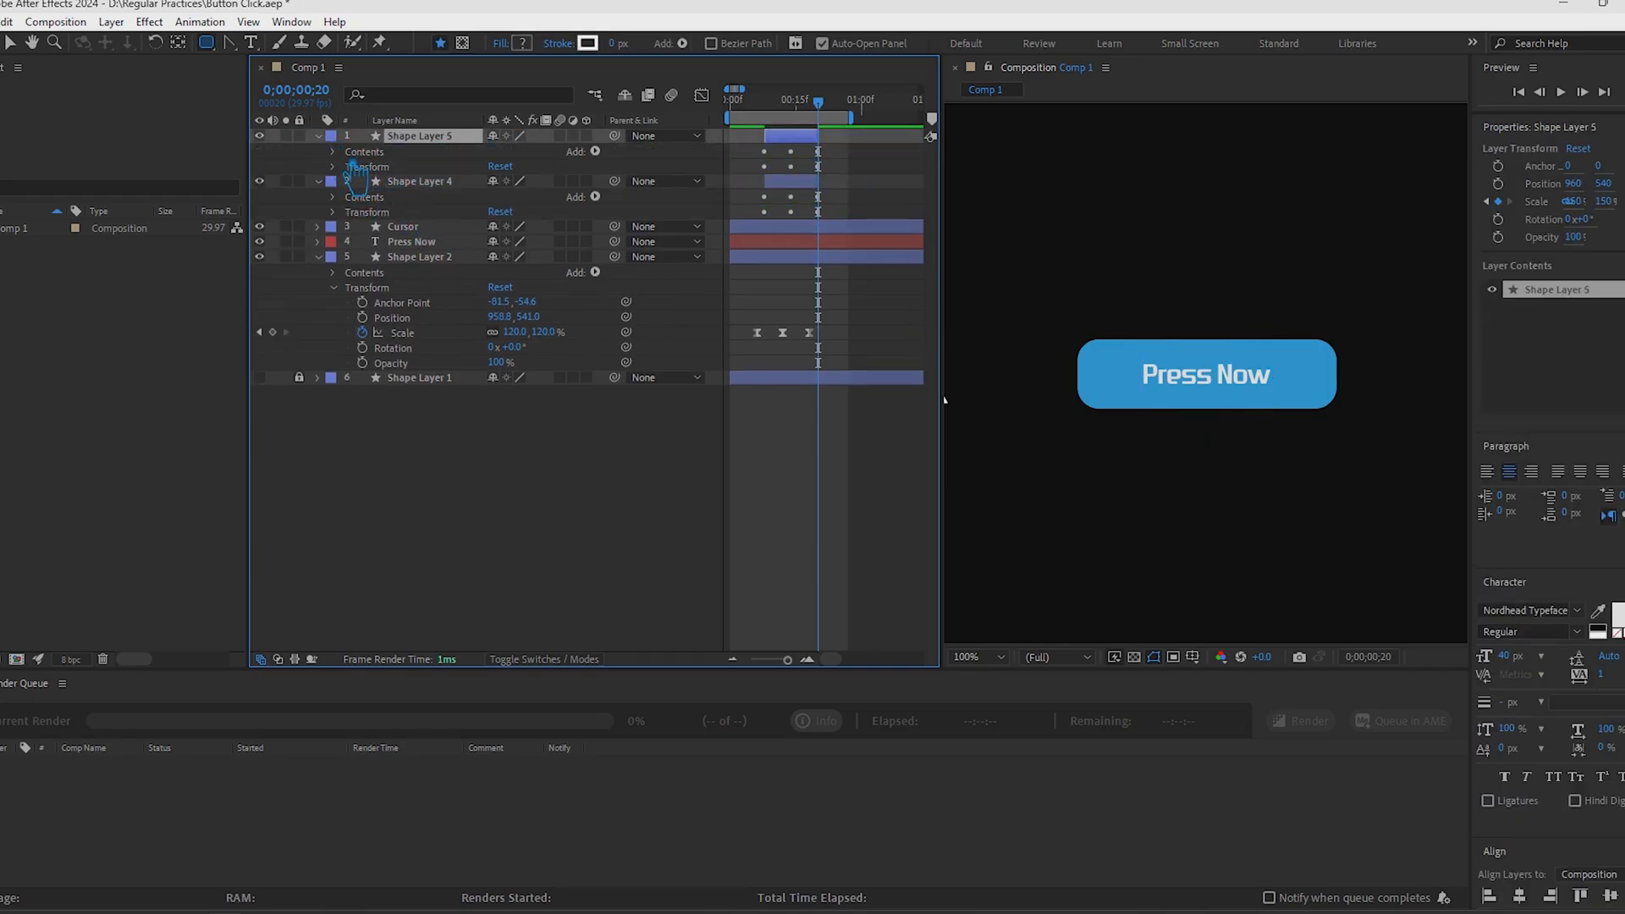
left_click(333, 152)
left_click(350, 183)
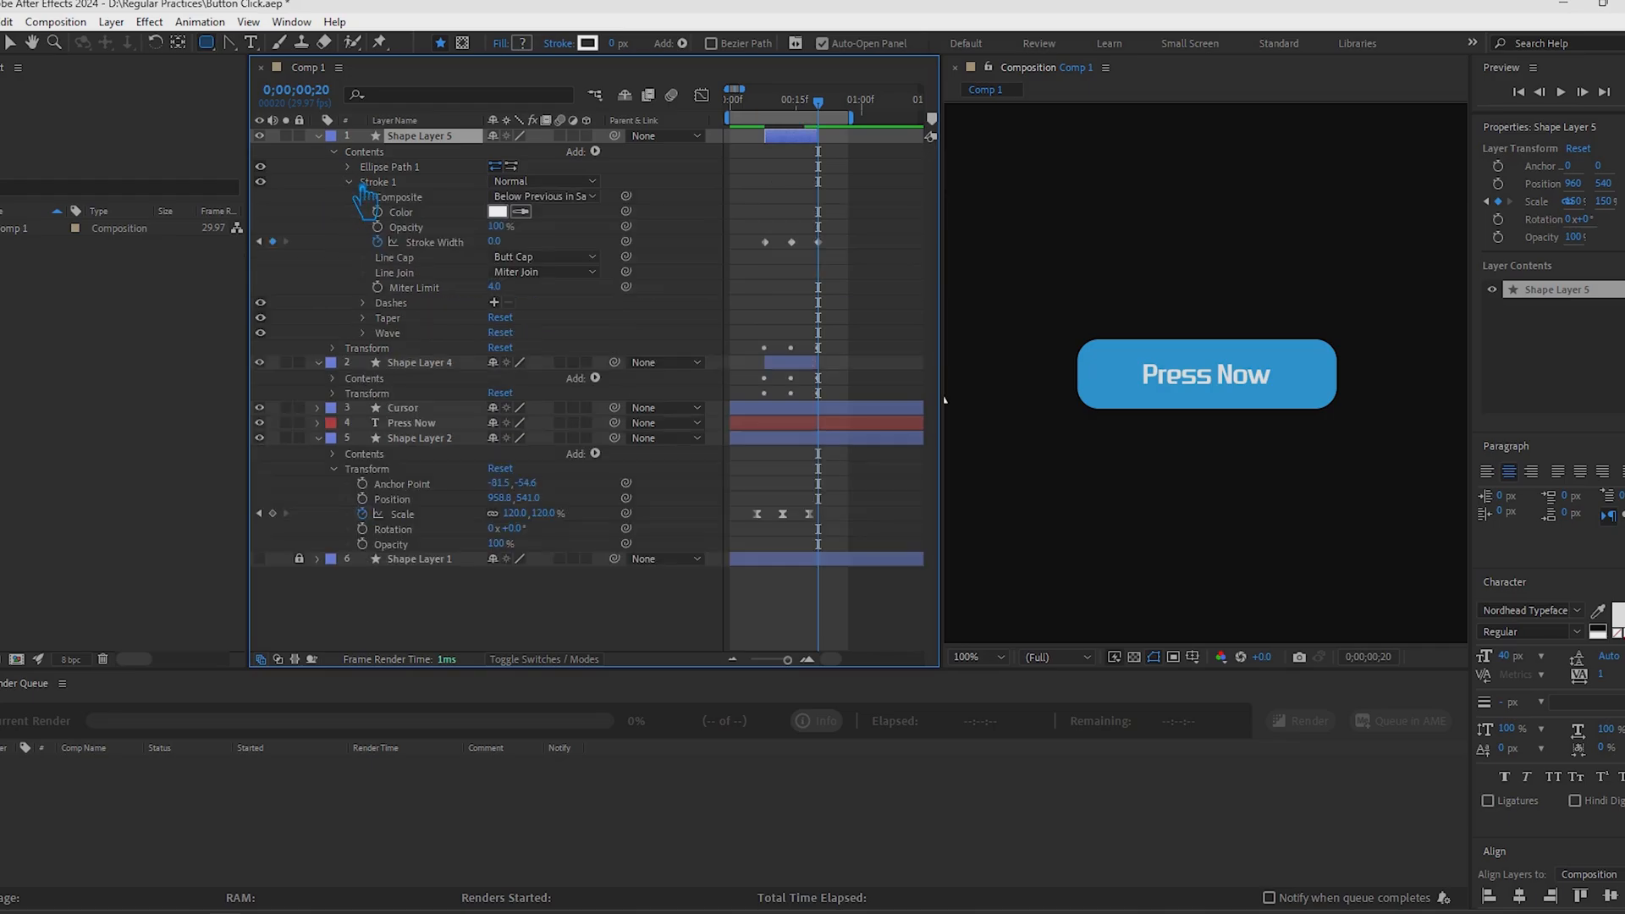
left_click(332, 348)
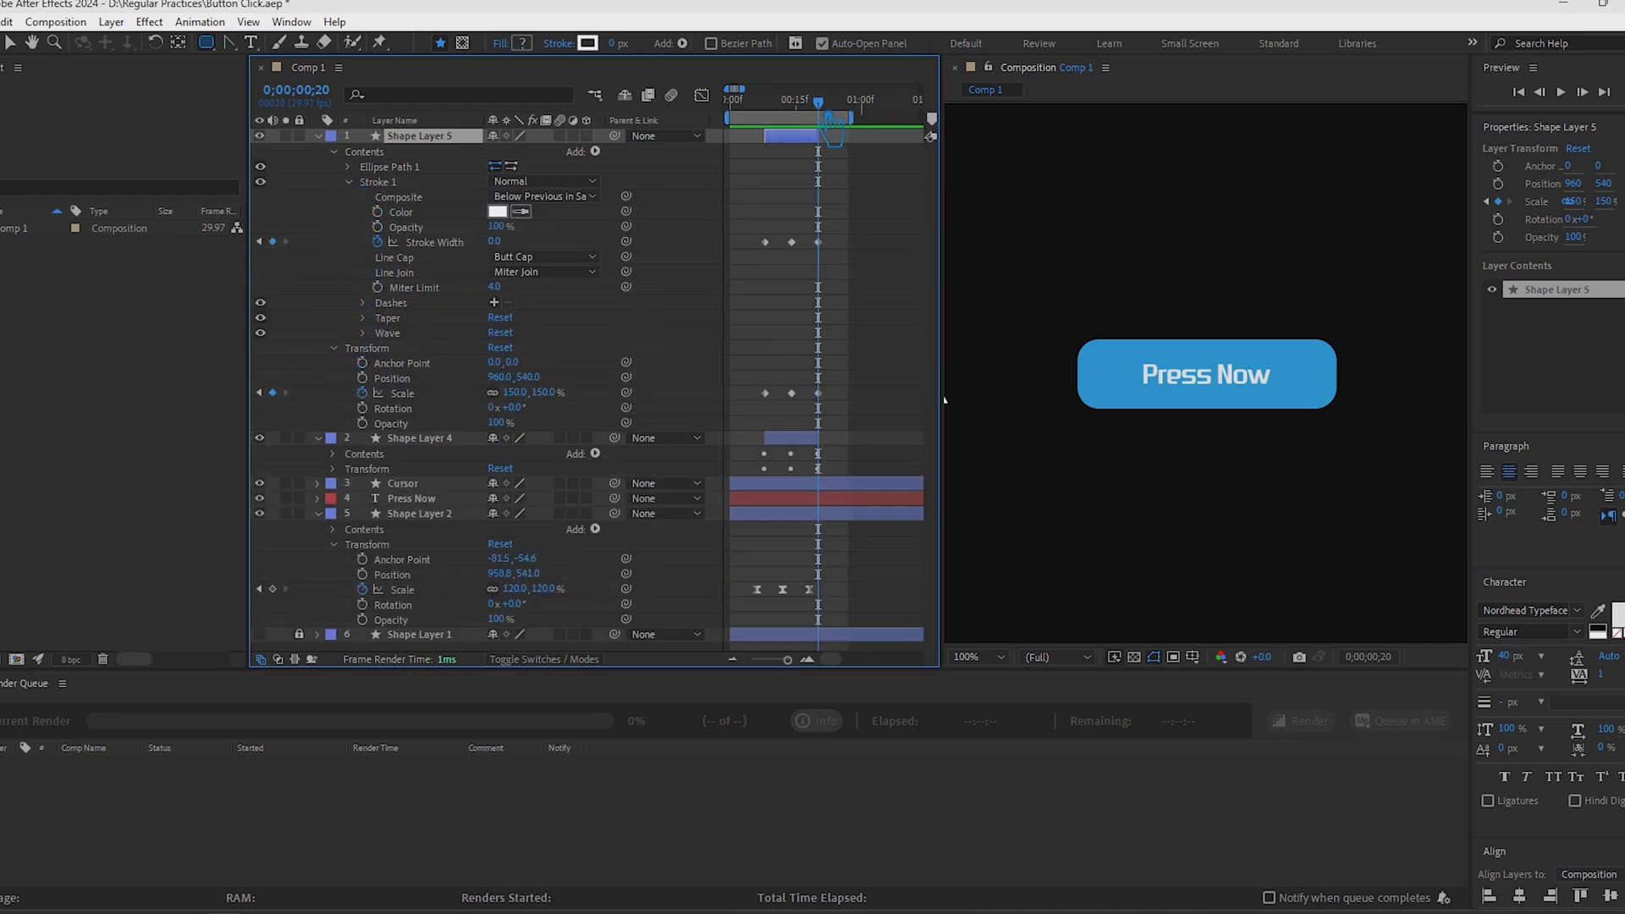
Try deleting the ring copy's last Stroke Width and Scale keyframes at 0;00;00;20, and undo the deletion
left_click_drag(836, 105, 807, 121)
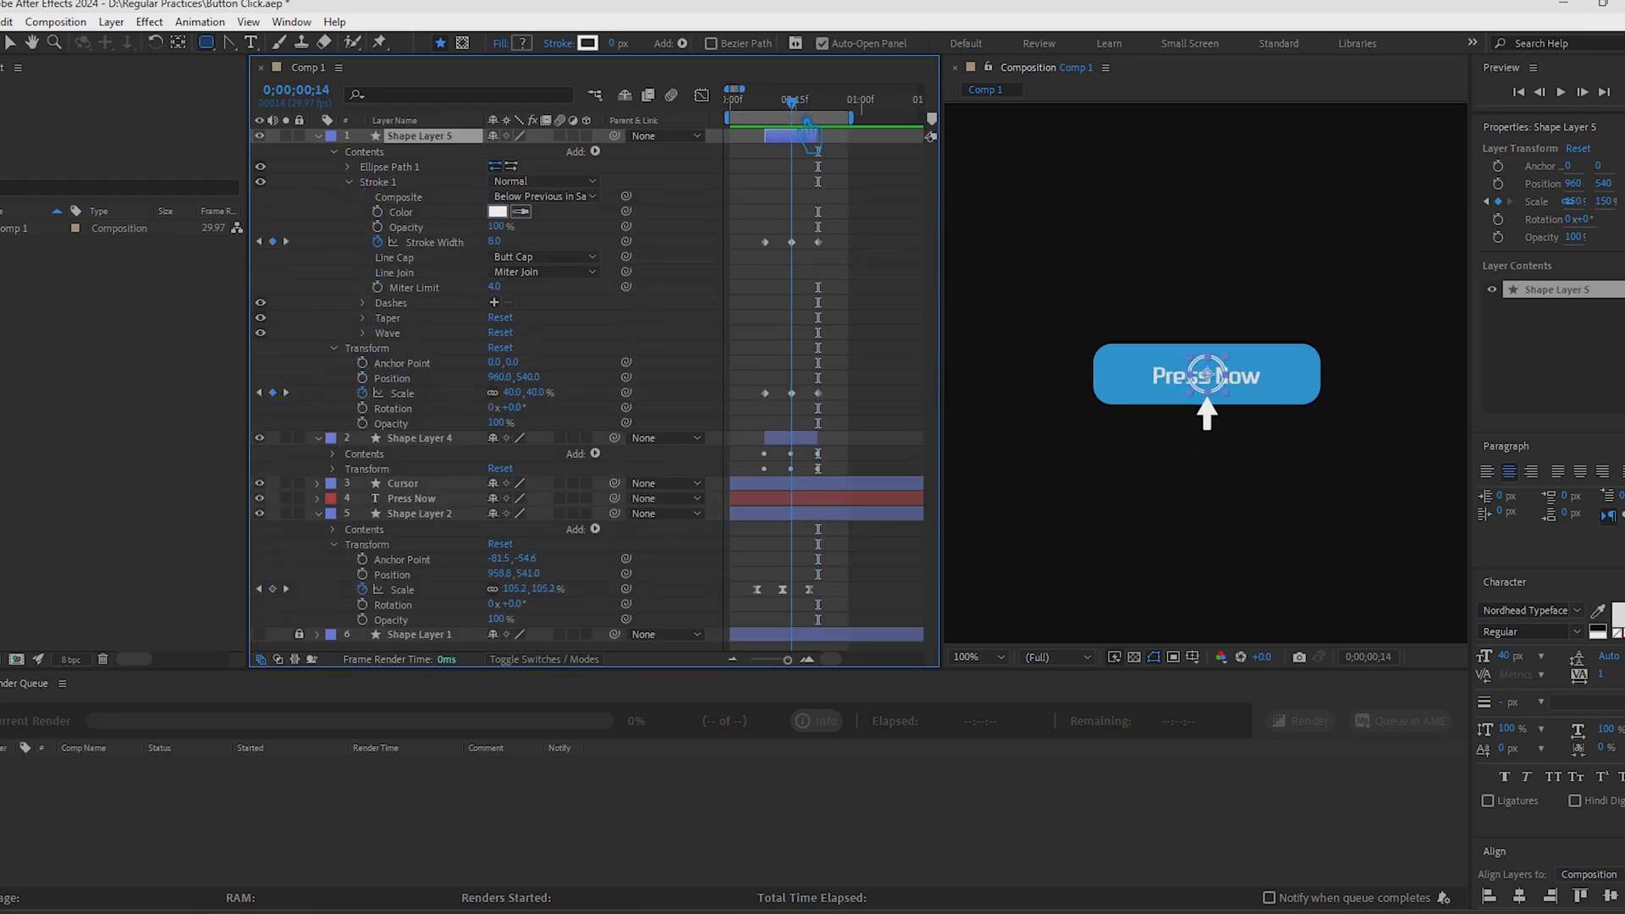
left_click_drag(811, 225, 853, 421)
key("Delete")
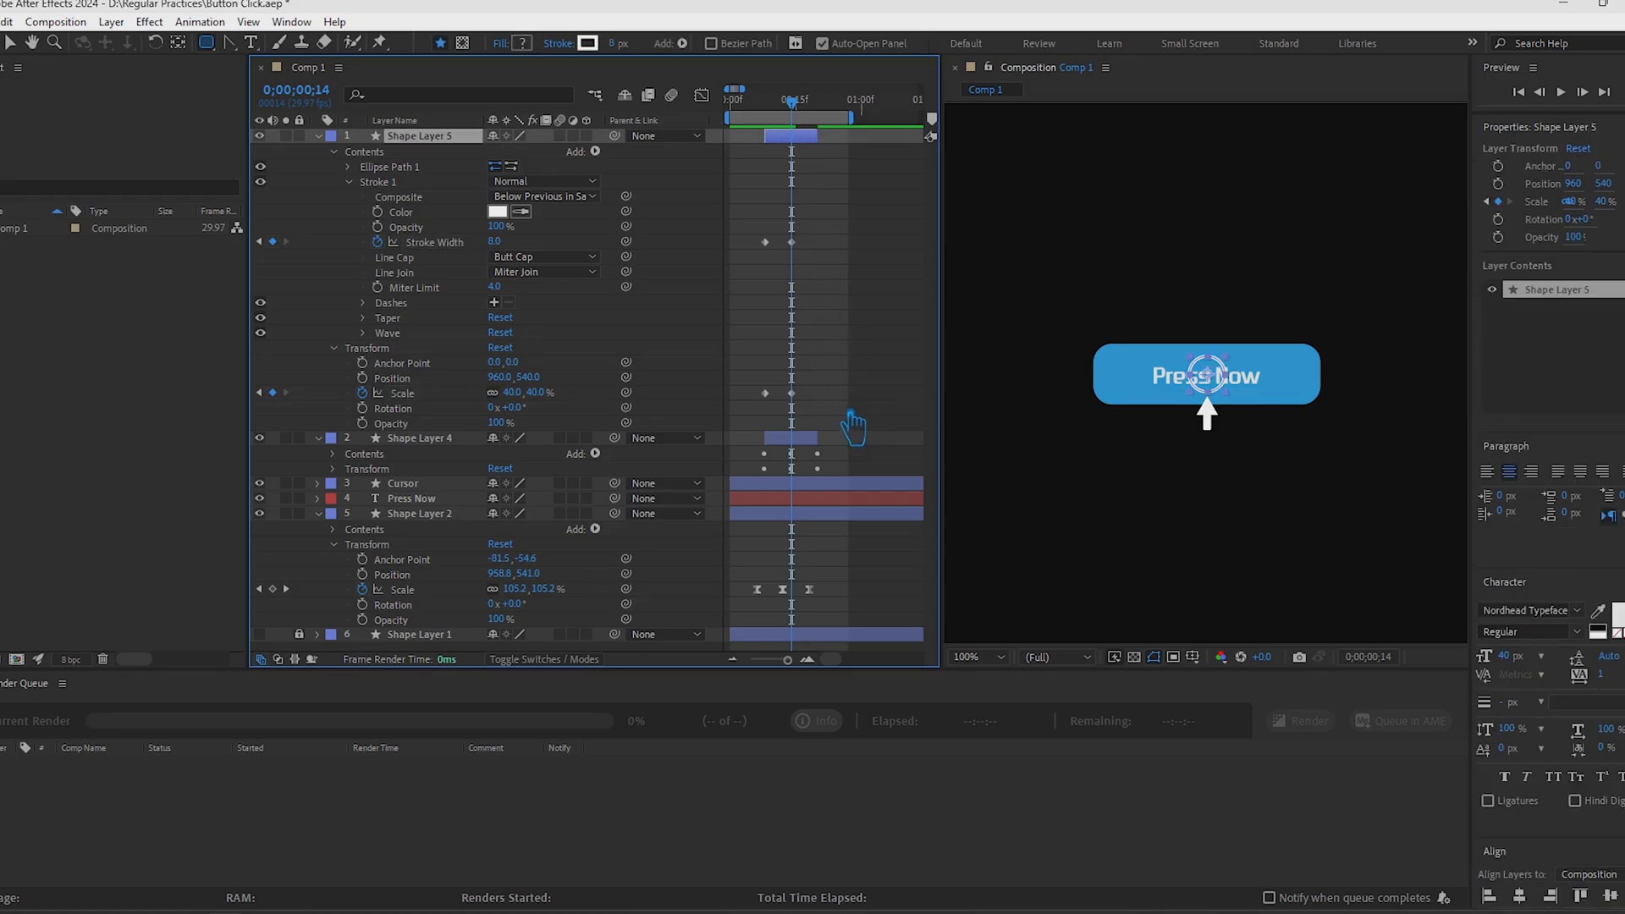
key("ctrl+z")
Slide the ring copy along the timeline so that it starts at 0;00;00;11, and preview the offset rings
mouse_move(781, 150)
left_mouse_down()
mouse_move(760, 150)
mouse_move(822, 158)
mouse_move(796, 136)
mouse_move(835, 131)
left_mouse_up()
left_click_drag(867, 413, 855, 205)
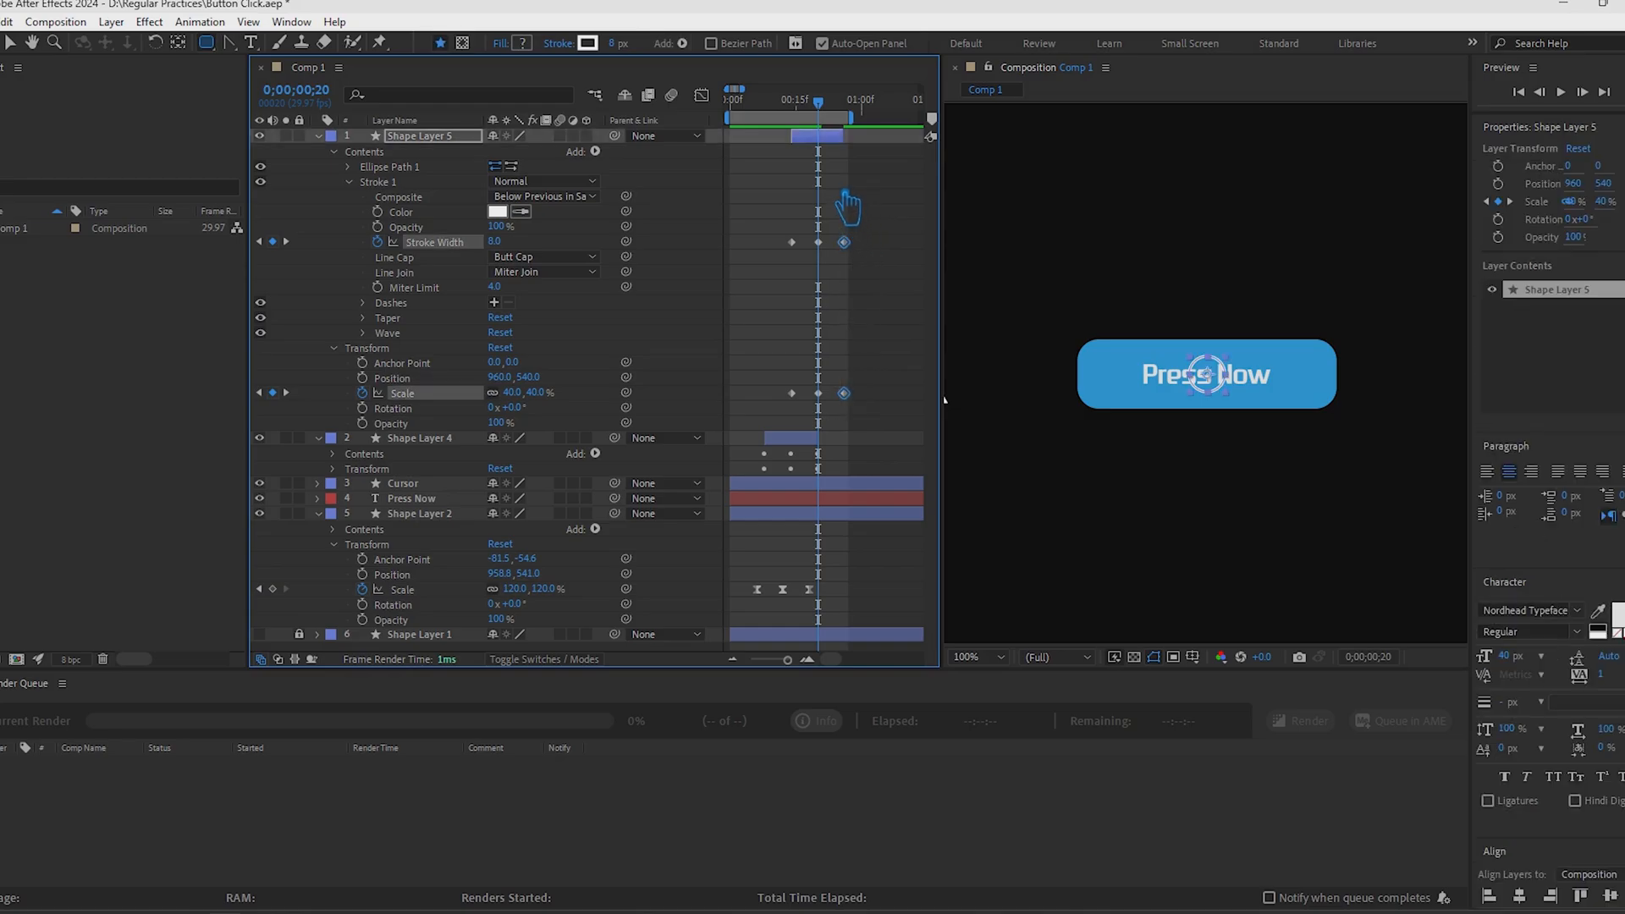
left_click_drag(819, 103, 807, 139)
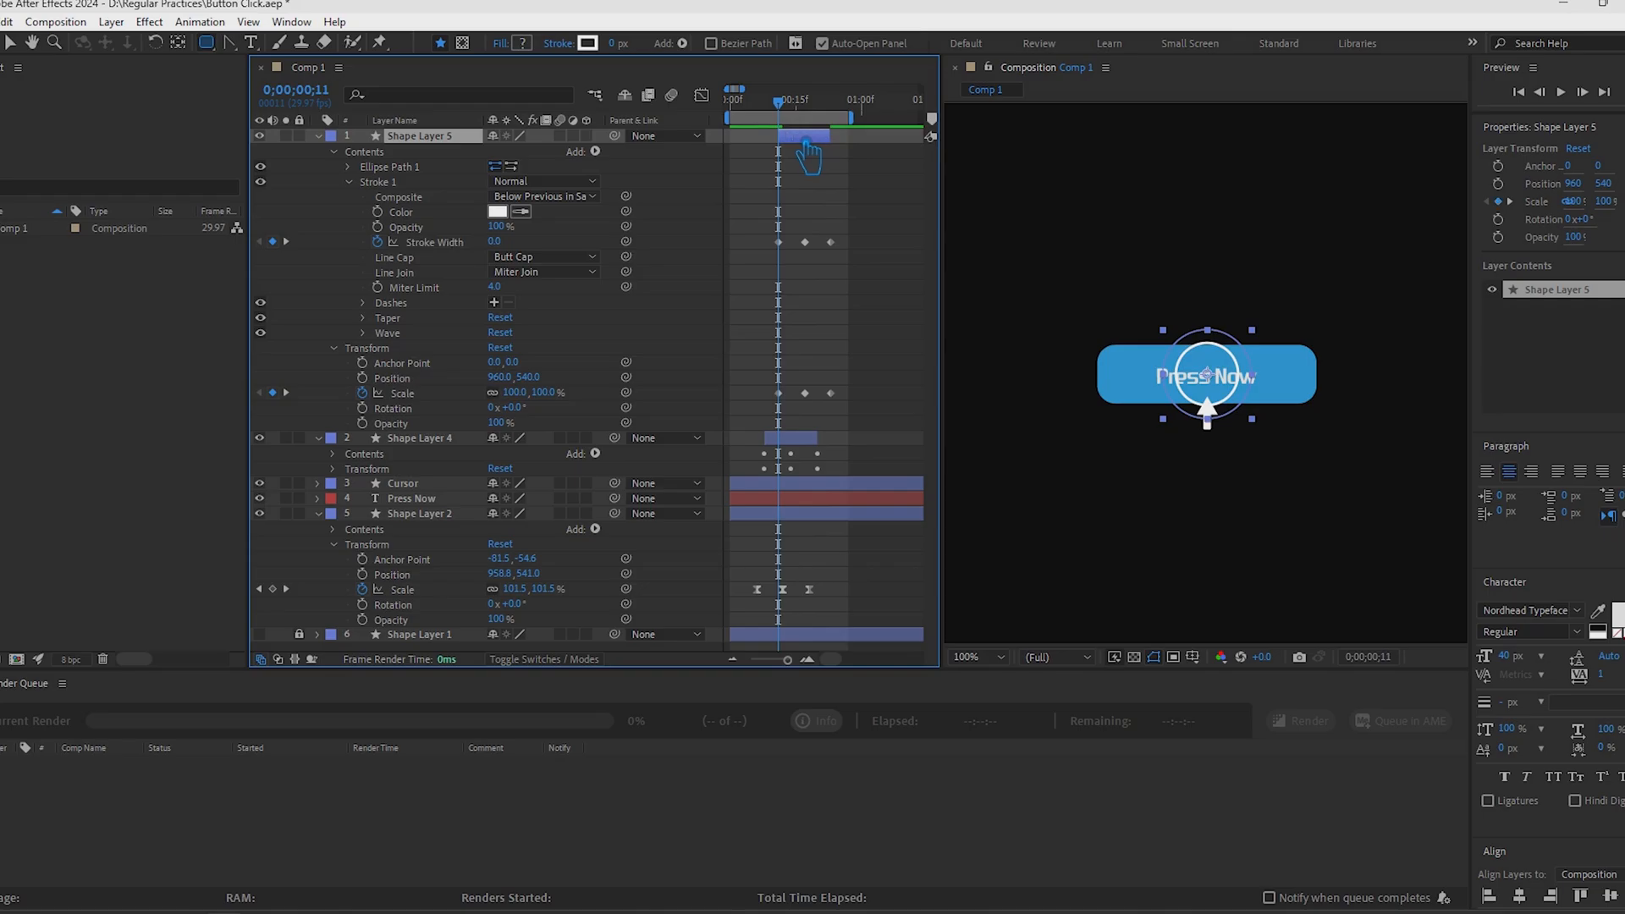
key("space")
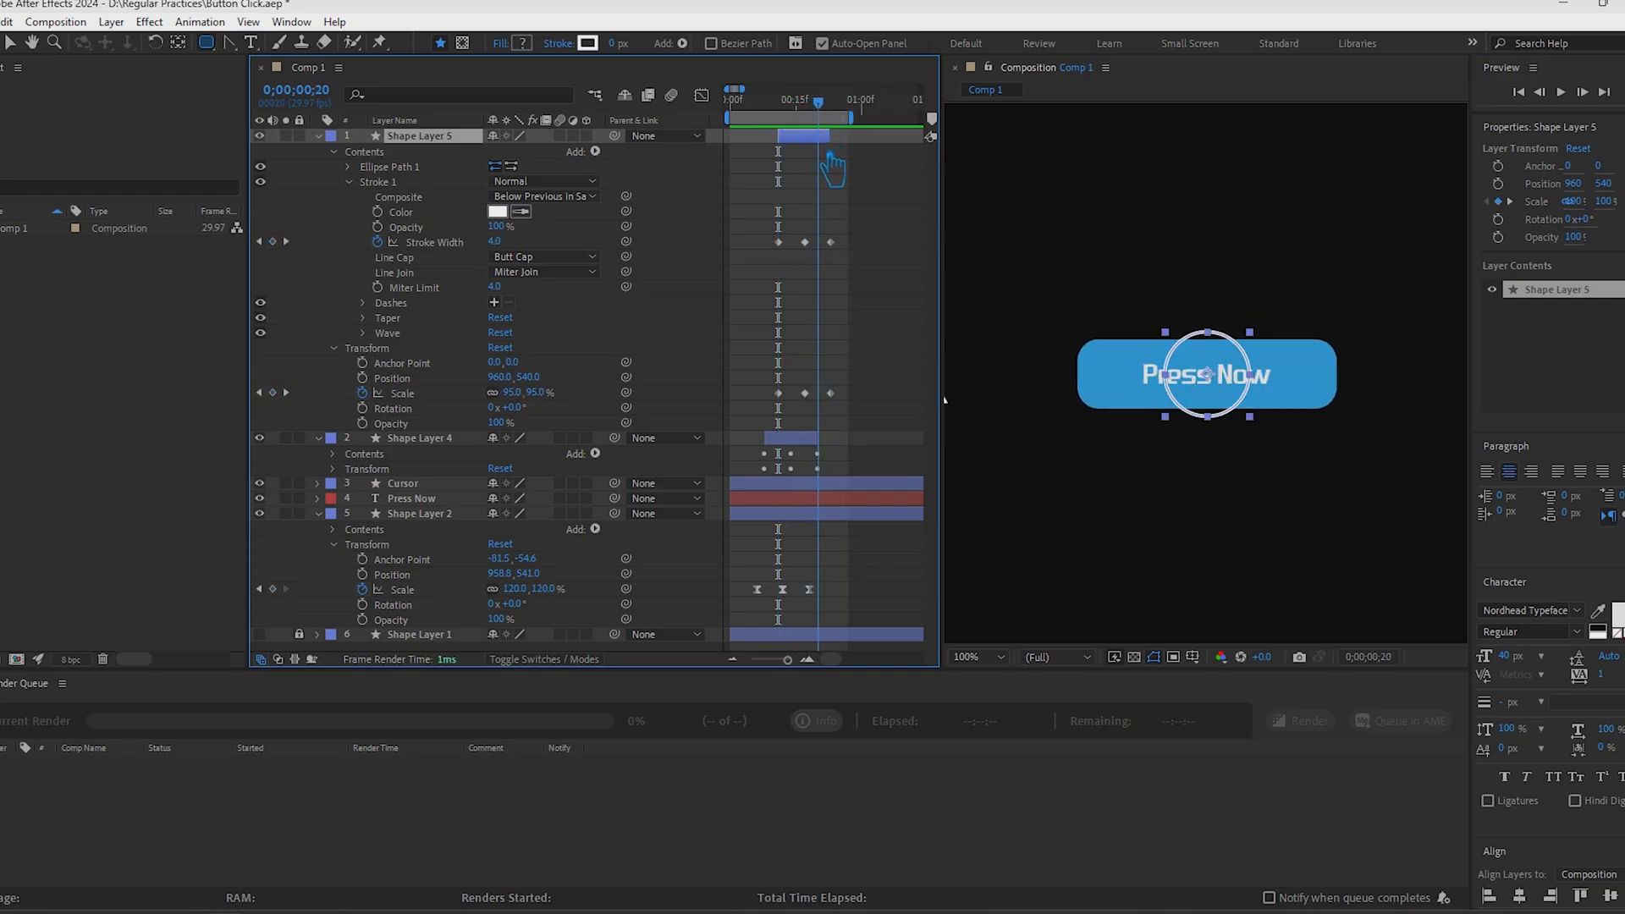
key("space")
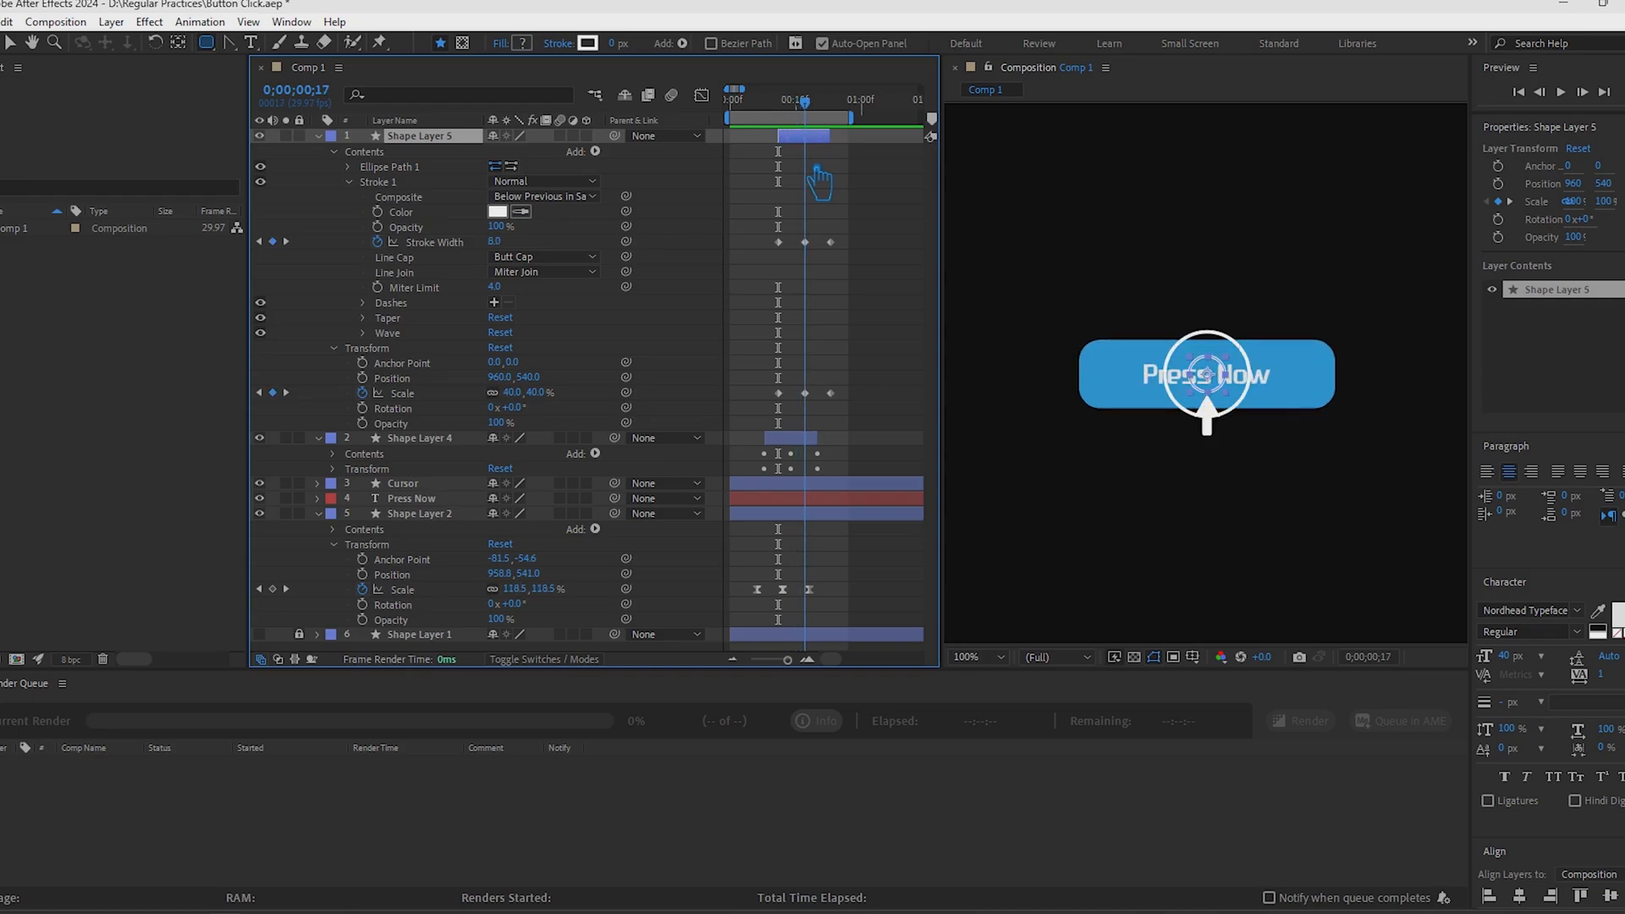
Delete the ring copy's last Stroke Width and Scale keyframes and scrub between its remaining keyframes at 0;00;00;11 and 0;00;00;17
left_click(828, 326)
mouse_move(863, 415)
left_mouse_down()
mouse_move(846, 254)
mouse_move(820, 207)
left_mouse_up()
key("Delete")
mouse_move(823, 109)
left_mouse_down()
mouse_move(864, 101)
mouse_move(822, 123)
left_mouse_up()
key("j")
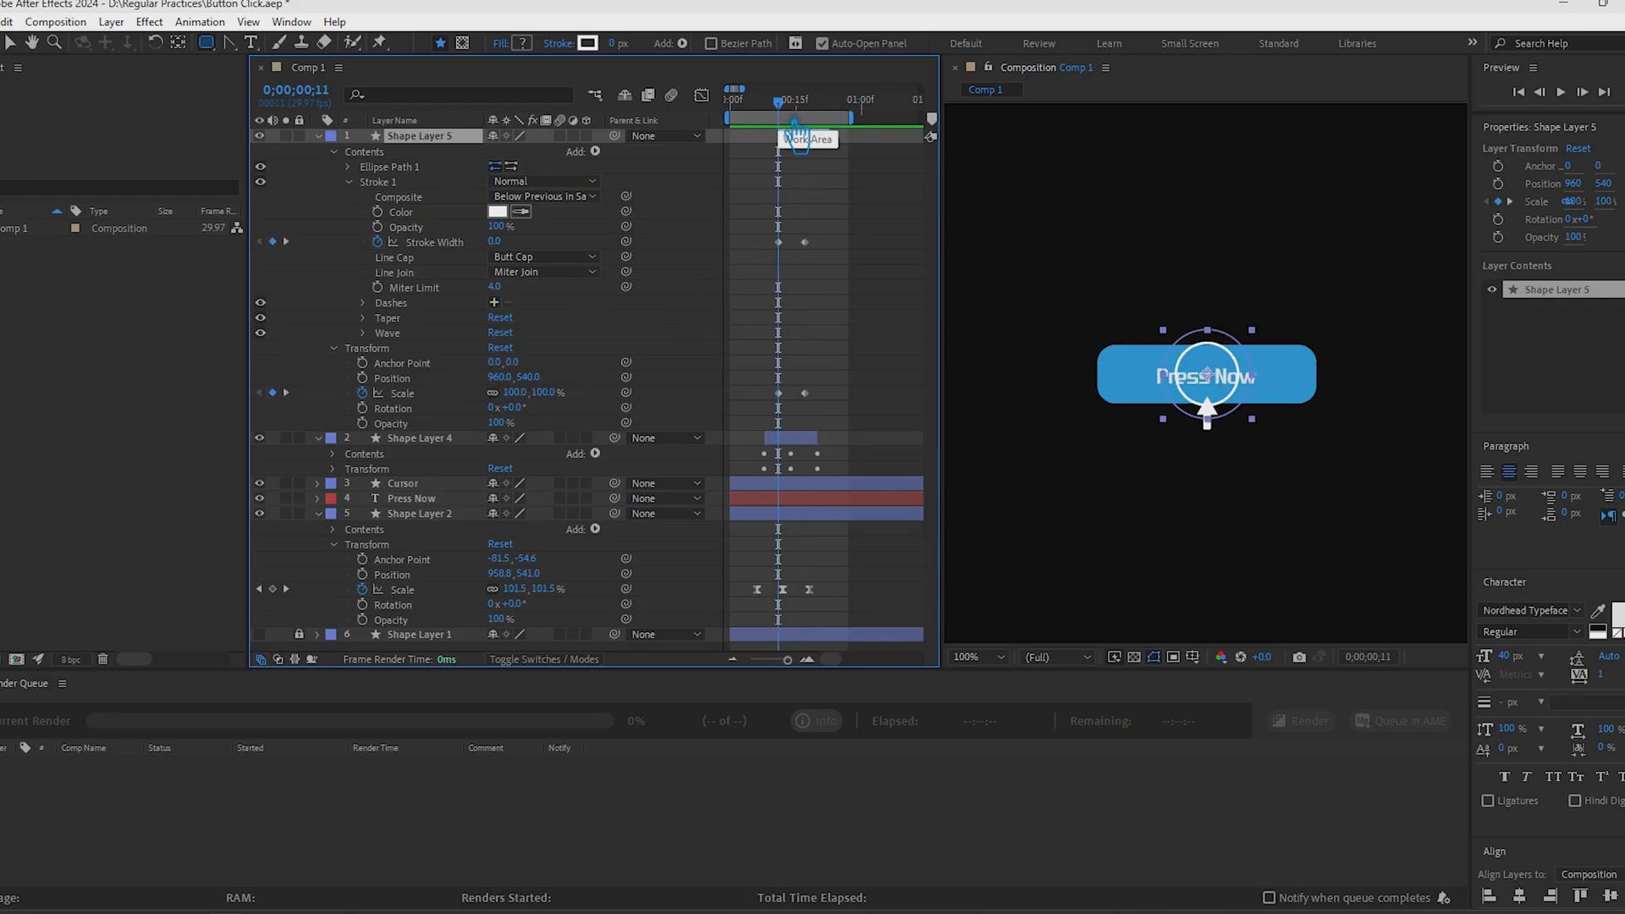
key("k")
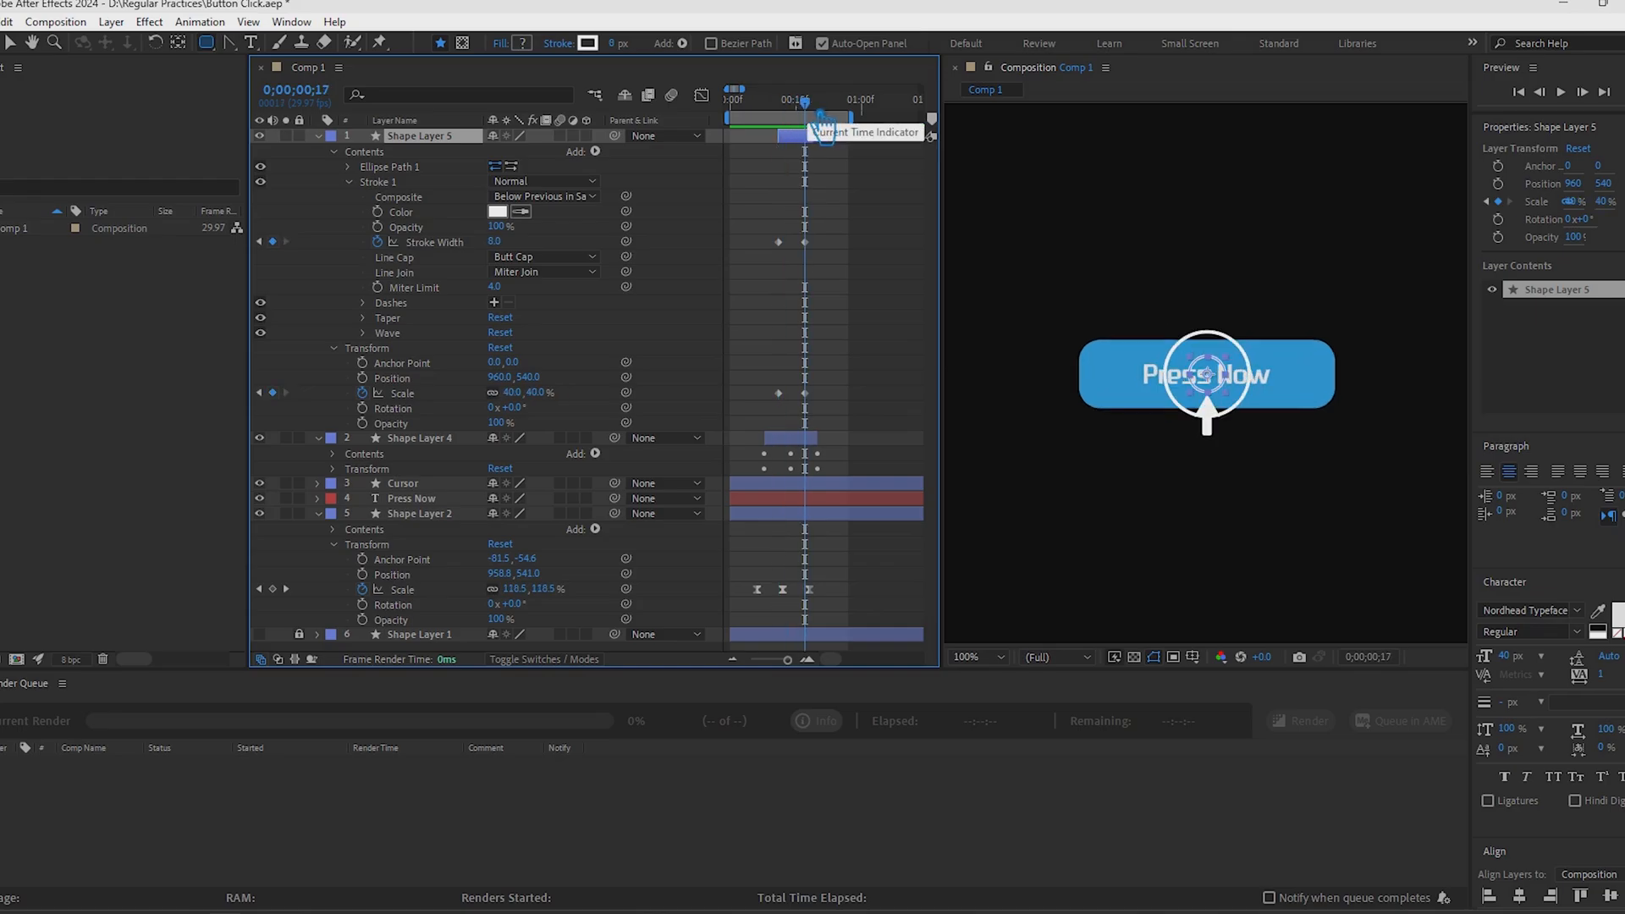
Move the ring copy's second Scale keyframe to 0;00;00;14
left_click_drag(817, 110, 805, 165)
left_click_drag(805, 392, 791, 393)
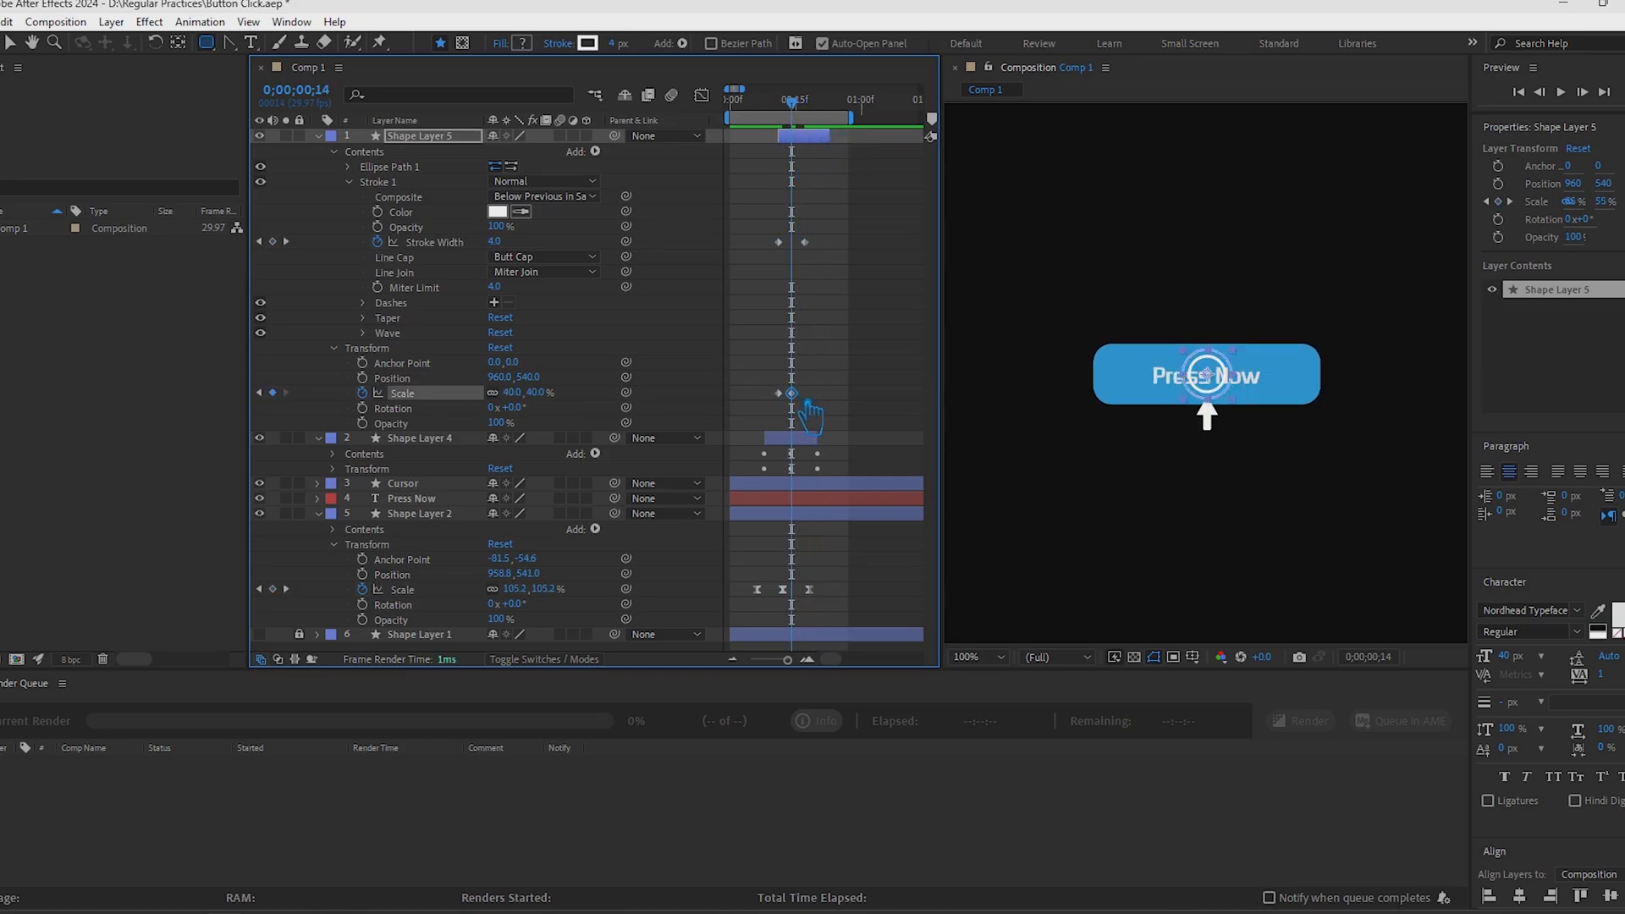
left_click_drag(803, 102, 805, 161)
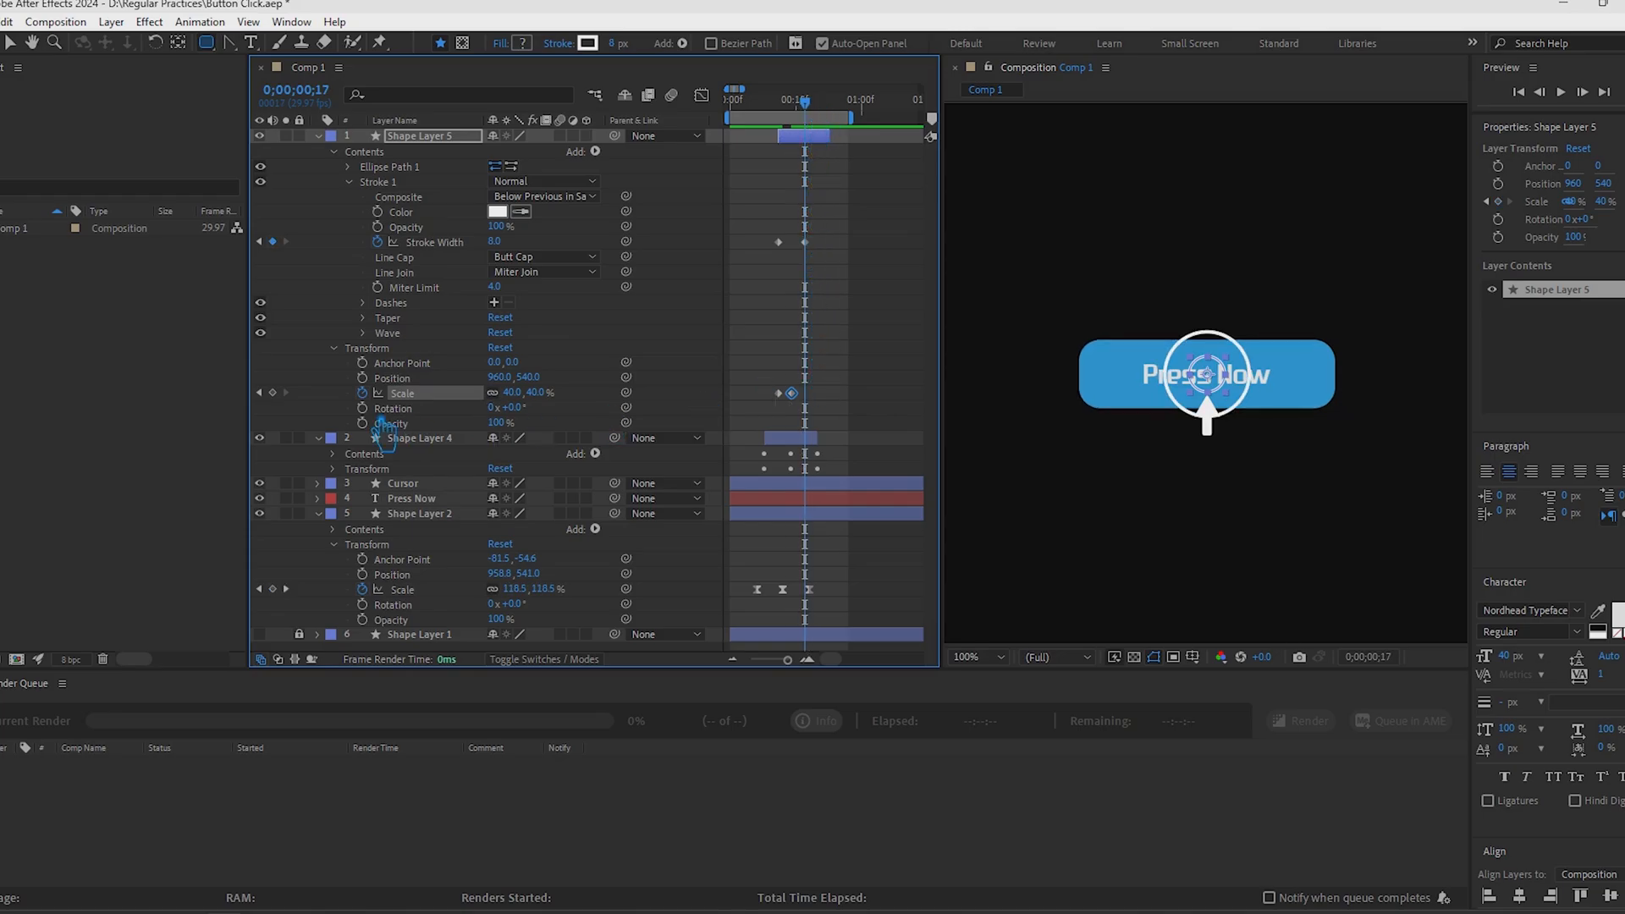
At 0;00;00;17, set the ring copy's Stroke Width to 0 and move its second Scale keyframe back to that frame
left_click(496, 242)
type("0")
key("Return")
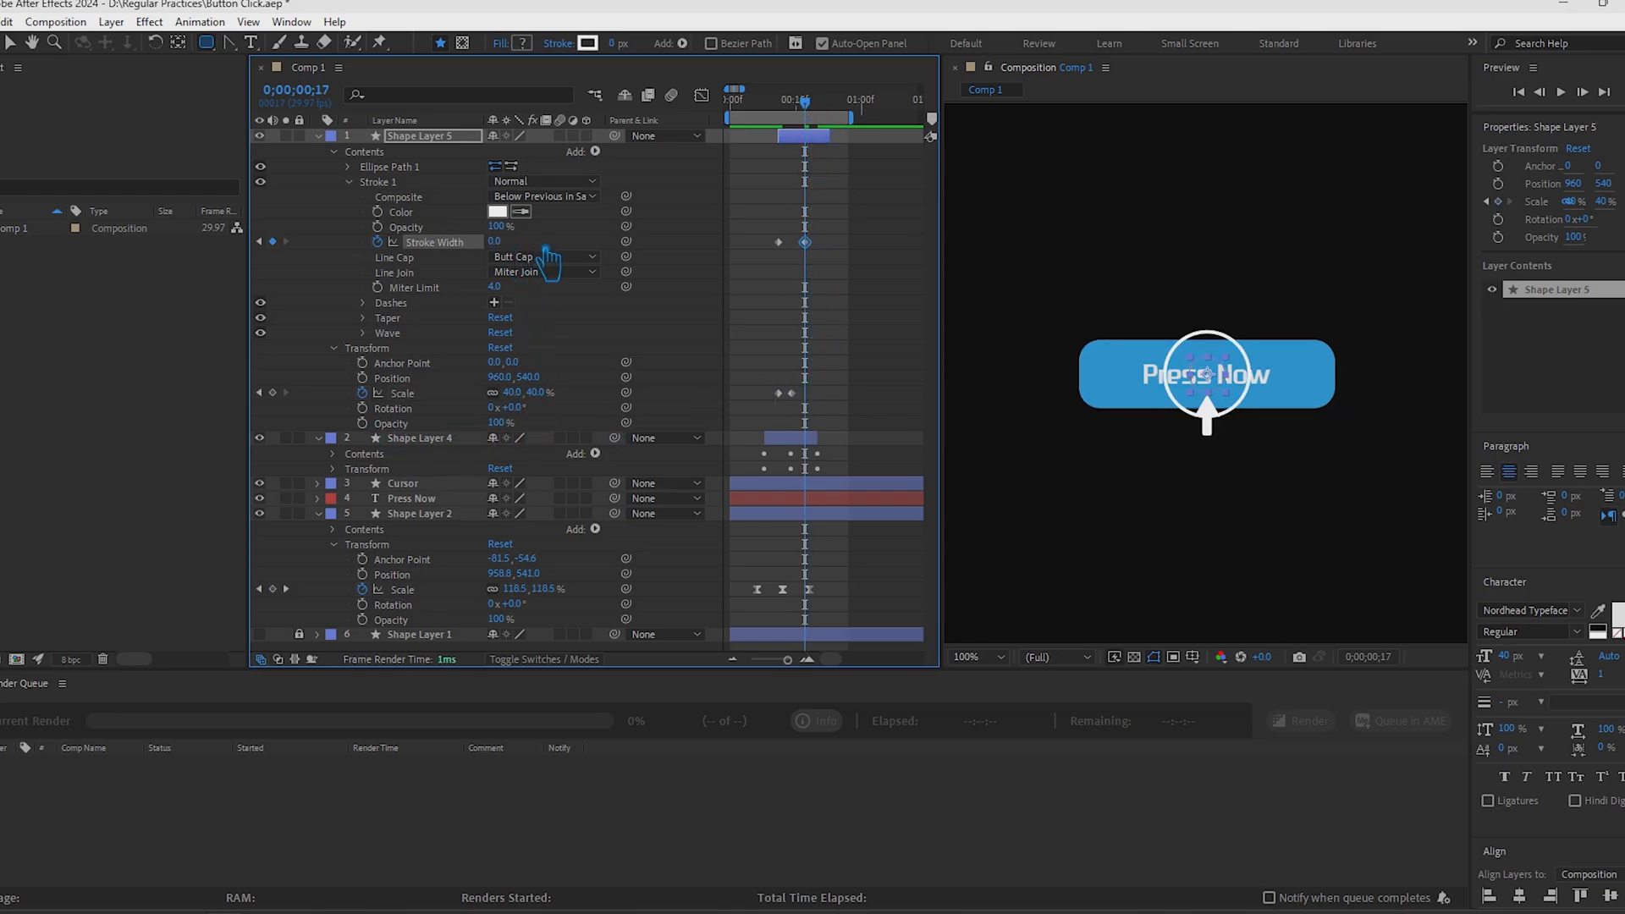
mouse_move(806, 103)
left_mouse_down()
mouse_move(767, 125)
mouse_move(838, 132)
mouse_move(771, 145)
mouse_move(842, 152)
mouse_move(821, 164)
left_mouse_up()
left_click_drag(792, 392, 800, 393)
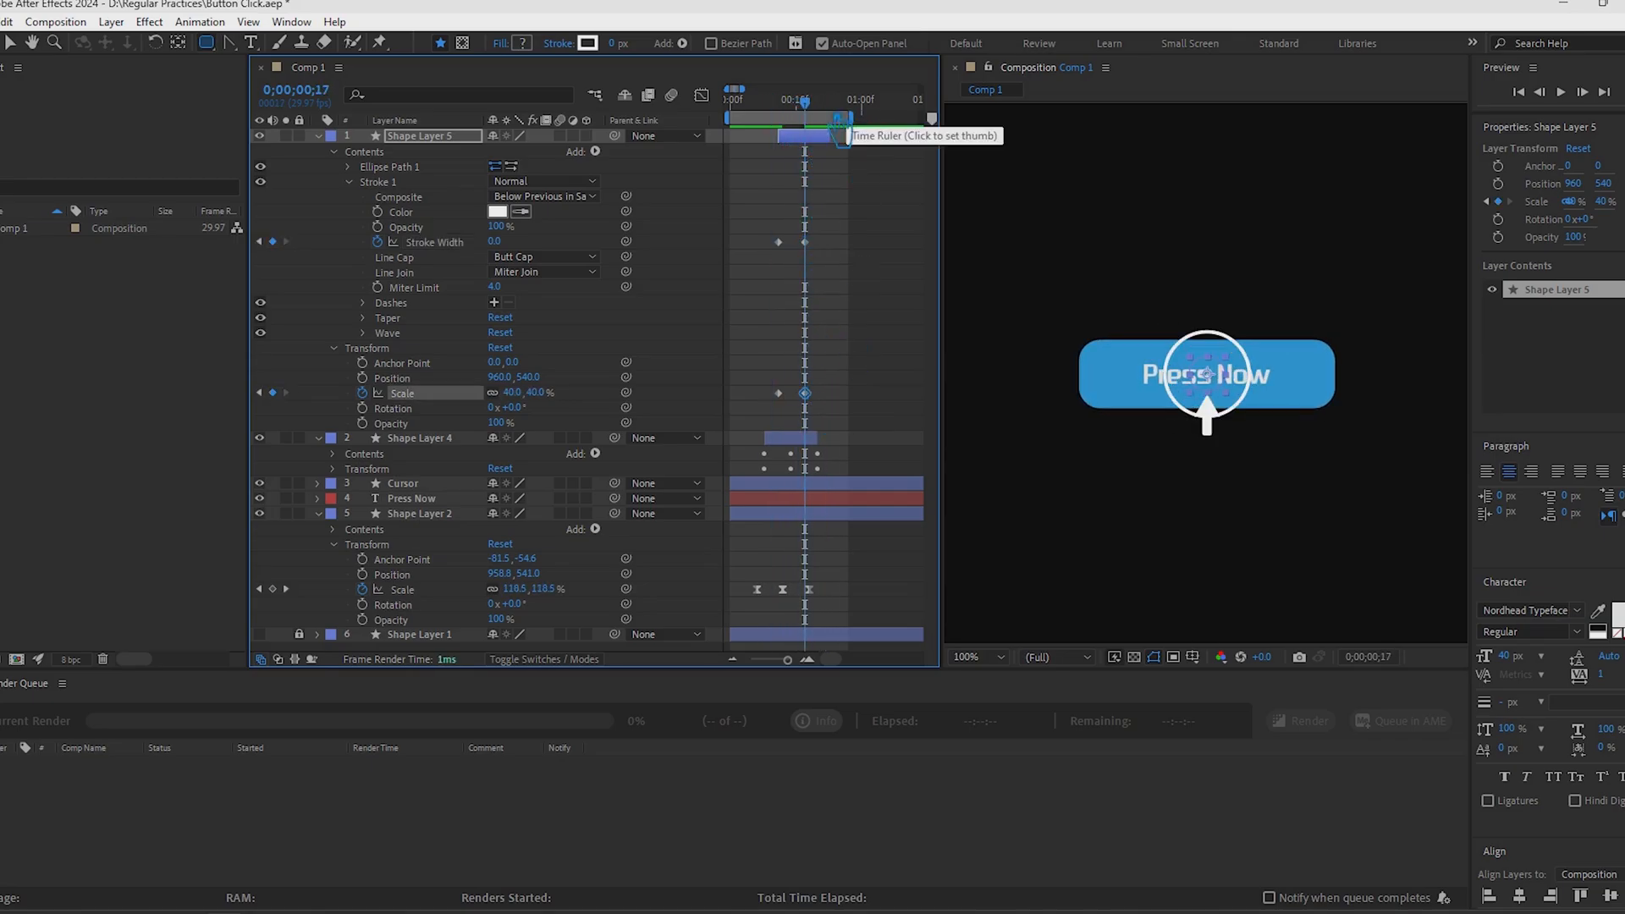
Play back the animation to check the shortened ring copy
left_click_drag(807, 102, 841, 144)
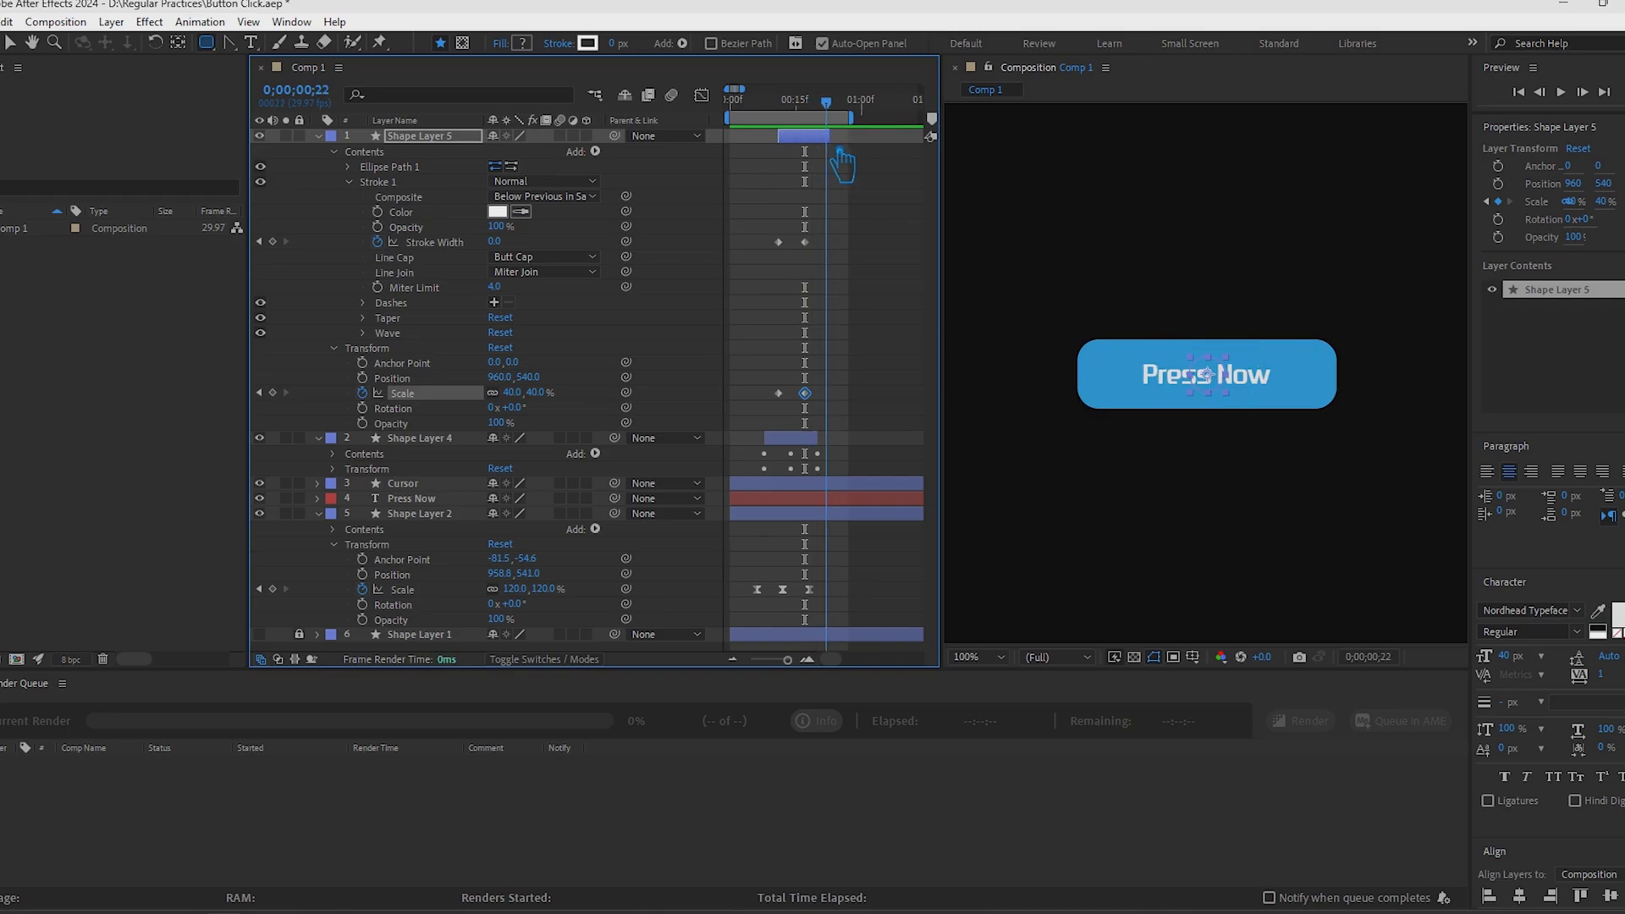
left_click(849, 312)
left_click(1561, 91)
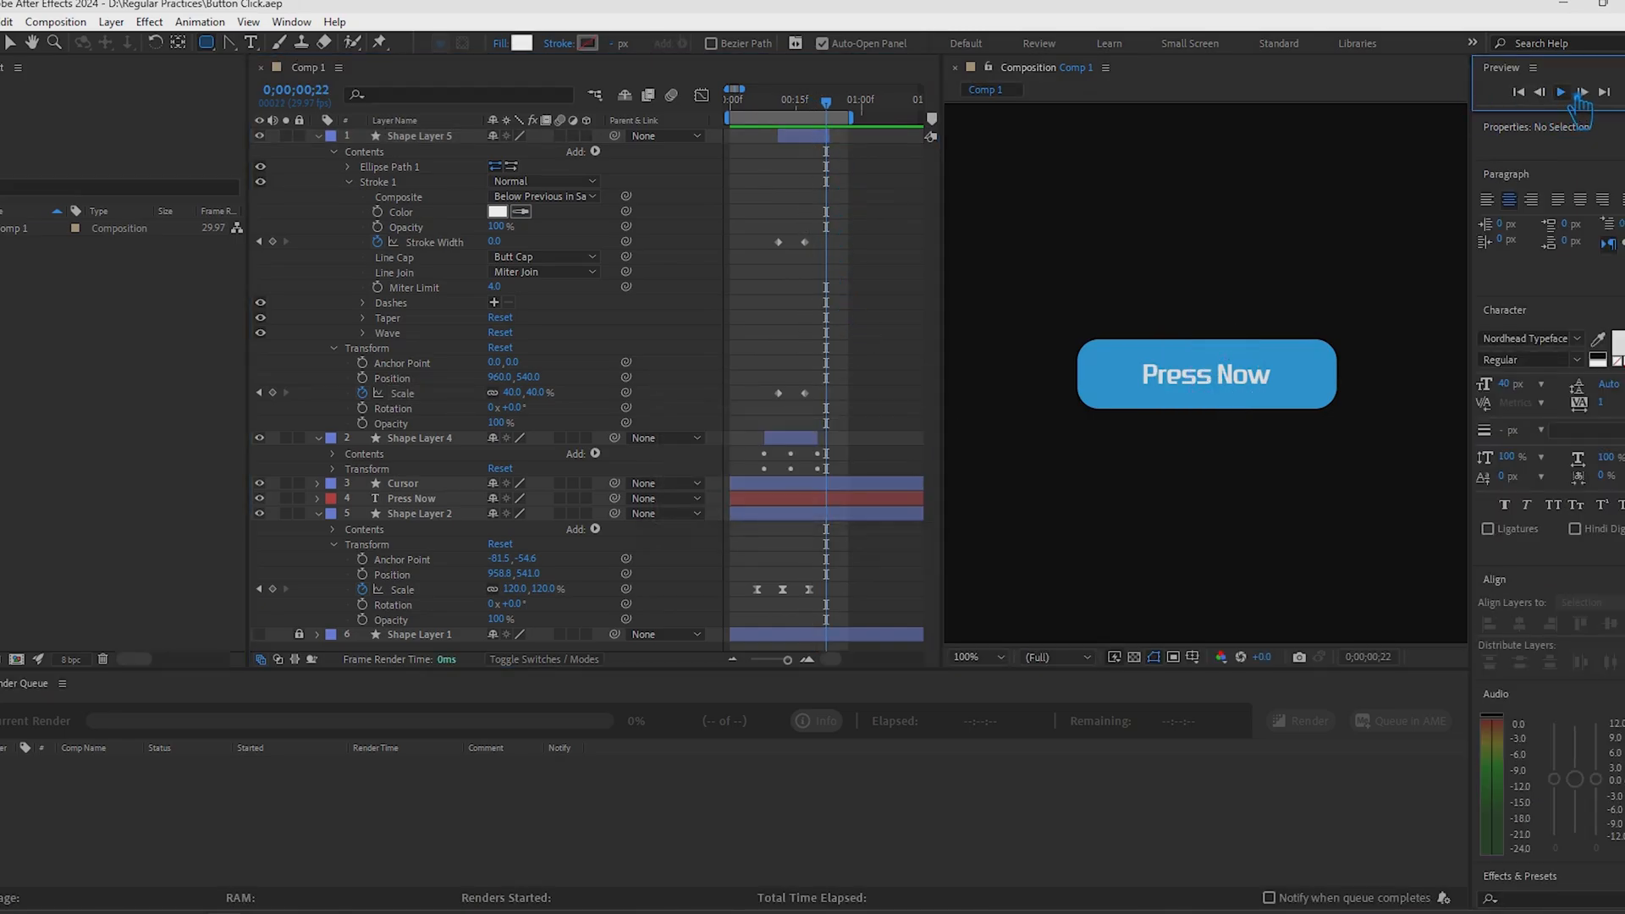
middle_click(1417, 226)
key("space")
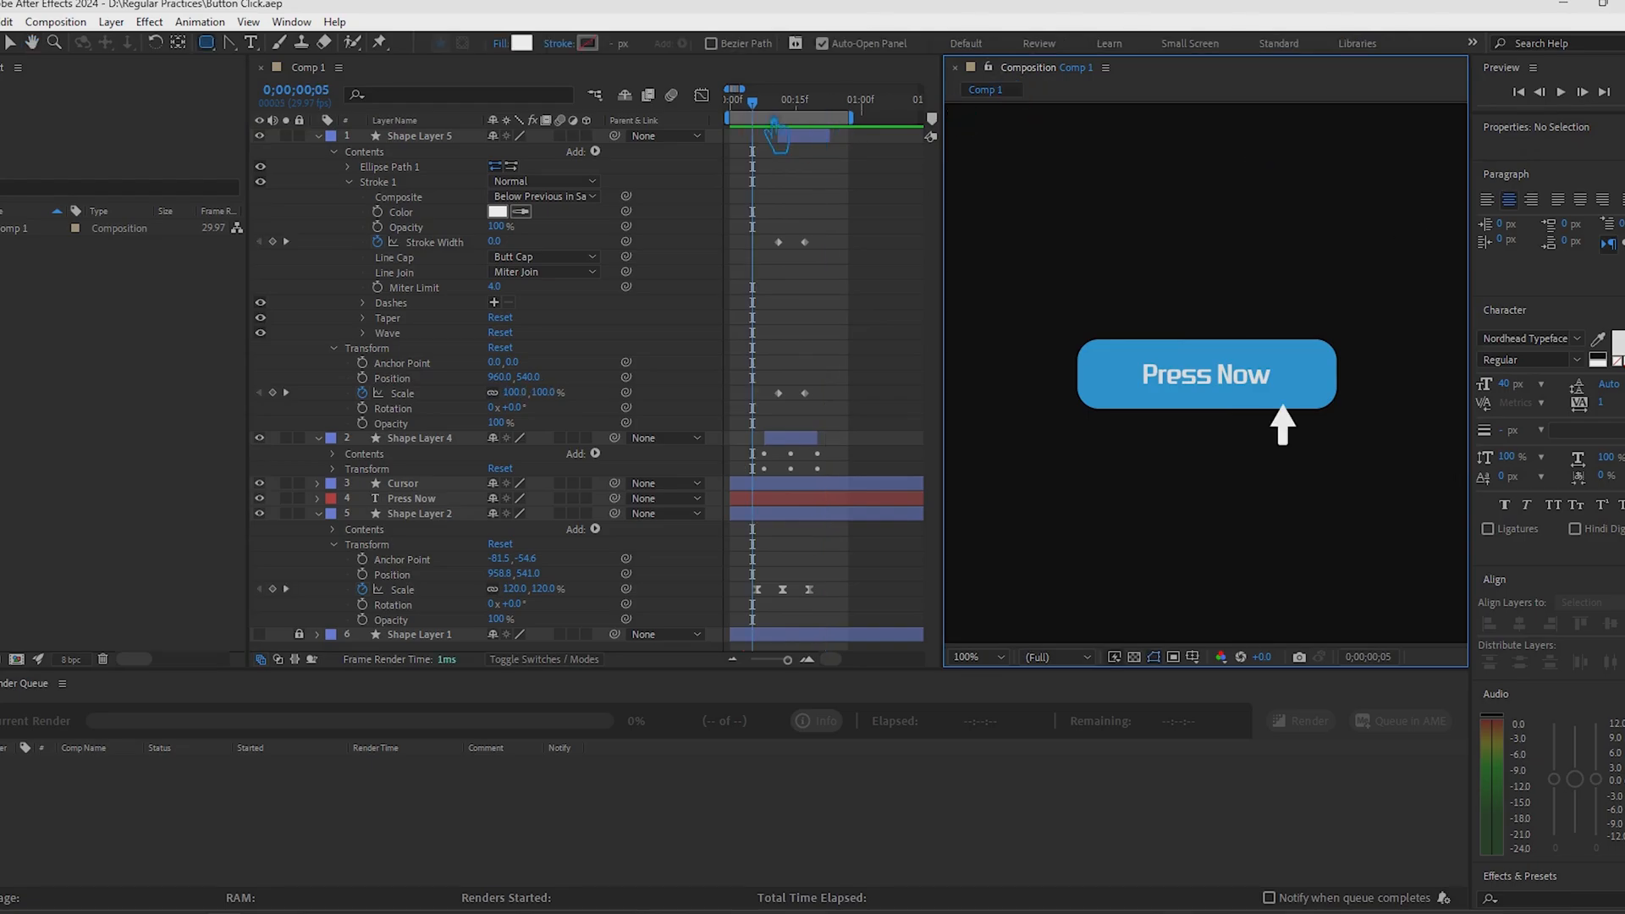
Shift the ring copy's Stroke Width and Scale keyframes to start at 0;00;00;08 and end at 0;00;00;14, and check the frames
mouse_move(759, 115)
left_mouse_down()
mouse_move(819, 123)
mouse_move(776, 119)
left_mouse_up()
left_click(795, 136)
mouse_move(821, 407)
left_mouse_down()
mouse_move(771, 205)
mouse_move(769, 245)
left_mouse_up()
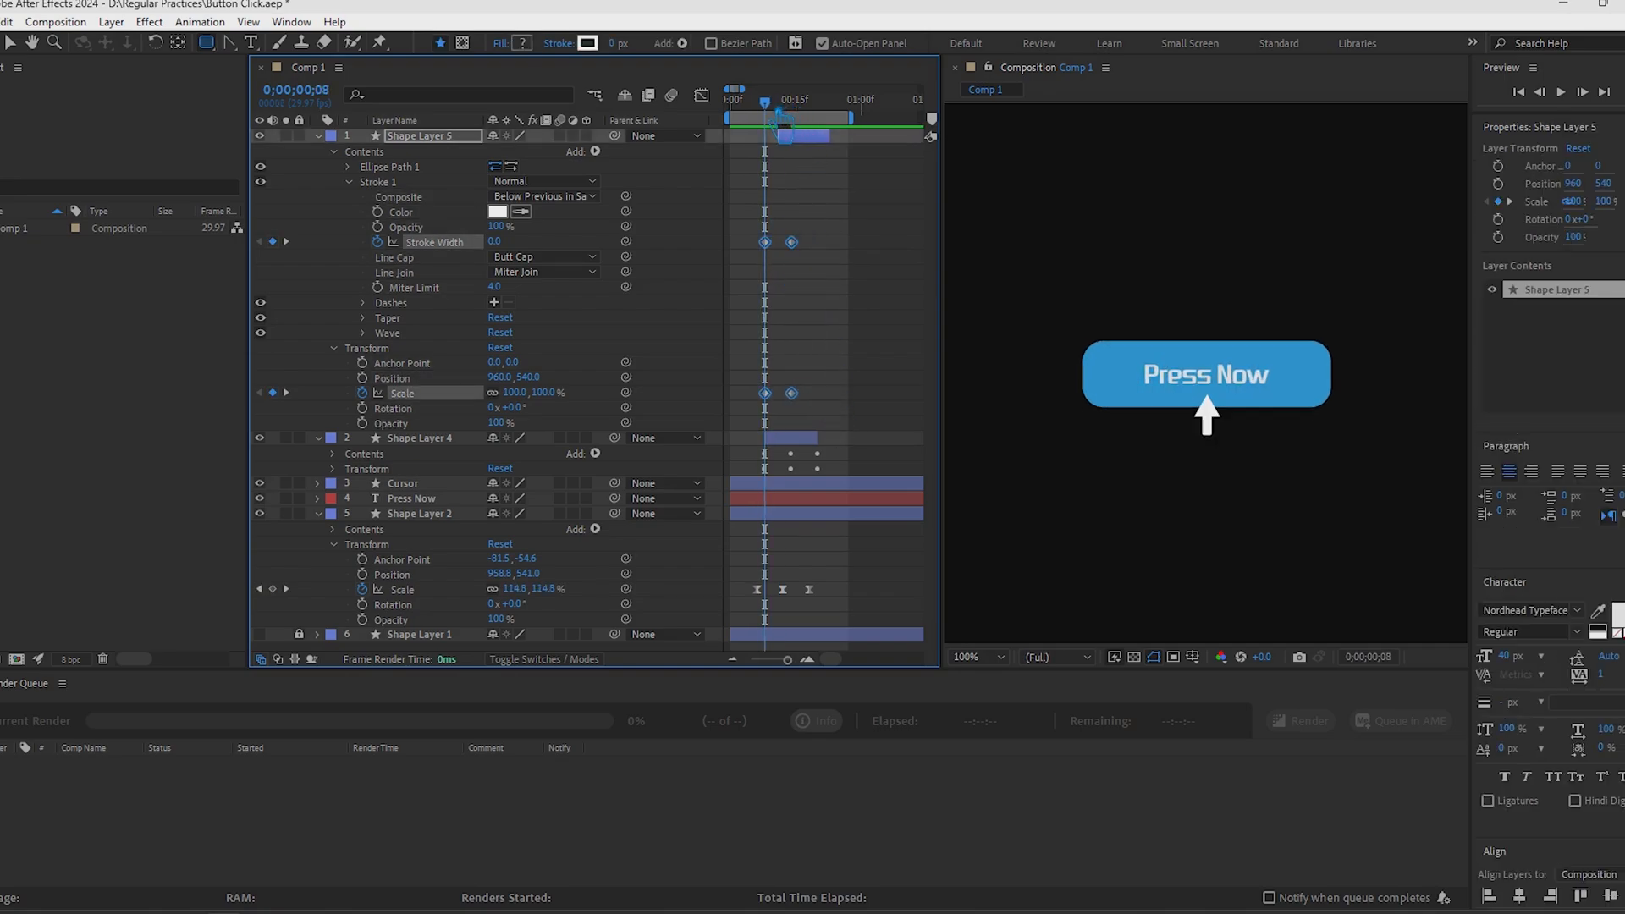
left_click_drag(780, 113, 810, 127)
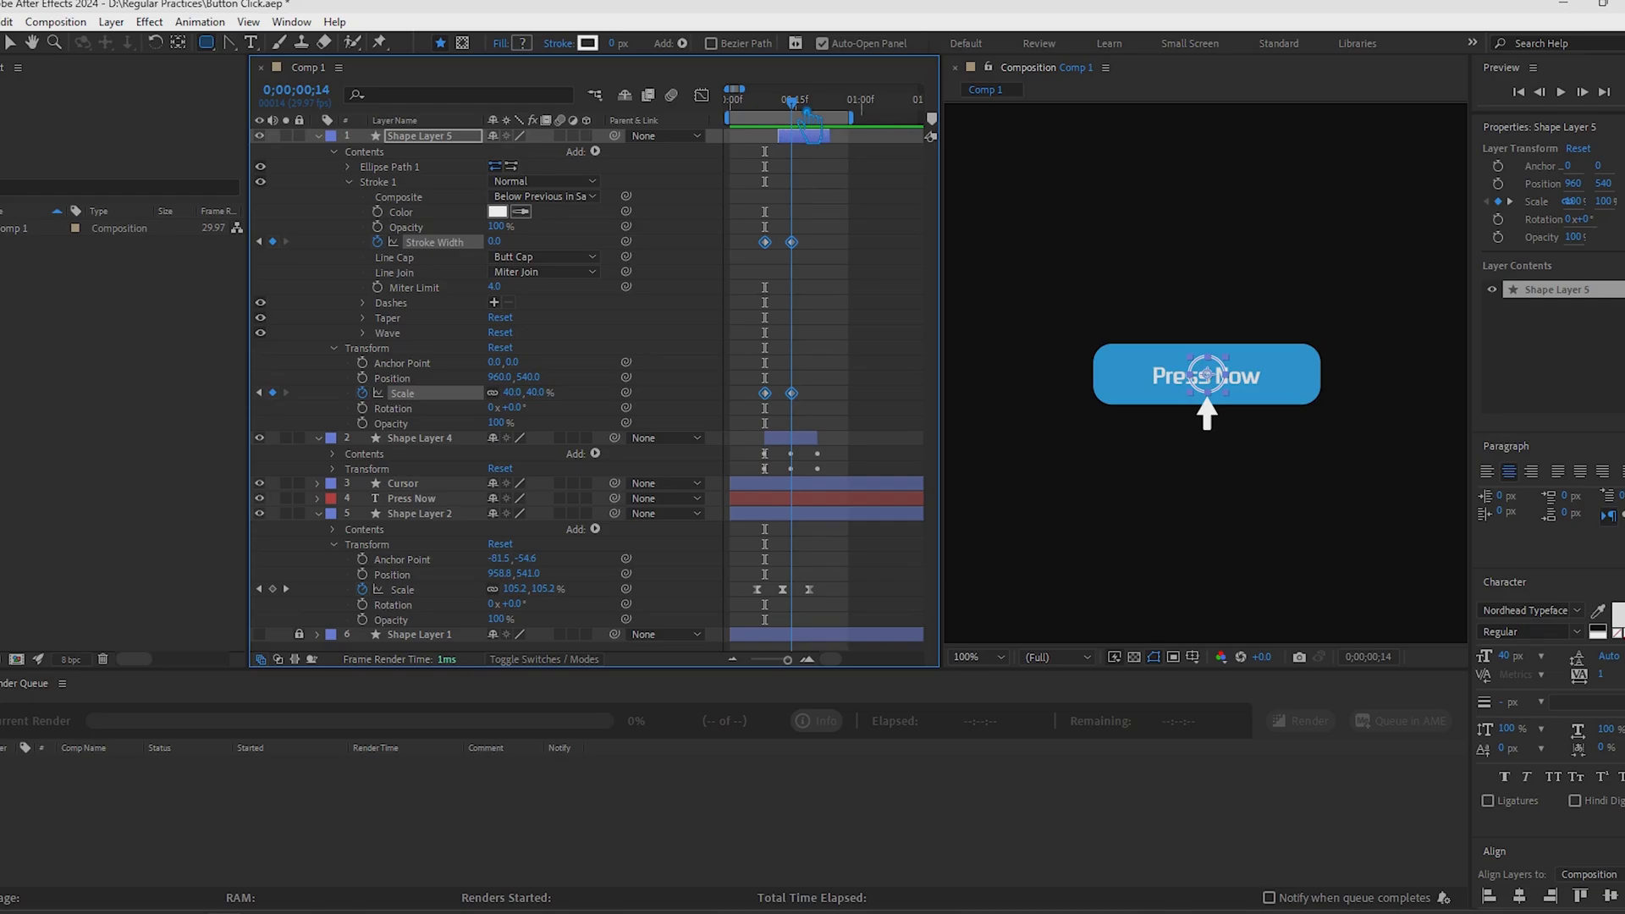
key("equal")
key("equal")
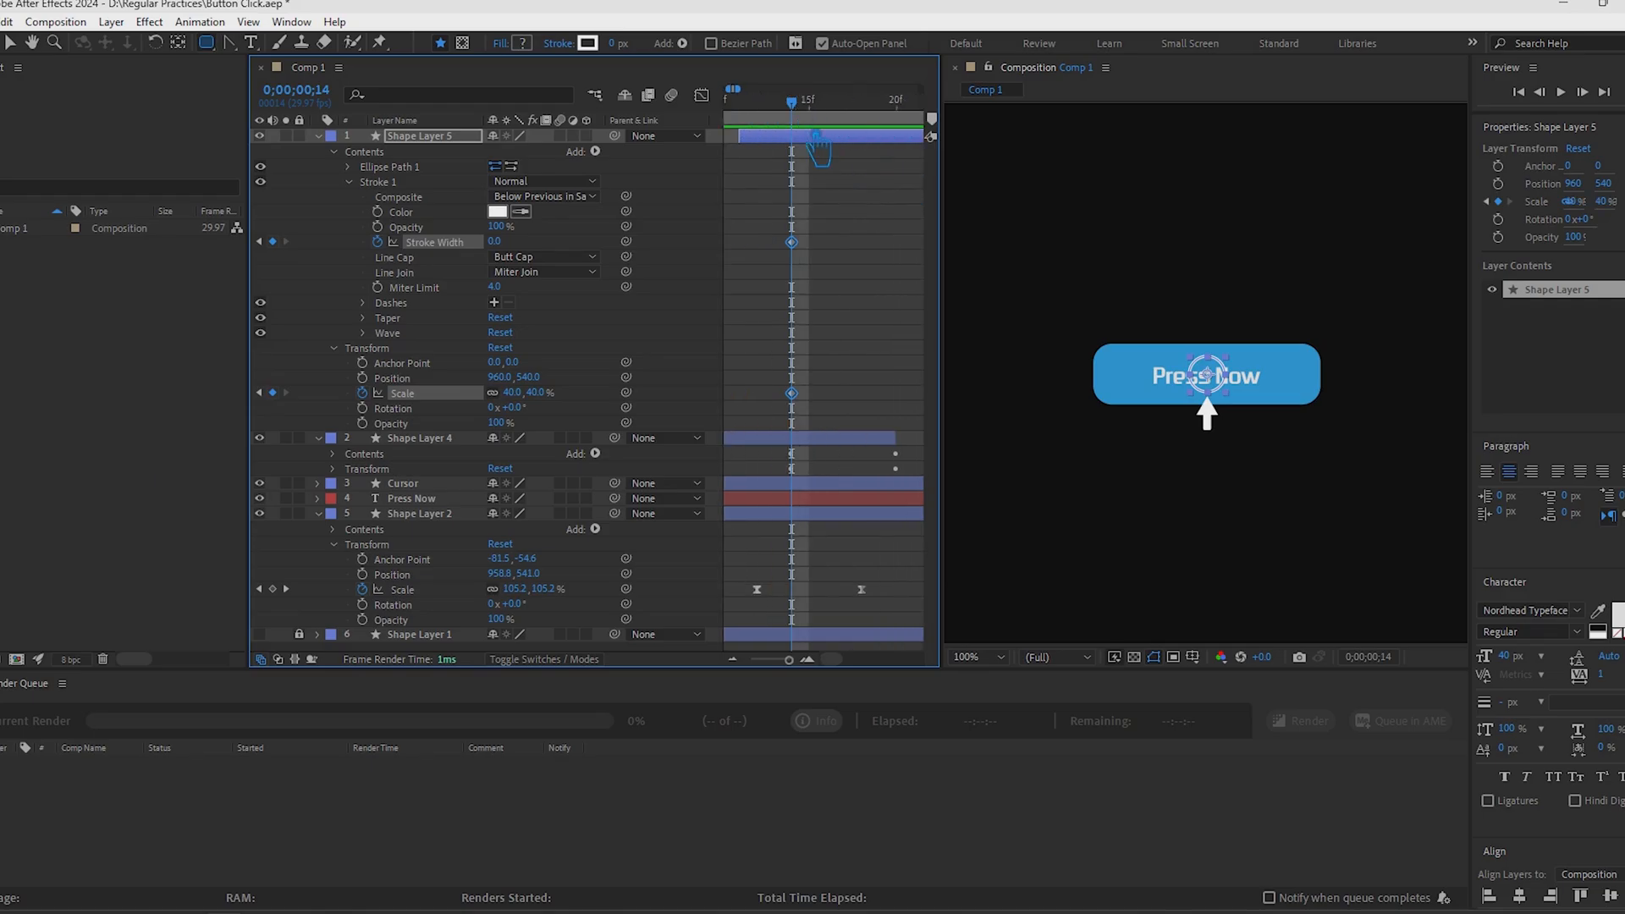
key("minus")
key("minus")
key("i")
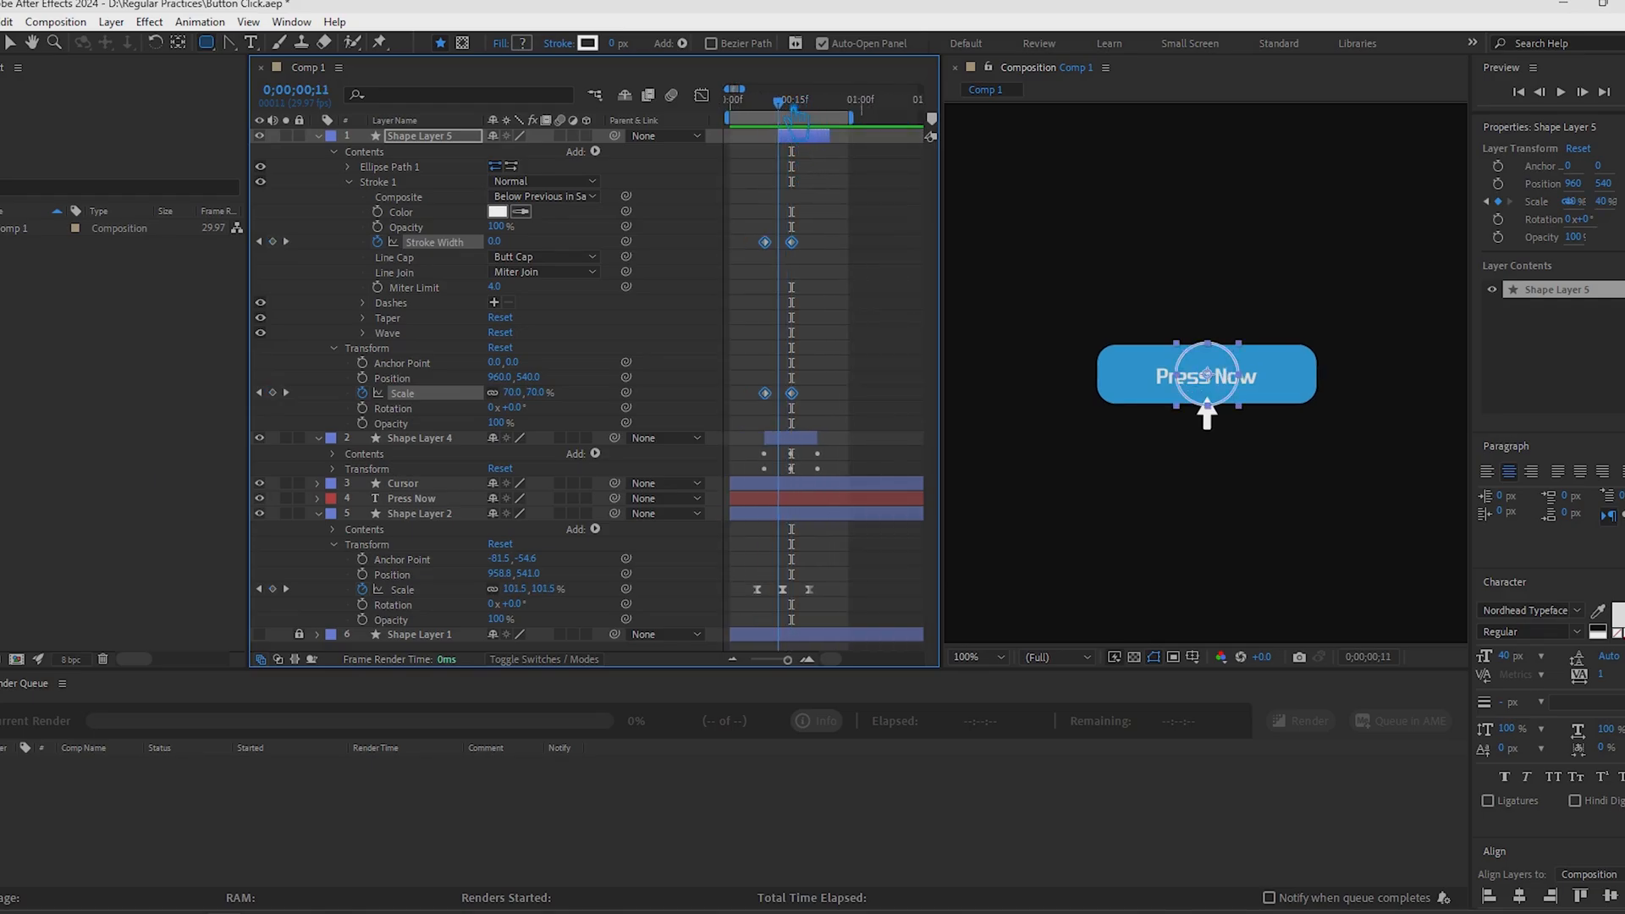
Replace the altered ring copy with a fresh duplicate of the ring layer and reveal its Stroke 1 and Transform properties
left_click(808, 136)
key("Delete")
key("ctrl+z")
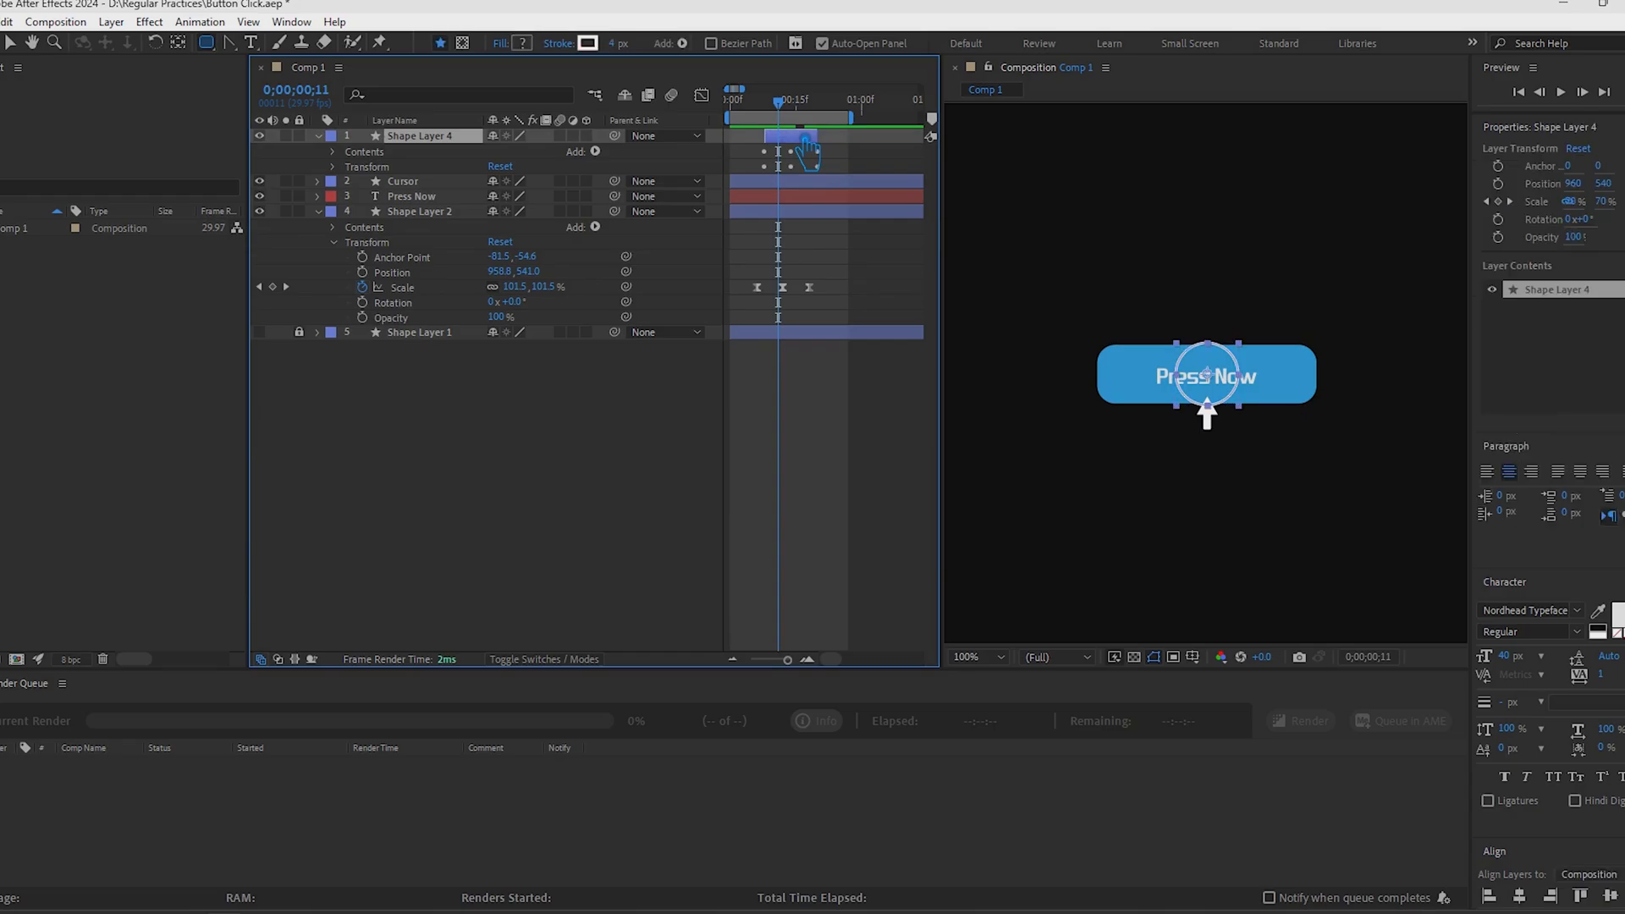
left_click(333, 151)
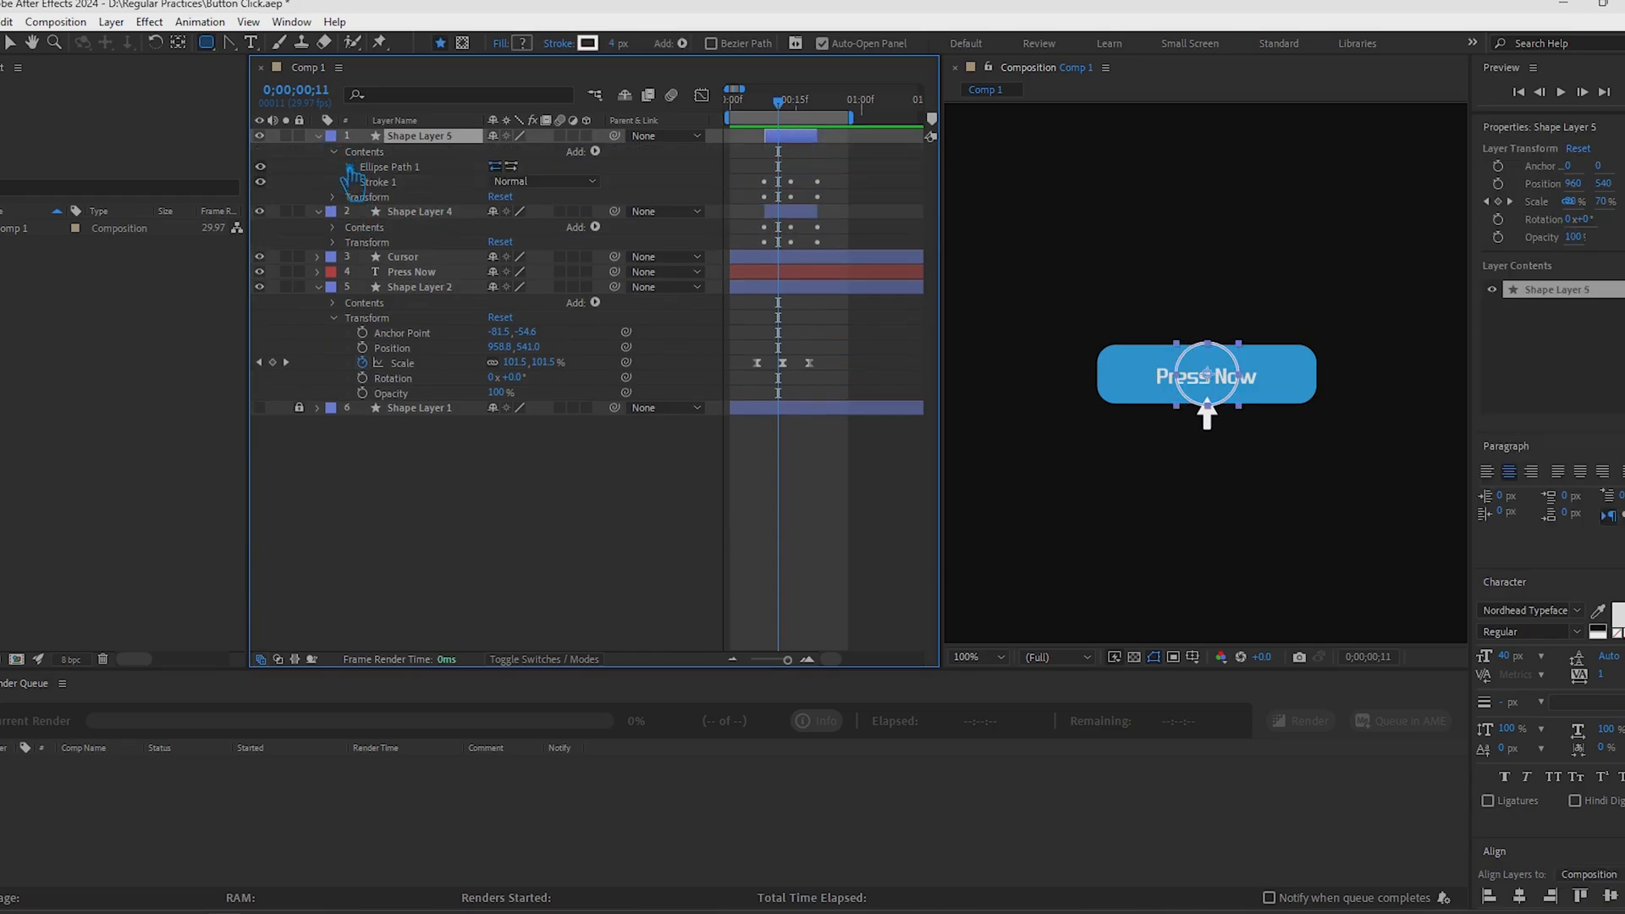
left_click(334, 196)
key("j")
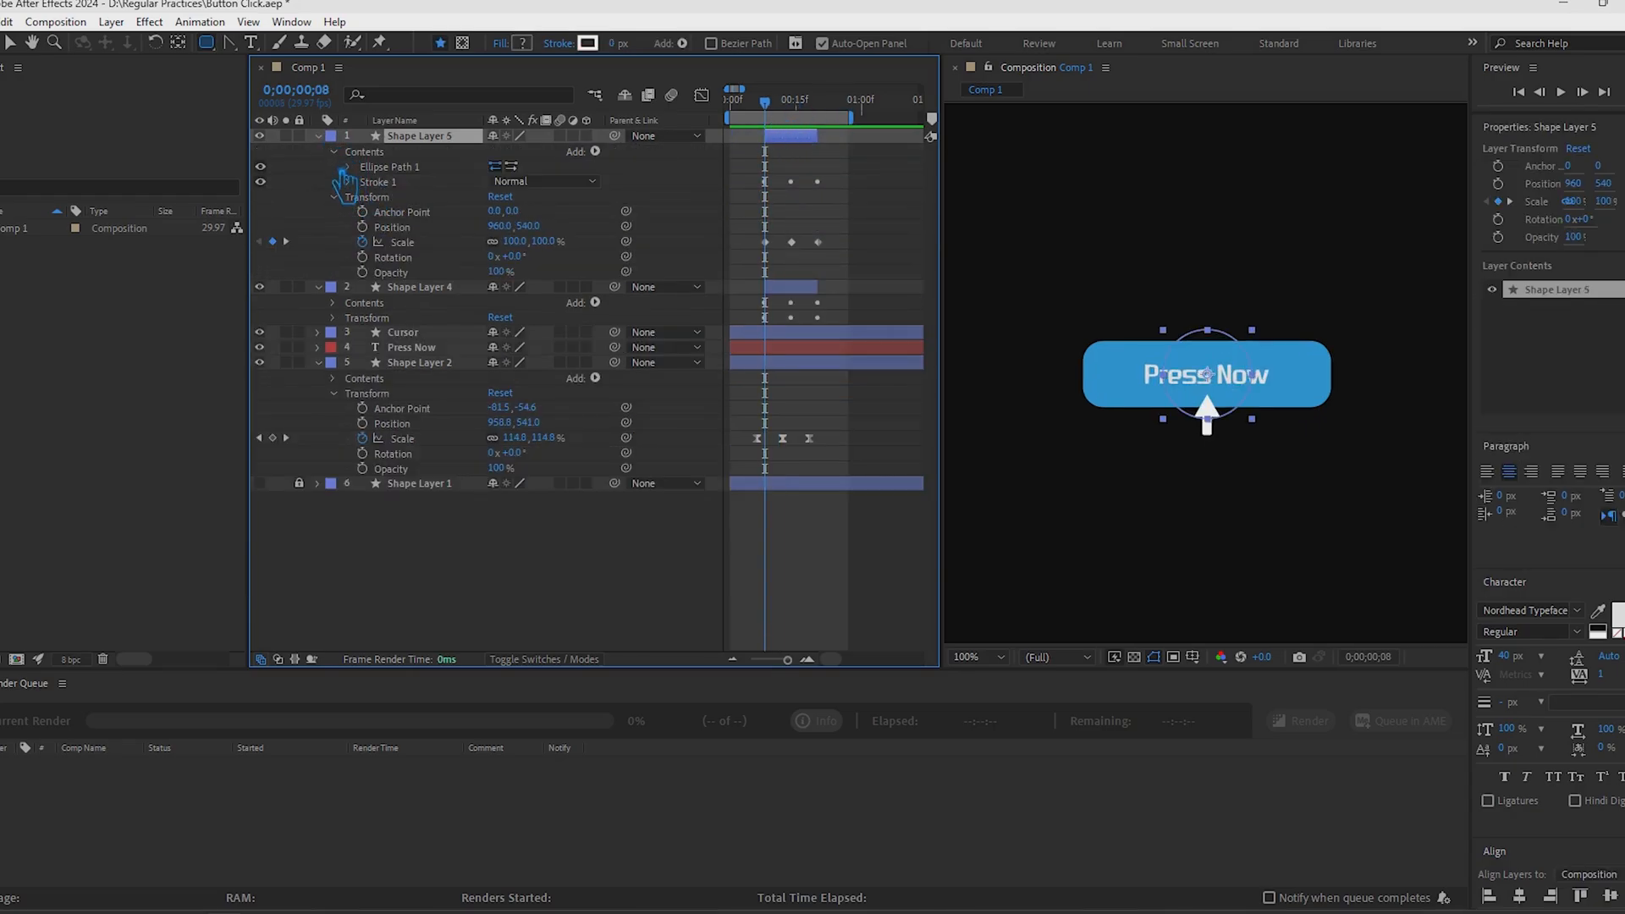
left_click(334, 151)
left_click(334, 151)
left_click(335, 152)
left_click(334, 152)
left_click(348, 182)
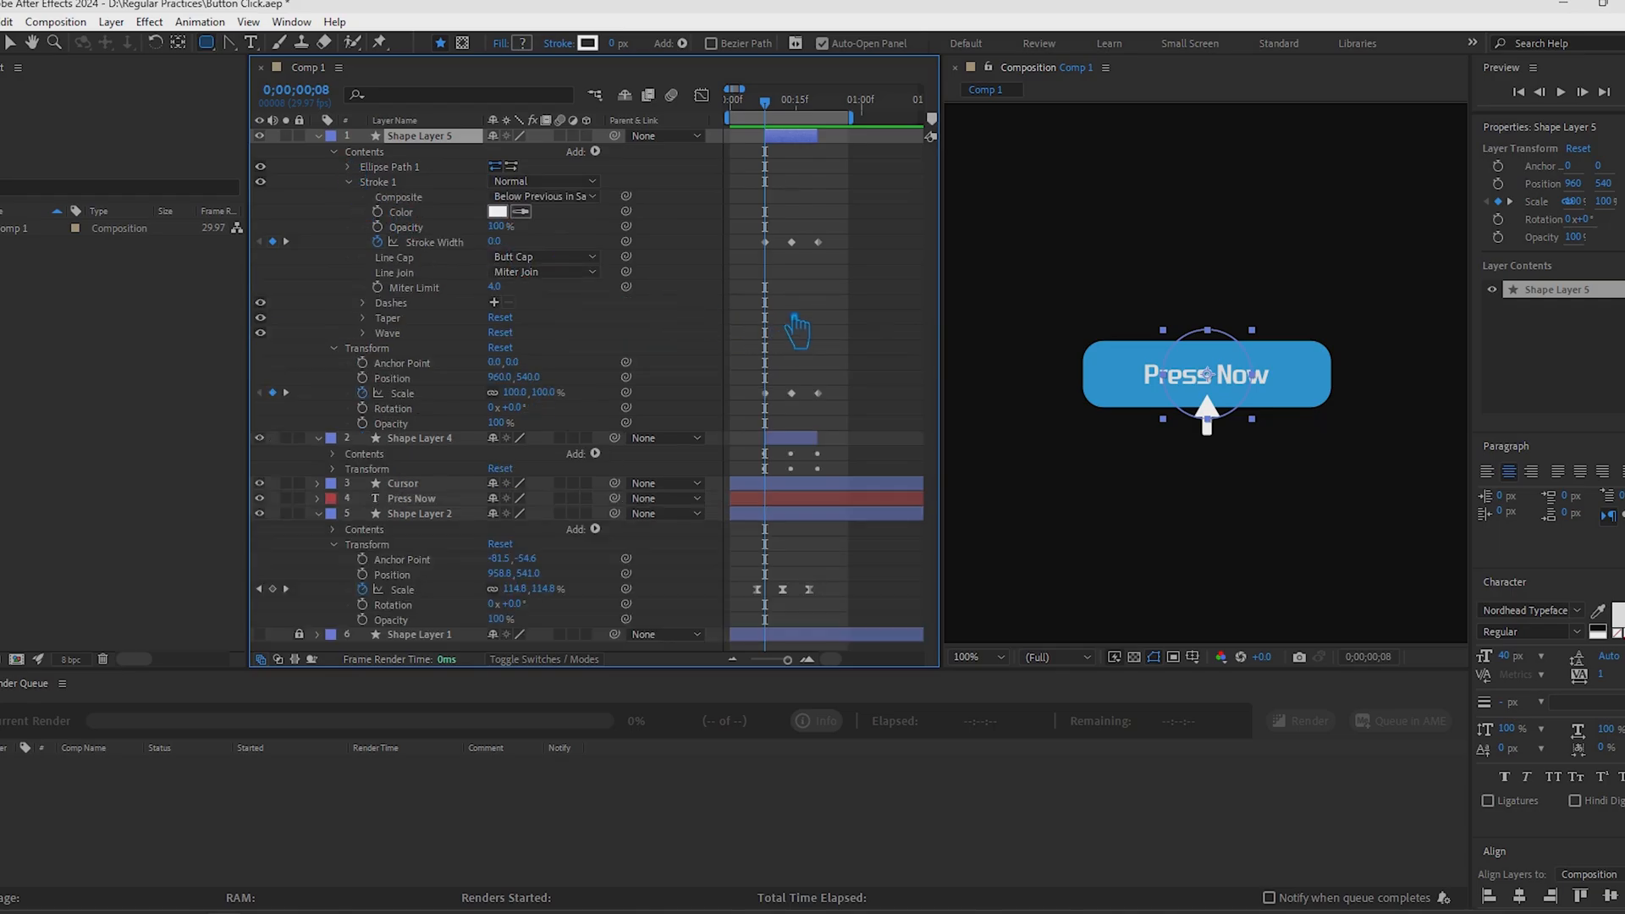
At 0;00;00;08, set the new ring copy's Scale keyframe to 70%
left_click_drag(752, 402, 773, 226)
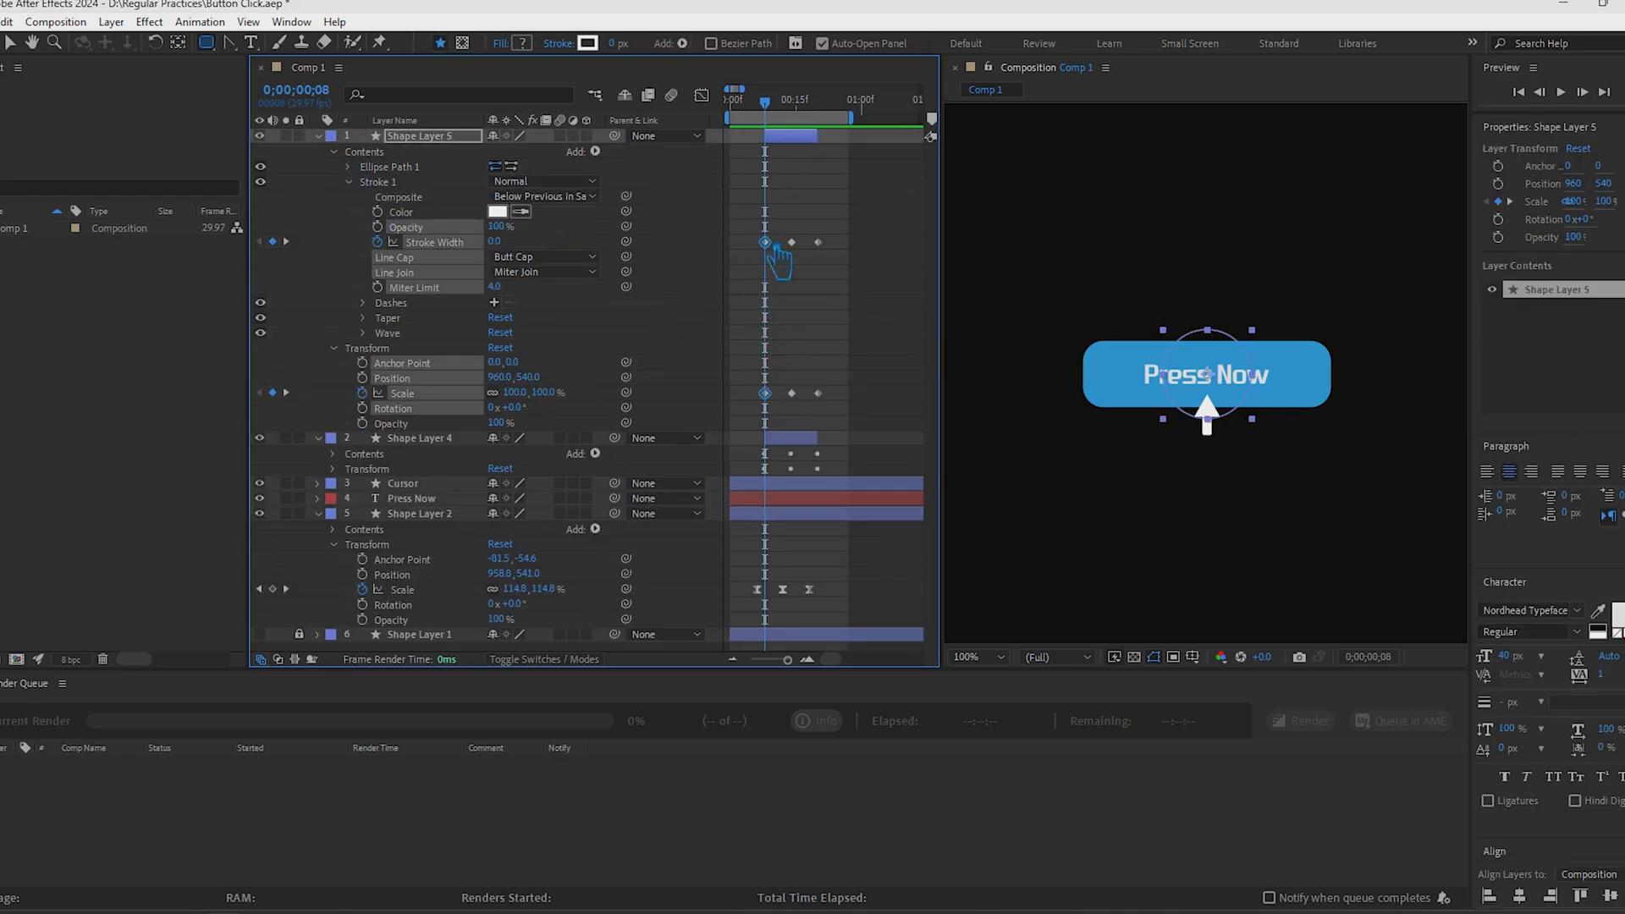
left_click(802, 348)
left_click(514, 393)
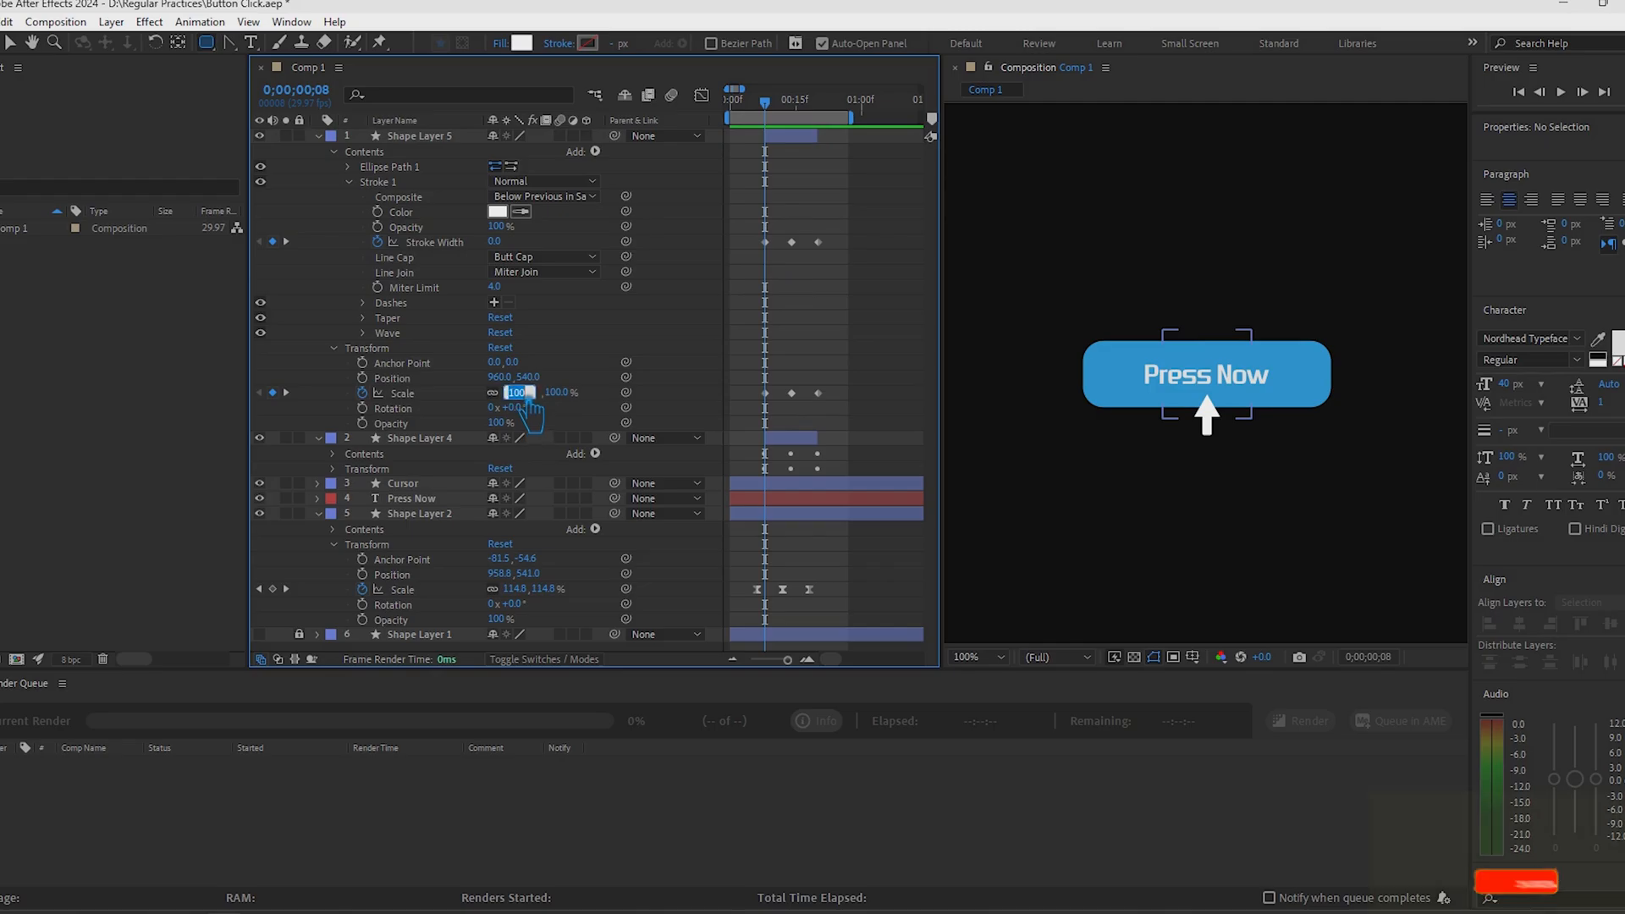
type("70")
key("Return")
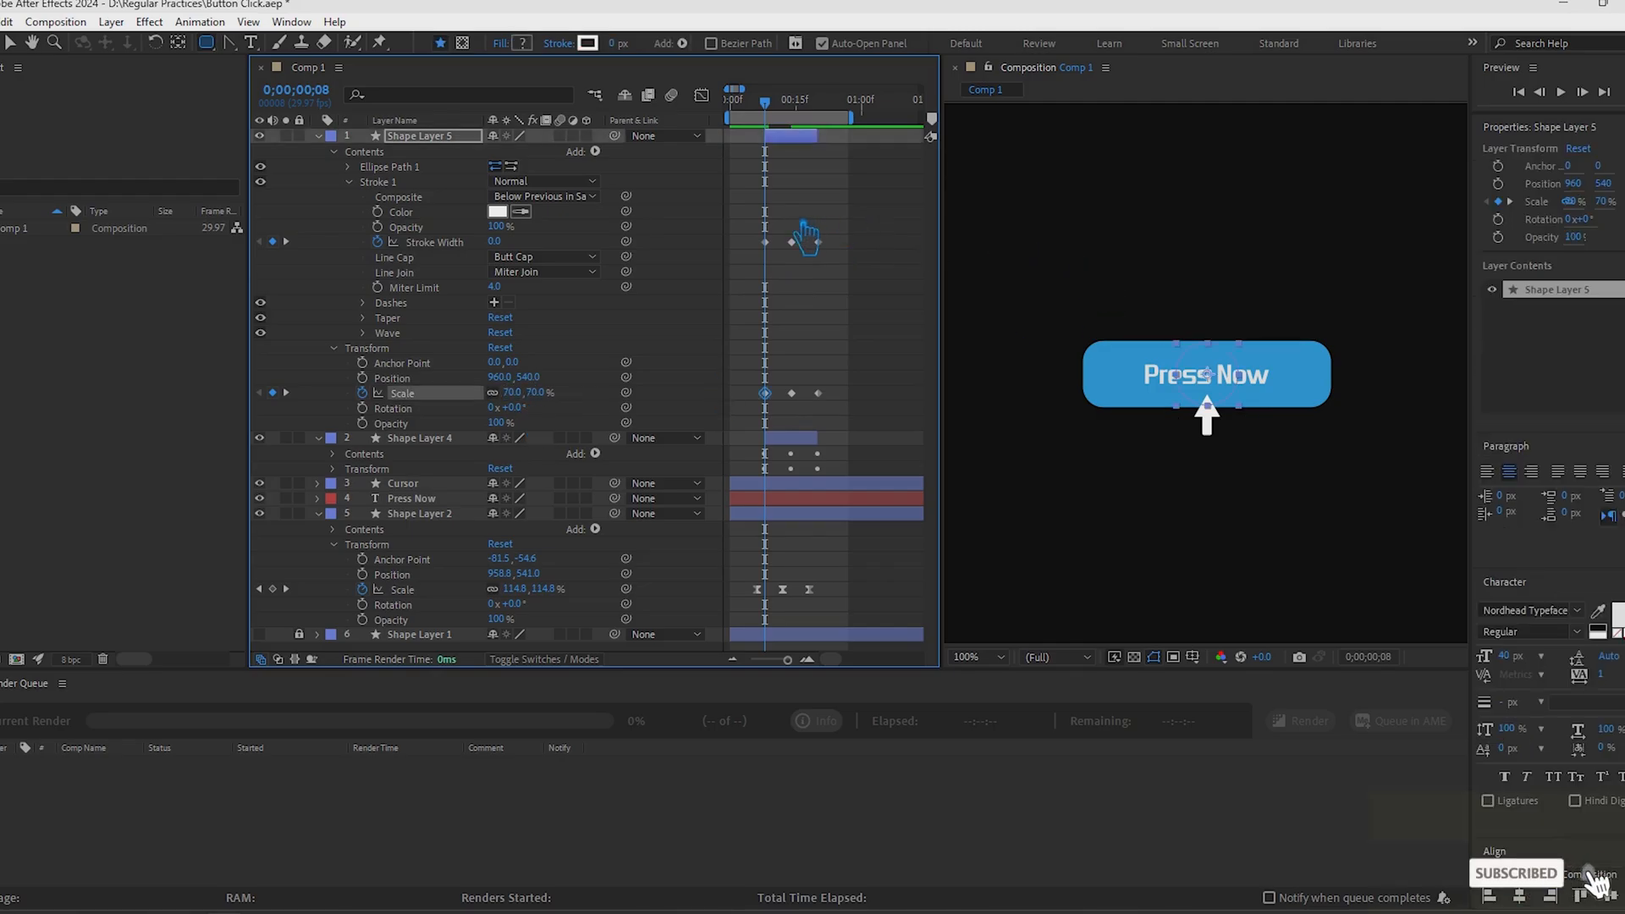
At 0;00;00;14, set the new ring copy's Stroke Width keyframe to 4
left_click(796, 99)
key("Page_Up")
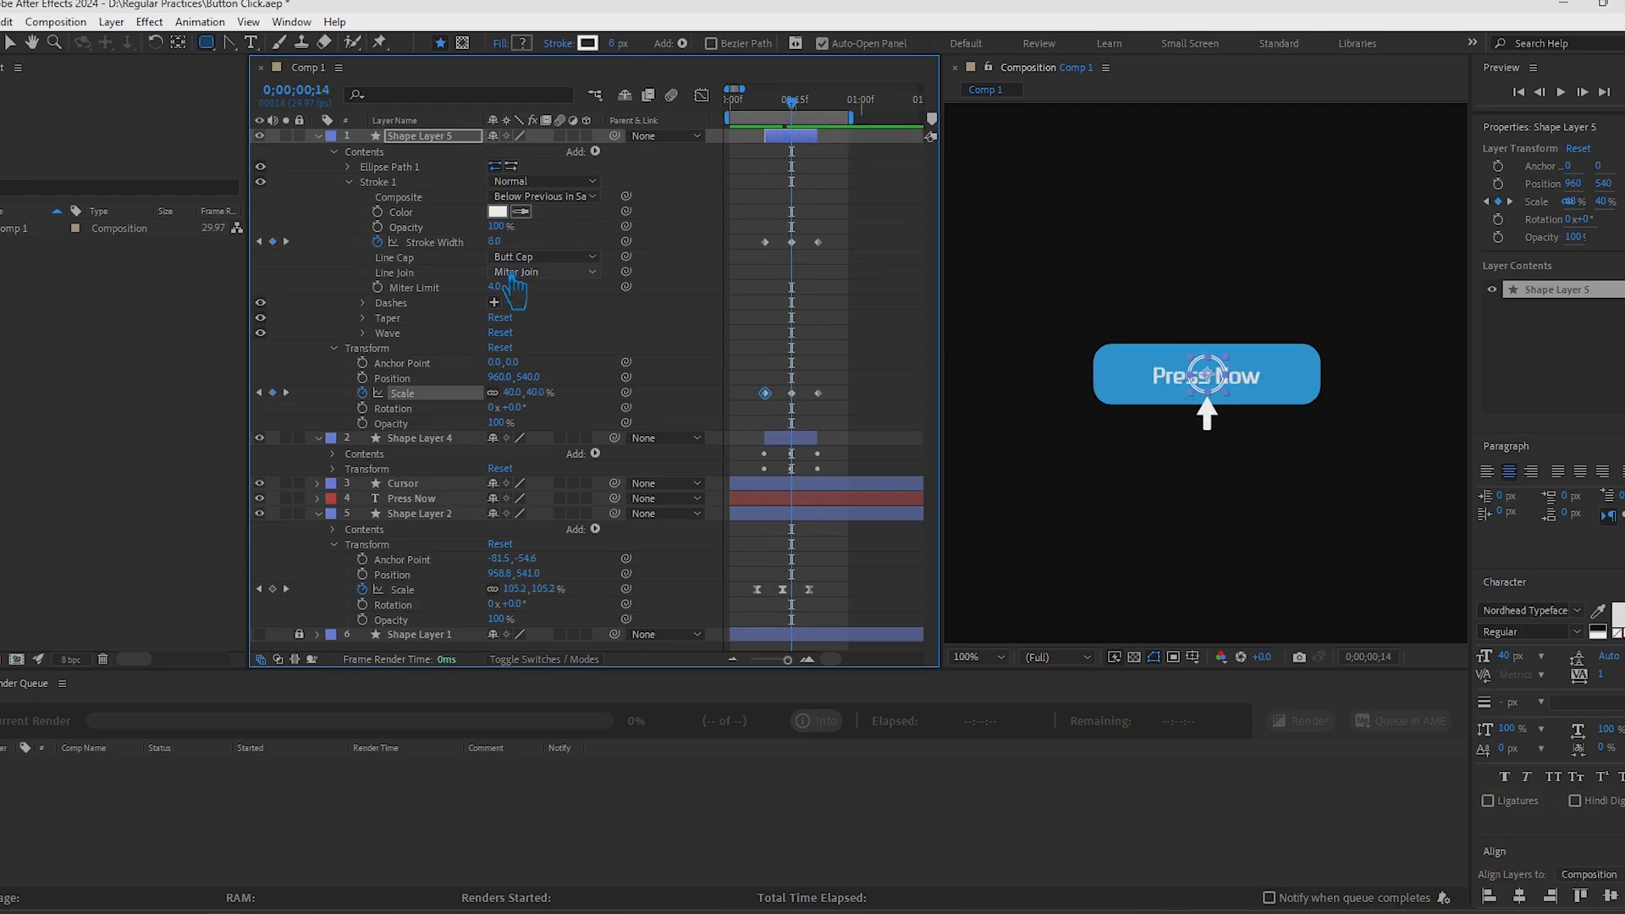
type("4")
key("Return")
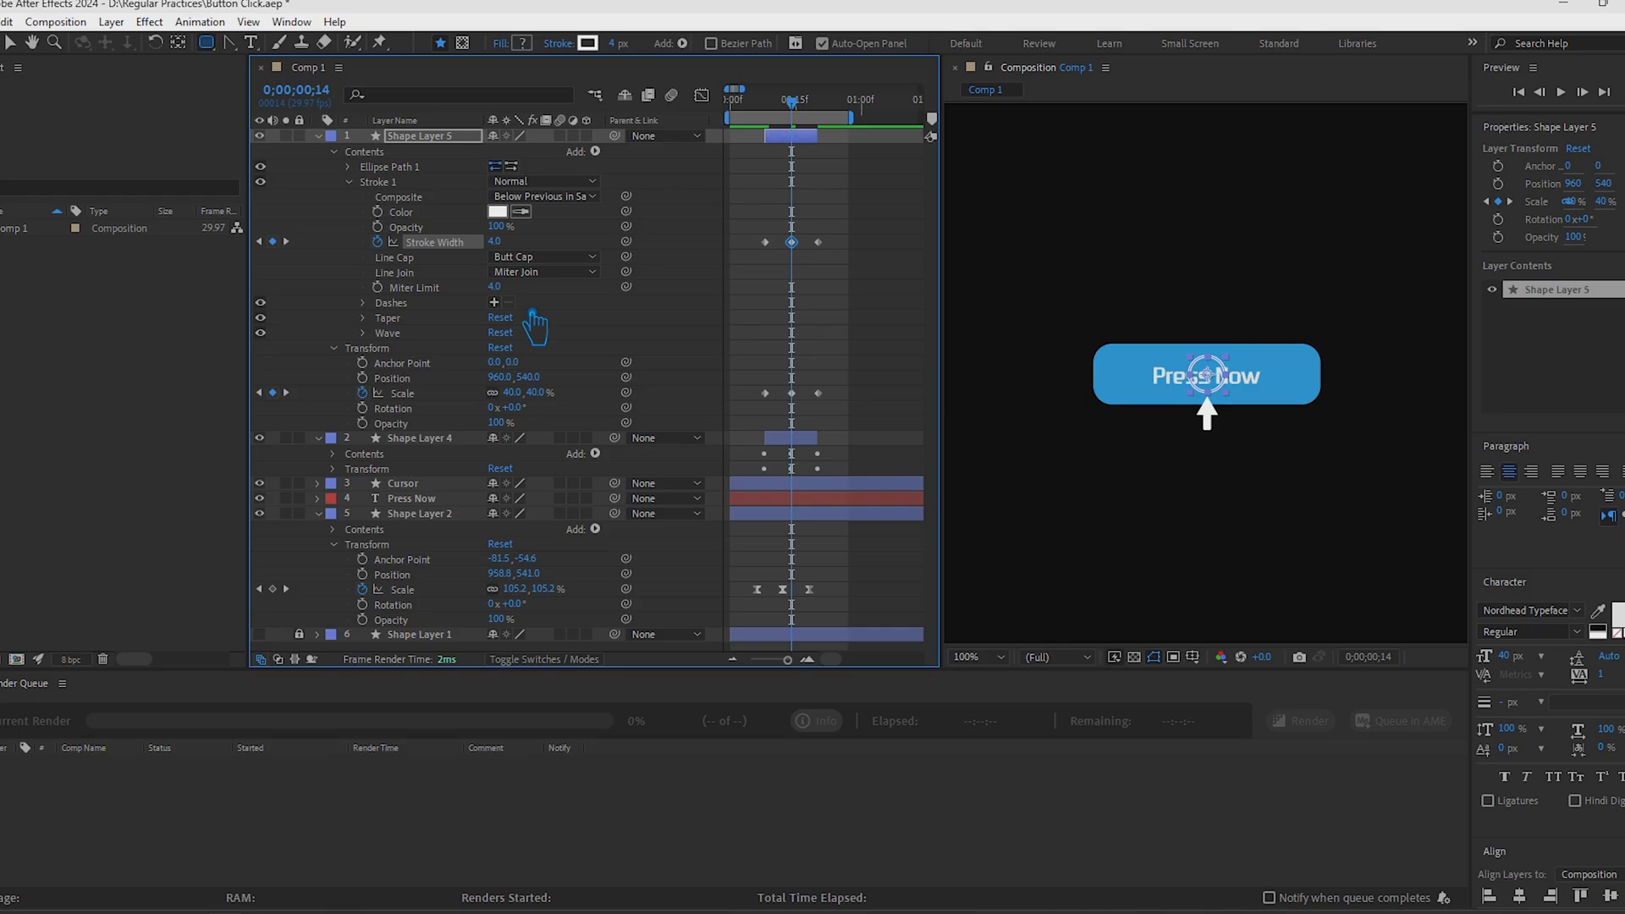
Set the new ring copy's Scale keyframe at 0;00;00;14 to 25% and play back the animation with both rings
left_click(513, 393)
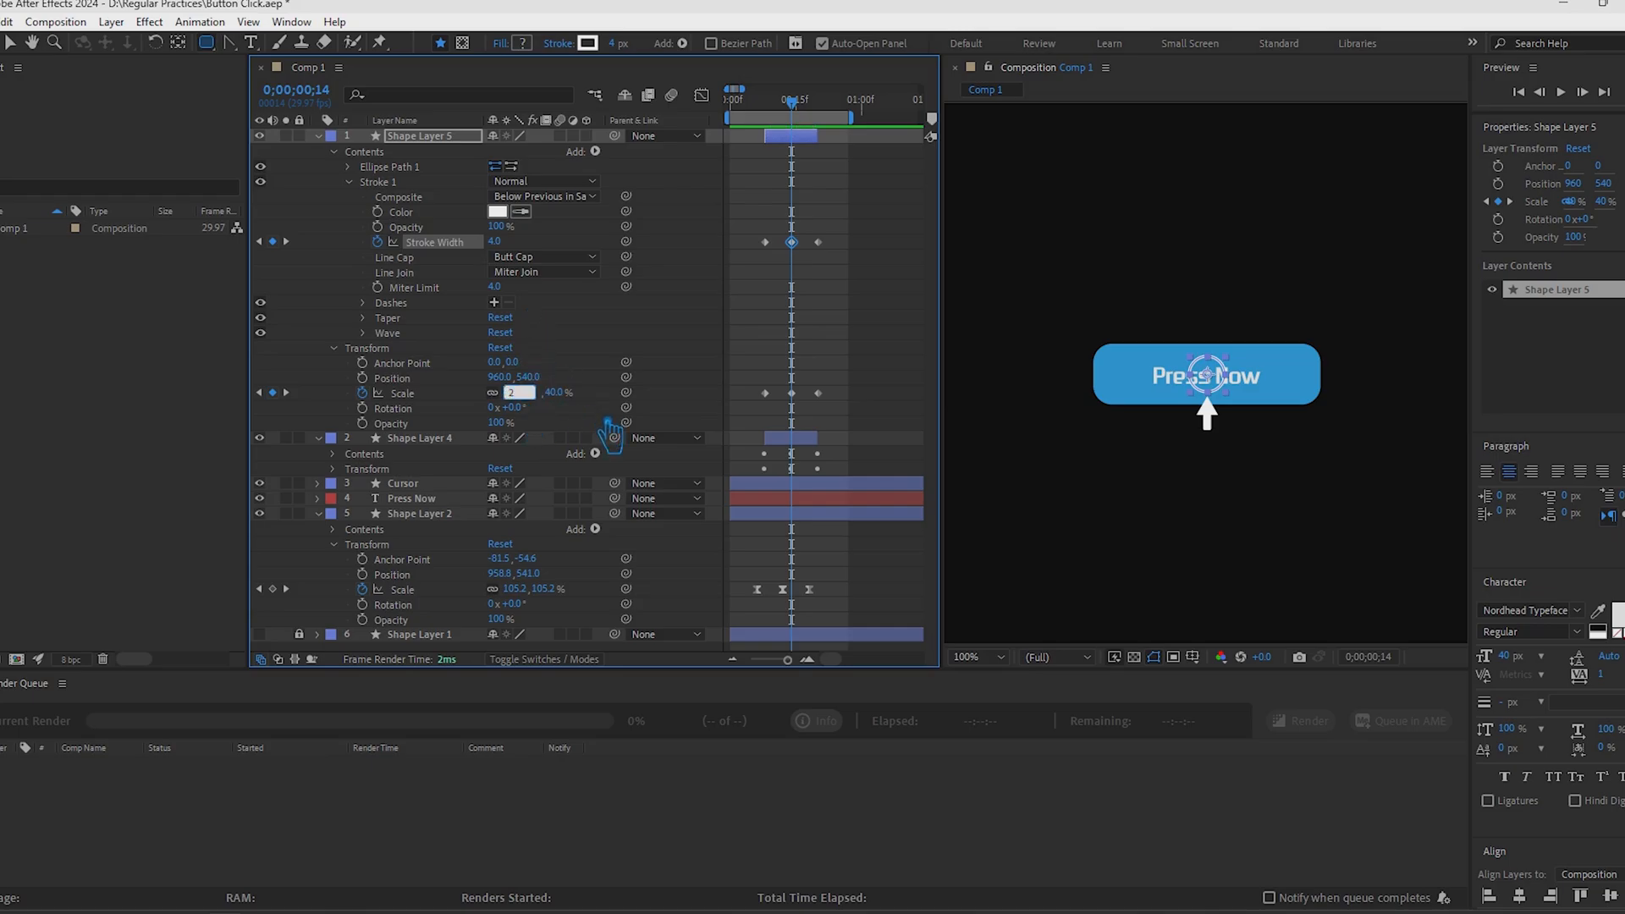
type("30")
key("Return")
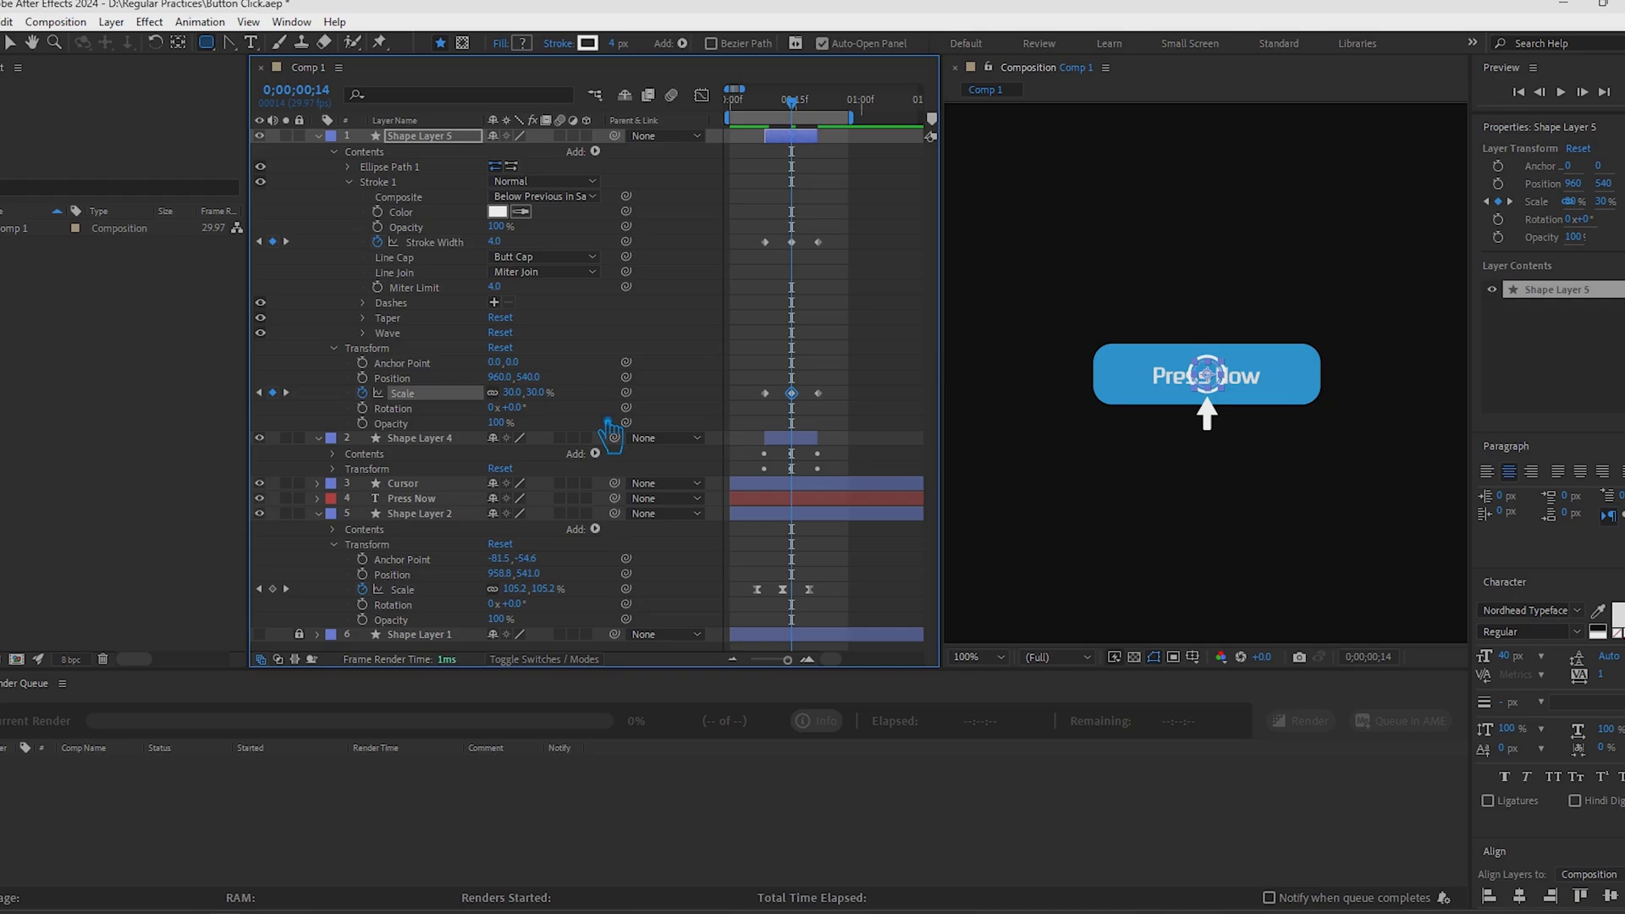
left_click(516, 394)
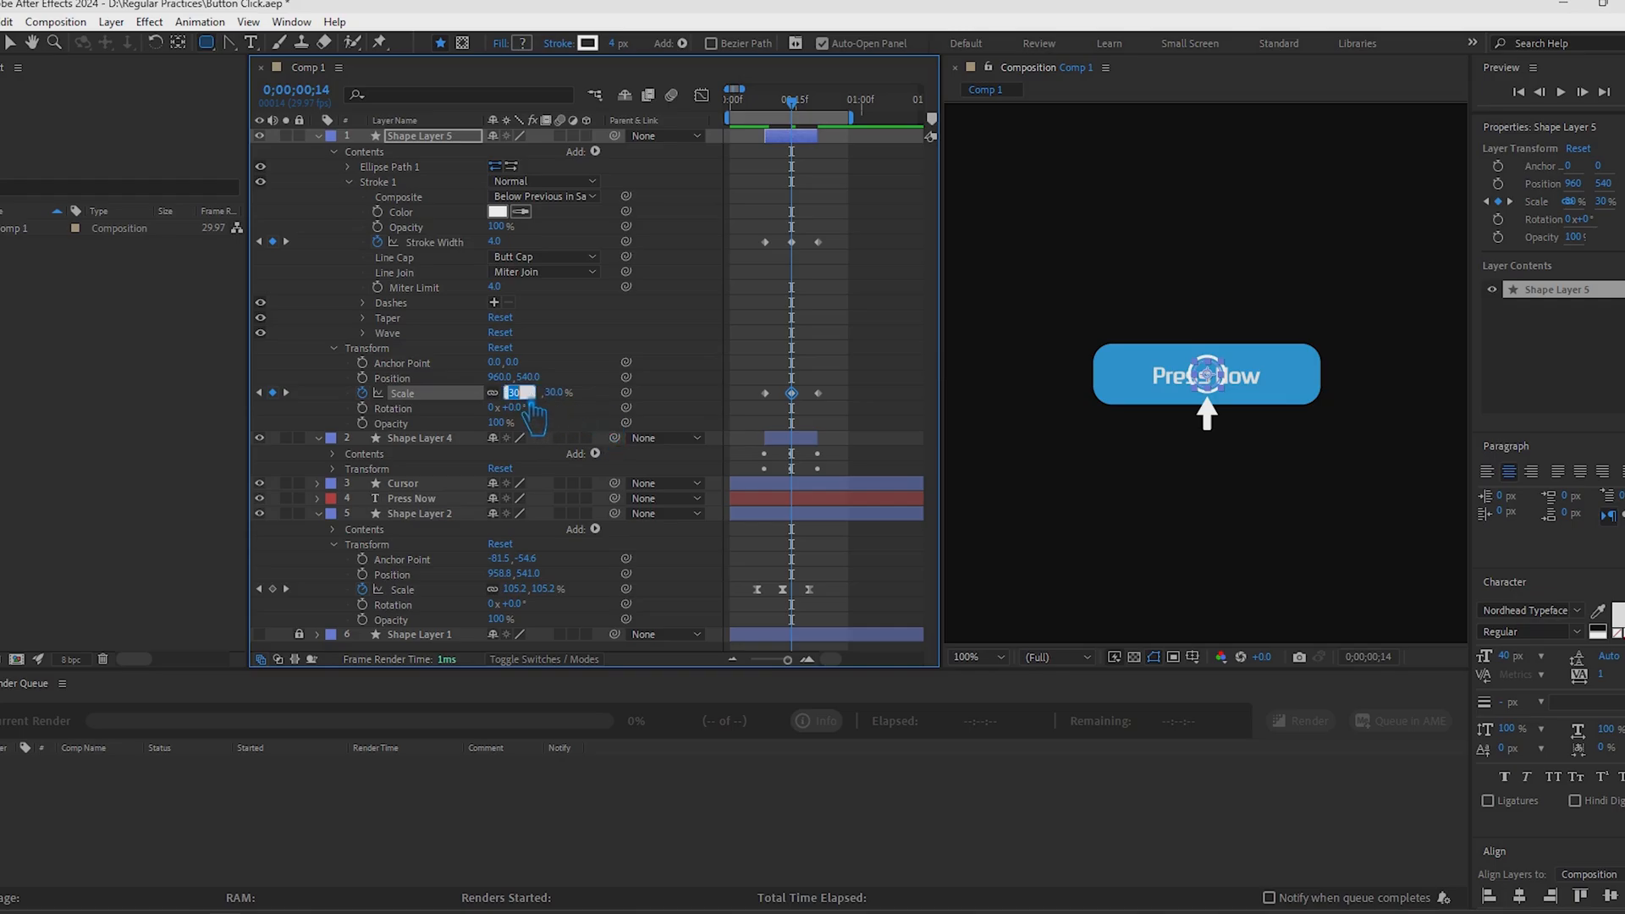
type("20")
key("Return")
left_click(531, 402)
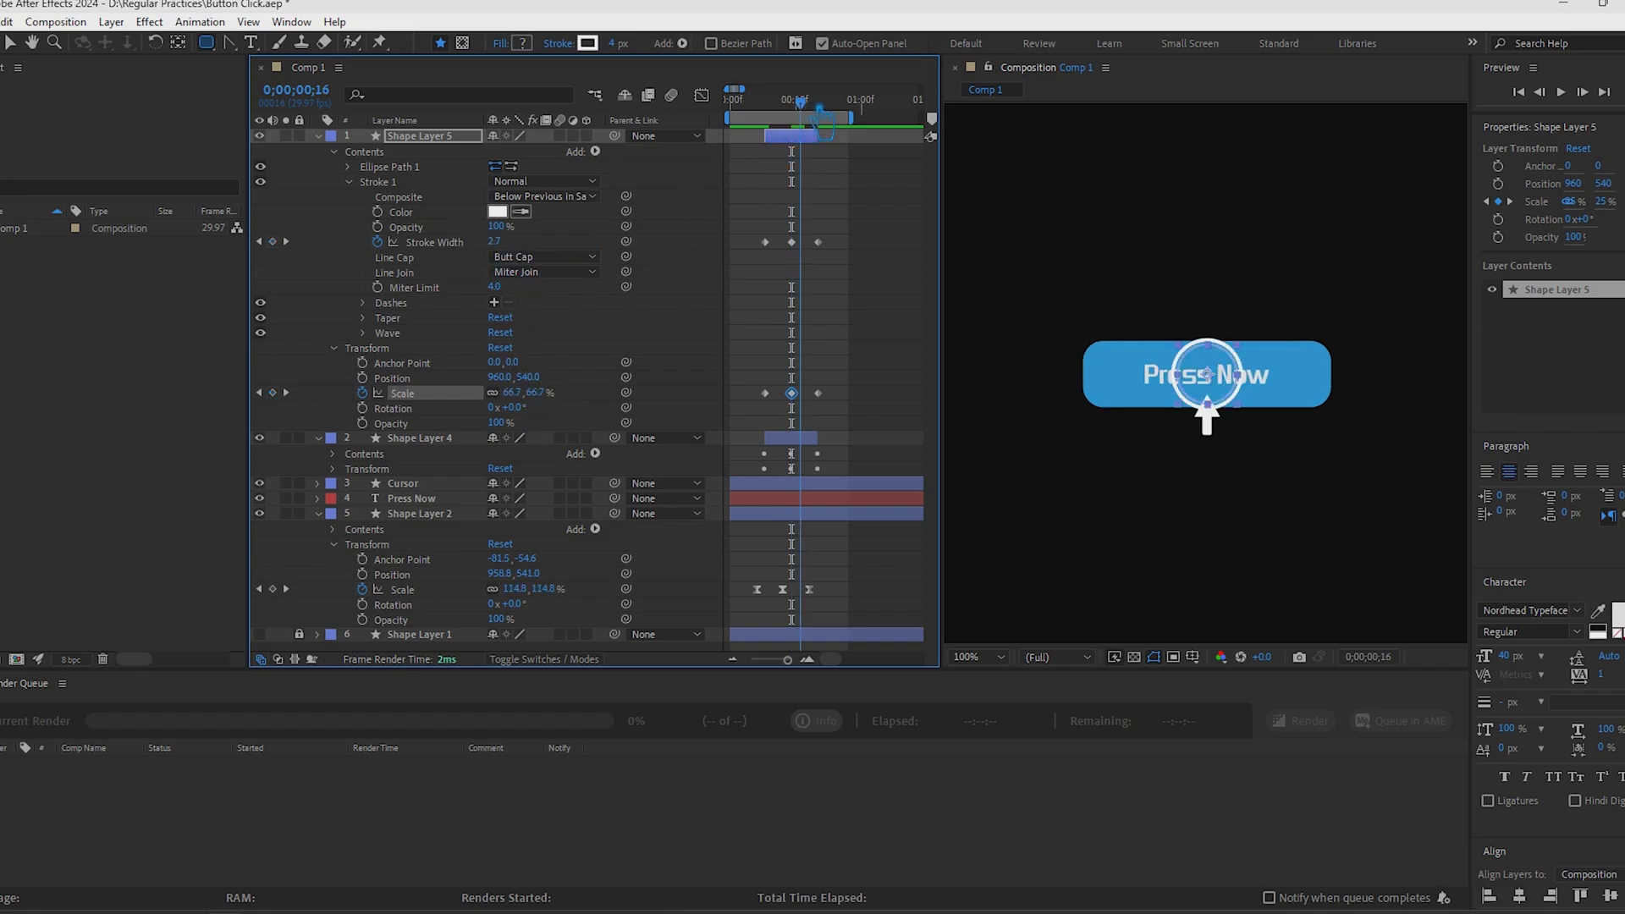
mouse_move(800, 106)
left_mouse_down()
mouse_move(838, 118)
mouse_move(794, 133)
left_mouse_up()
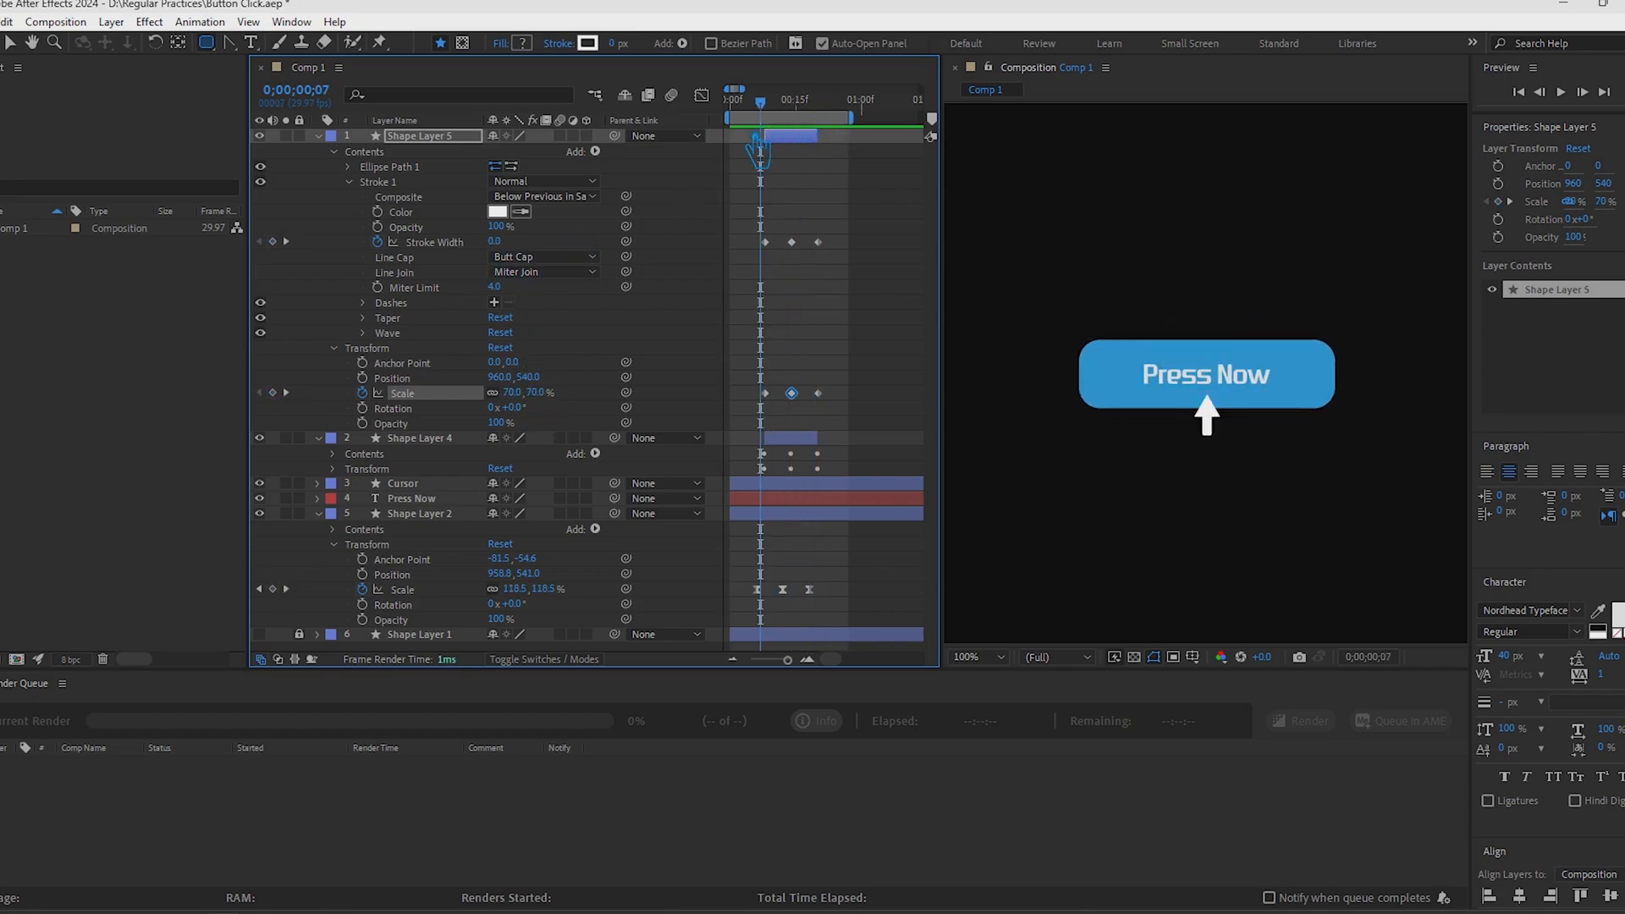
left_click(1561, 91)
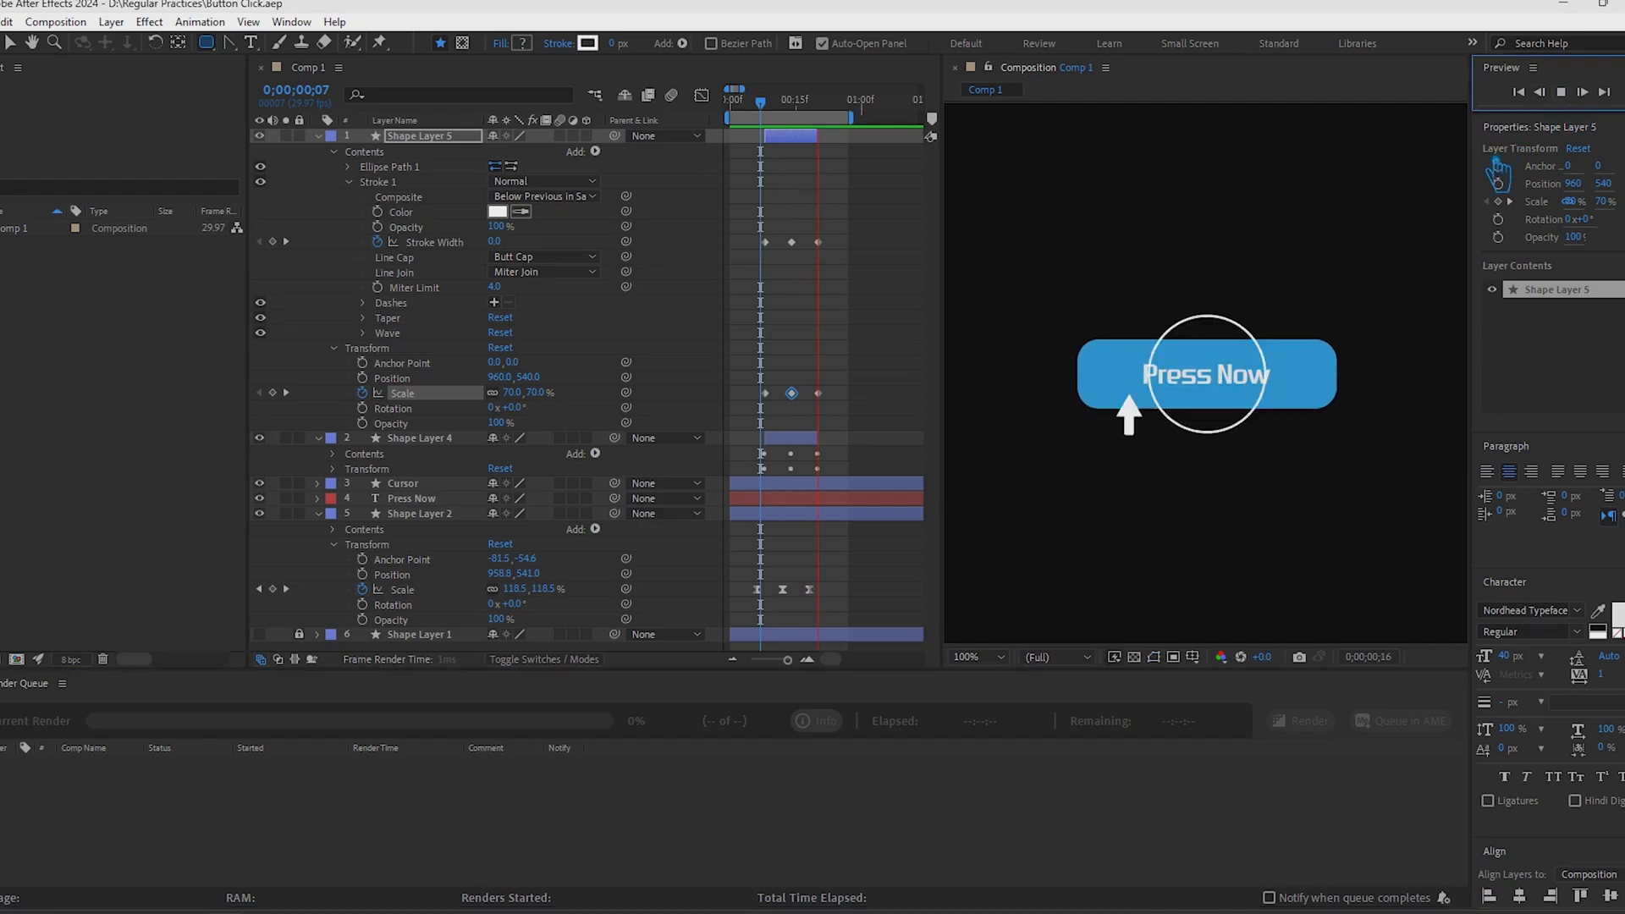